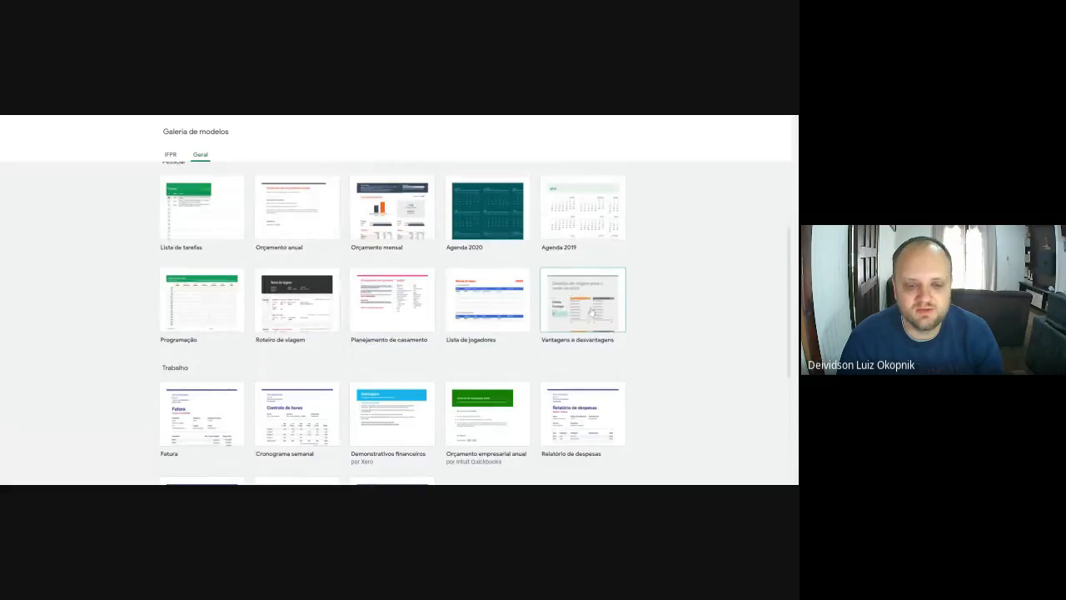
# Step: Create a new spreadsheet from the "Orçamento mensal" template in the Pessoal section of the template gallery
pyautogui.scroll(1, 617, 314)
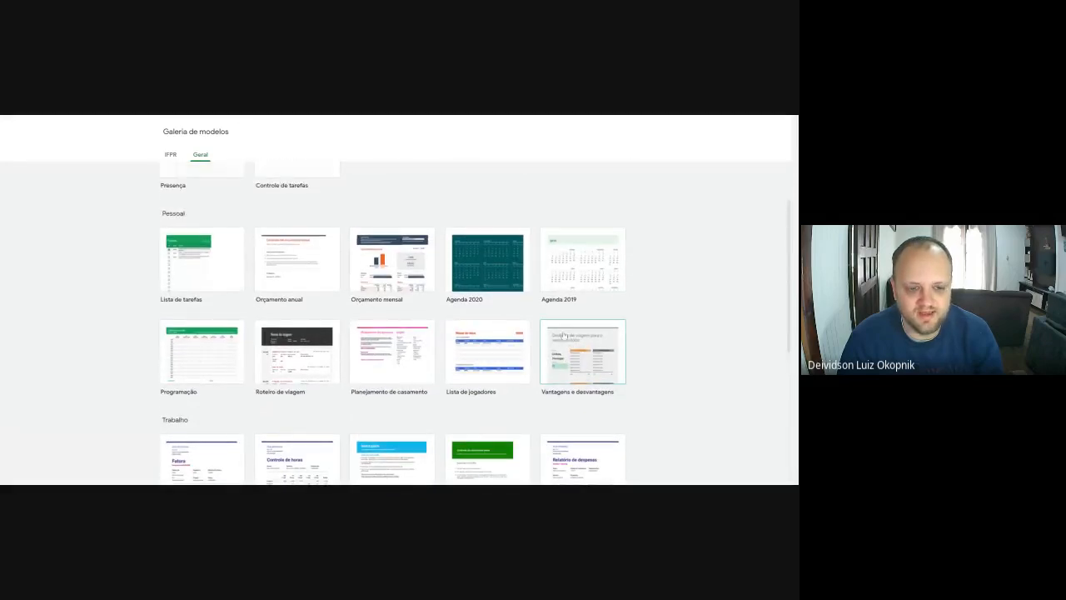
pyautogui.scroll(-1, 639, 322)
pyautogui.scroll(1, 472, 318)
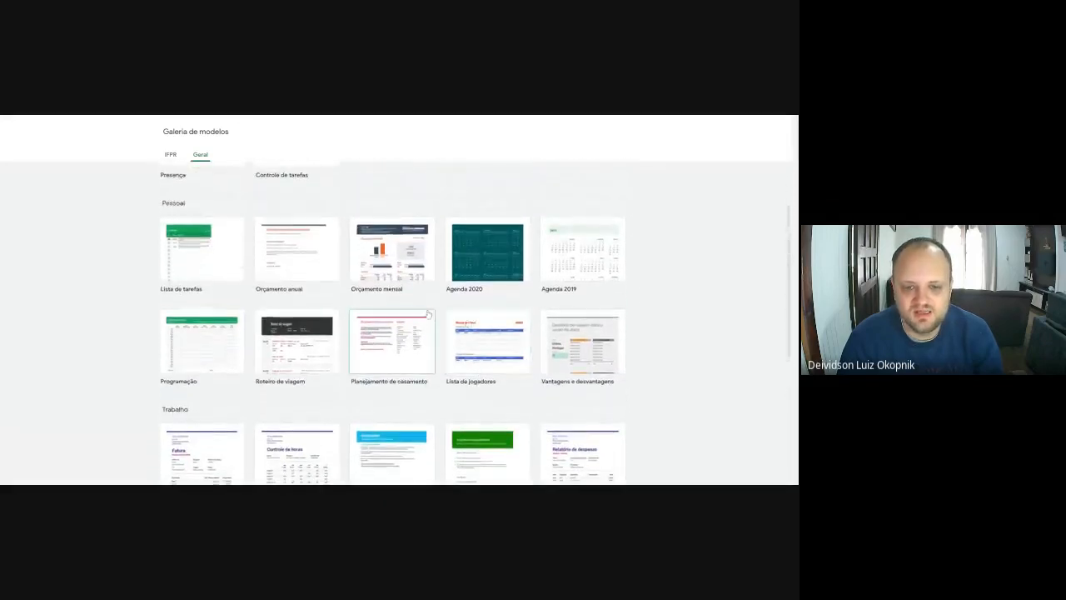
pyautogui.click(389, 260)
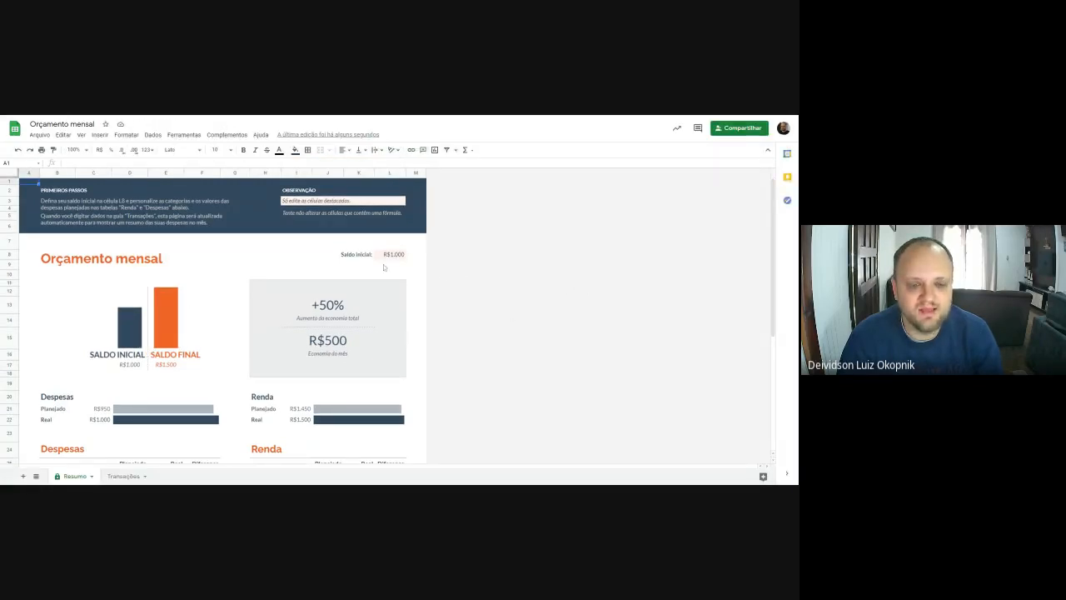
# Step: Examine the layout of the budget template by comparing its Resumo and Transações sheets
pyautogui.scroll(-2, 321, 251)
pyautogui.scroll(-3, 320, 246)
pyautogui.scroll(2, 158, 372)
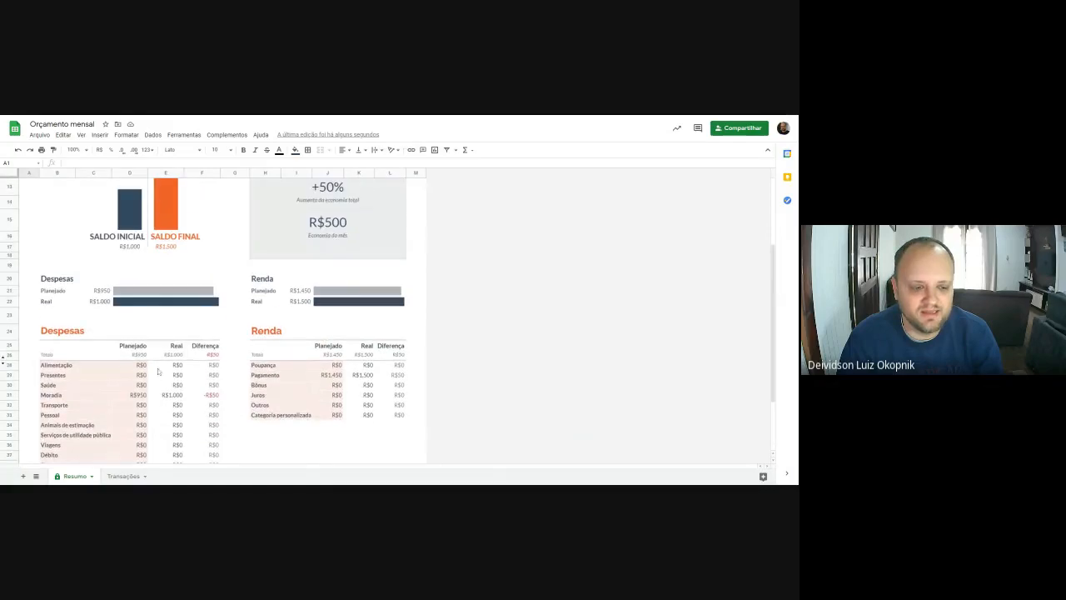
pyautogui.click(124, 475)
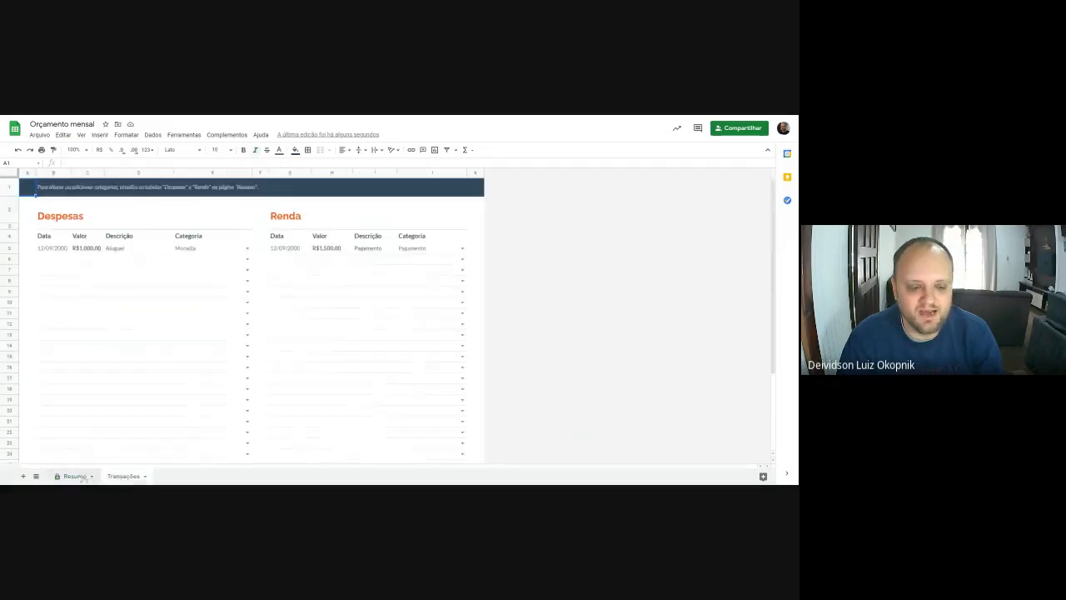
pyautogui.click(75, 475)
pyautogui.click(124, 475)
pyautogui.click(75, 476)
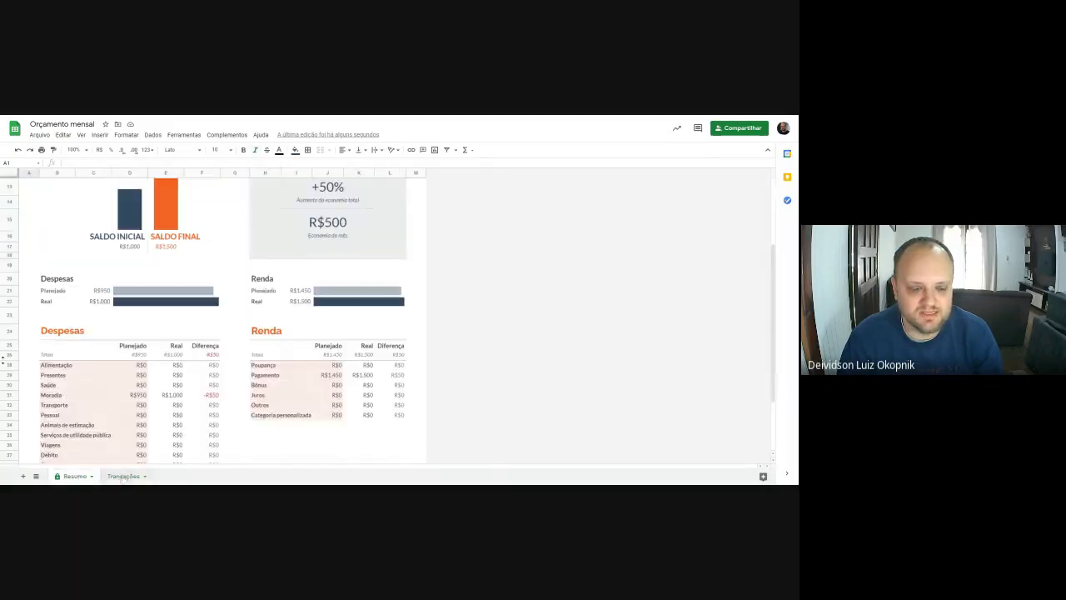
pyautogui.click(123, 476)
pyautogui.click(75, 475)
pyautogui.click(123, 475)
pyautogui.click(75, 475)
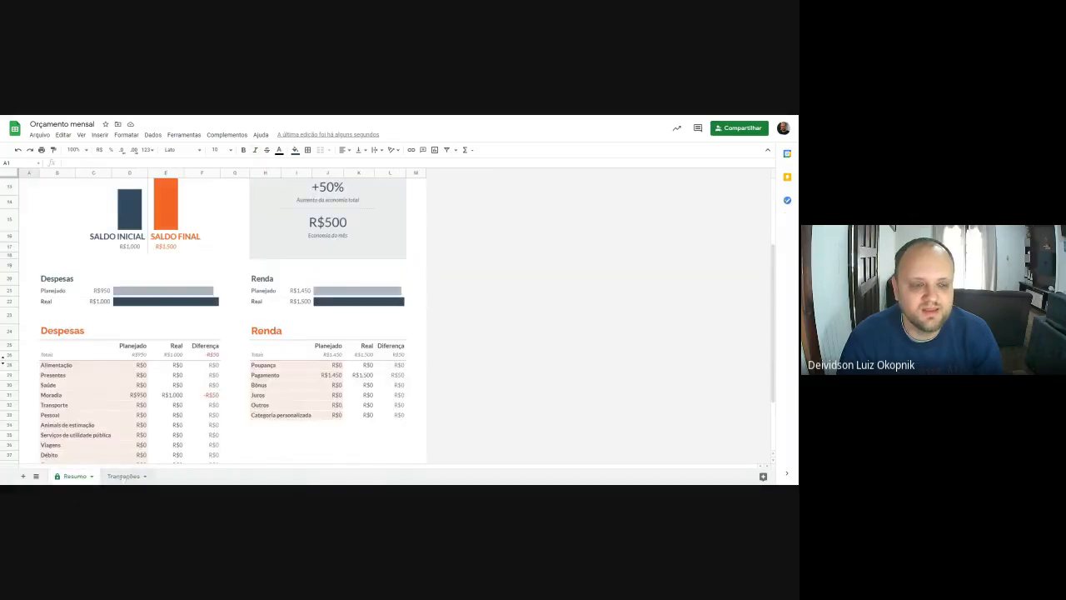
pyautogui.scroll(5, 271, 348)
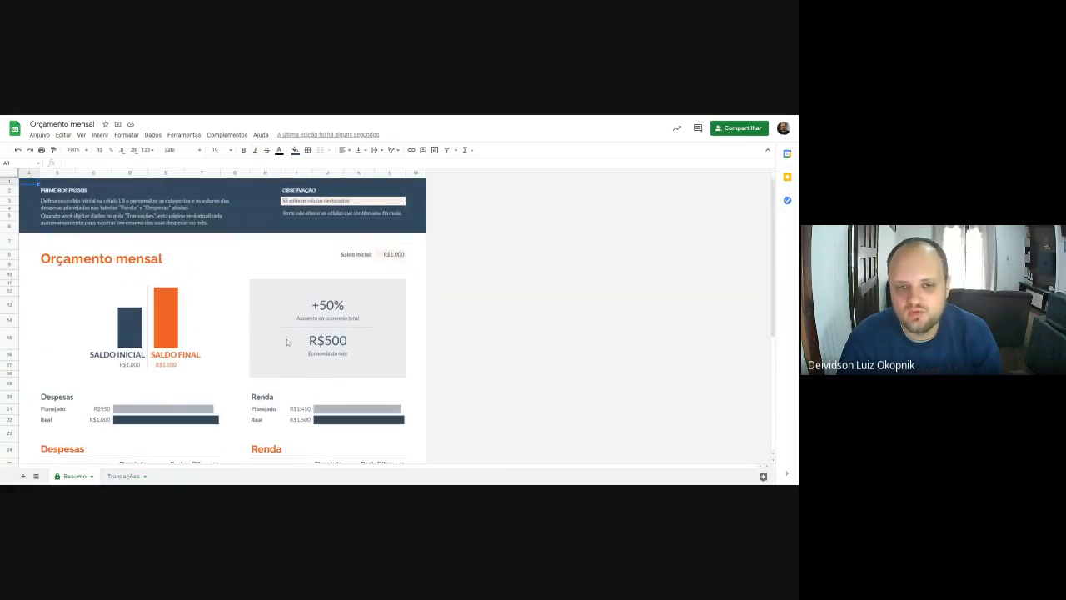
pyautogui.click(123, 476)
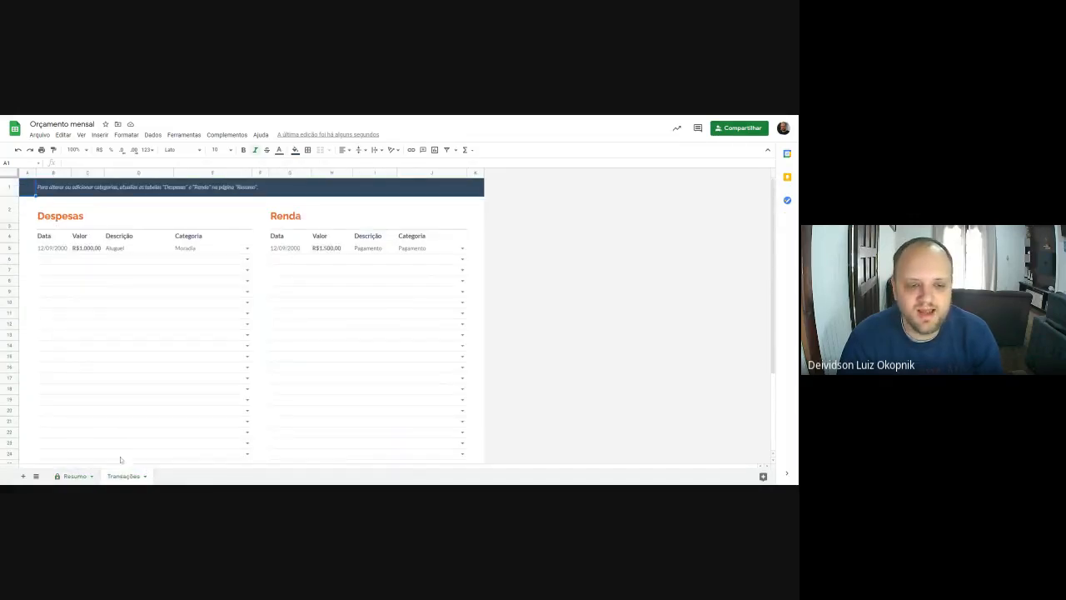
pyautogui.click(75, 475)
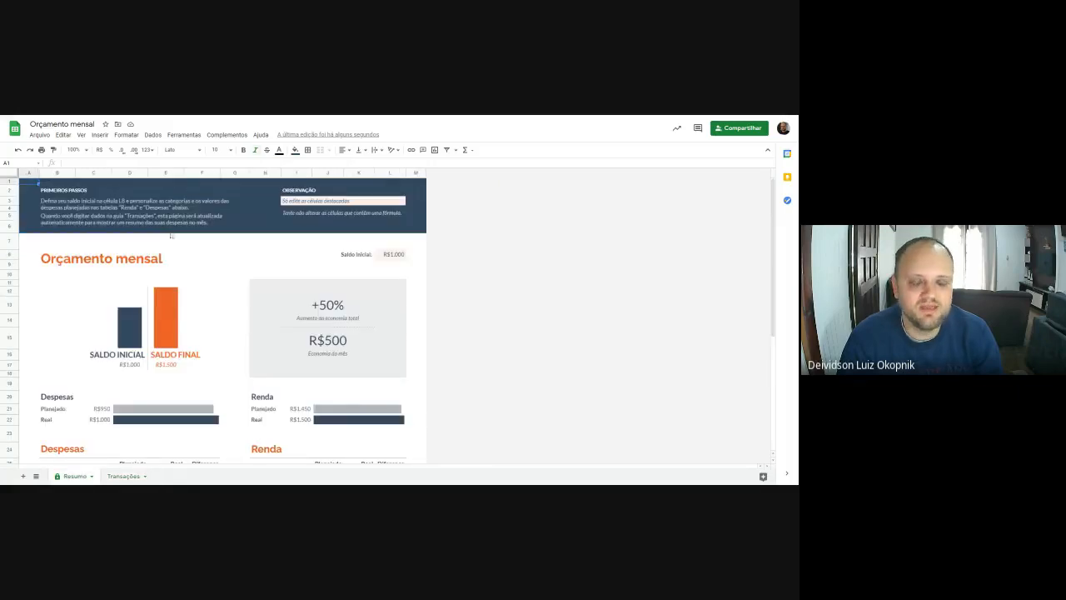
# Step: Examine the Despesas and Renda category tables and the balance chart on the Resumo sheet
pyautogui.scroll(-3, 171, 298)
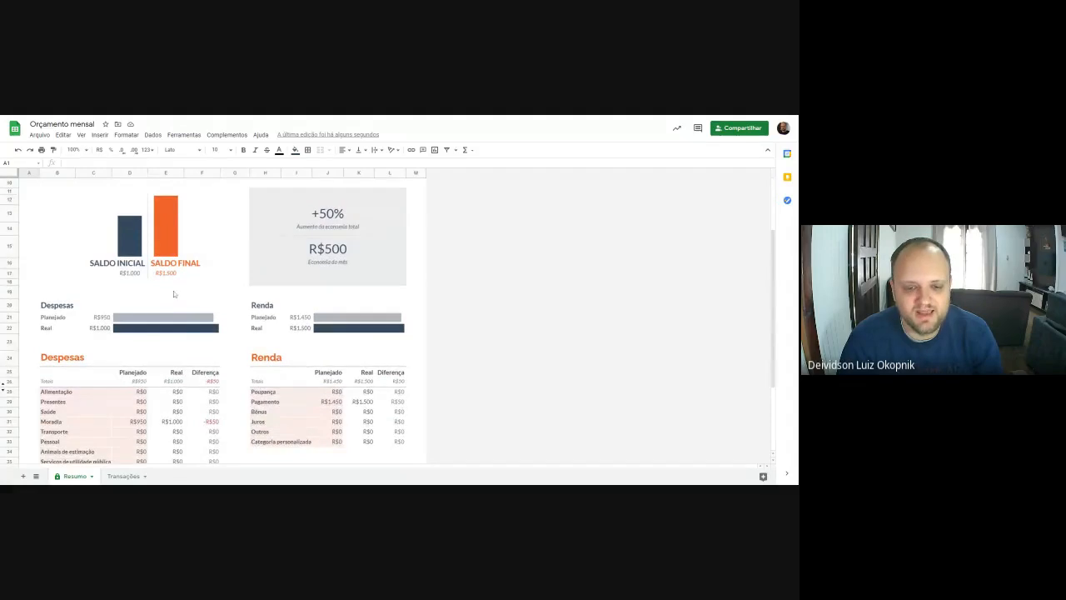
pyautogui.scroll(1, 191, 291)
pyautogui.scroll(-3, 183, 293)
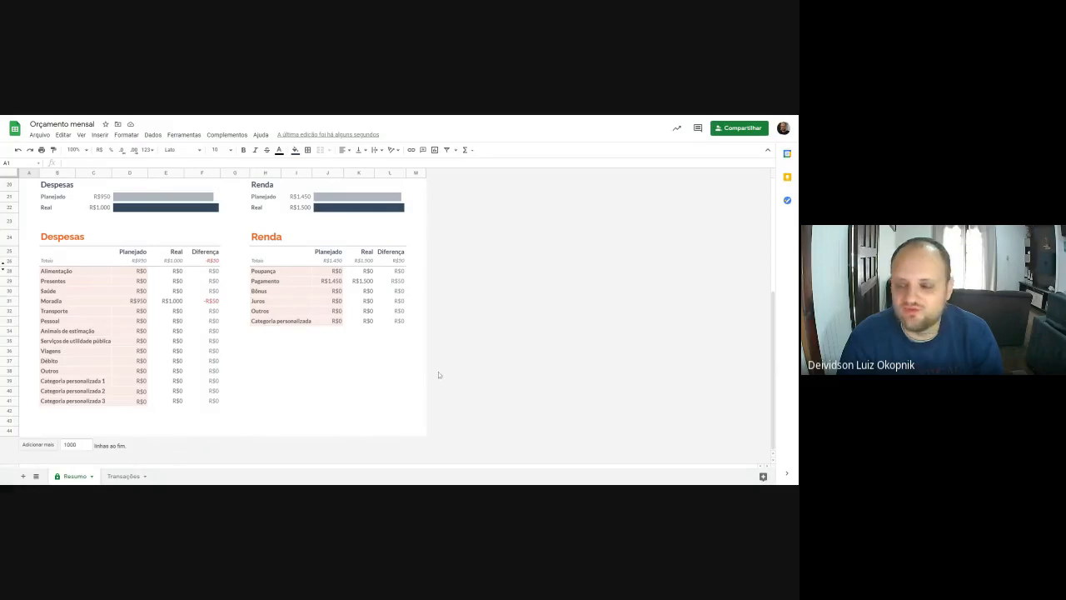
pyautogui.scroll(2, 158, 437)
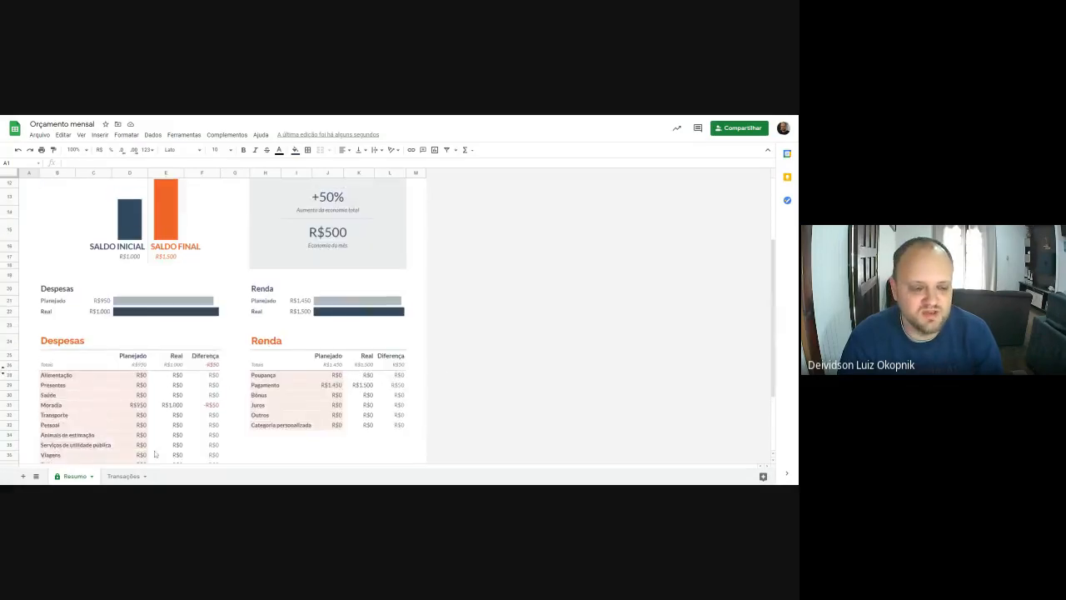
pyautogui.click(199, 438)
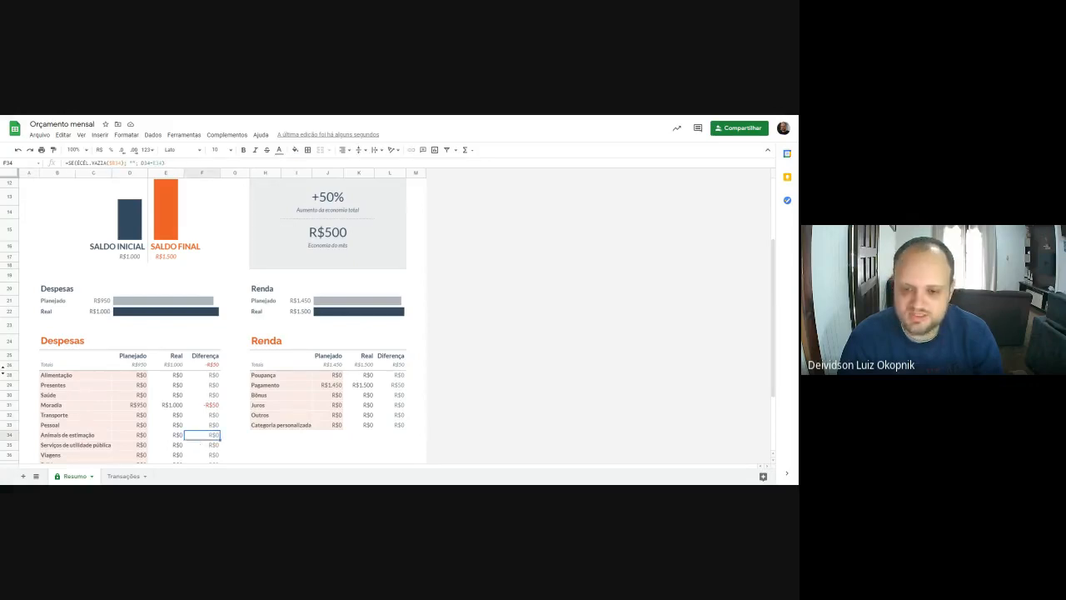
pyautogui.click(235, 406)
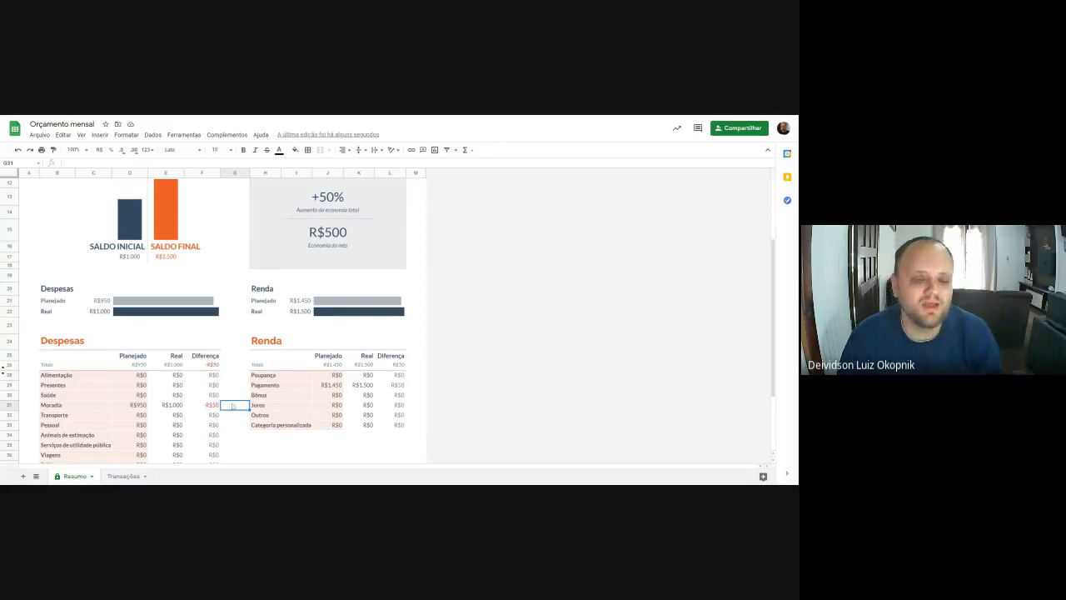
pyautogui.scroll(2, 154, 418)
pyautogui.scroll(1, 154, 419)
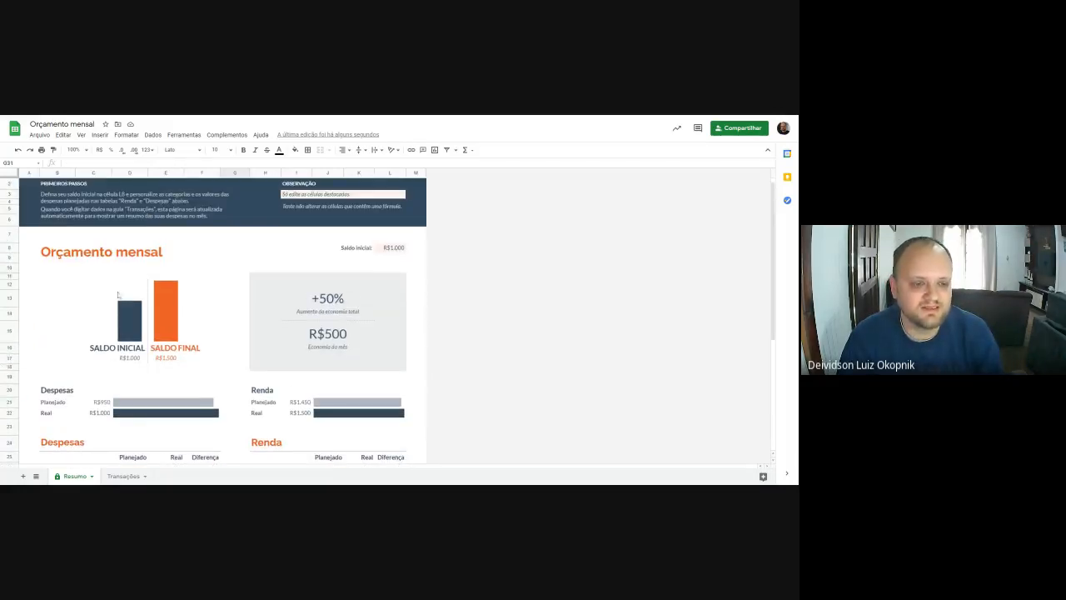
pyautogui.click(116, 295)
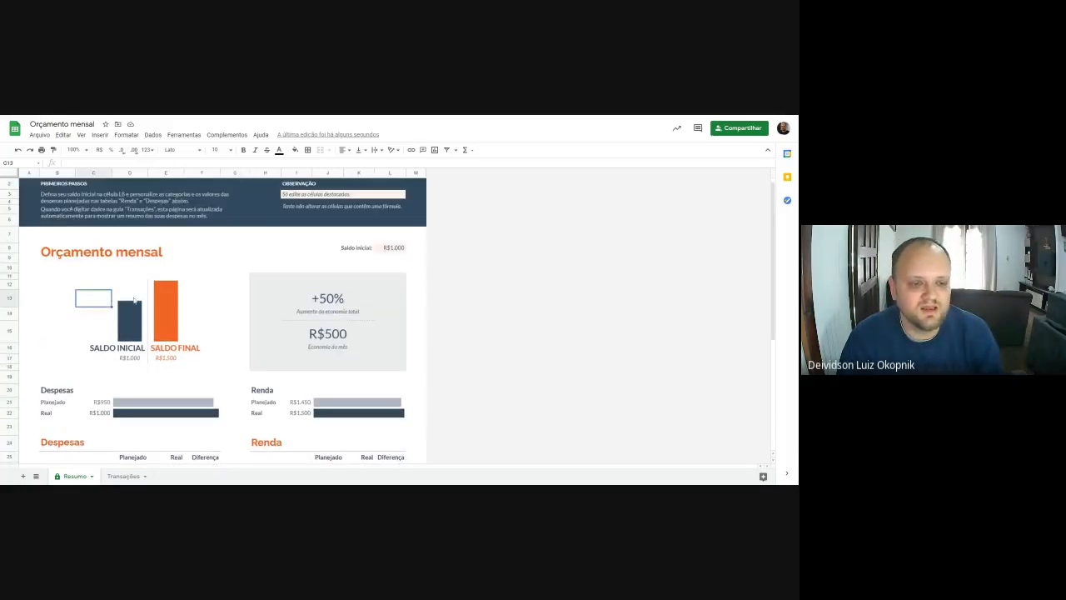
pyautogui.click(233, 314)
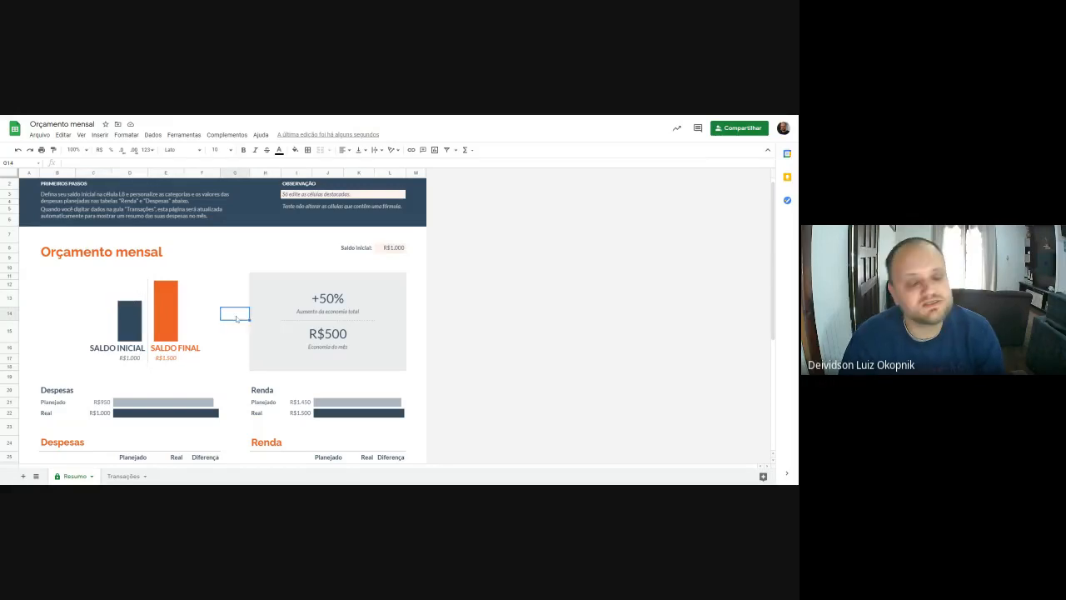
# Step: On the Transações sheet, enter the date 05/05/2021 in the first empty row of the Renda table
pyautogui.click(125, 476)
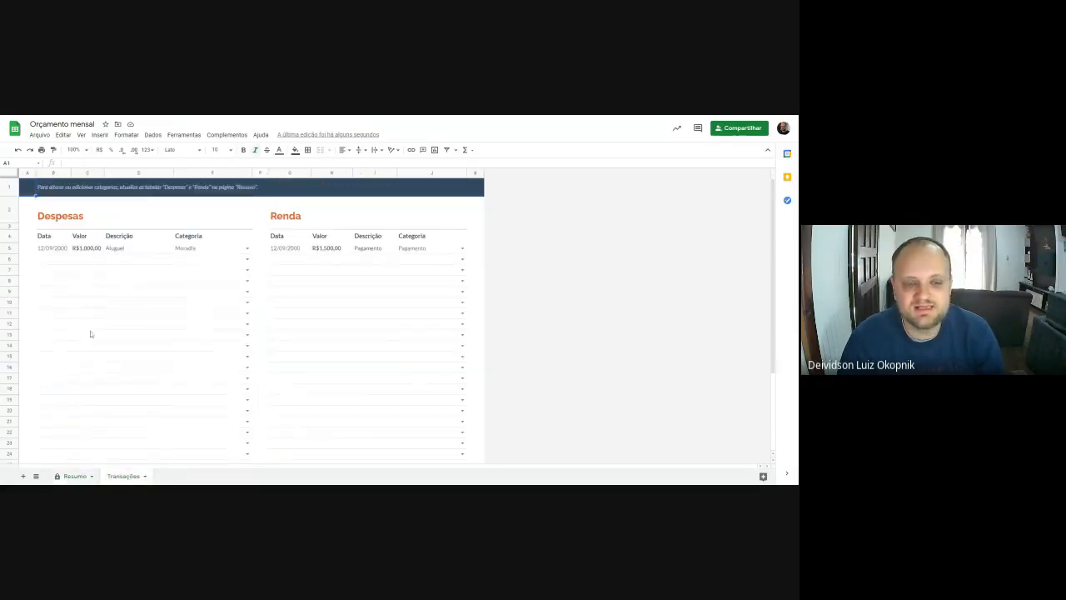
pyautogui.click(315, 303)
pyautogui.click(52, 260)
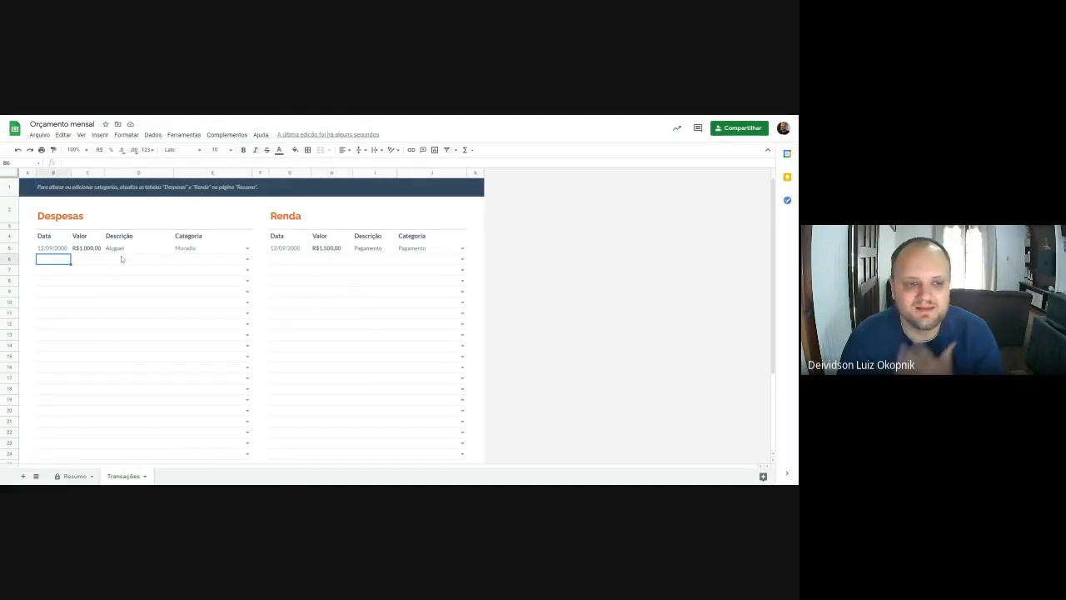
pyautogui.click(279, 263)
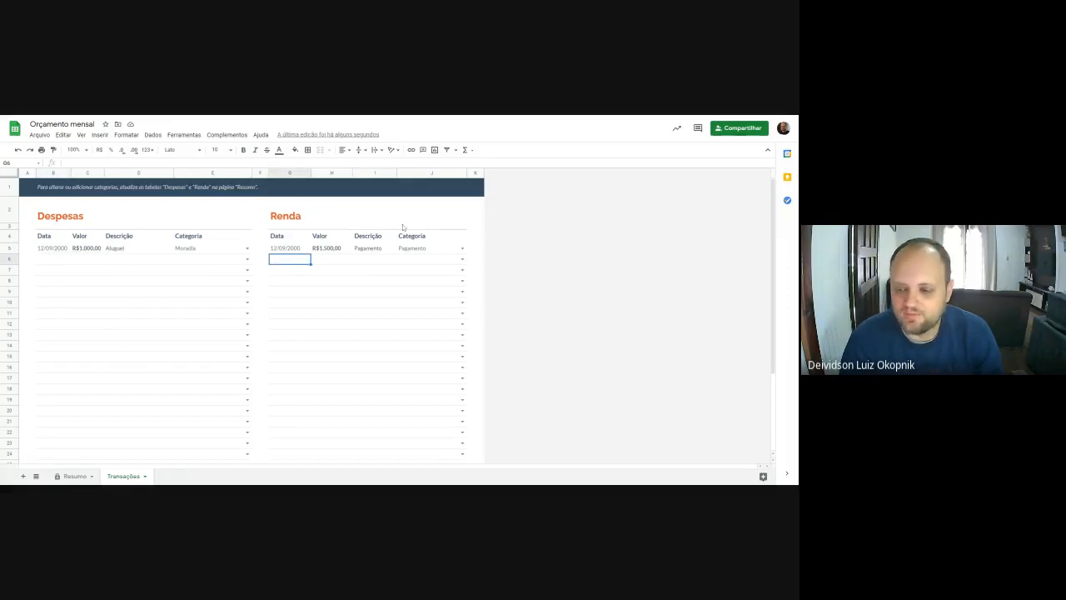
pyautogui.write('1')
pyautogui.write('5//0')
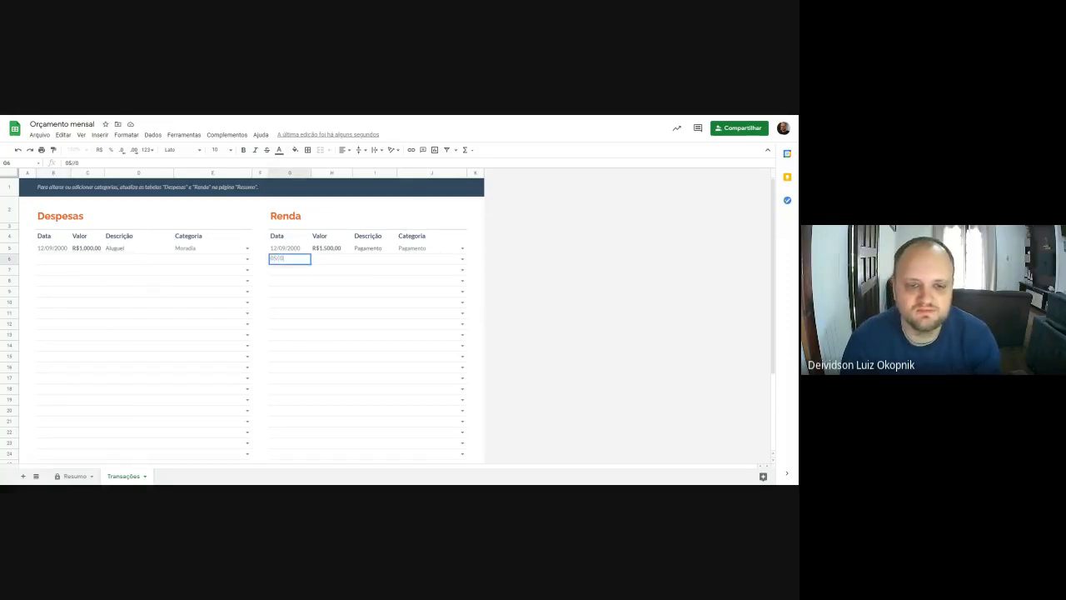
pyautogui.press('BackSpace')
pyautogui.press('BackSpace')
pyautogui.write('5')
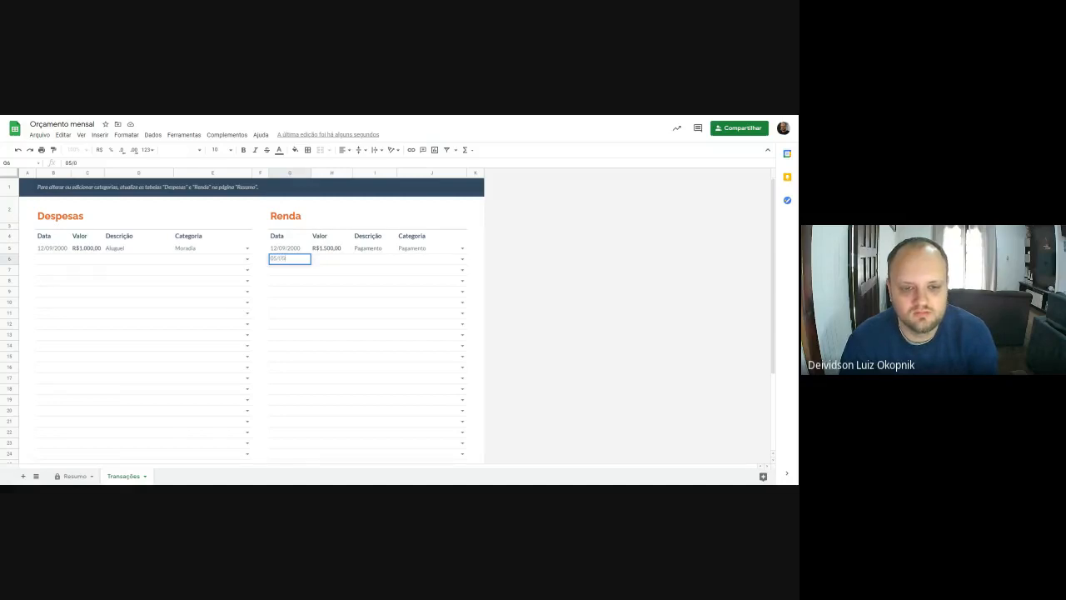
pyautogui.write('/2021')
pyautogui.press('Tab')
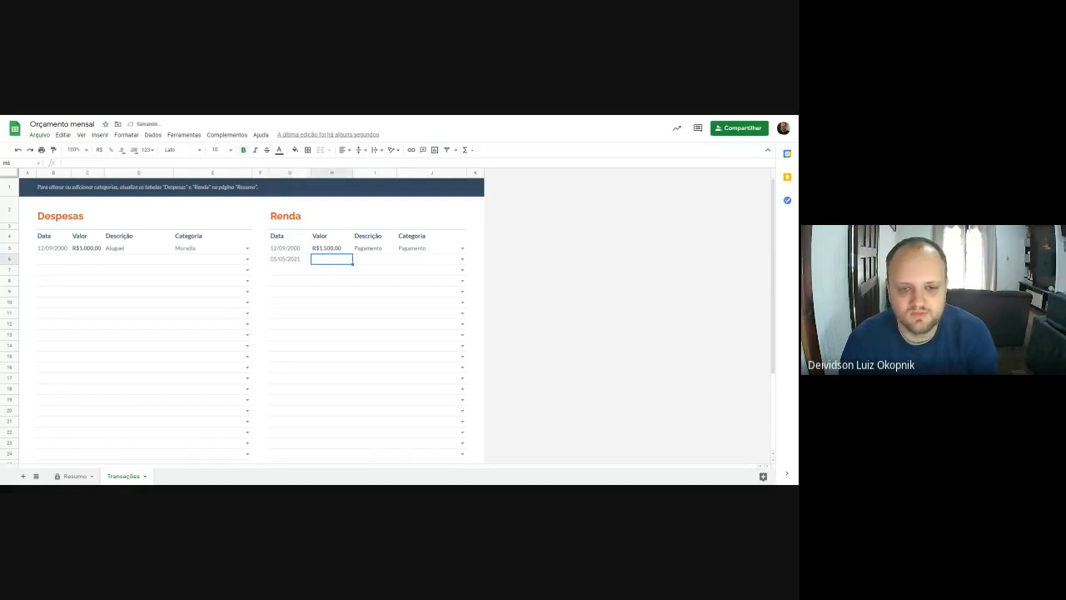
# Step: Complete the 05/05/2021 income row with the value 500, the description "Pagamento" and the category Bônus
pyautogui.write('5')
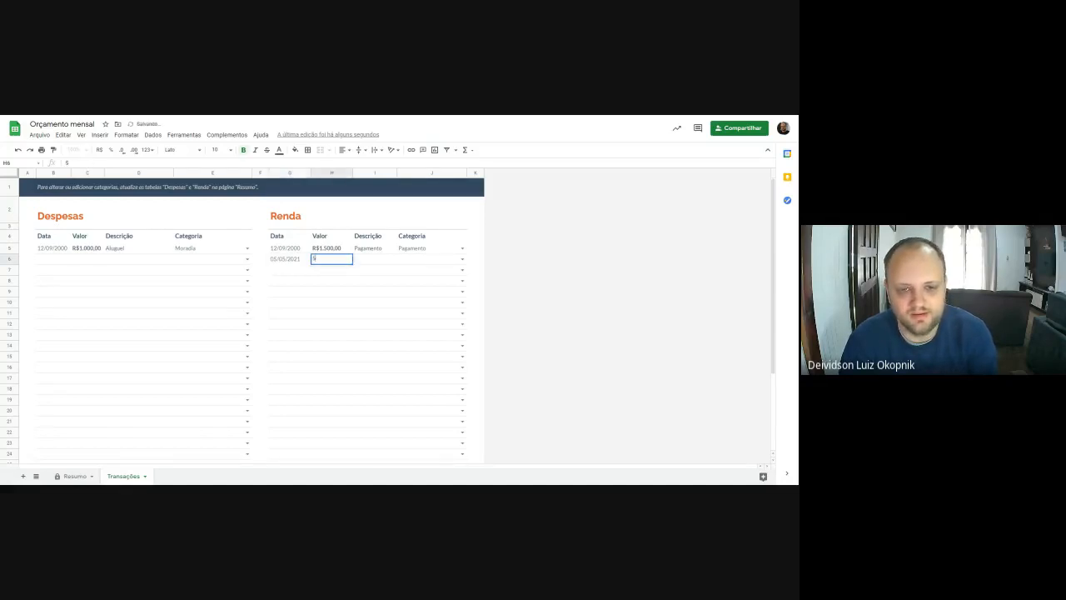
pyautogui.write('00')
pyautogui.press('Tab')
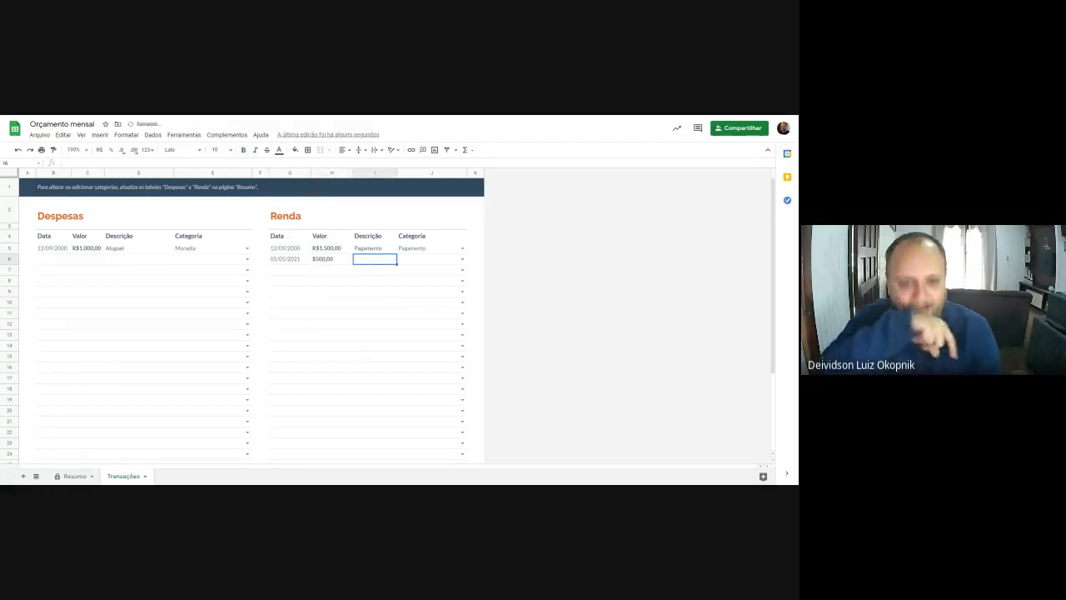
pyautogui.write('Pagamento')
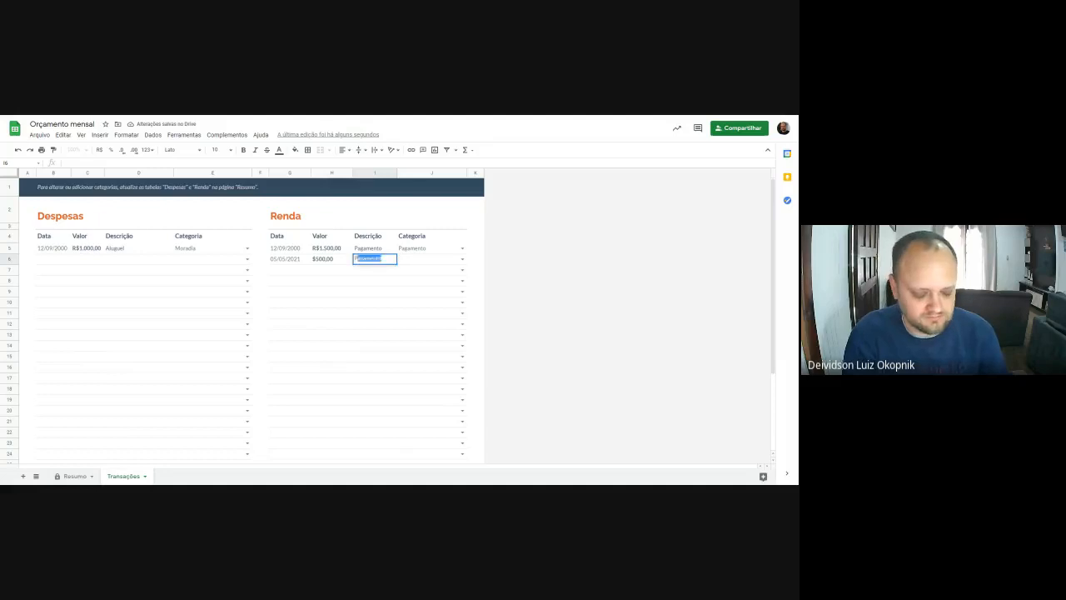
pyautogui.press('Return')
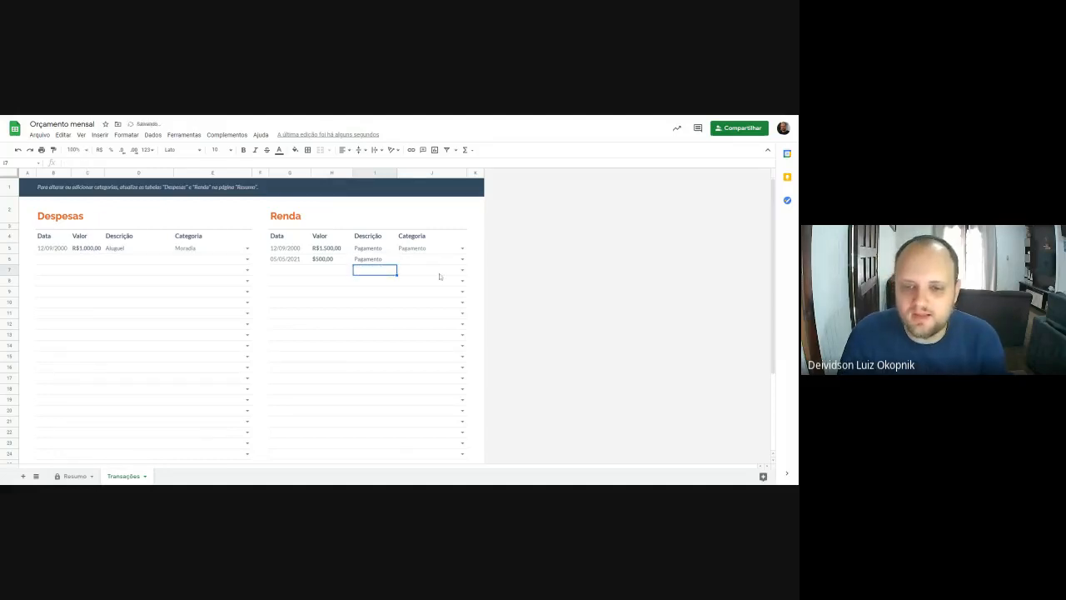
pyautogui.click(462, 259)
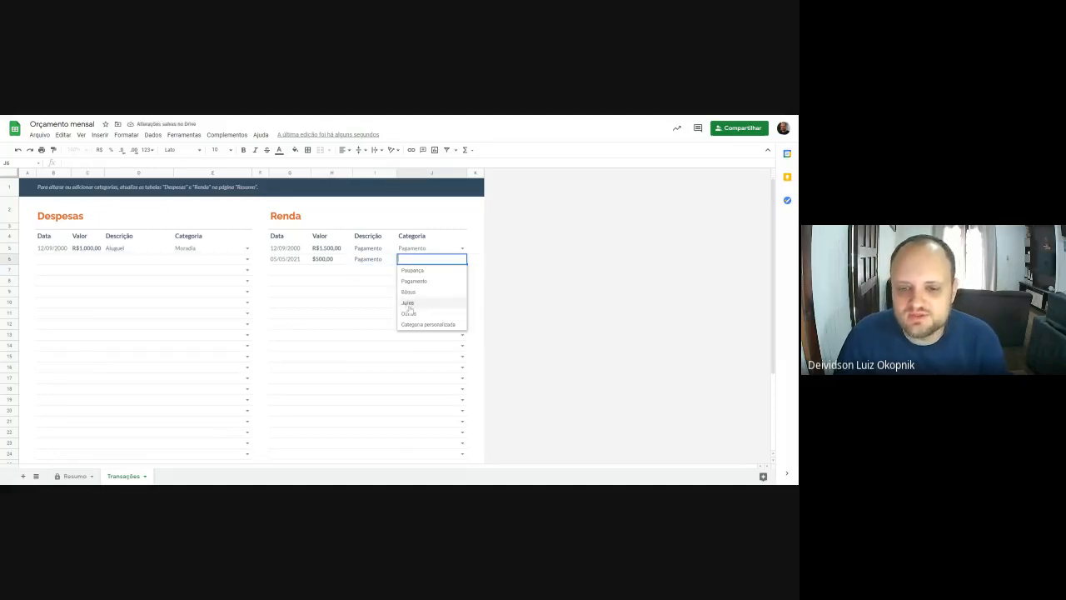
pyautogui.click(410, 293)
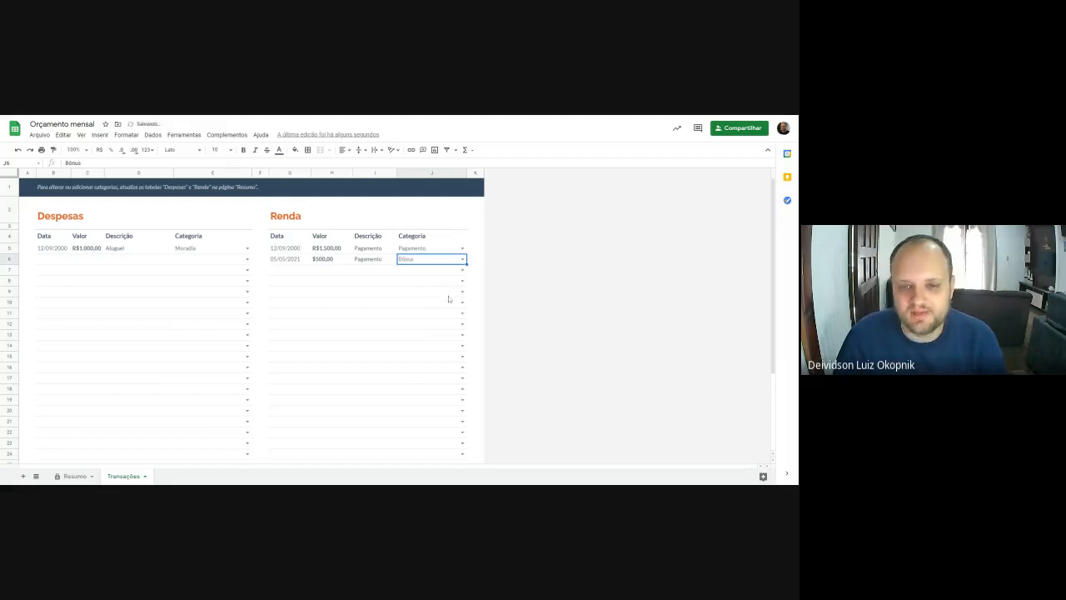
# Step: Add an income row to the Renda table dated 06/05/2021 with value 100, description "Venda" and category Bônus
pyautogui.click(290, 270)
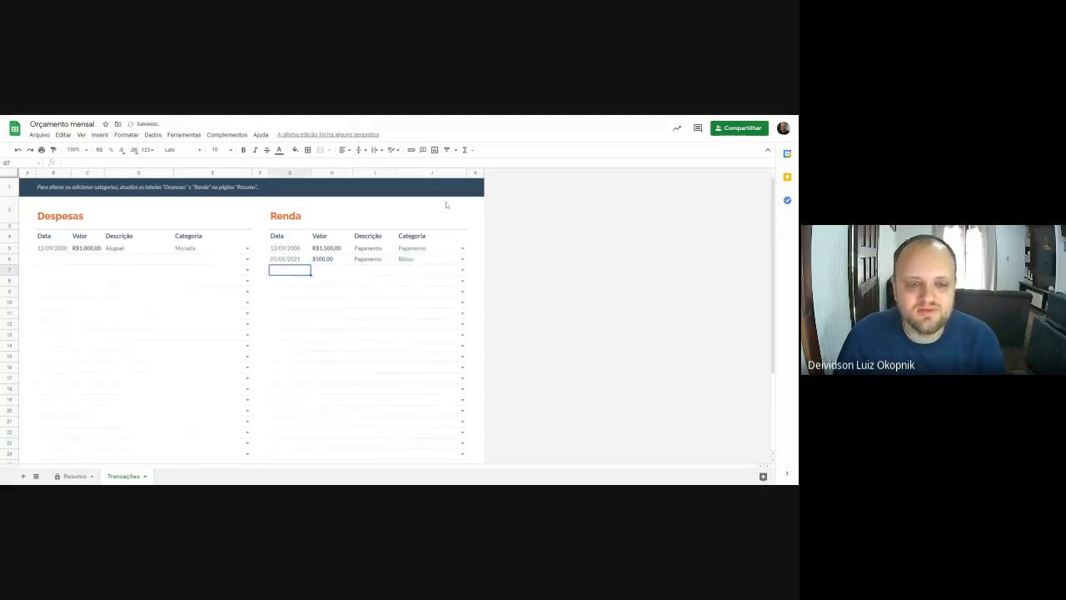
pyautogui.write('06/05')
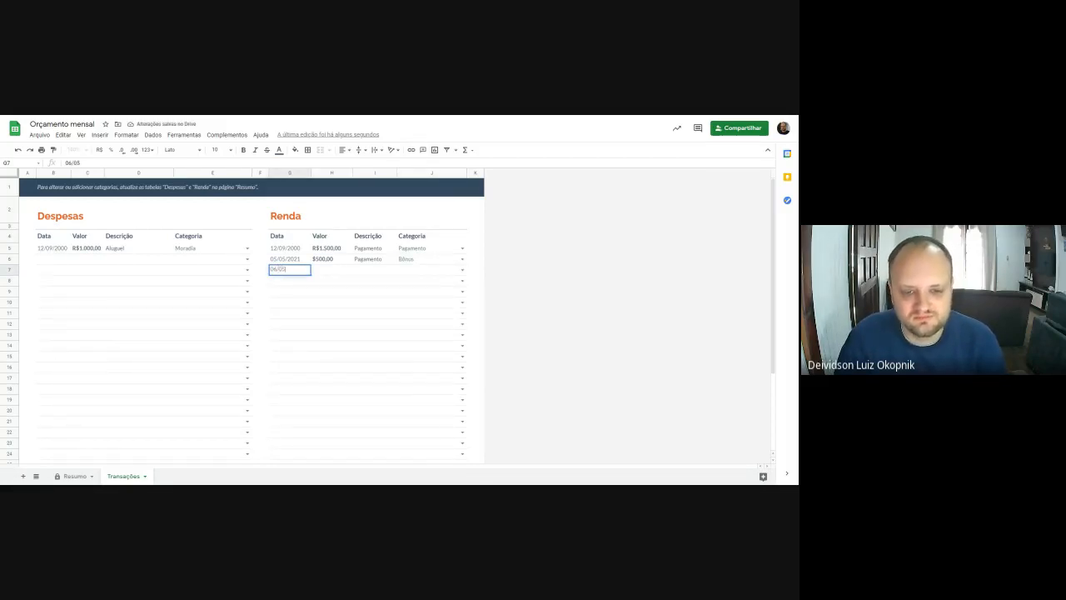
pyautogui.write('/2021')
pyautogui.press('Tab')
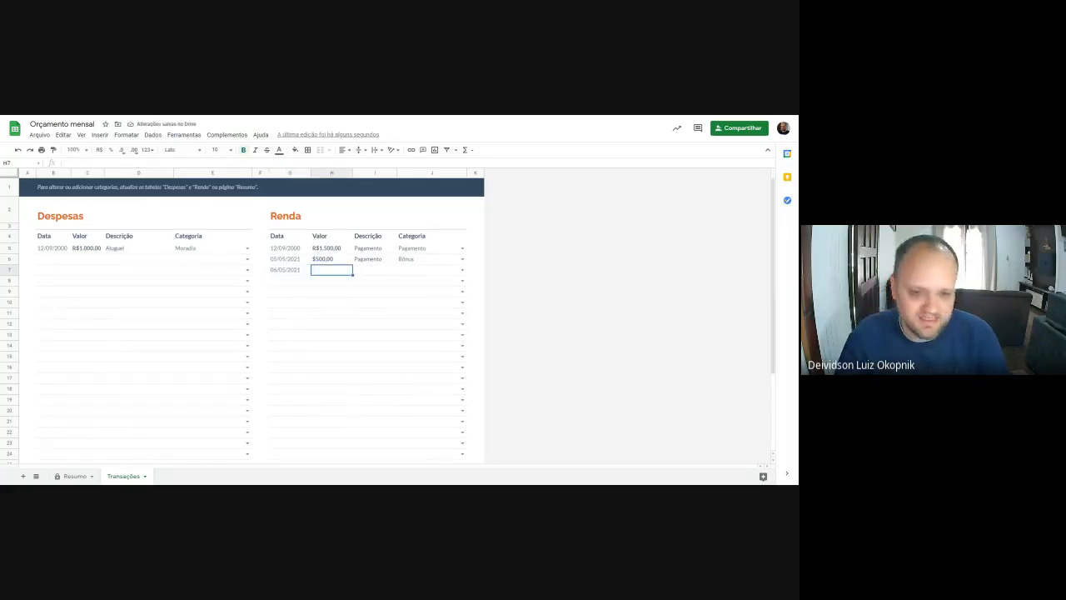
pyautogui.write('100')
pyautogui.press('Tab')
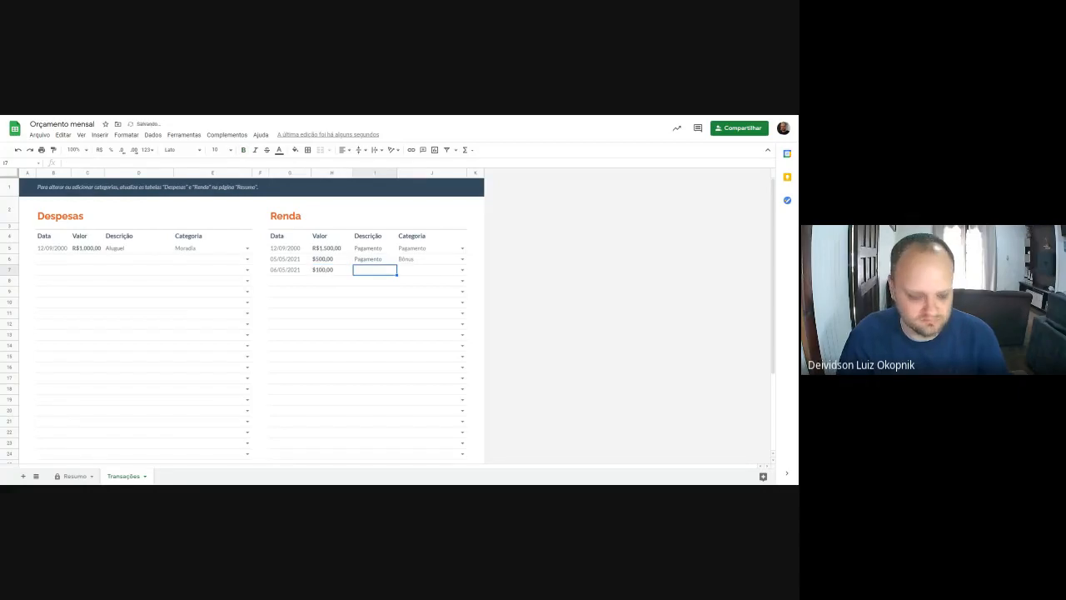
pyautogui.write('Venda')
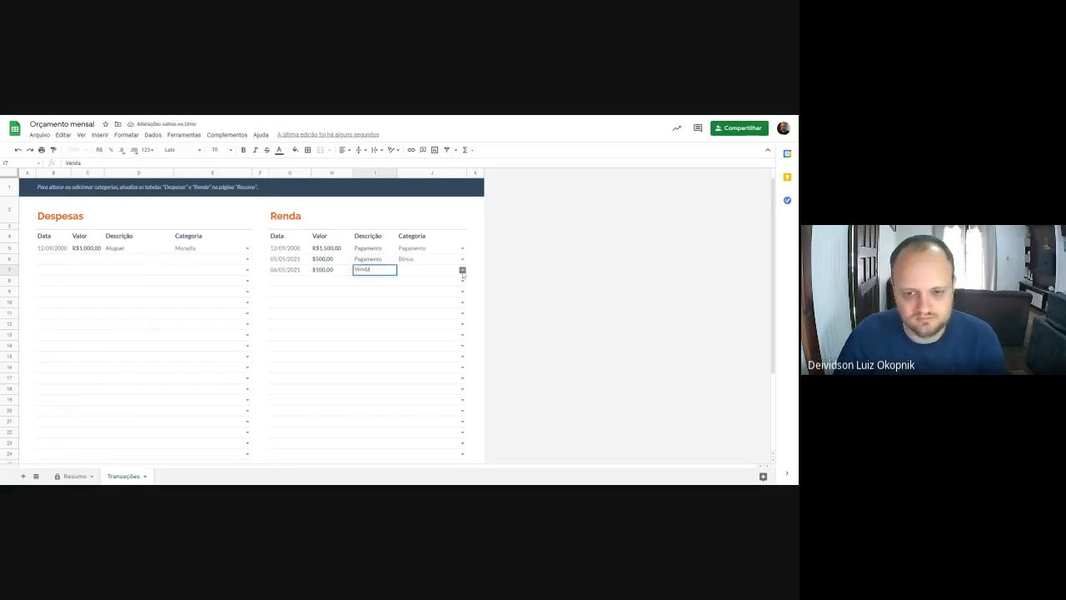
pyautogui.click(463, 270)
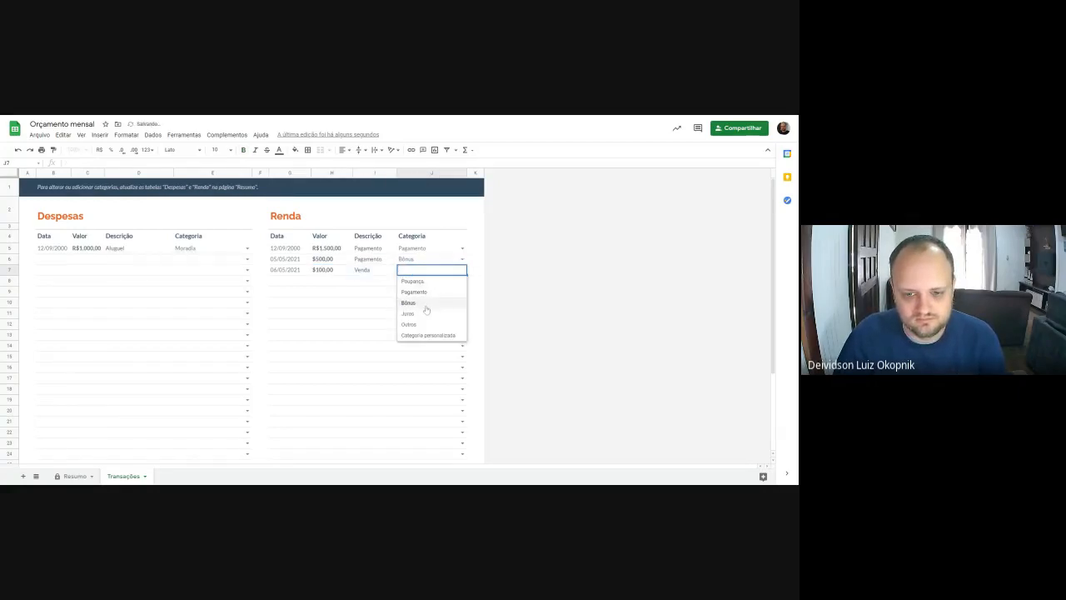
pyautogui.click(426, 305)
# Step: Add an expense row to the Despesas table dated 10/05/2021 with value 200, description "Compra Alimentos" and category Alimentação
pyautogui.click(71, 262)
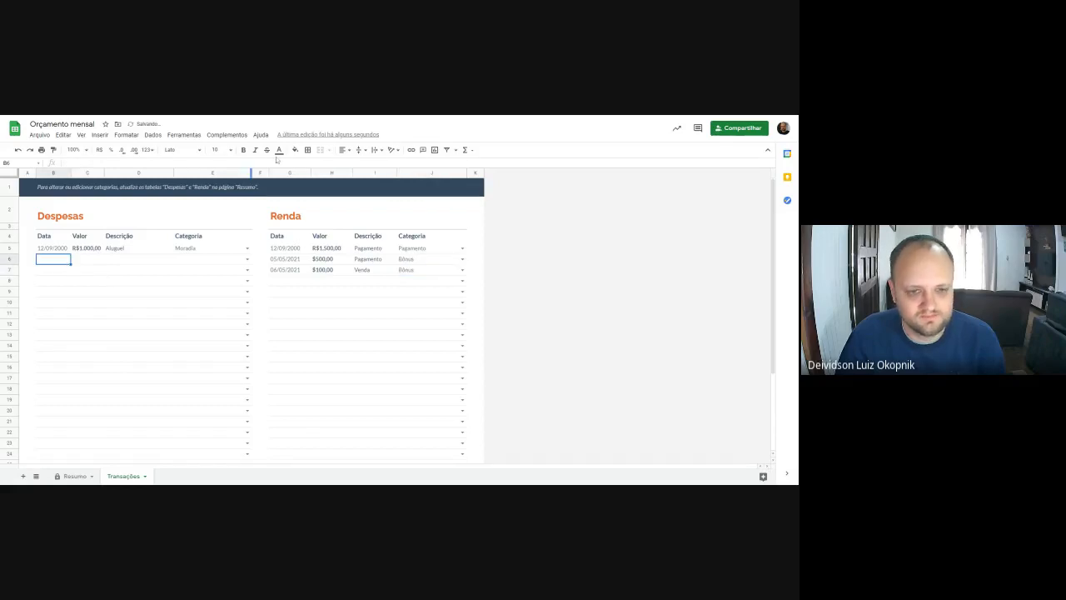
pyautogui.write('10/05/')
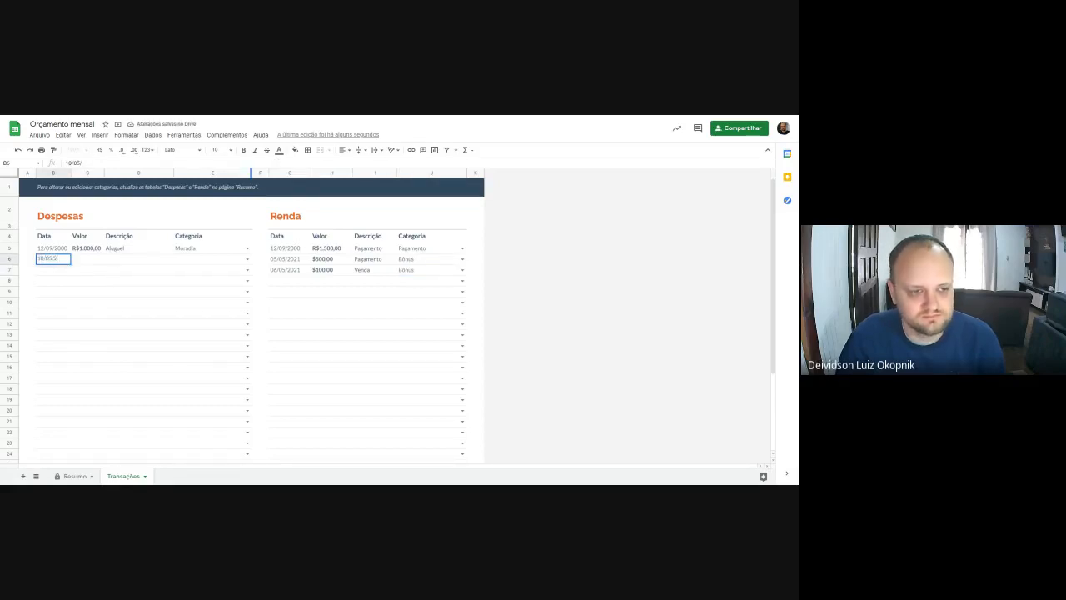
pyautogui.write('2020')
pyautogui.press('Tab')
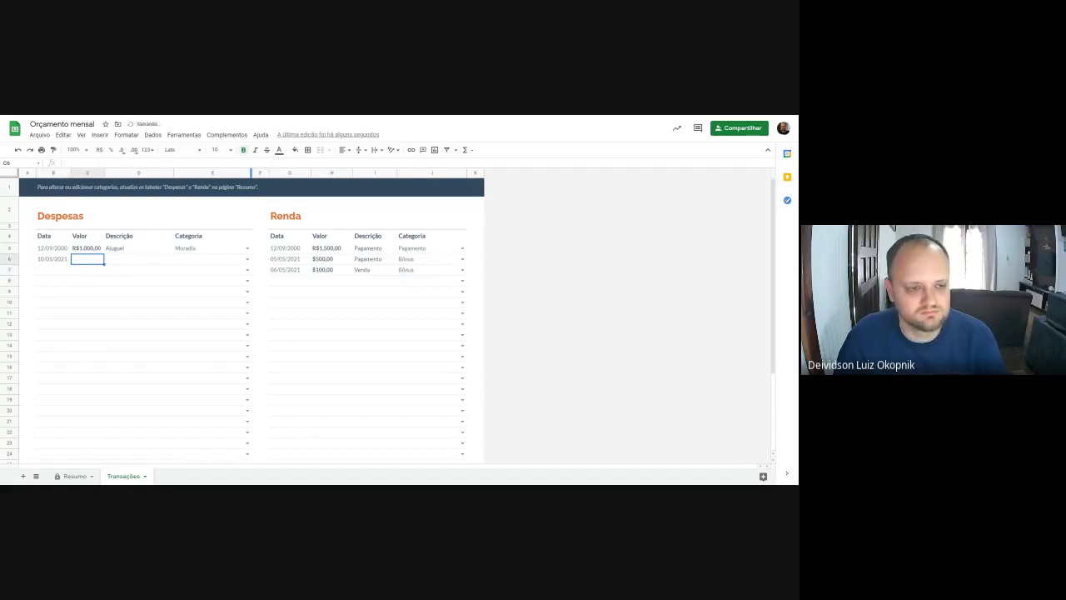
pyautogui.write('200')
pyautogui.press('Tab')
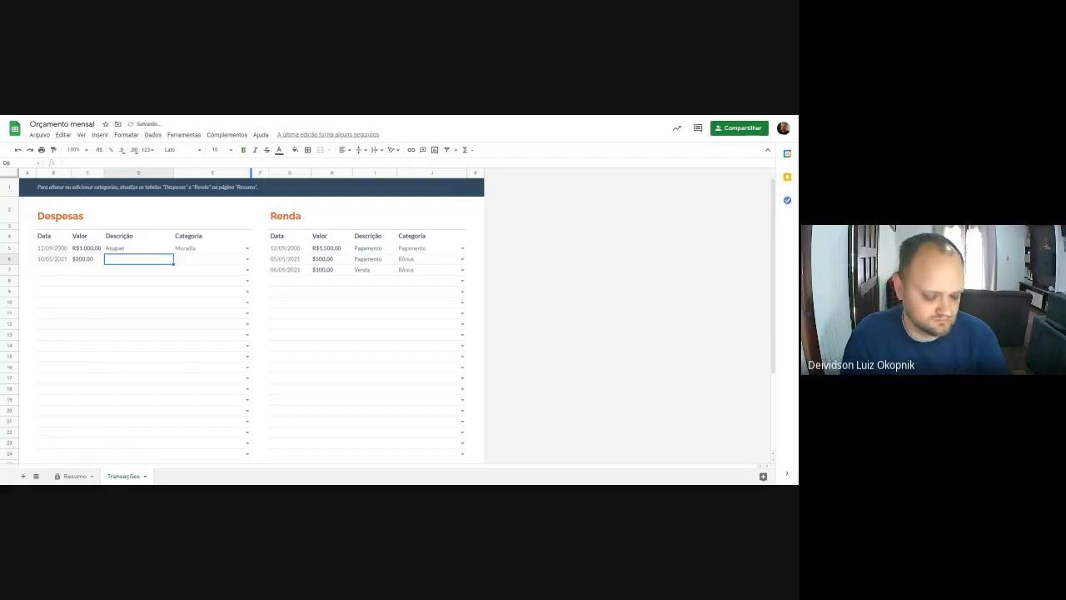
pyautogui.write('Compra')
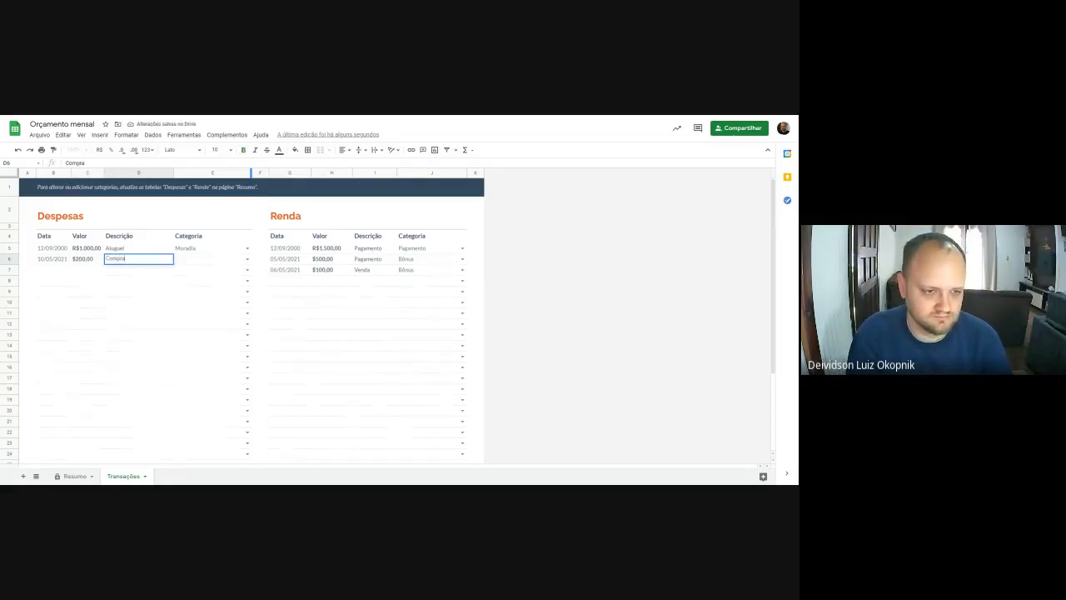
pyautogui.write(' Alimentos')
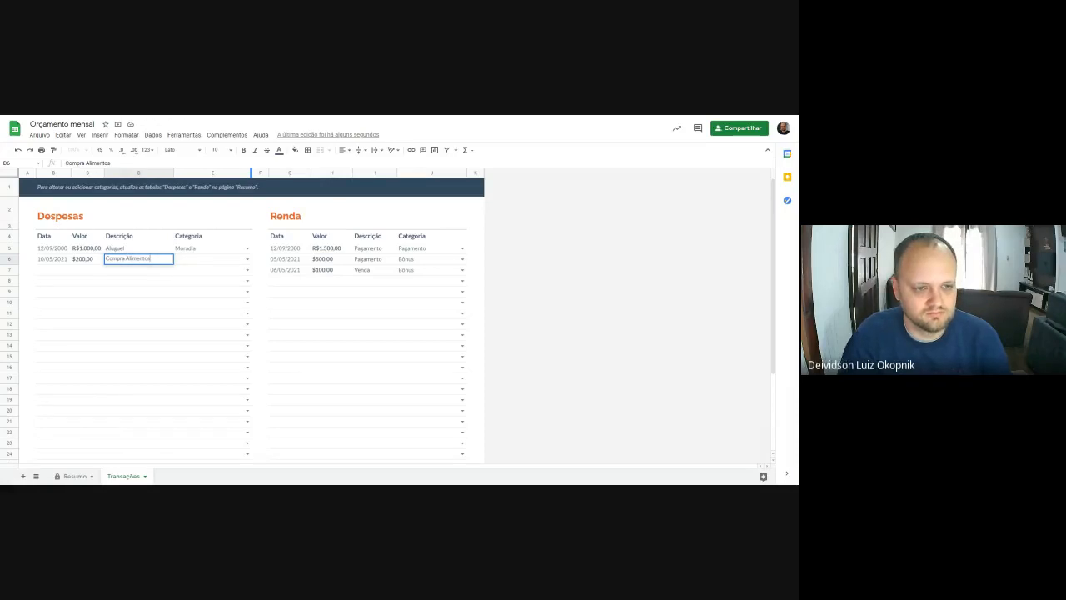
pyautogui.press('Tab')
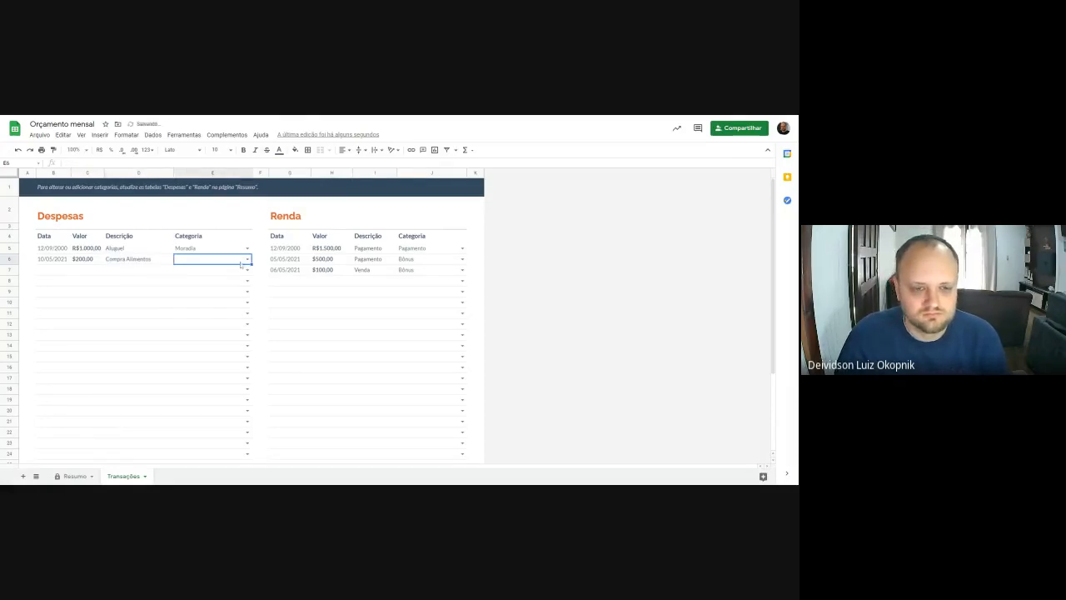
pyautogui.click(241, 261)
pyautogui.click(201, 270)
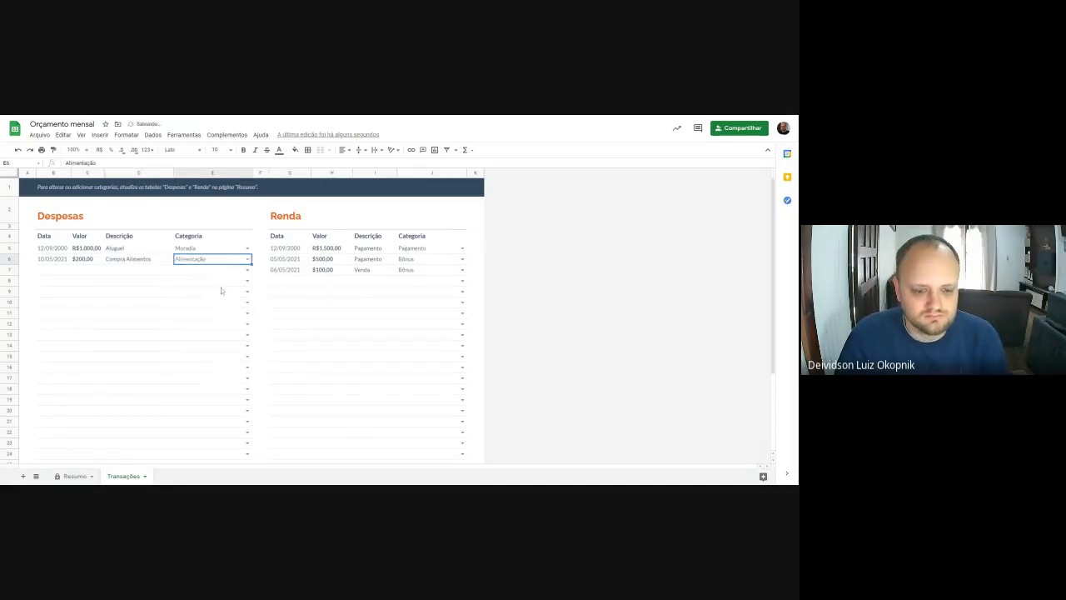
# Step: Review the balance chart and the Despesas and Renda category tables on the Resumo sheet
pyautogui.click(75, 475)
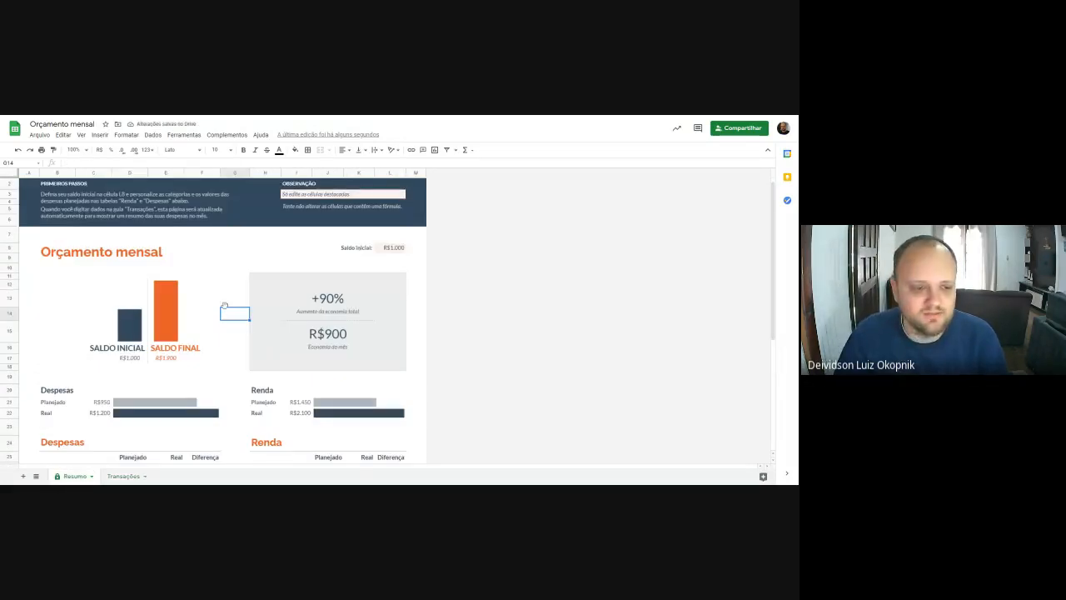
pyautogui.scroll(-5, 225, 308)
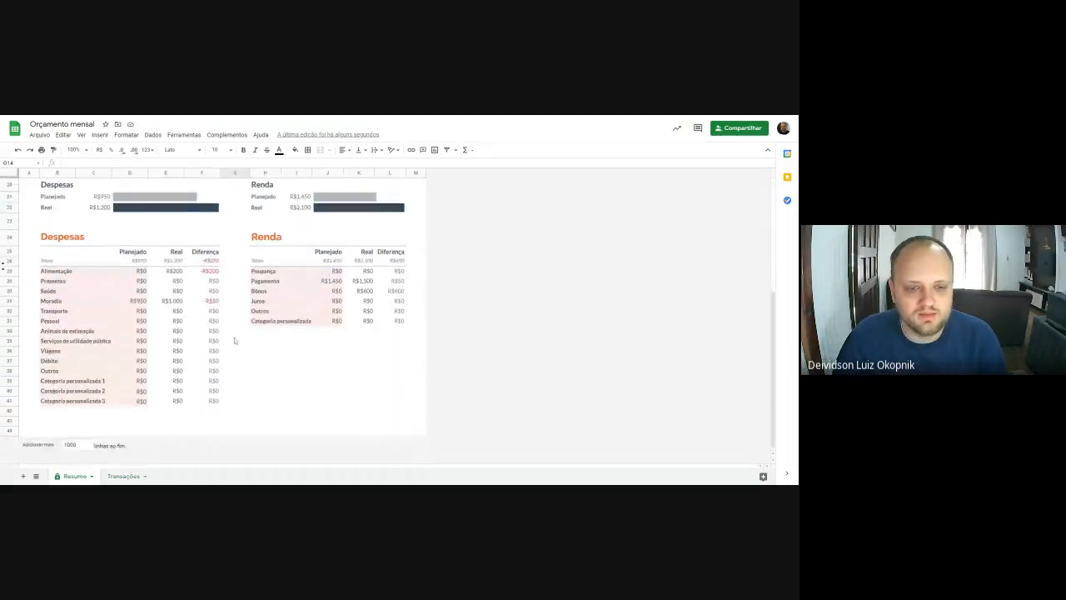
pyautogui.scroll(5, 224, 350)
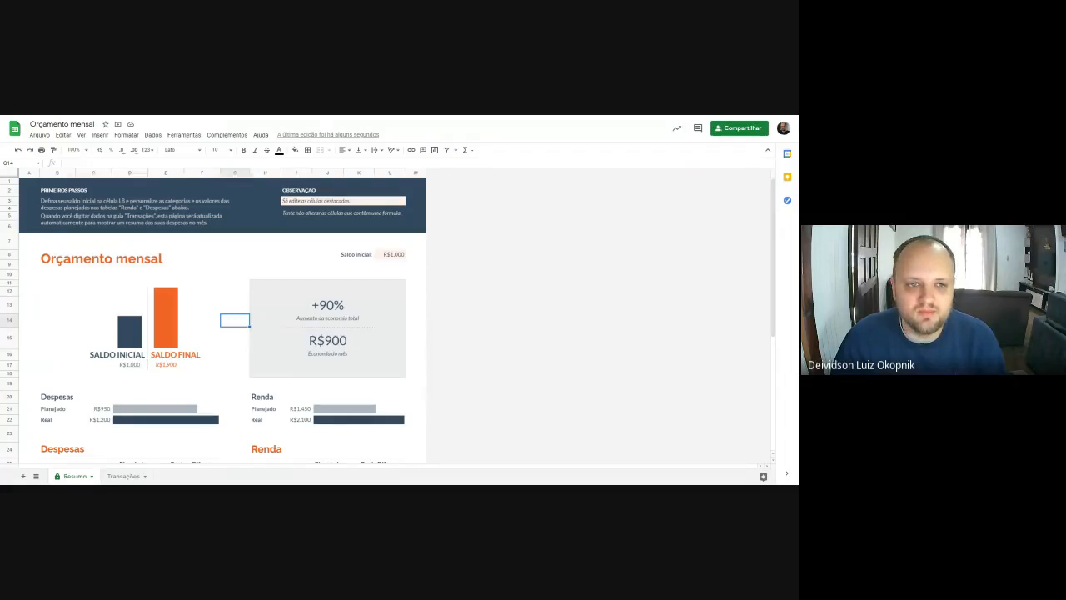
# Step: In Google Drive, delete the "Orçamento mensal" and "Aula de Introdução à Informática" files from the Informática Básica Meio Ambiente folder
pyautogui.hotkey('ctrl', 'shift', 'Tab')
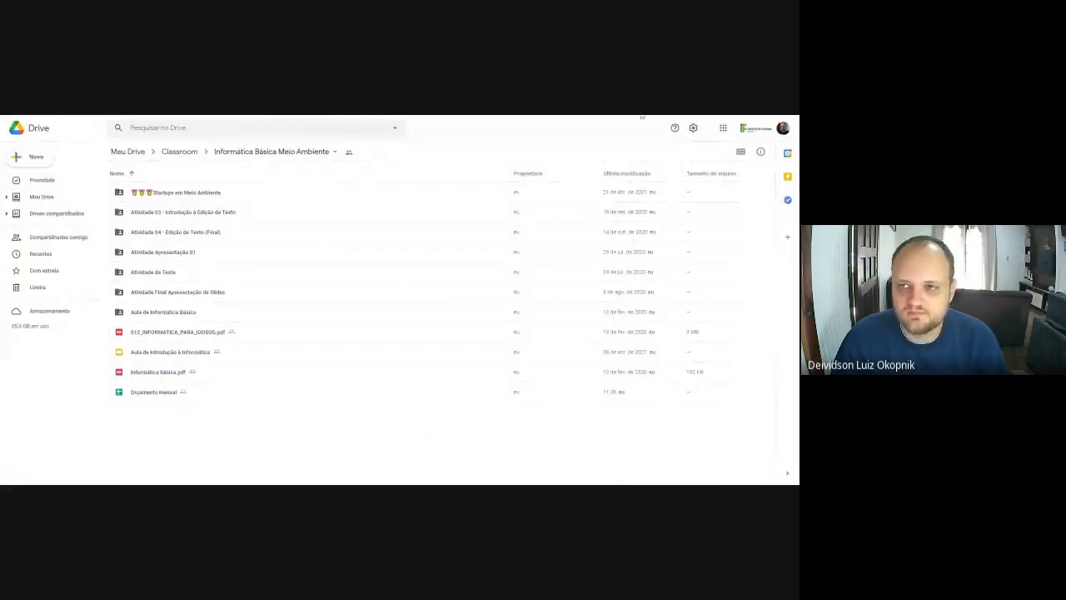
pyautogui.click(148, 392)
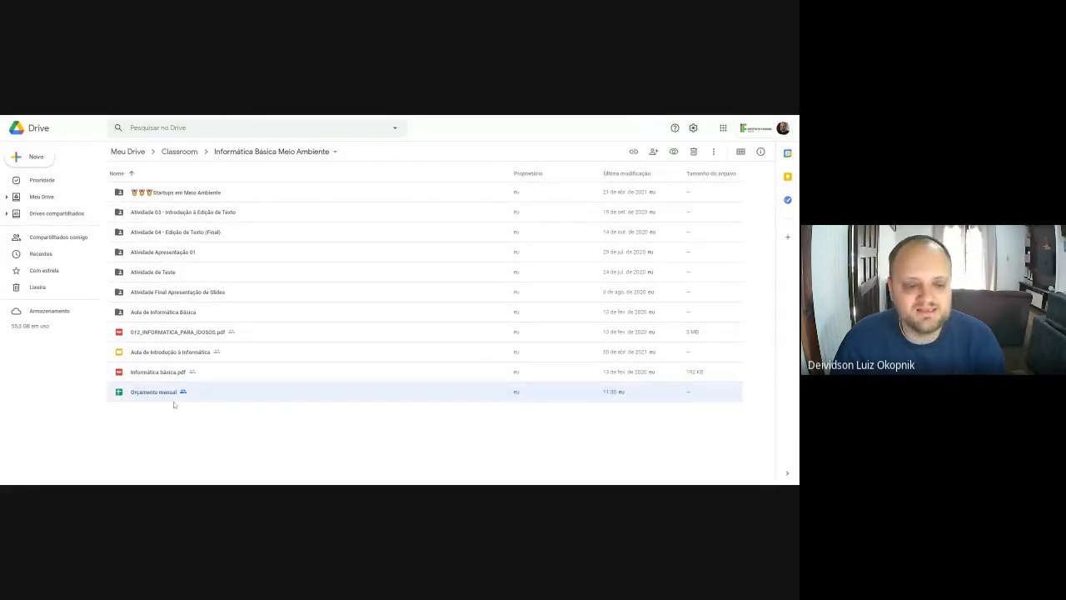
pyautogui.press('Delete')
pyautogui.click(421, 335)
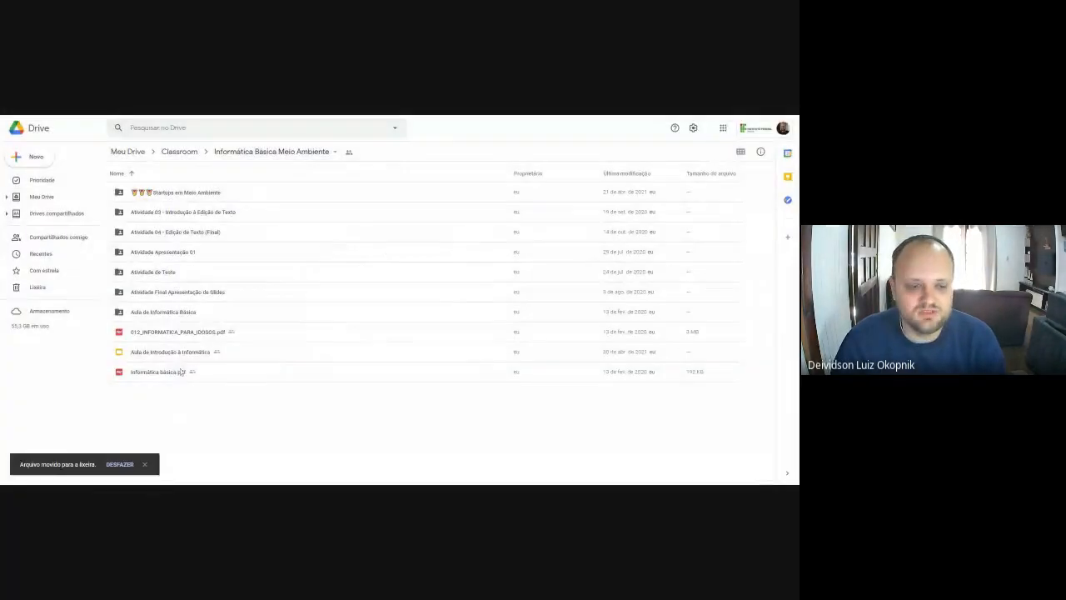
pyautogui.click(182, 351)
pyautogui.press('Delete')
pyautogui.click(423, 332)
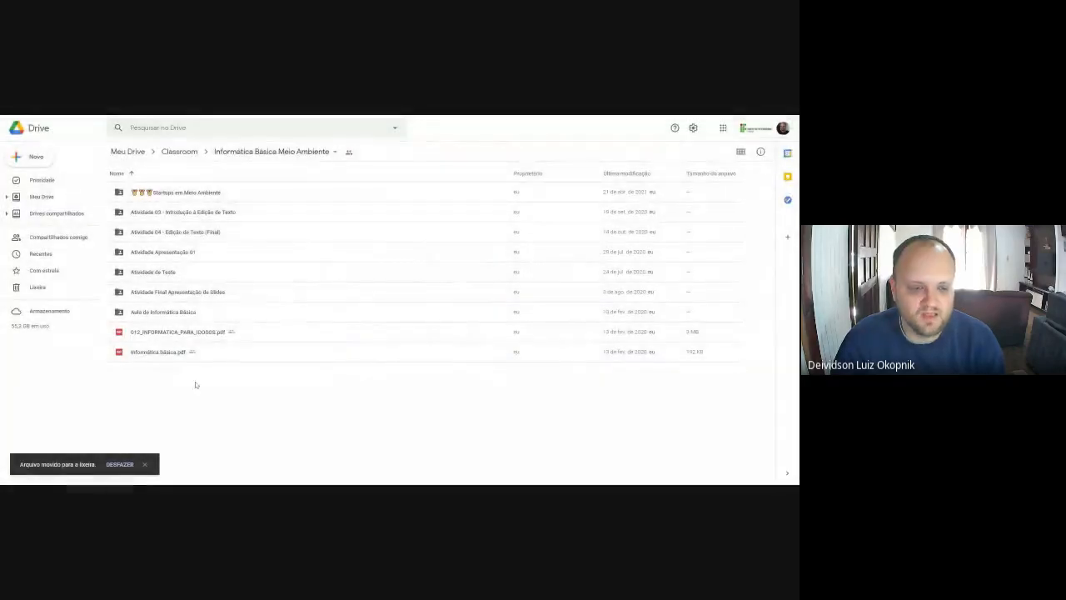
# Step: Create a blank Google Sheets spreadsheet in the shared Informática Básica Meio Ambiente folder
pyautogui.rightClick(178, 364)
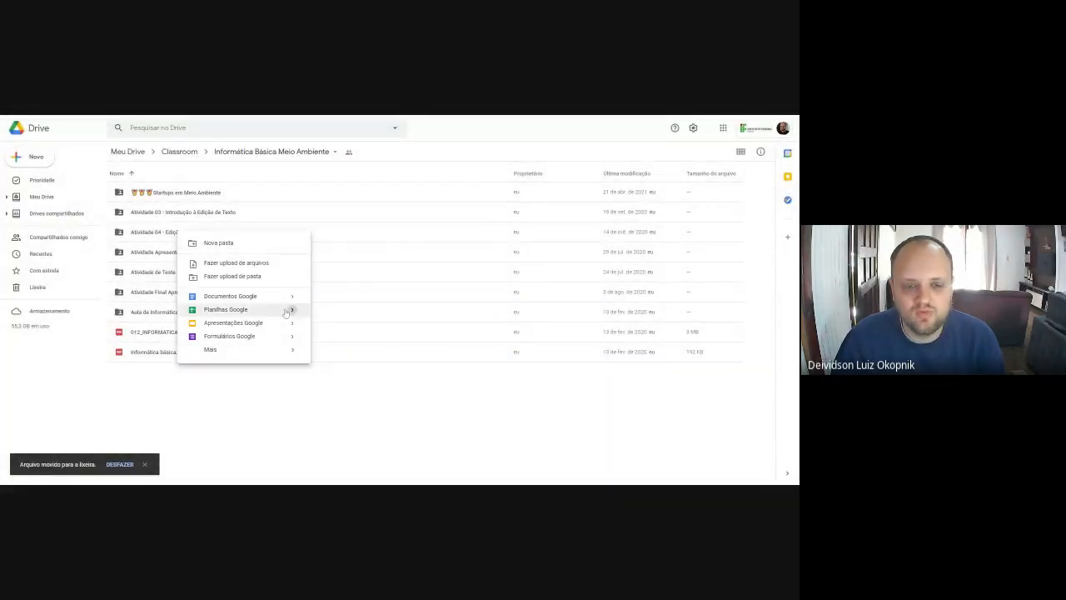
pyautogui.moveTo(290, 309)
pyautogui.click(335, 321)
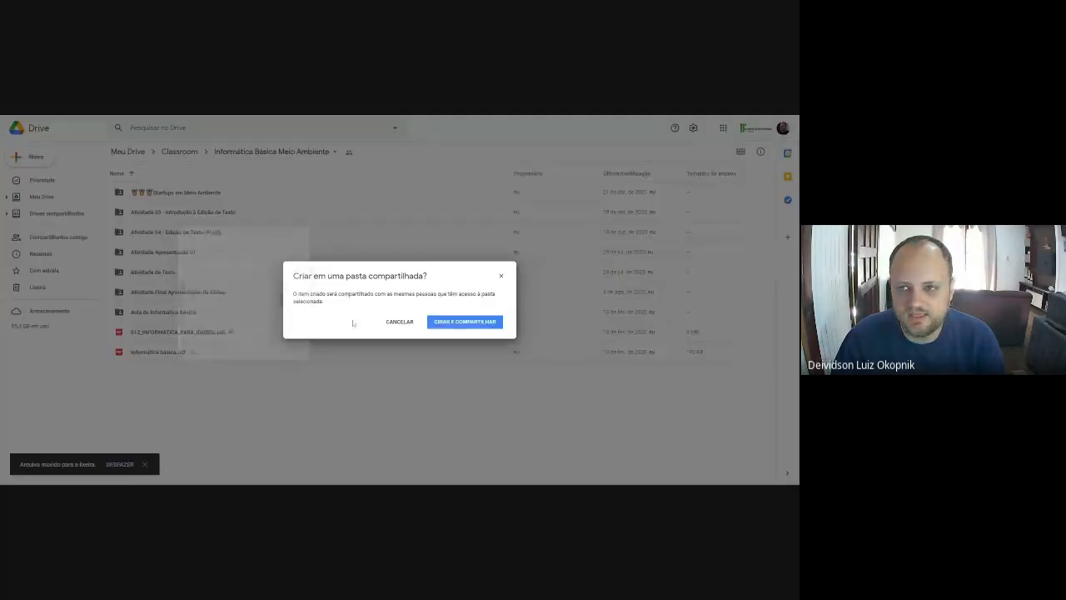
pyautogui.click(469, 323)
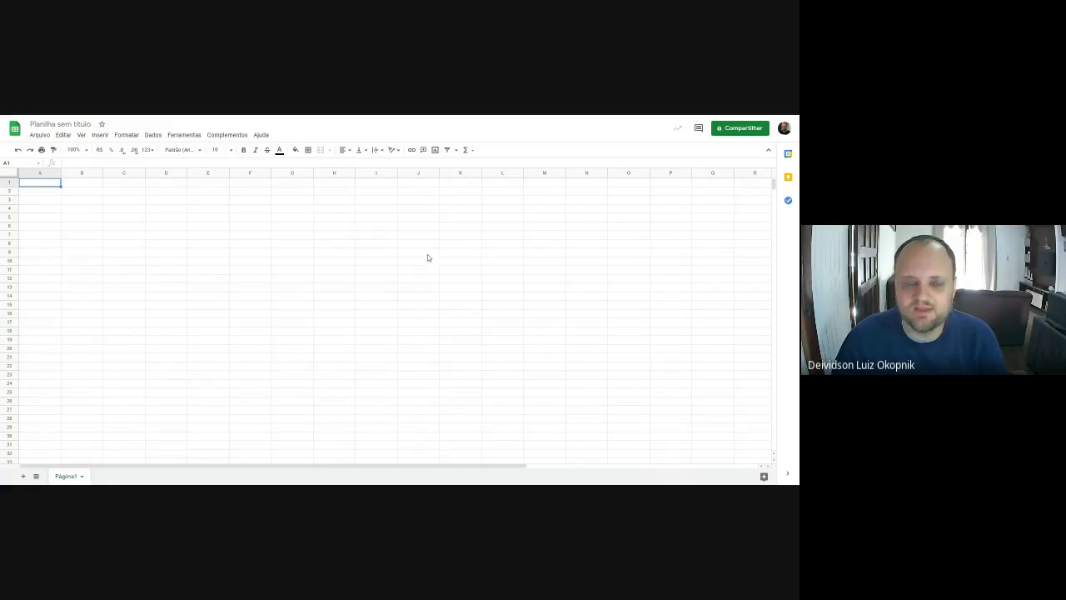
# Step: Examine the cell grid of the blank sheet by selecting scattered single cells and a large block of cells starting at B2
pyautogui.click(82, 191)
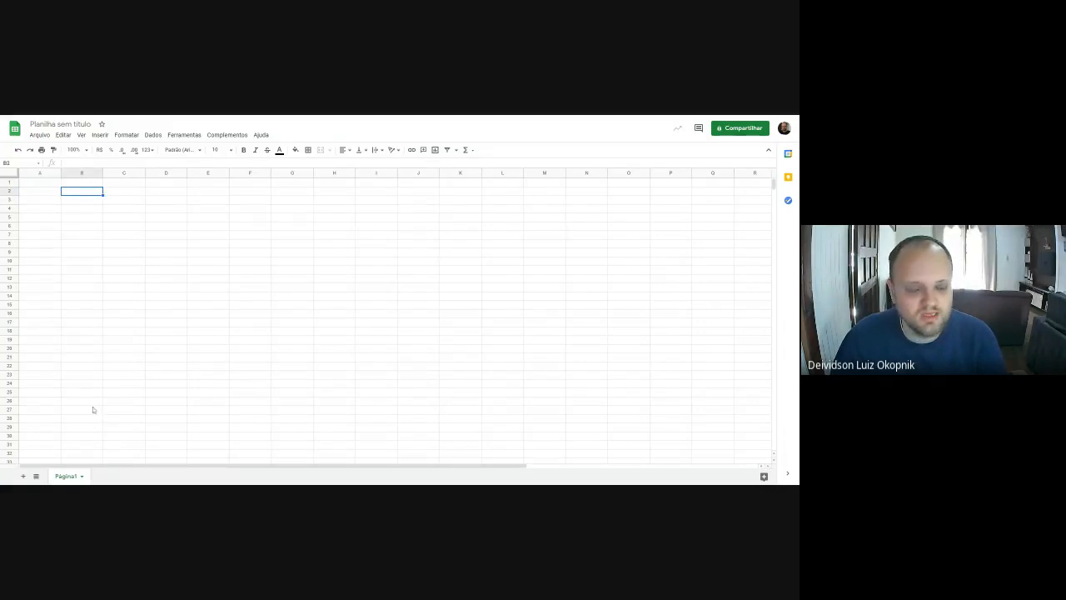
pyautogui.click(328, 313)
pyautogui.click(502, 355)
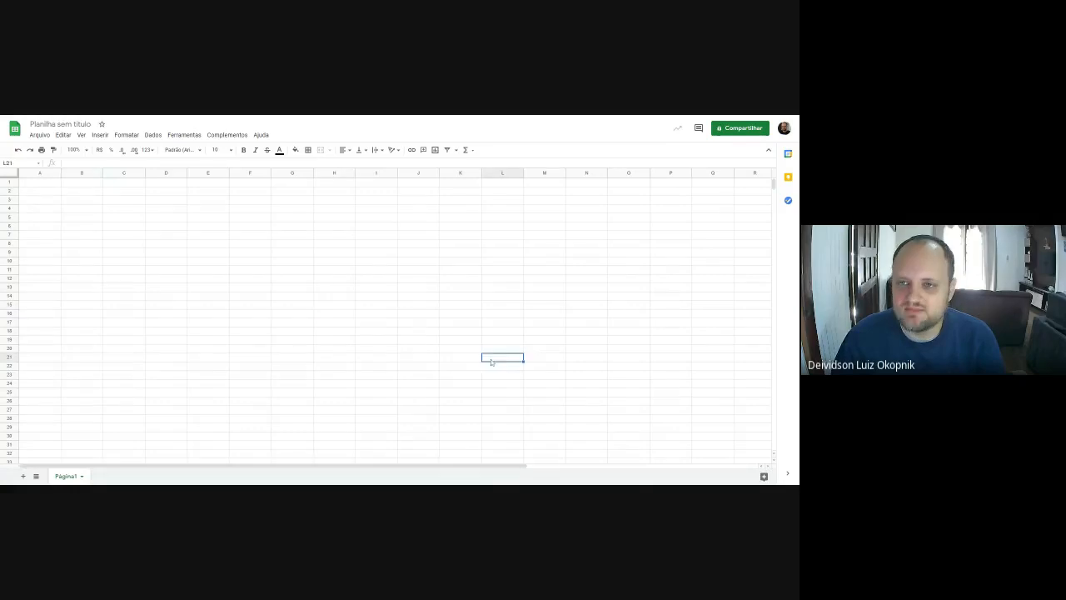
pyautogui.click(583, 310)
pyautogui.click(418, 225)
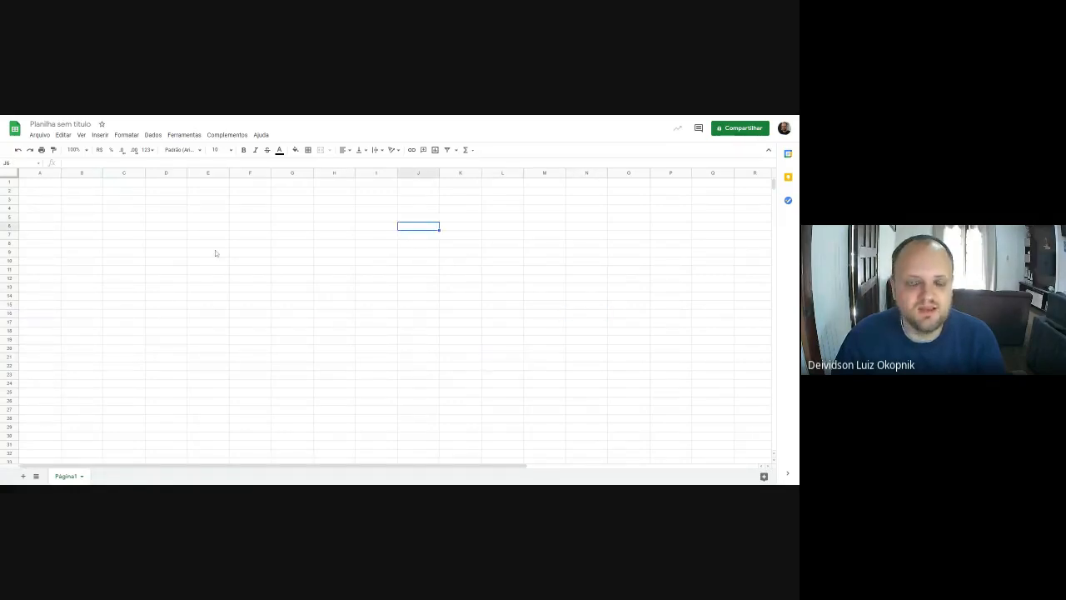
pyautogui.moveTo(312, 199); pyautogui.dragTo(316, 218)
pyautogui.click(315, 244)
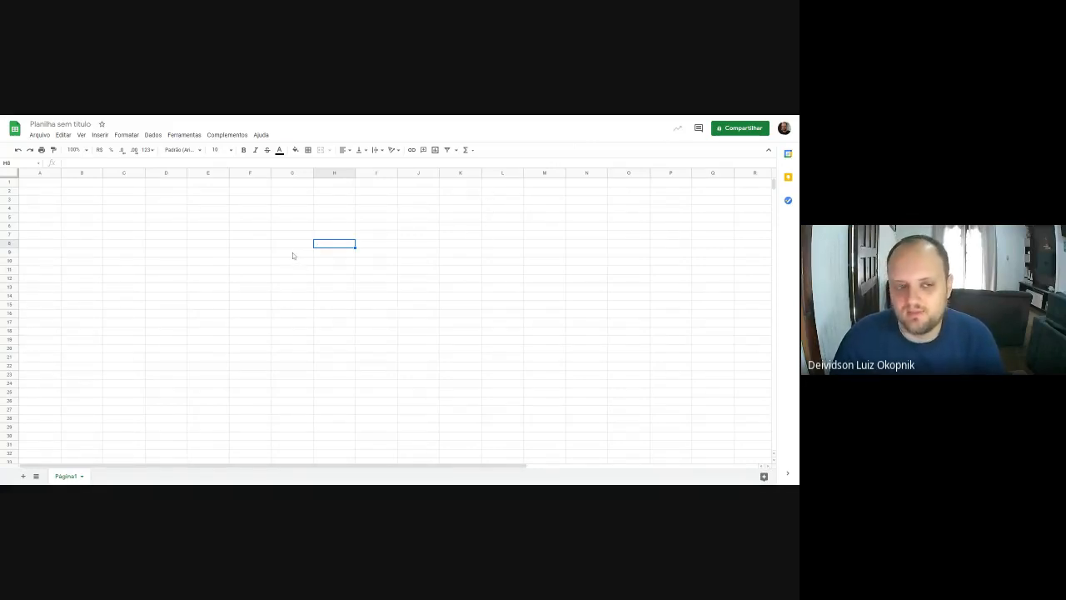
pyautogui.moveTo(96, 193); pyautogui.dragTo(716, 409)
pyautogui.click(682, 348)
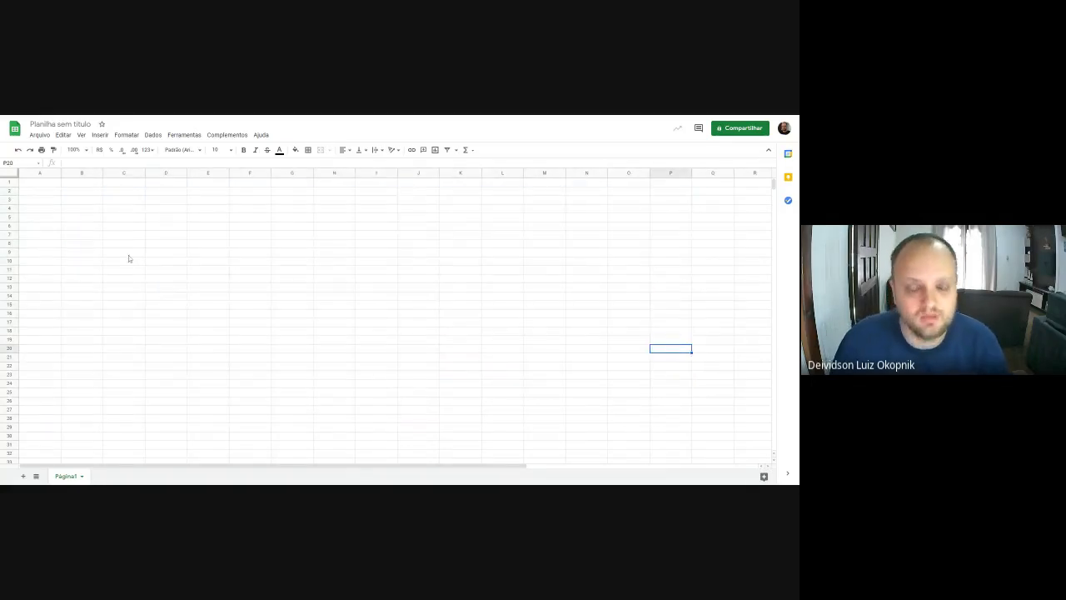
# Step: Examine the lettered columns by selecting columns A through I one at a time, and A through D once more
pyautogui.click(42, 172)
pyautogui.click(83, 172)
pyautogui.click(122, 172)
pyautogui.click(165, 173)
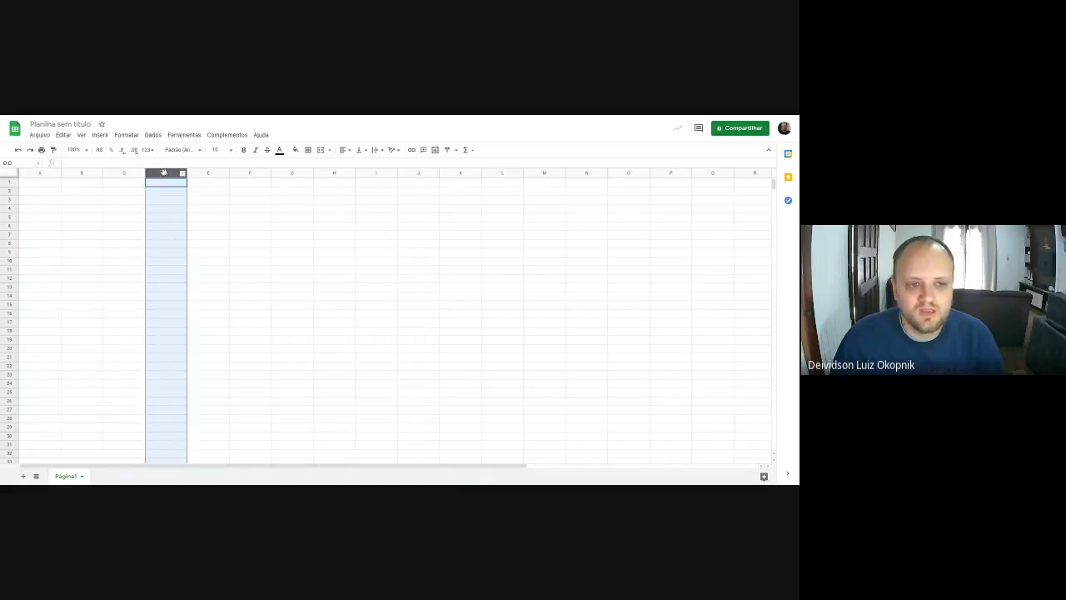
pyautogui.click(208, 173)
pyautogui.click(248, 172)
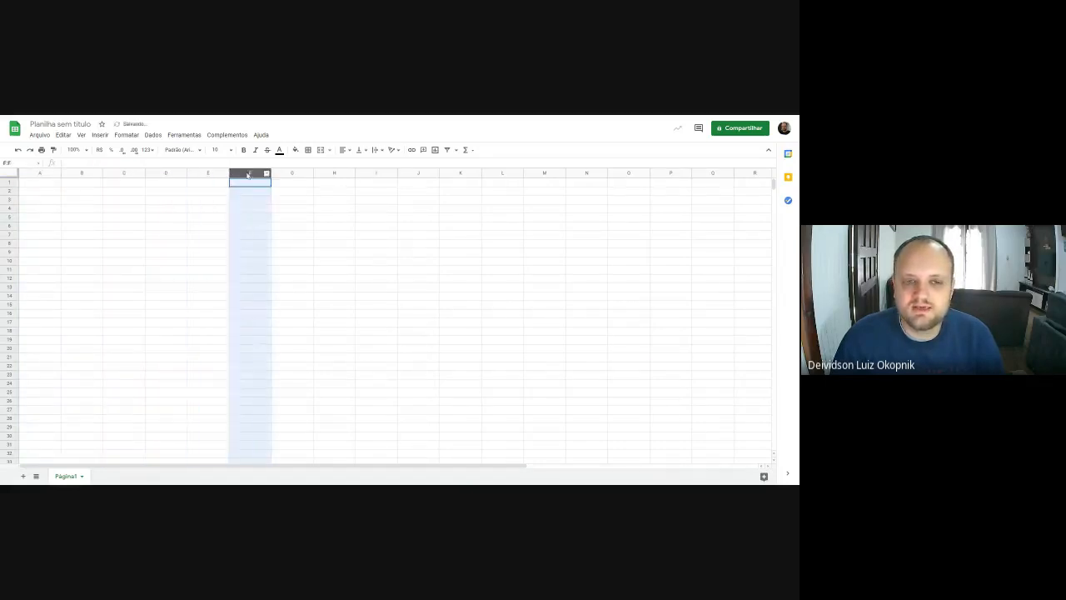
pyautogui.click(292, 173)
pyautogui.click(336, 172)
pyautogui.click(376, 172)
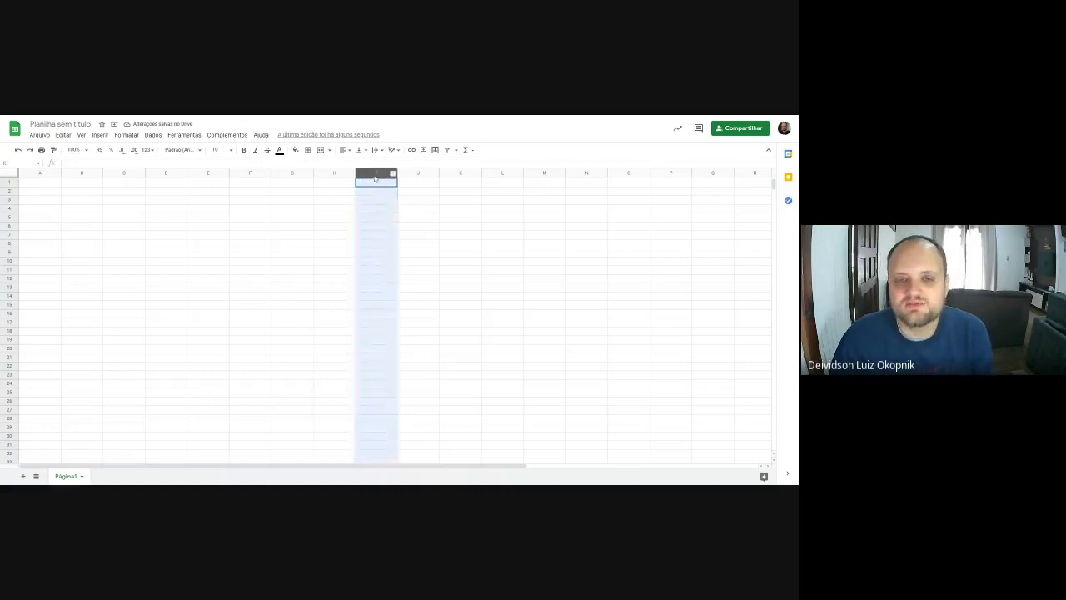
pyautogui.click(39, 172)
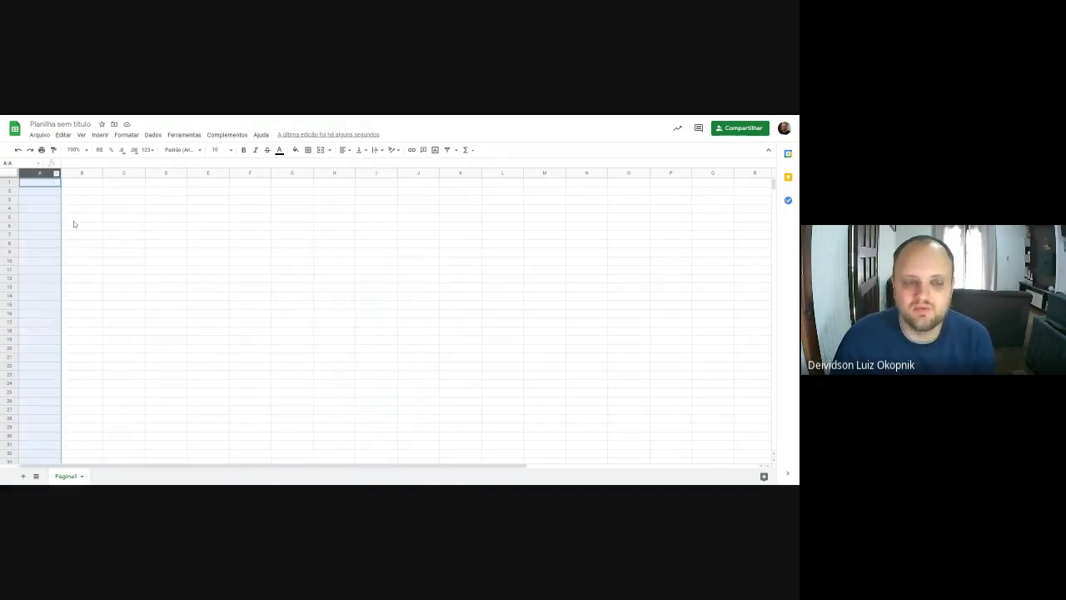
pyautogui.click(82, 172)
pyautogui.click(122, 174)
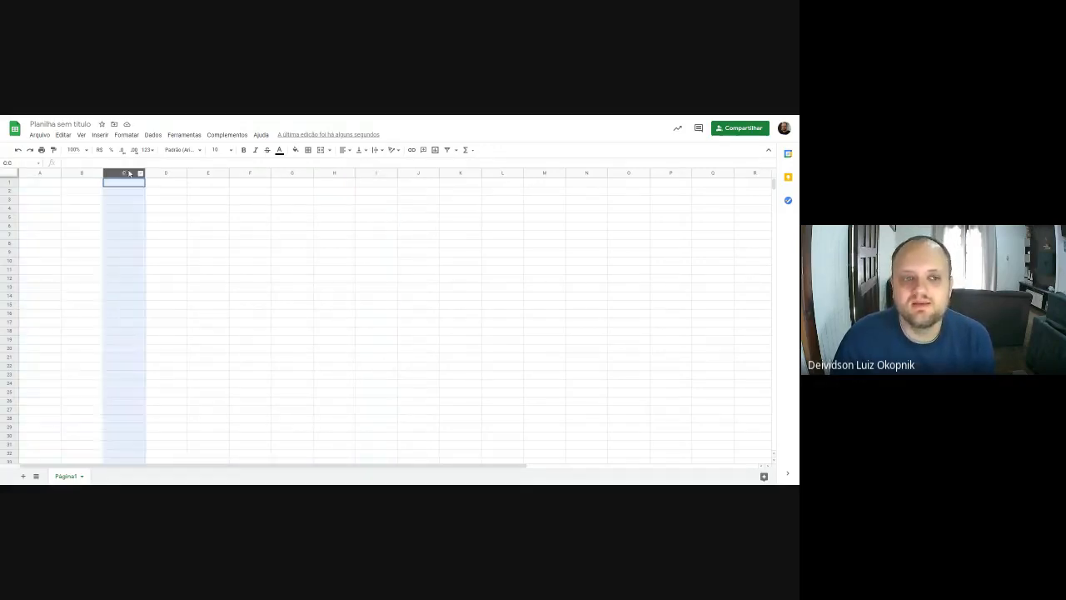
pyautogui.click(167, 174)
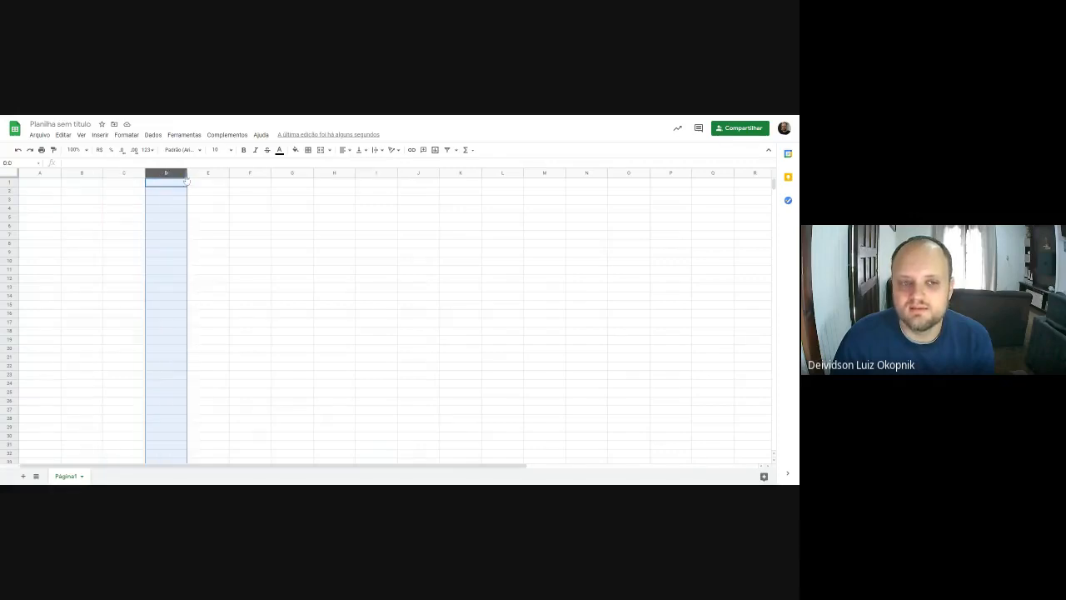
# Step: Extend the sheet from column Z to column AG by pasting a row of eight blank cells at Z4
pyautogui.click(373, 174)
pyautogui.moveTo(388, 462); pyautogui.dragTo(672, 459)
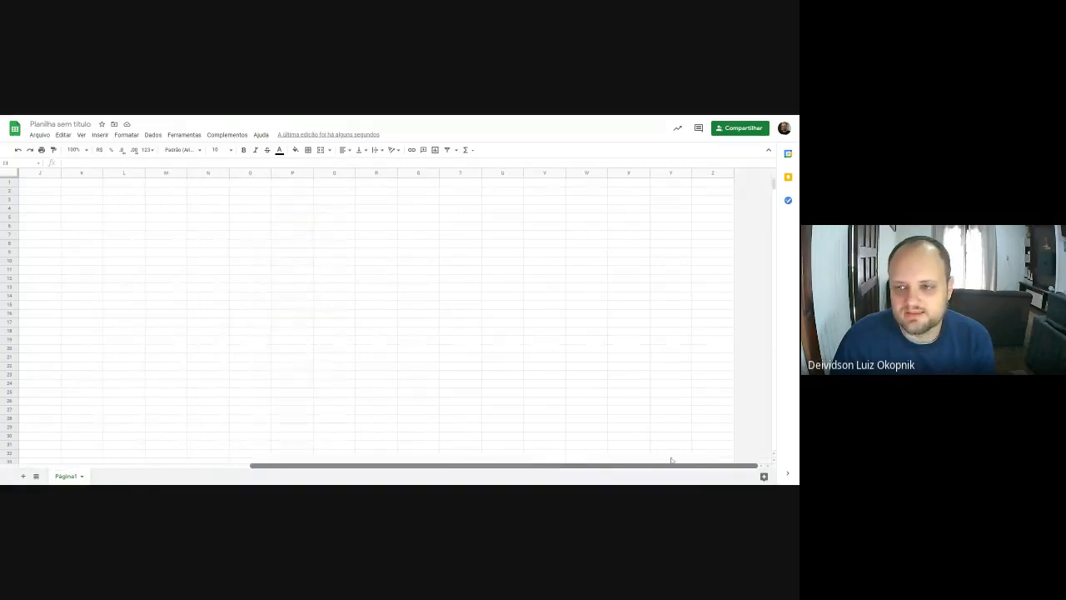
pyautogui.click(705, 174)
pyautogui.click(709, 209)
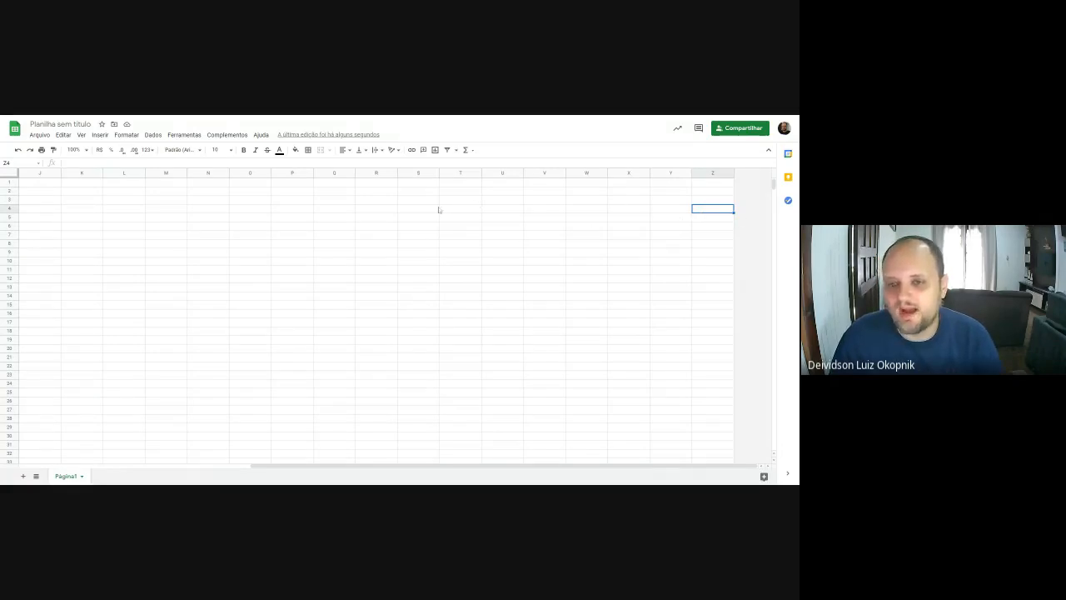
pyautogui.moveTo(439, 210); pyautogui.dragTo(725, 210)
pyautogui.moveTo(400, 208); pyautogui.dragTo(697, 223)
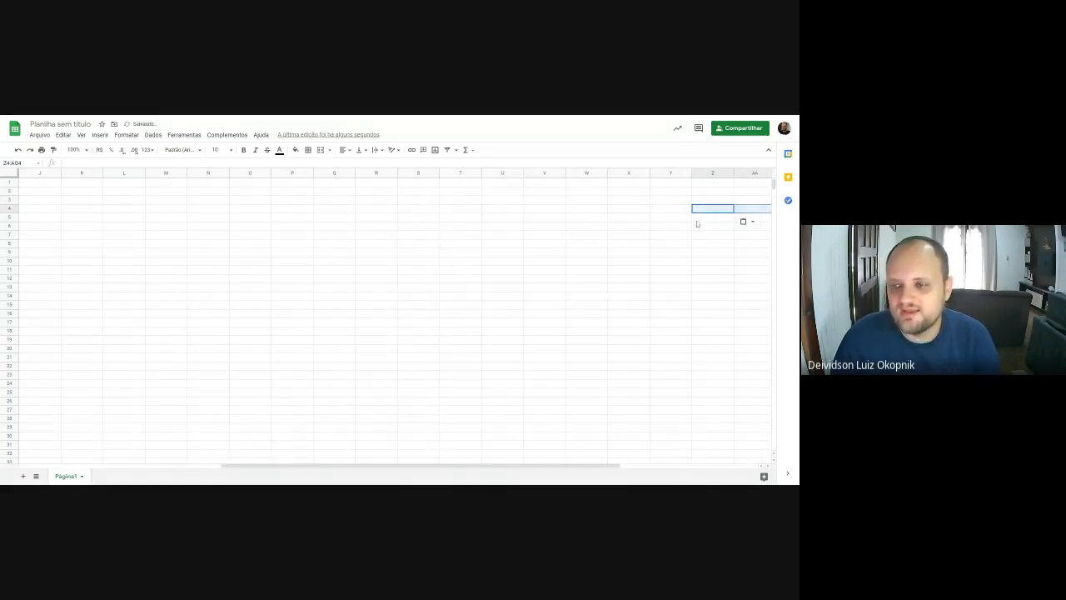
# Step: Examine the double-lettered columns by moving along row 4 to AF4 and selecting columns AB through AF one at a time
pyautogui.press('Right')
pyautogui.press('Right')
pyautogui.press('Right')
pyautogui.press('Right')
pyautogui.press('Right')
pyautogui.press('Right')
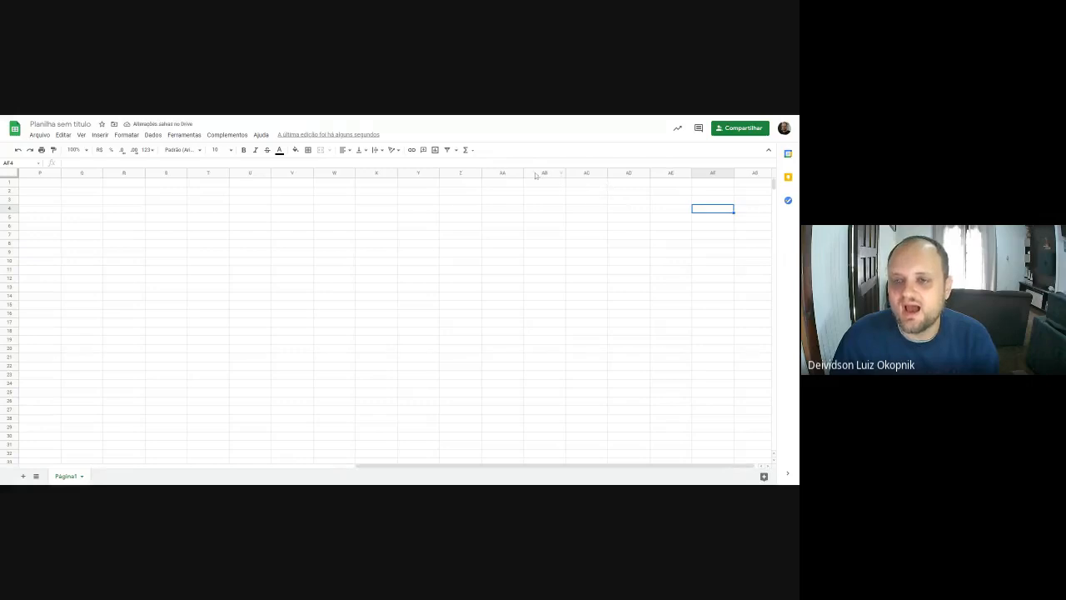
pyautogui.click(537, 173)
pyautogui.click(574, 175)
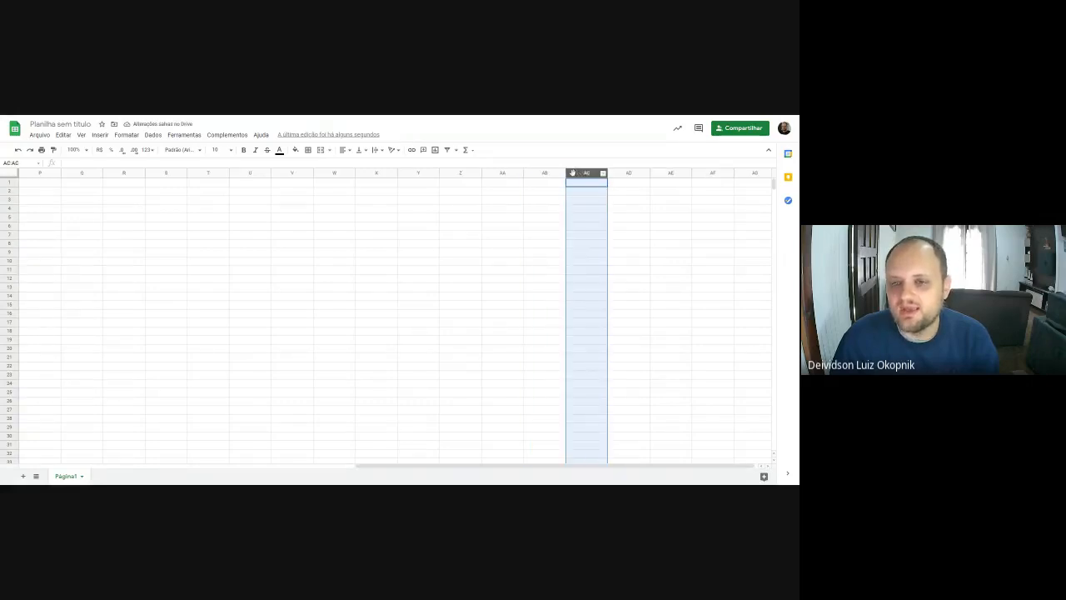
pyautogui.click(637, 174)
pyautogui.click(674, 174)
pyautogui.click(701, 174)
pyautogui.press('Right')
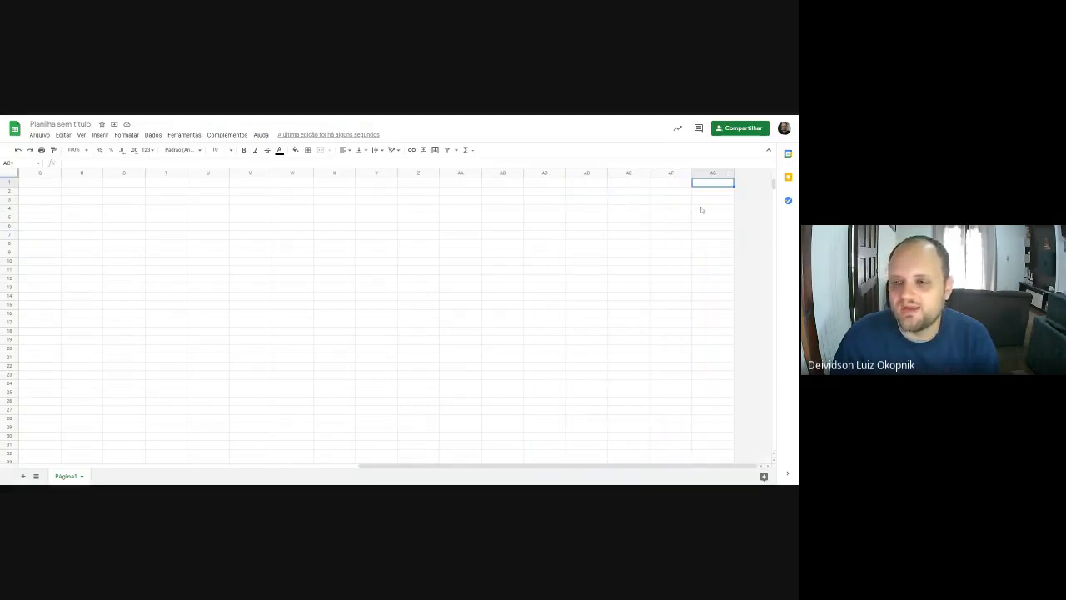
# Step: Go back along row 1 from column AG to cell A1
pyautogui.press('Left')
pyautogui.press('Left')
pyautogui.press('Left')
pyautogui.press('Left')
pyautogui.press('Left')
pyautogui.press('Left')
pyautogui.press('Left')
pyautogui.press('Left')
pyautogui.press('Left')
pyautogui.press('Left')
pyautogui.press('Left')
pyautogui.press('Left')
pyautogui.press('Left')
pyautogui.press('Left')
pyautogui.press('Left')
pyautogui.press('Left')
pyautogui.press('Left')
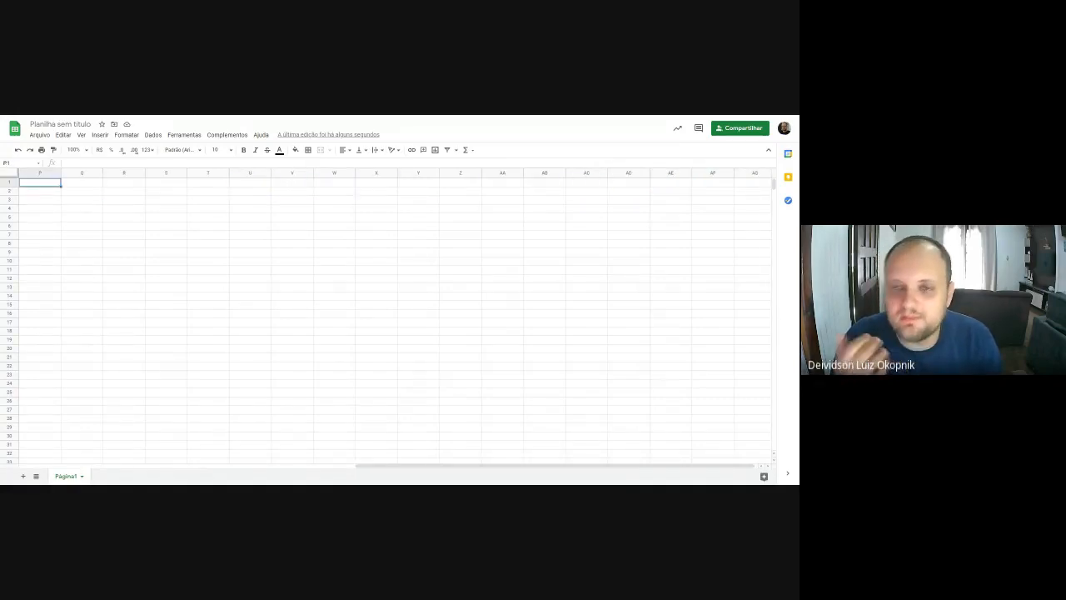
pyautogui.press('Left')
pyautogui.press('Left')
pyautogui.press('Left')
pyautogui.press('Left')
pyautogui.press('Left')
pyautogui.press('Left')
pyautogui.press('Left')
pyautogui.press('Left')
pyautogui.press('Left')
pyautogui.press('Left')
pyautogui.press('Left')
pyautogui.press('Left')
pyautogui.press('Left')
pyautogui.press('Left')
pyautogui.press('Left')
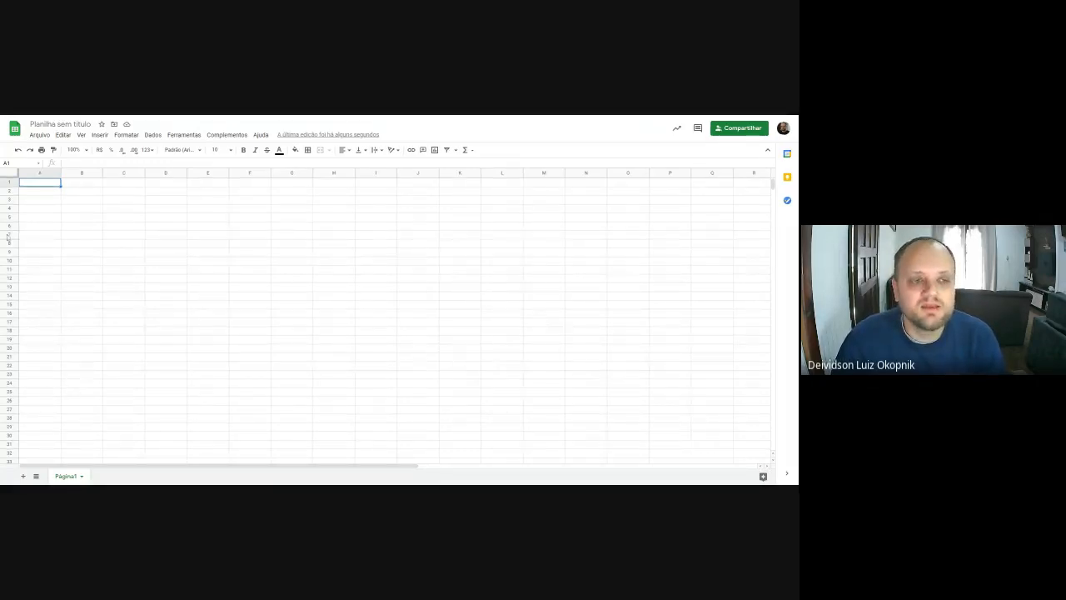
# Step: Examine the numbered rows by selecting rows 2 through 6 one at a time
pyautogui.click(10, 192)
pyautogui.click(10, 200)
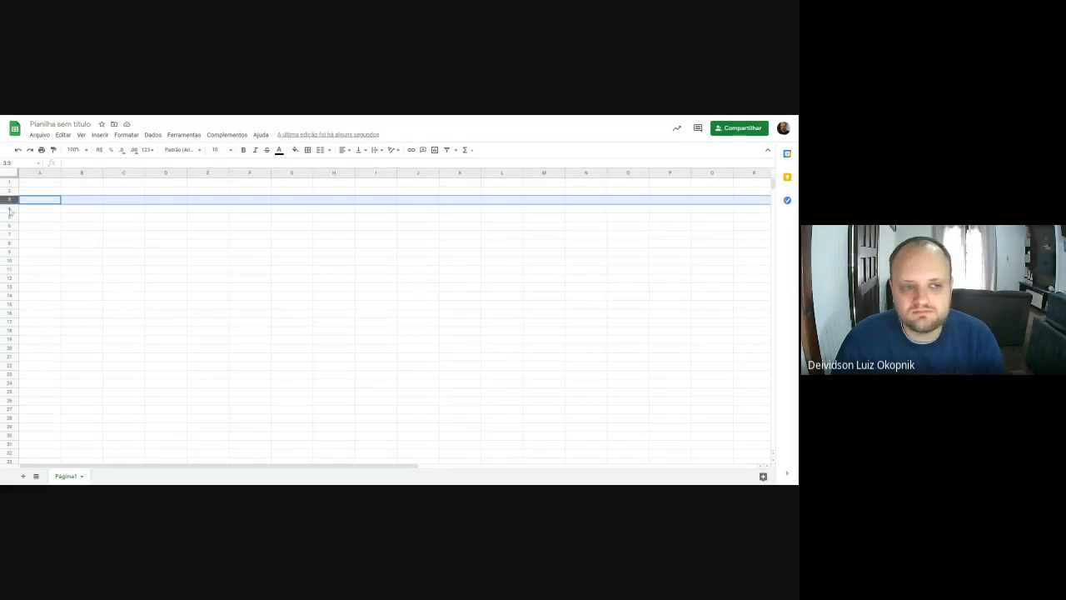
pyautogui.click(10, 208)
pyautogui.click(10, 217)
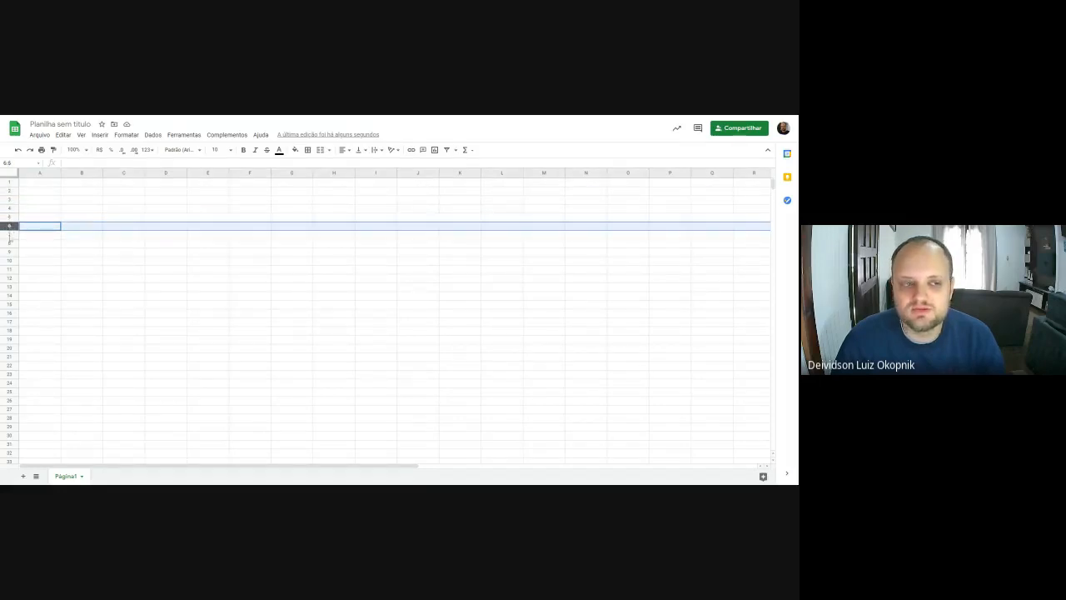
# Step: Examine the row numbering by moving down column A to cell A99
pyautogui.press('Down')
pyautogui.press('Down')
pyautogui.press('Down')
pyautogui.press('Down')
pyautogui.press('Down')
pyautogui.press('Down')
pyautogui.press('Down')
pyautogui.press('Down')
pyautogui.press('Down')
pyautogui.press('Down')
pyautogui.press('Down')
pyautogui.press('Down')
pyautogui.press('Down')
pyautogui.press('Down')
pyautogui.press('Down')
pyautogui.press('Down')
pyautogui.press('Down')
pyautogui.press('Down')
pyautogui.press('Down')
pyautogui.press('Down')
pyautogui.press('Down')
pyautogui.press('Down')
pyautogui.press('Down')
pyautogui.press('Down')
pyautogui.press('Down')
pyautogui.press('Down')
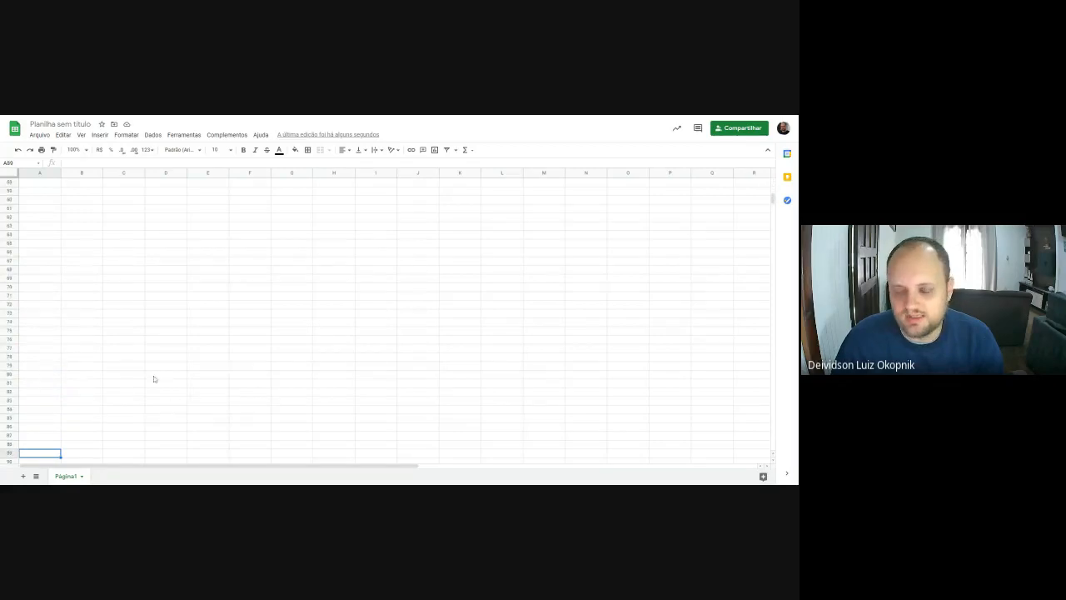
pyautogui.press('Down')
pyautogui.press('Down')
pyautogui.press('Down')
pyautogui.press('Down')
pyautogui.press('Down')
pyautogui.press('Down')
pyautogui.press('Down')
pyautogui.press('Down')
pyautogui.press('Down')
pyautogui.press('Down')
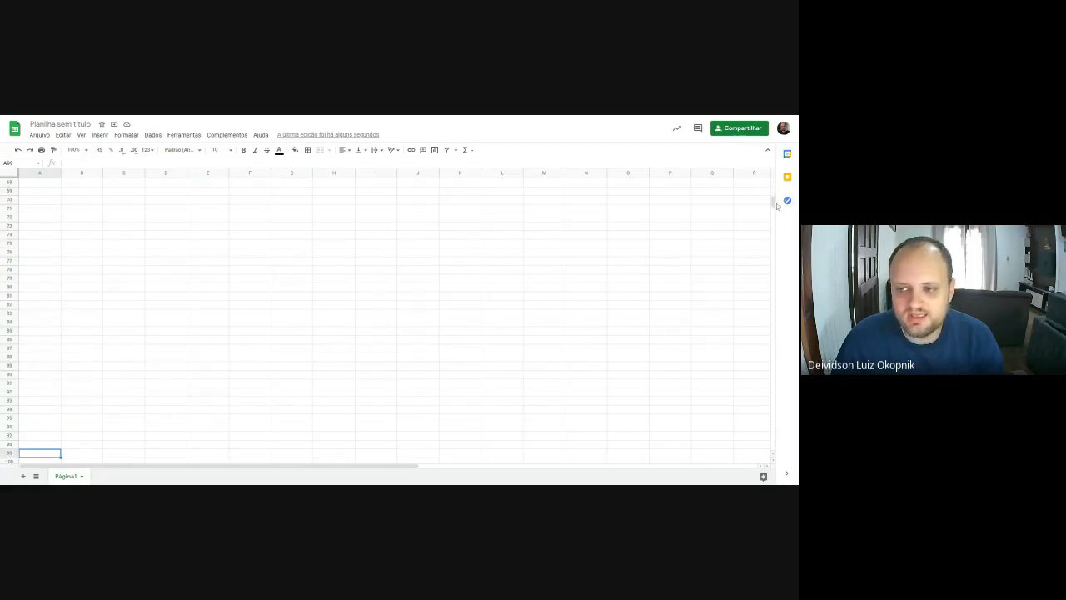
# Step: Add 100000 more rows at the end of the sheet and select cell A101000 in its last row
pyautogui.moveTo(774, 204); pyautogui.dragTo(776, 449)
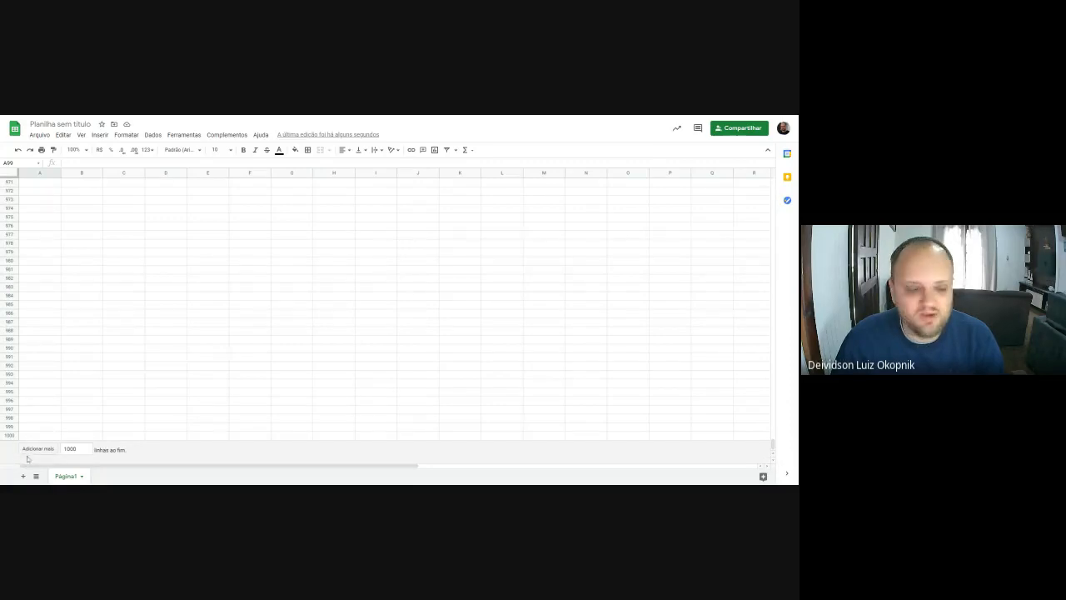
pyautogui.click(78, 448)
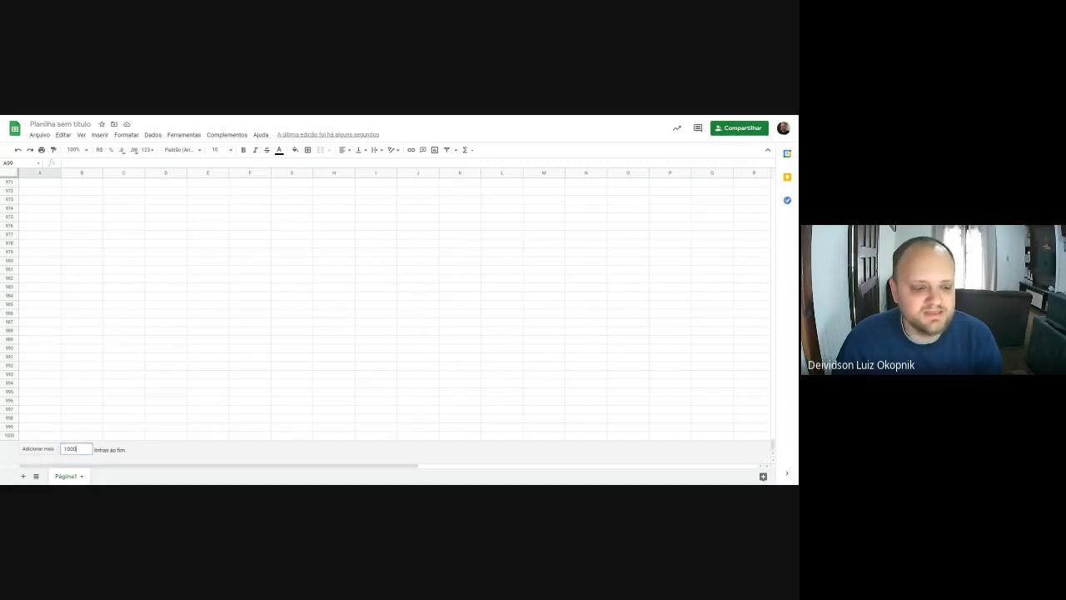
pyautogui.write('00')
pyautogui.click(39, 449)
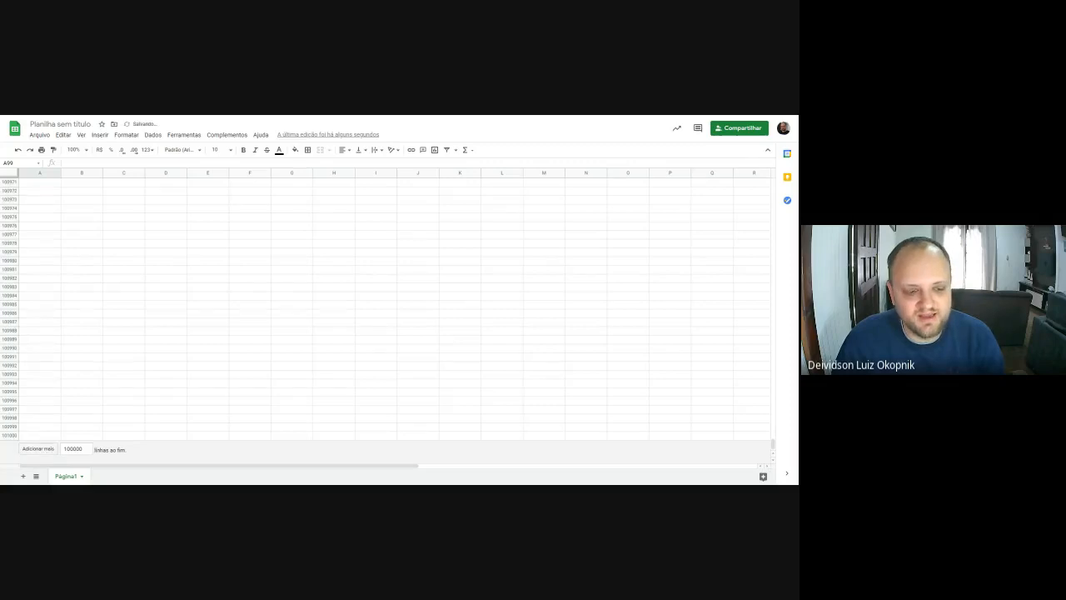
pyautogui.click(37, 434)
pyautogui.scroll(5, 40, 433)
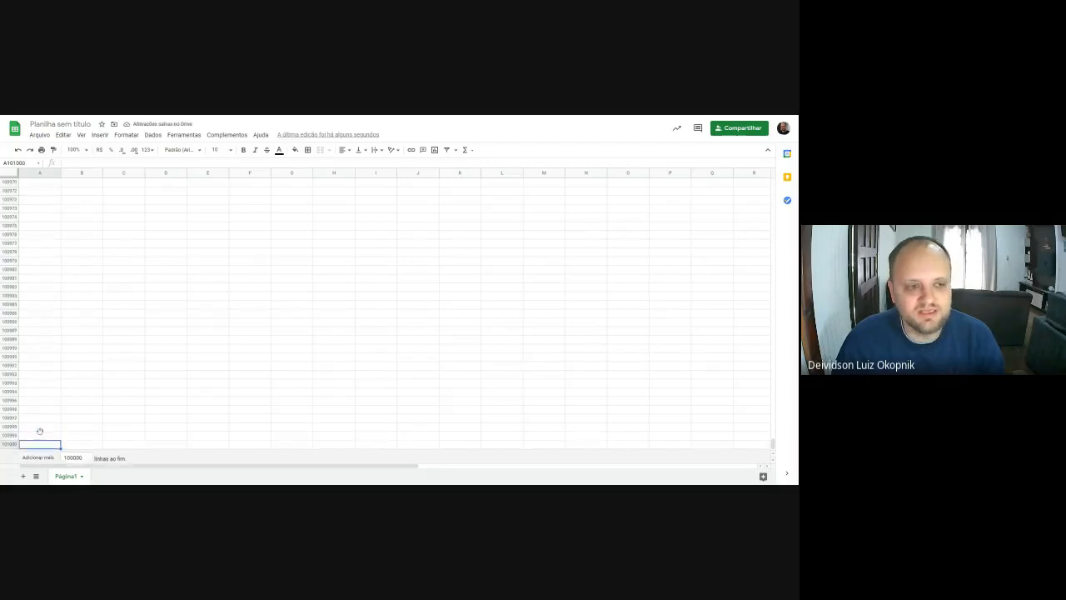
pyautogui.scroll(-5, 191, 444)
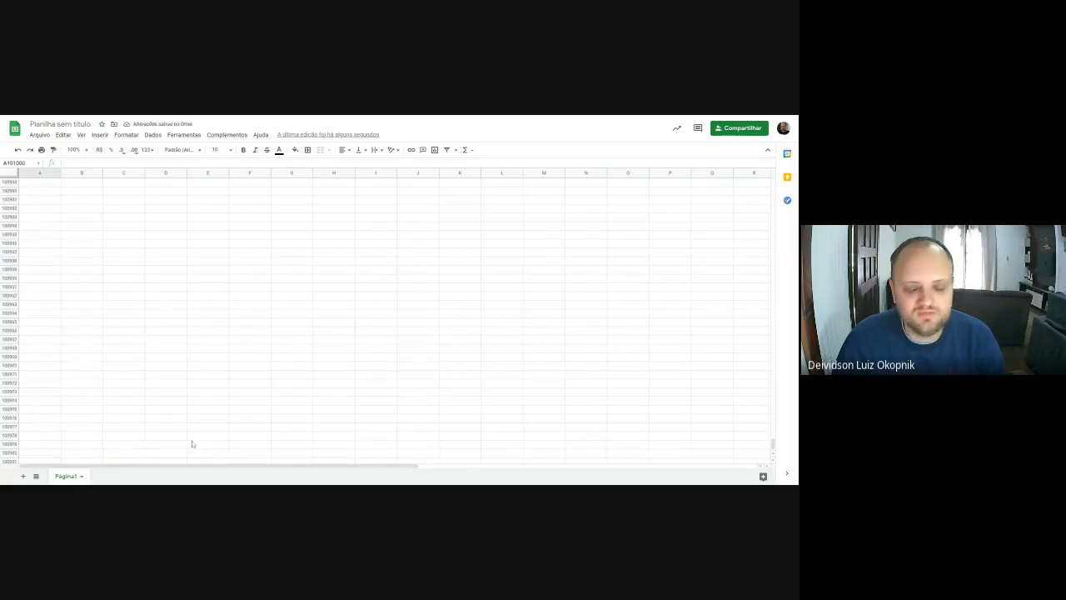
# Step: Return to the start of the sheet and examine how cells are addressed by selecting scattered cells such as G14, C13, C5, E7 and F8
pyautogui.moveTo(773, 450); pyautogui.dragTo(771, 180)
pyautogui.click(281, 298)
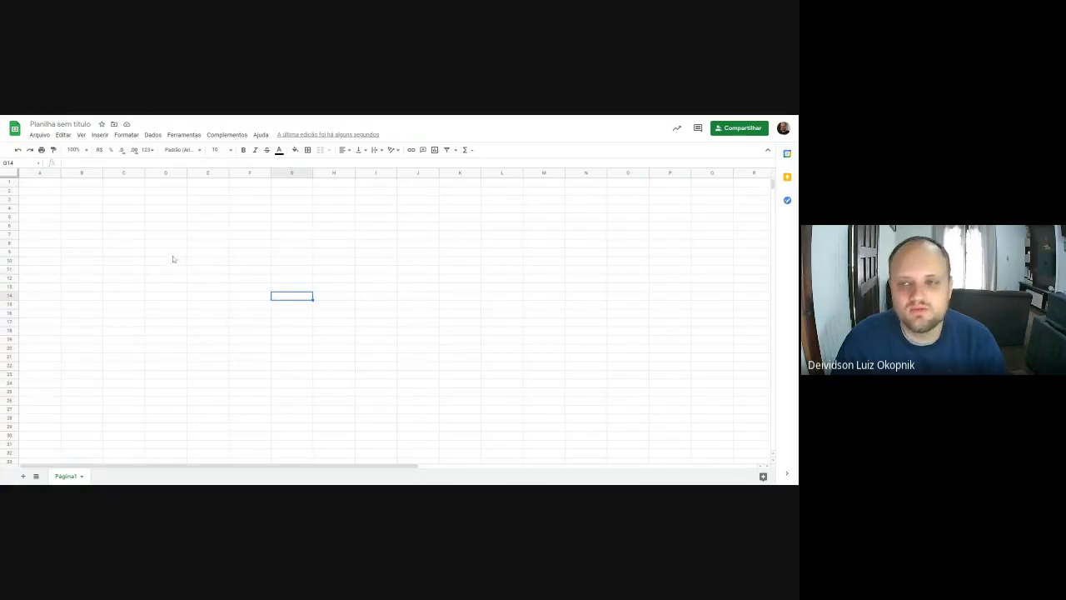
pyautogui.click(137, 288)
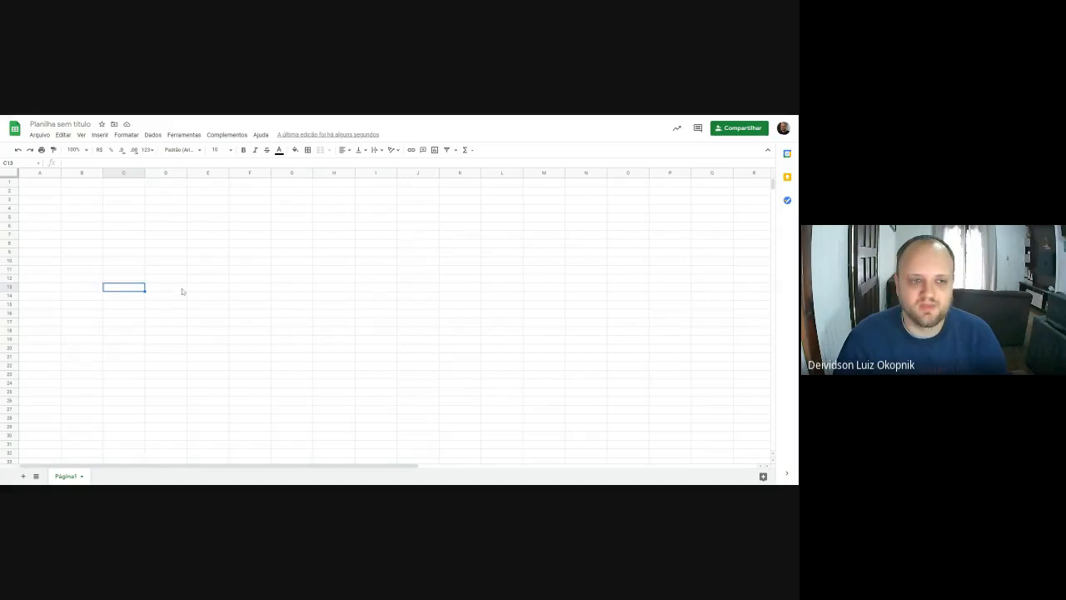
pyautogui.click(182, 288)
pyautogui.click(89, 219)
pyautogui.click(116, 218)
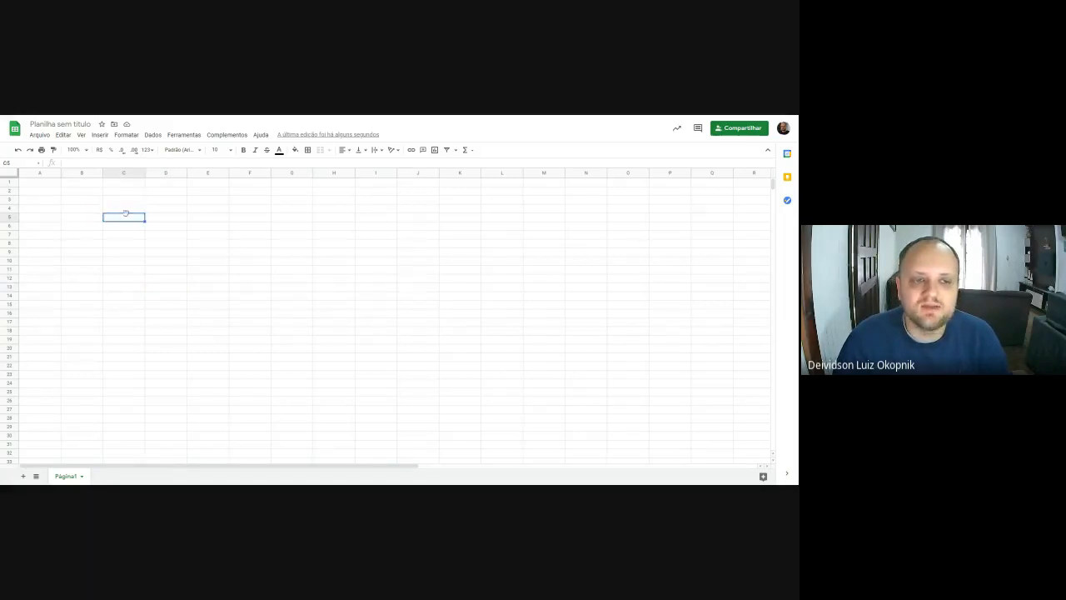
pyautogui.click(154, 218)
pyautogui.click(164, 227)
pyautogui.click(194, 228)
pyautogui.click(208, 235)
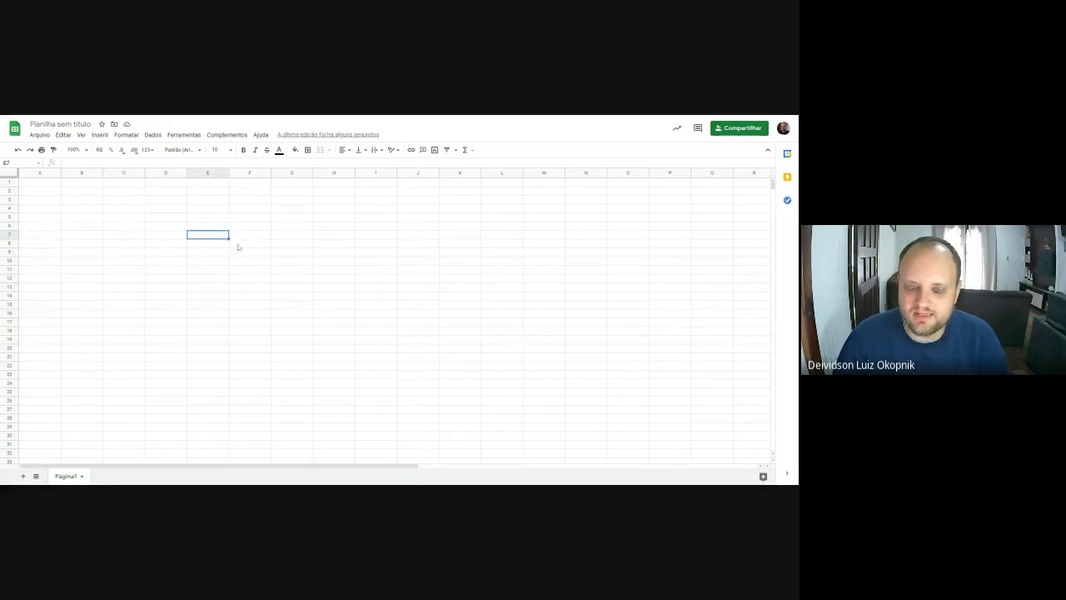
pyautogui.click(250, 244)
pyautogui.click(251, 235)
pyautogui.click(253, 244)
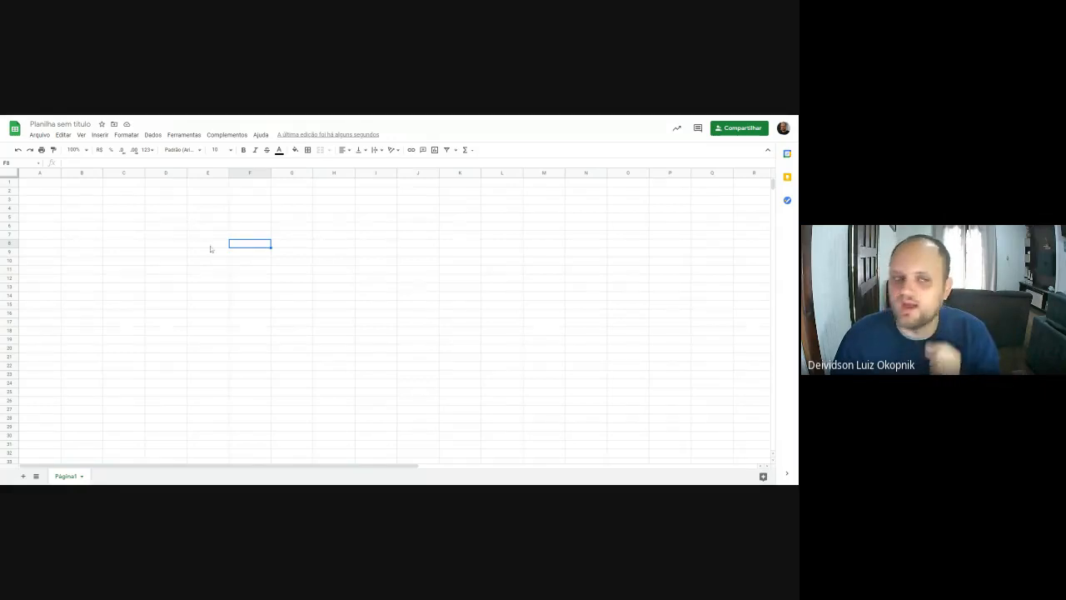
# Step: Examine the cell names by selecting A1, A2 and A3, followed by B1, B2 and B3
pyautogui.click(38, 183)
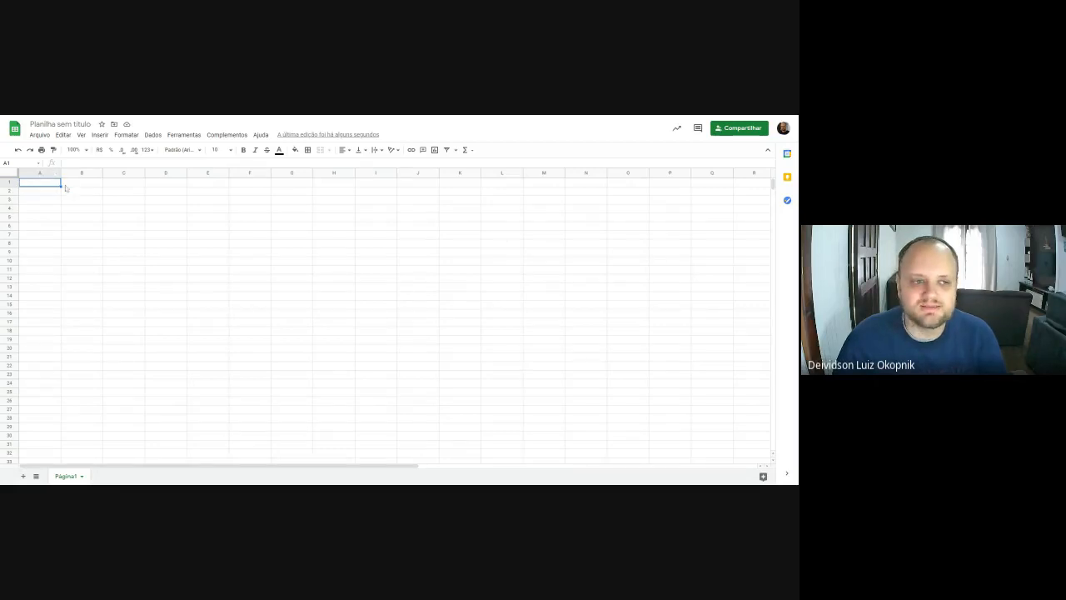
pyautogui.click(37, 191)
pyautogui.click(36, 202)
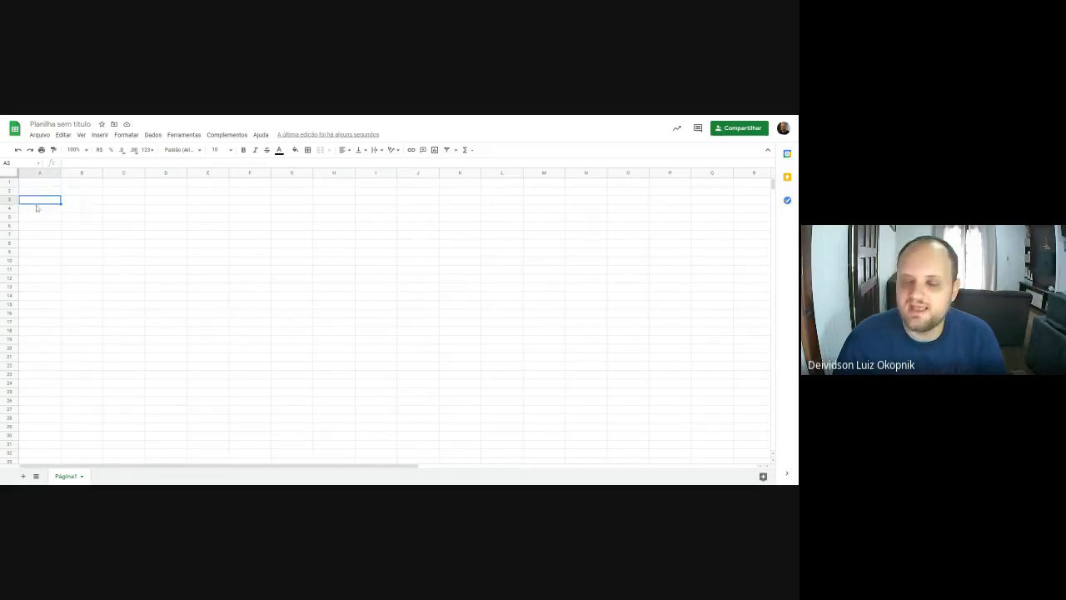
pyautogui.click(79, 185)
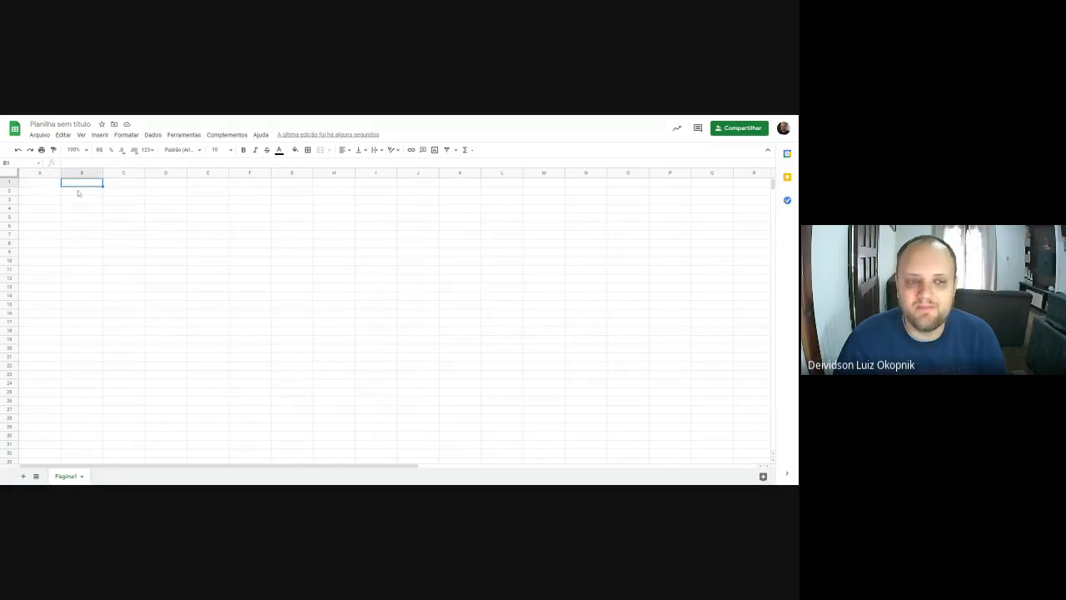
pyautogui.click(79, 194)
pyautogui.click(83, 205)
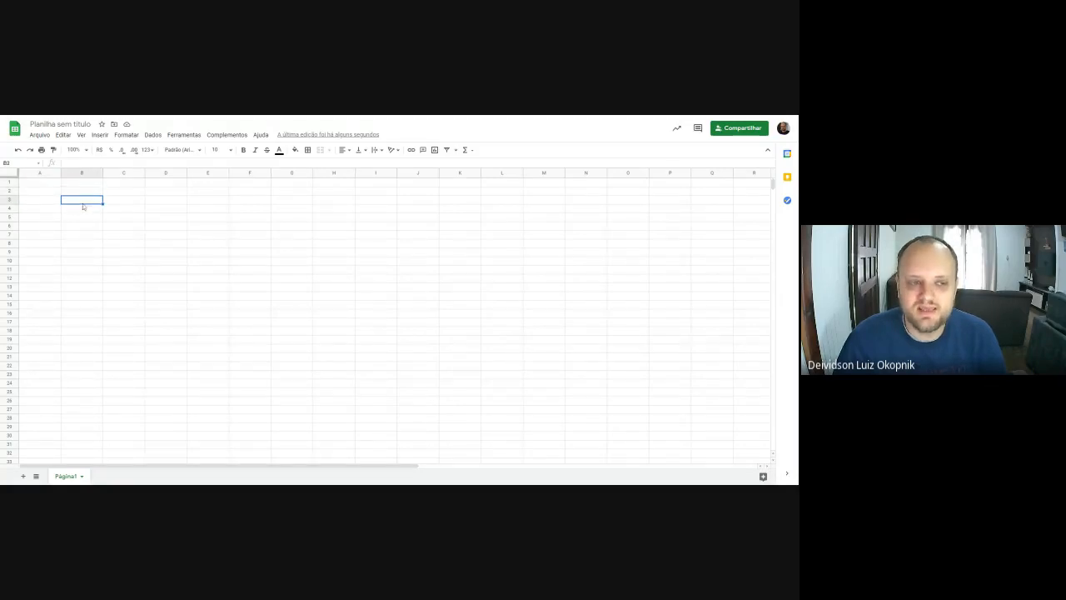
# Step: Examine the references of cells across the grid by selecting scattered cells such as M23, E9, I20 and M14
pyautogui.click(545, 377)
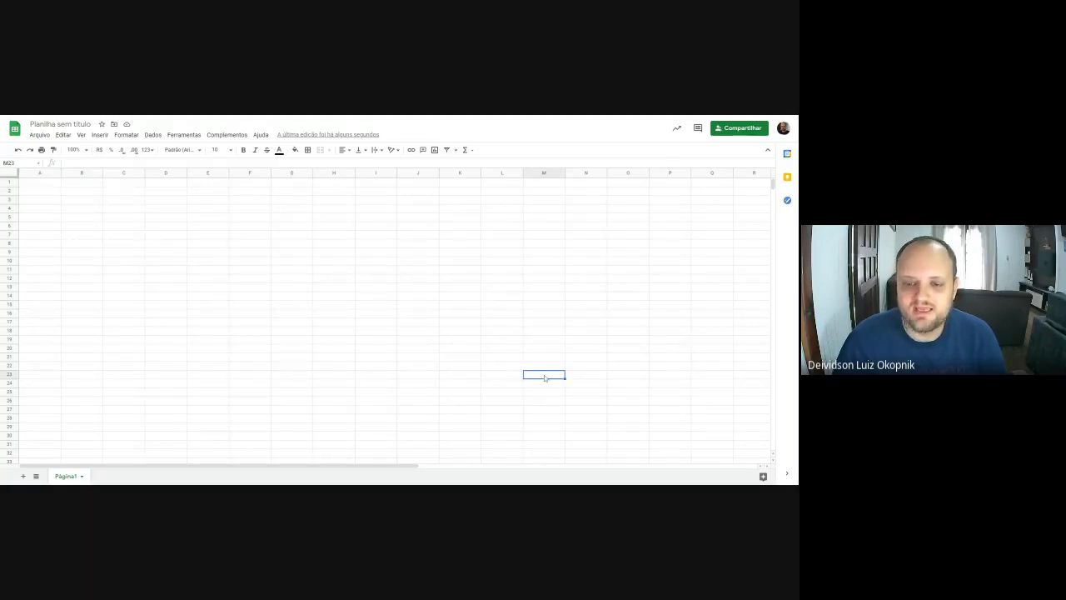
pyautogui.click(593, 385)
pyautogui.click(633, 374)
pyautogui.click(670, 296)
pyautogui.click(190, 253)
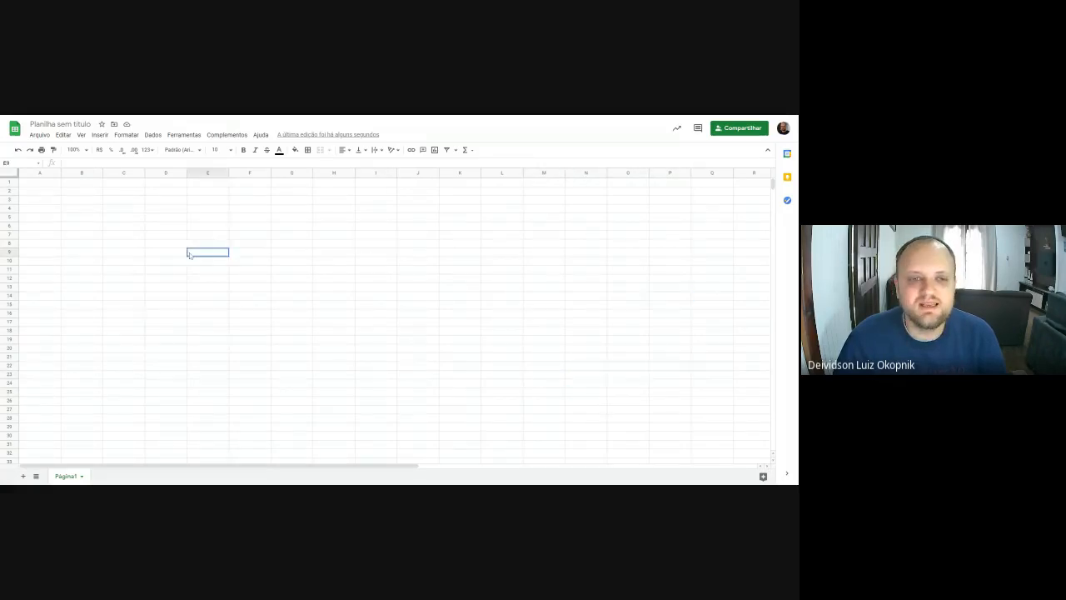
pyautogui.click(196, 330)
pyautogui.click(367, 348)
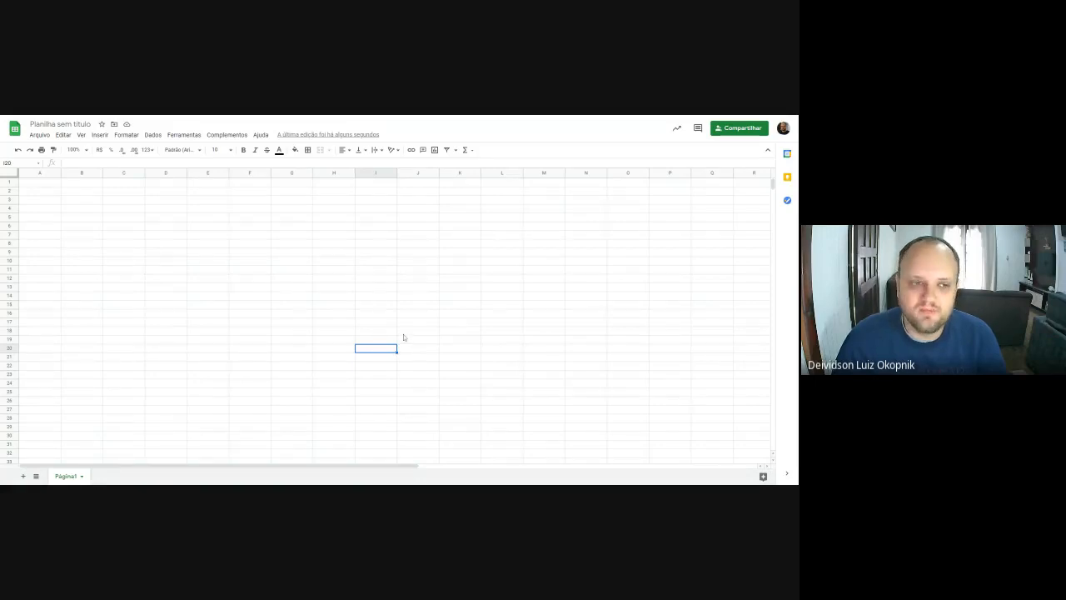
pyautogui.click(263, 314)
pyautogui.click(420, 322)
pyautogui.click(526, 293)
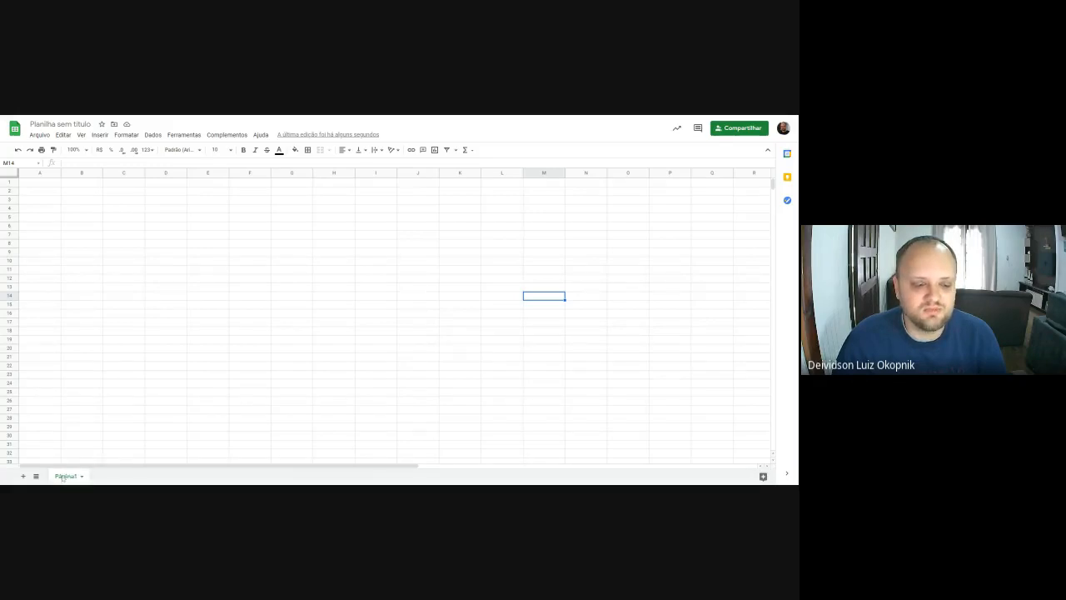
# Step: Add a second sheet to the spreadsheet and switch back and forth between Página1 and Página2
pyautogui.moveTo(69, 478); pyautogui.dragTo(91, 479)
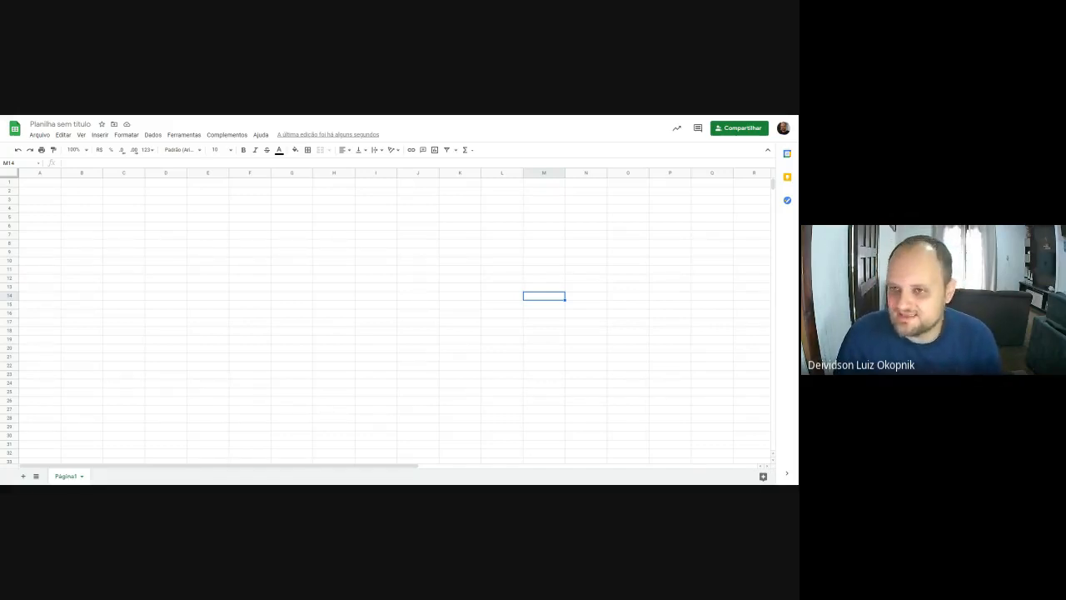
pyautogui.click(24, 475)
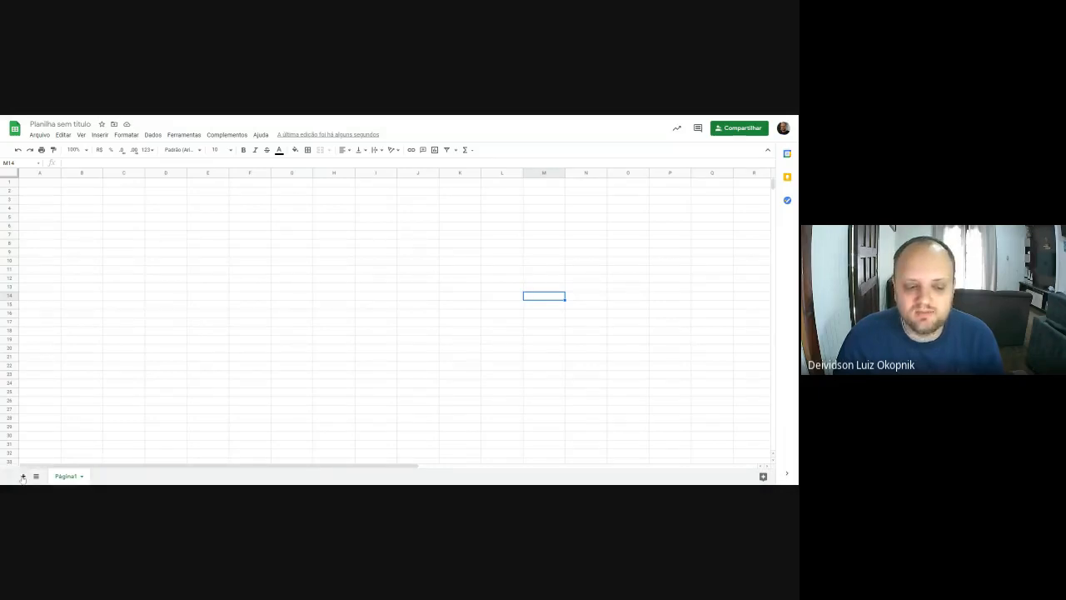
pyautogui.click(65, 476)
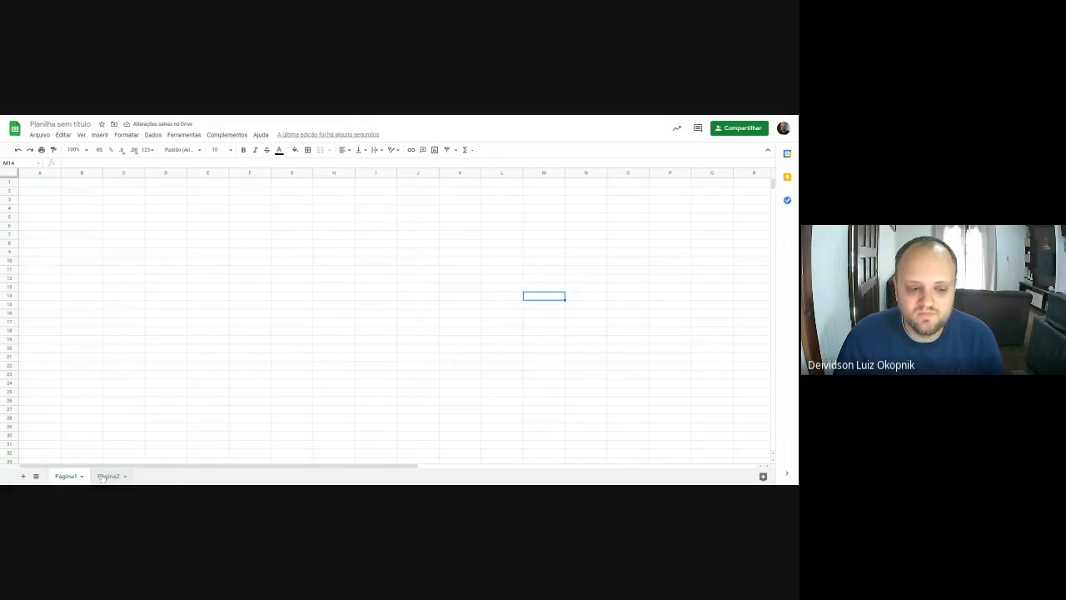
pyautogui.click(108, 475)
pyautogui.click(65, 476)
pyautogui.click(110, 475)
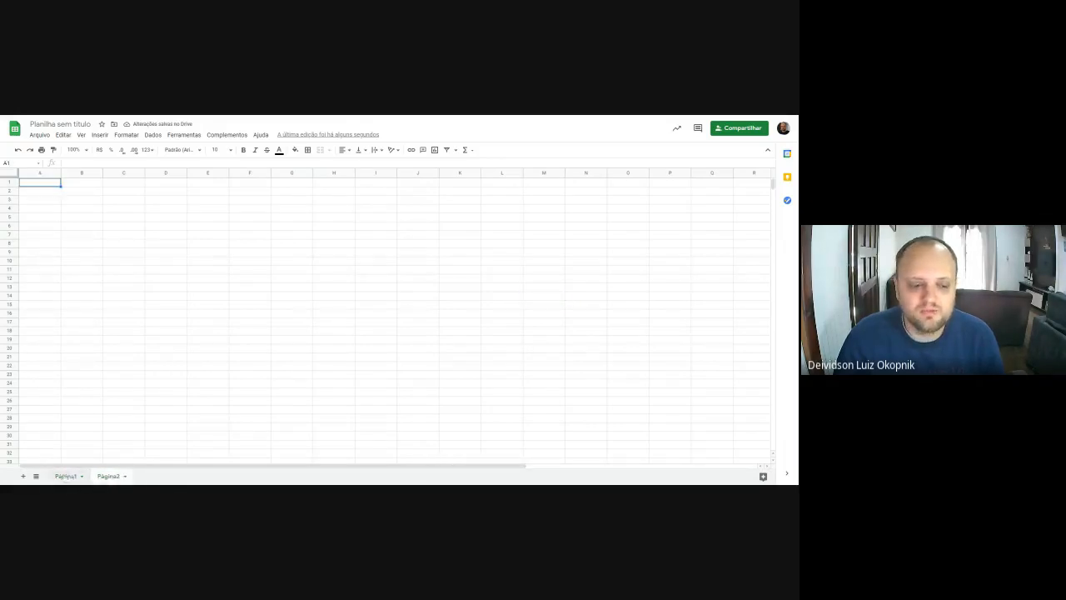
# Step: Enter 1234 in cell B2 of Página1 and compare that sheet with Página2 by switching between them
pyautogui.click(64, 475)
pyautogui.click(82, 191)
pyautogui.write('1234')
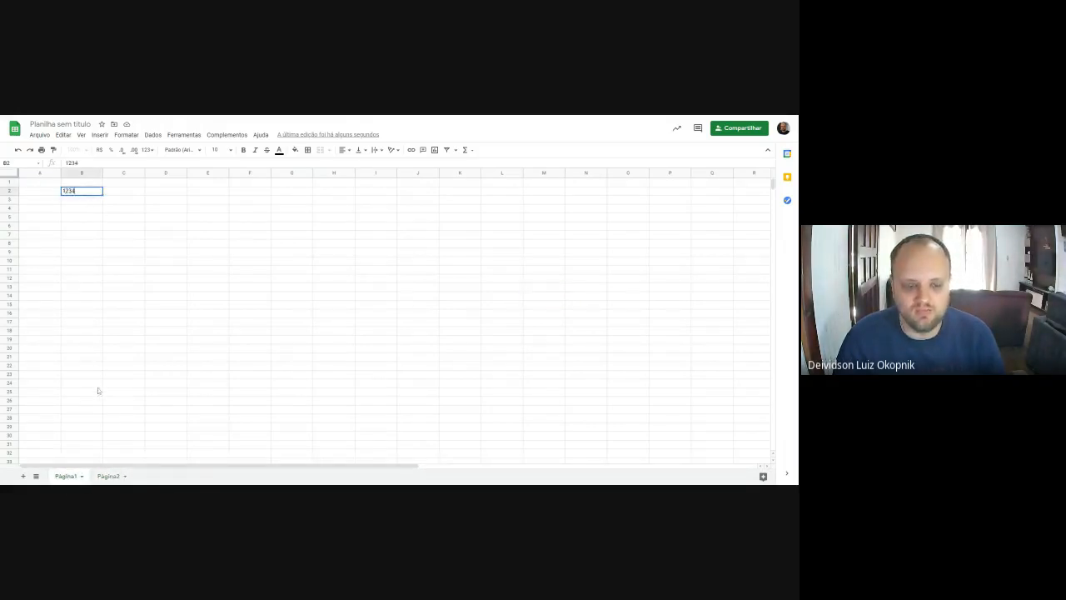
pyautogui.click(116, 476)
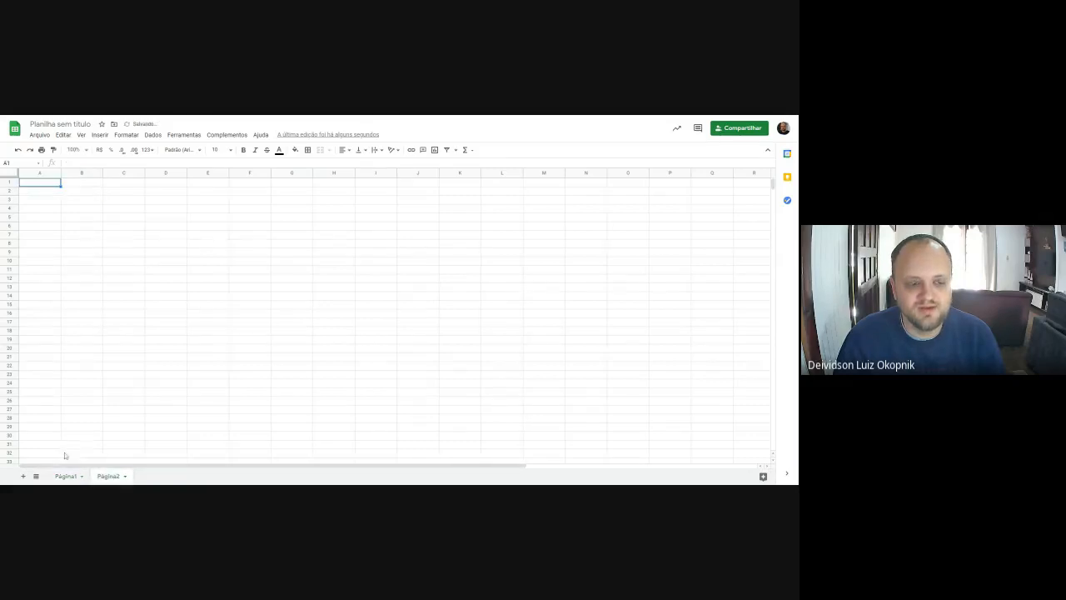
pyautogui.click(67, 476)
pyautogui.click(106, 476)
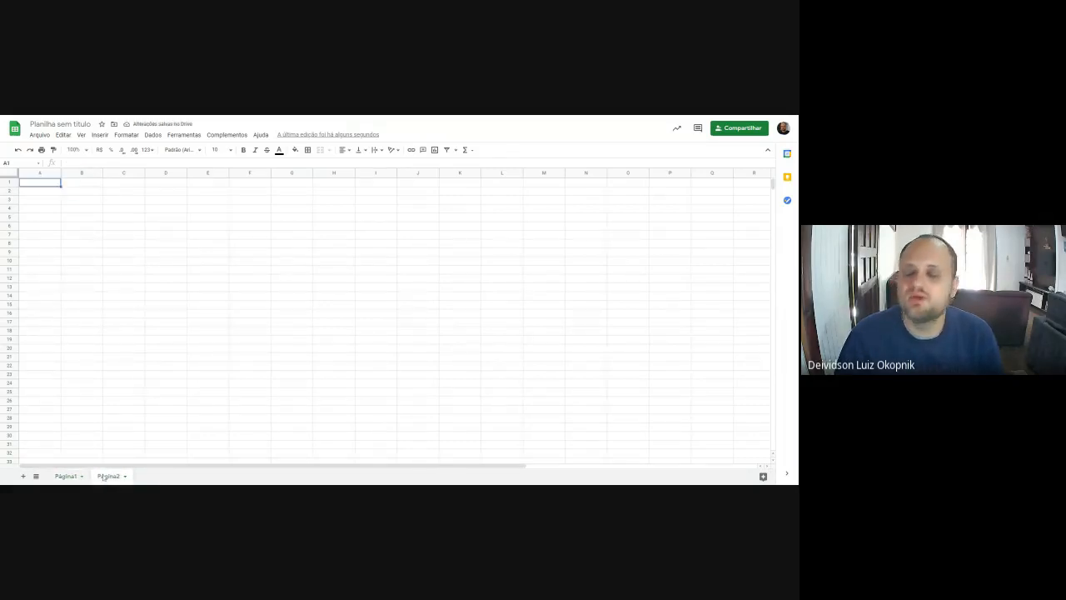
# Step: Add twelve more sheets to the spreadsheet, Página3 through Página14
pyautogui.click(23, 476)
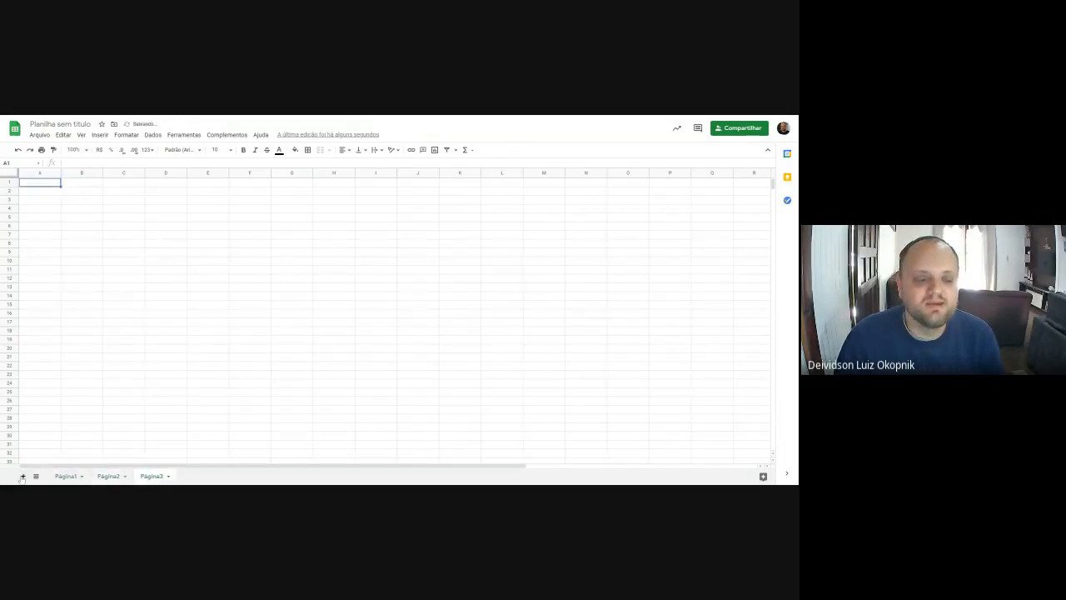
pyautogui.click(22, 476)
pyautogui.click(22, 477)
pyautogui.click(22, 476)
pyautogui.click(23, 477)
pyautogui.click(23, 476)
pyautogui.click(23, 476)
pyautogui.click(22, 476)
pyautogui.click(22, 476)
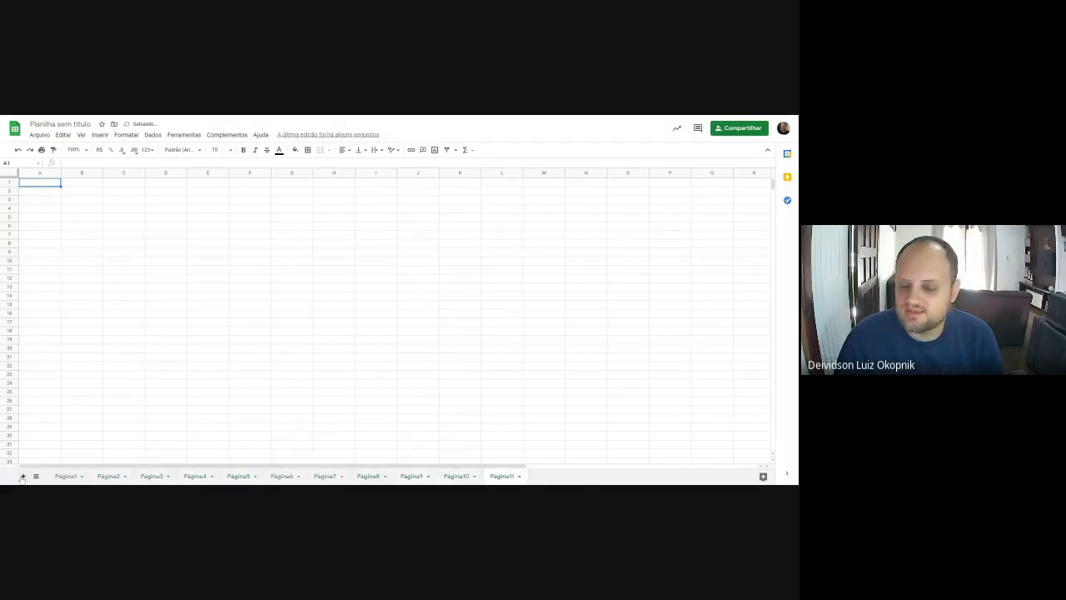
pyautogui.click(22, 476)
pyautogui.click(22, 477)
pyautogui.click(22, 477)
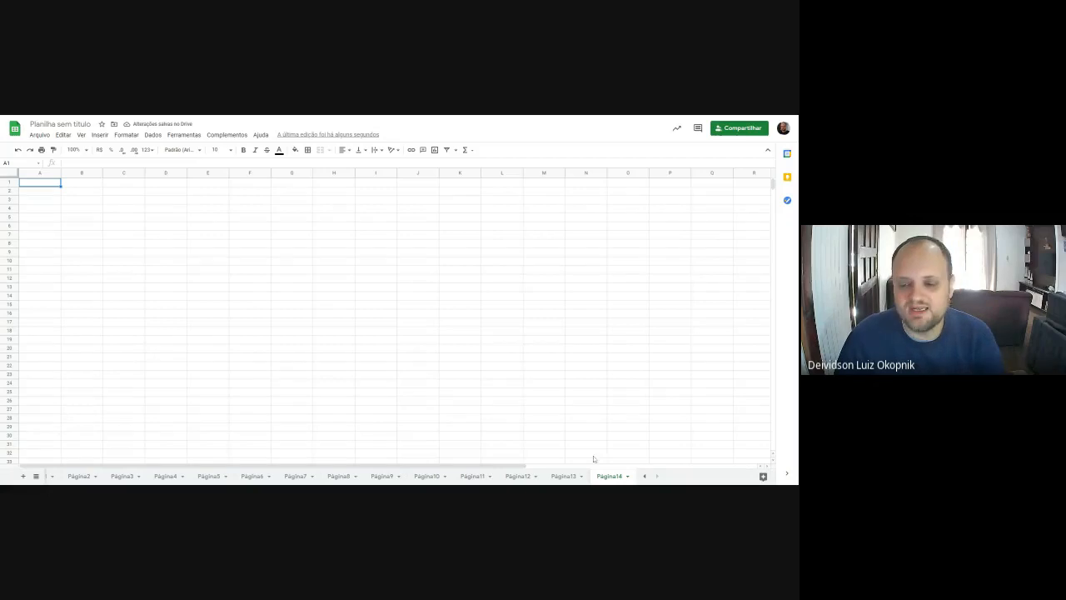
# Step: View different sheets by switching to Página13 and Página3, and return to Página1
pyautogui.click(563, 476)
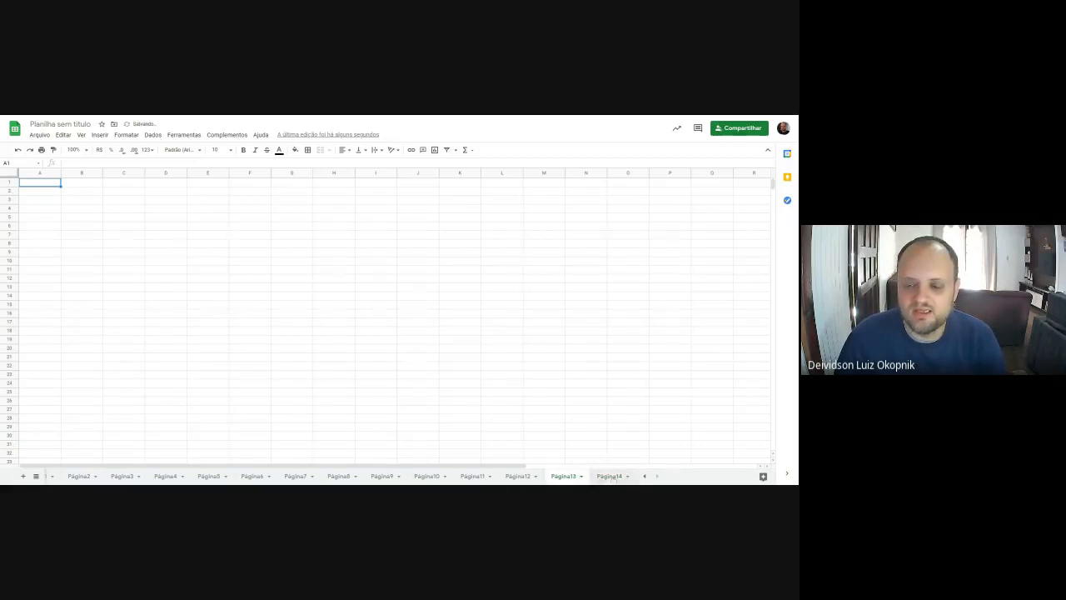
pyautogui.click(130, 476)
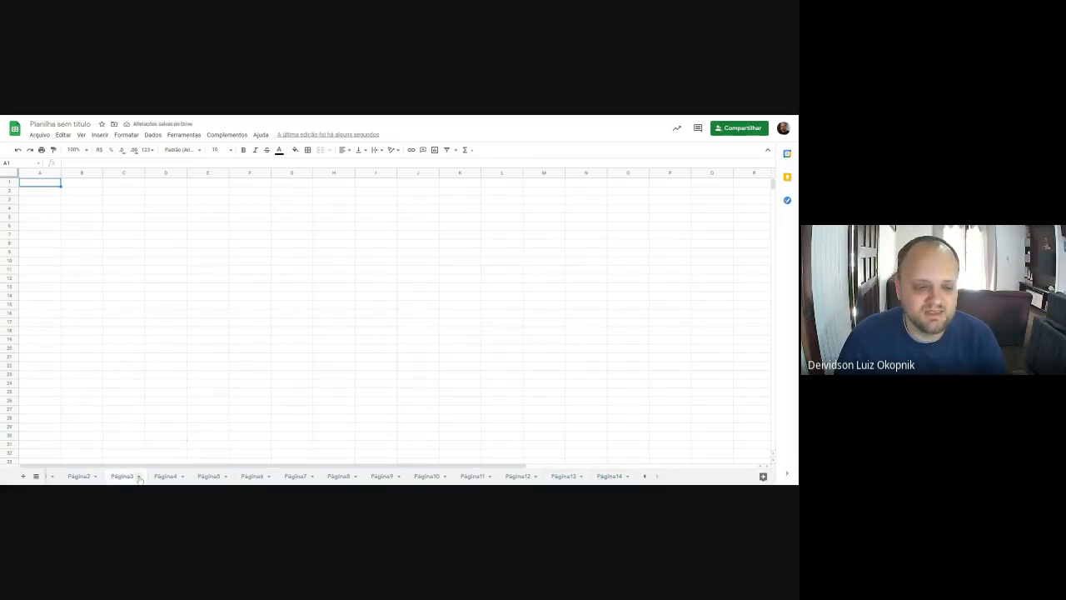
pyautogui.click(139, 476)
pyautogui.click(137, 477)
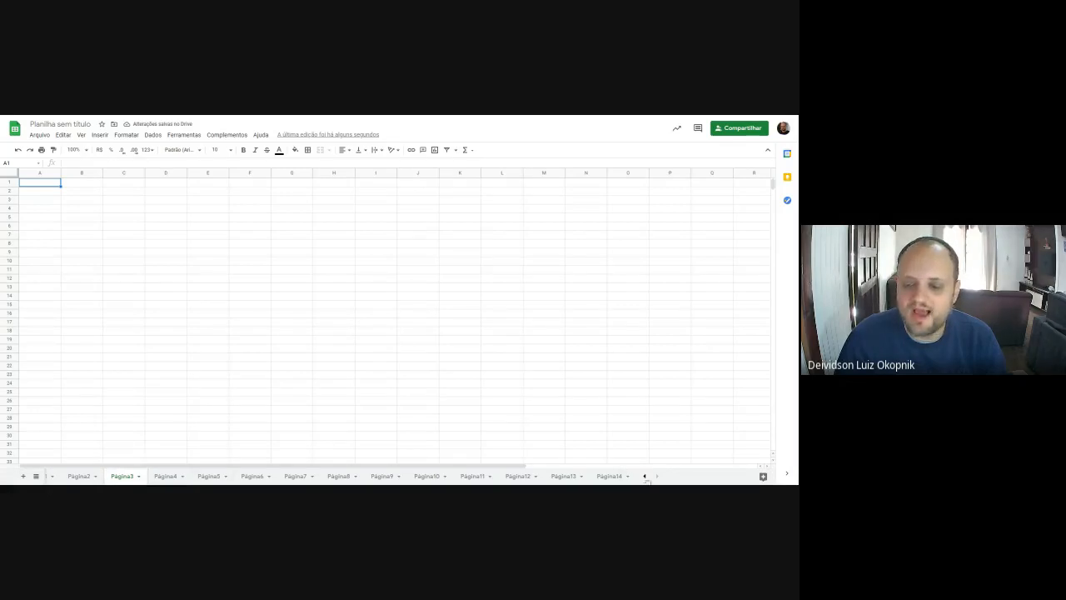
pyautogui.click(644, 476)
pyautogui.click(64, 476)
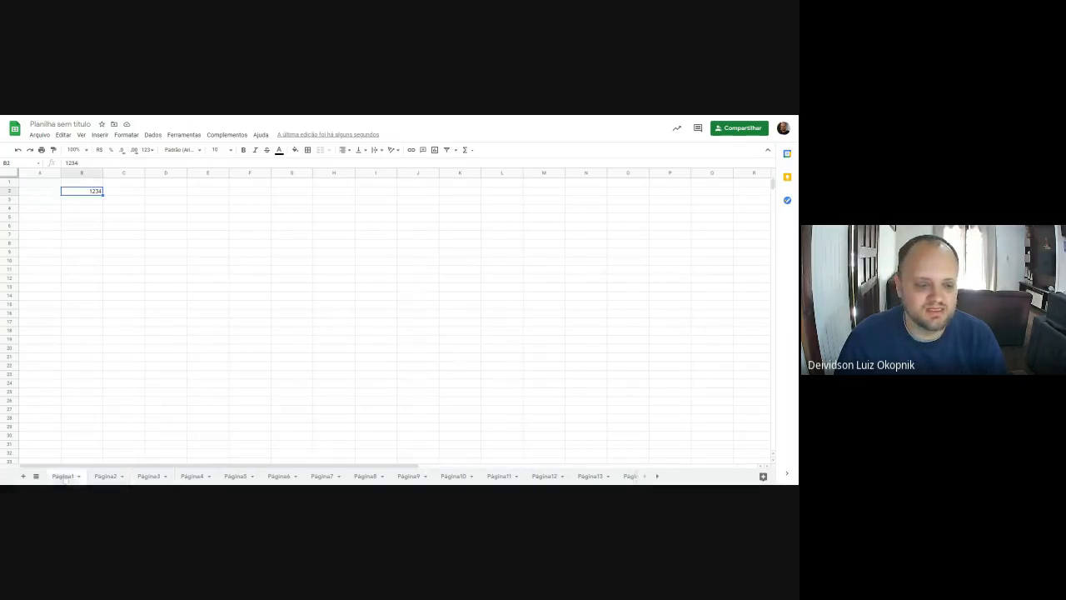
# Step: Rename the sheets Página1, Página2 and Página3 as Janeiro, Fevereiro and Março
pyautogui.doubleClick(64, 476)
pyautogui.write('Janeiro')
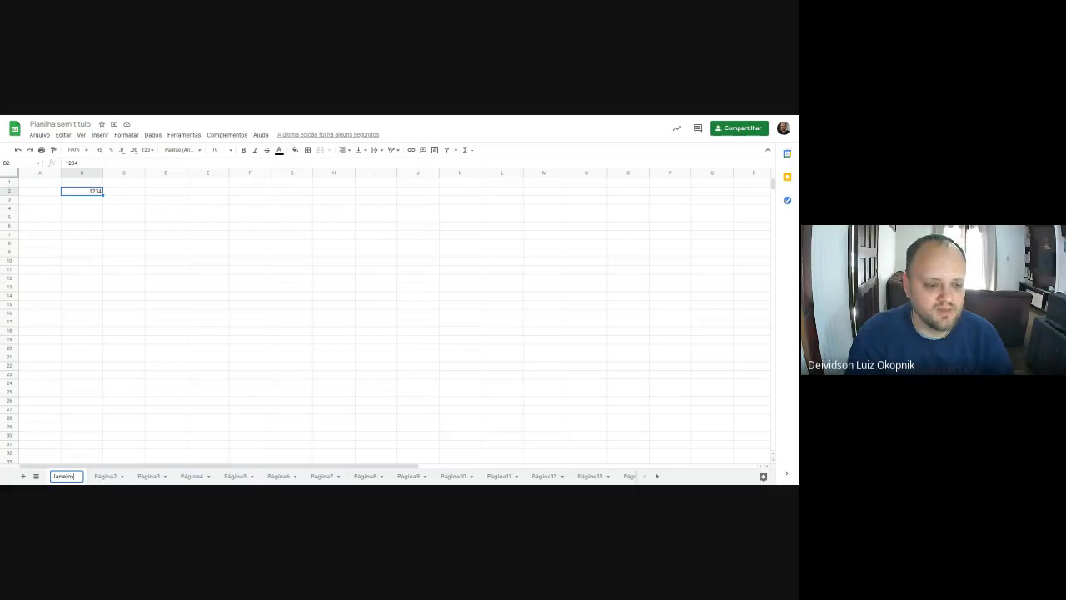
pyautogui.press('Return')
pyautogui.doubleClick(109, 476)
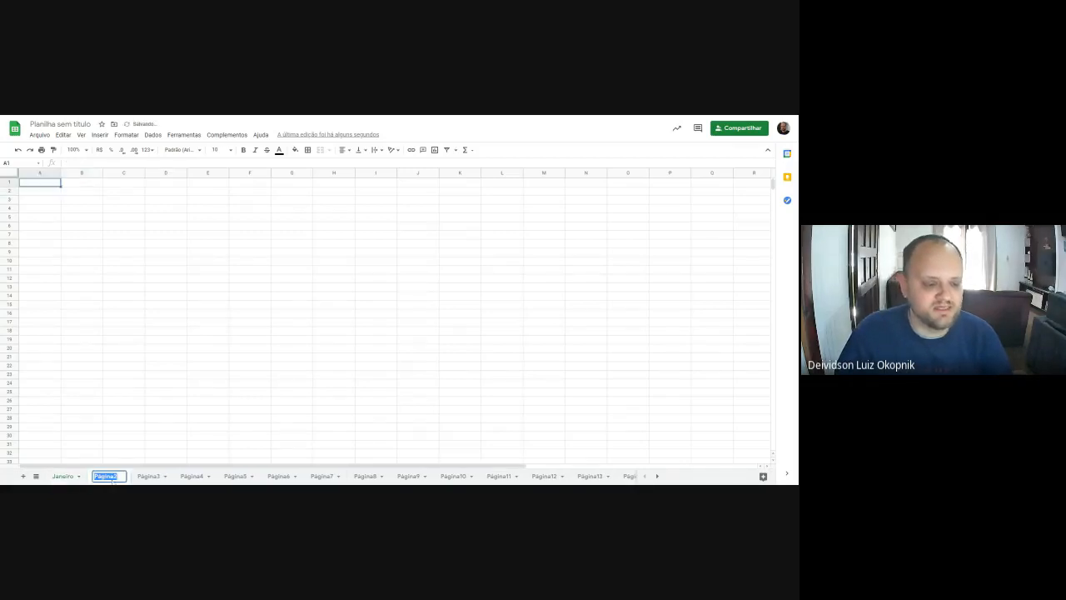
pyautogui.write('Fevereiro')
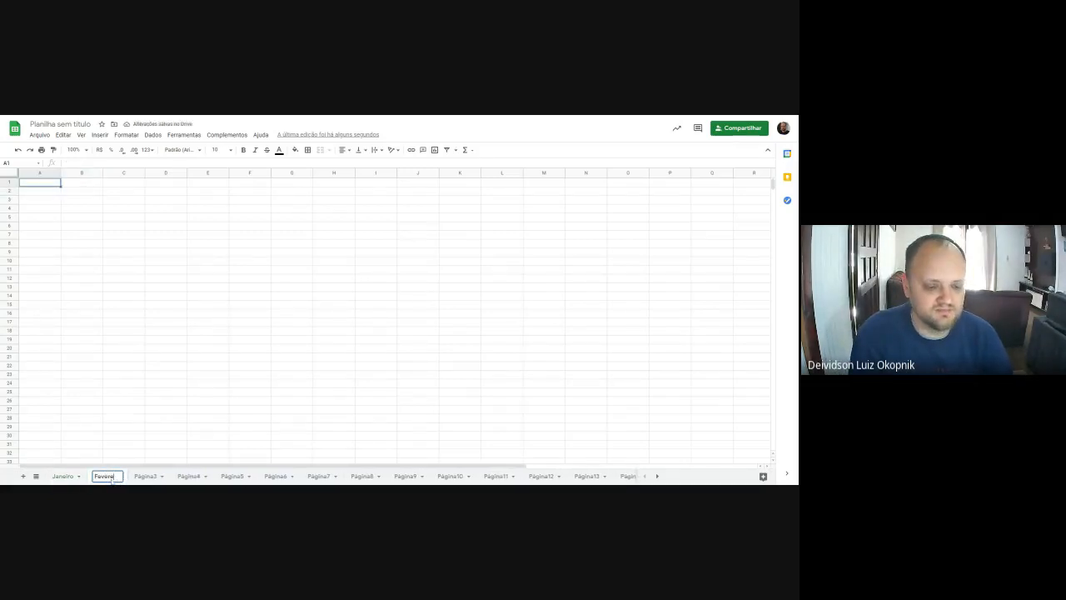
pyautogui.press('Return')
pyautogui.doubleClick(154, 476)
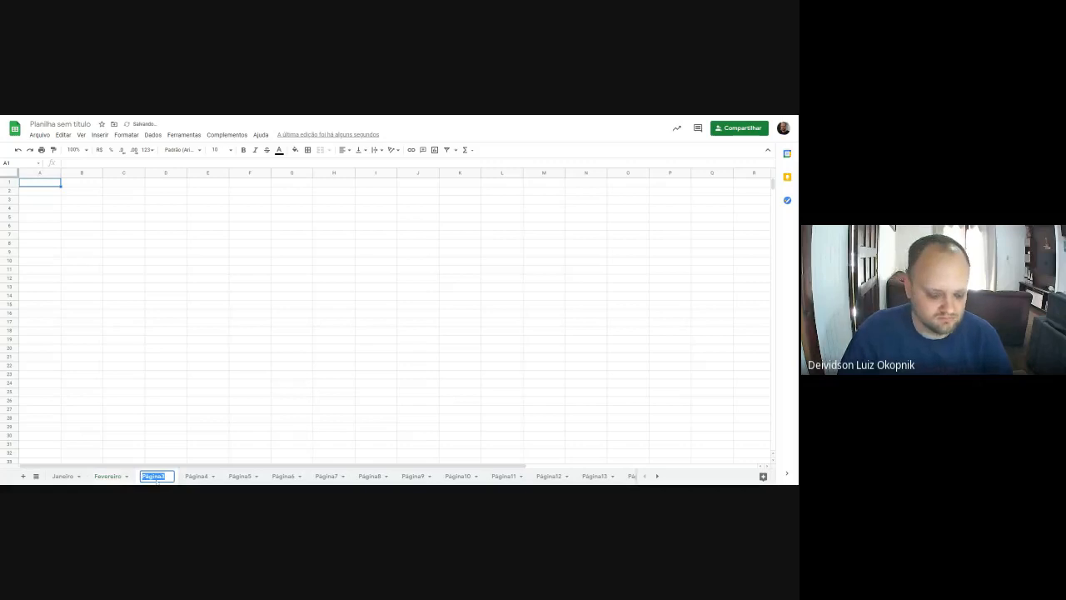
pyautogui.write('Março')
pyautogui.press('Return')
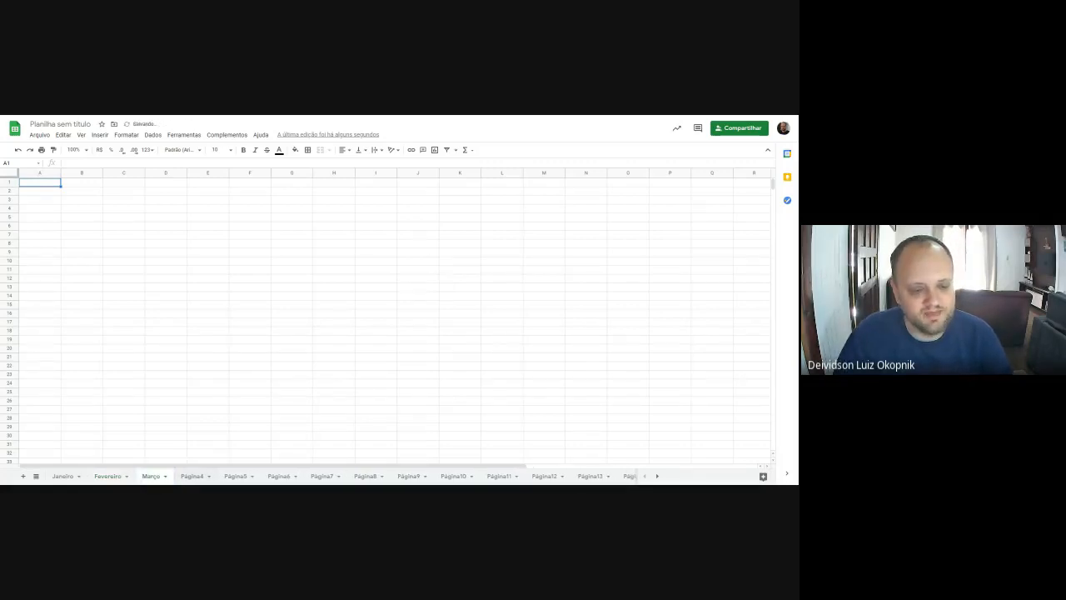
# Step: Rename the sheets Página4, Página5 and Página6 as Abril, Maio and Junho
pyautogui.doubleClick(192, 476)
pyautogui.write('Abril')
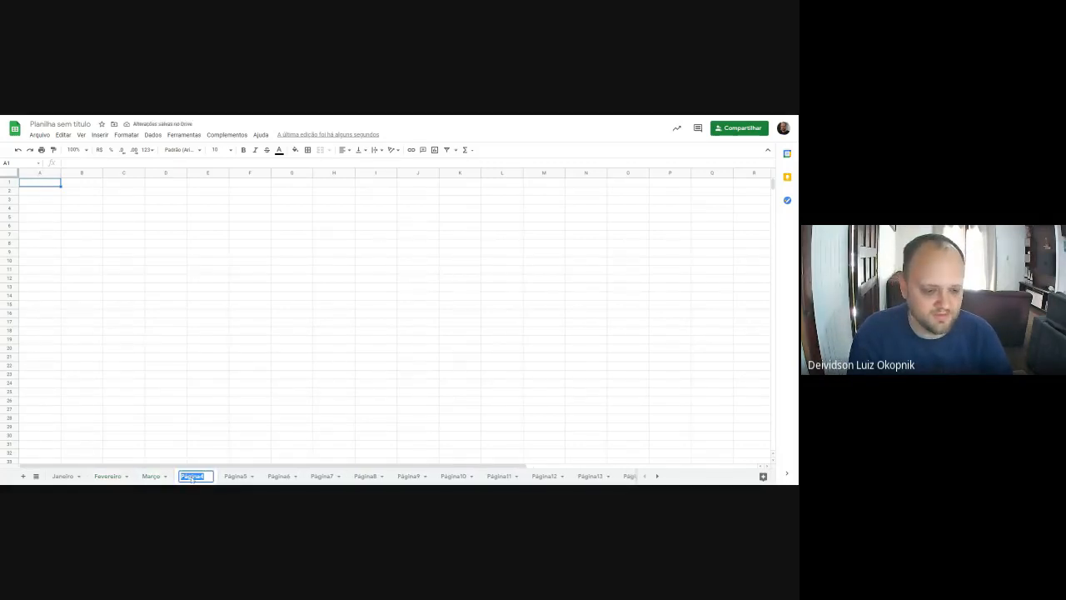
pyautogui.press('Return')
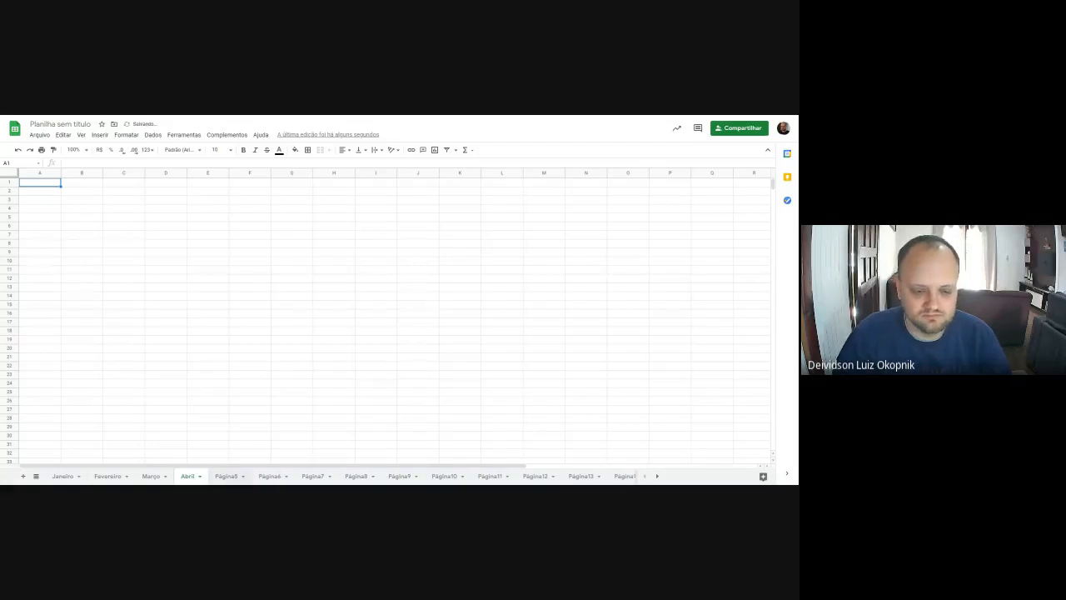
pyautogui.doubleClick(226, 476)
pyautogui.write('Maio')
pyautogui.press('Return')
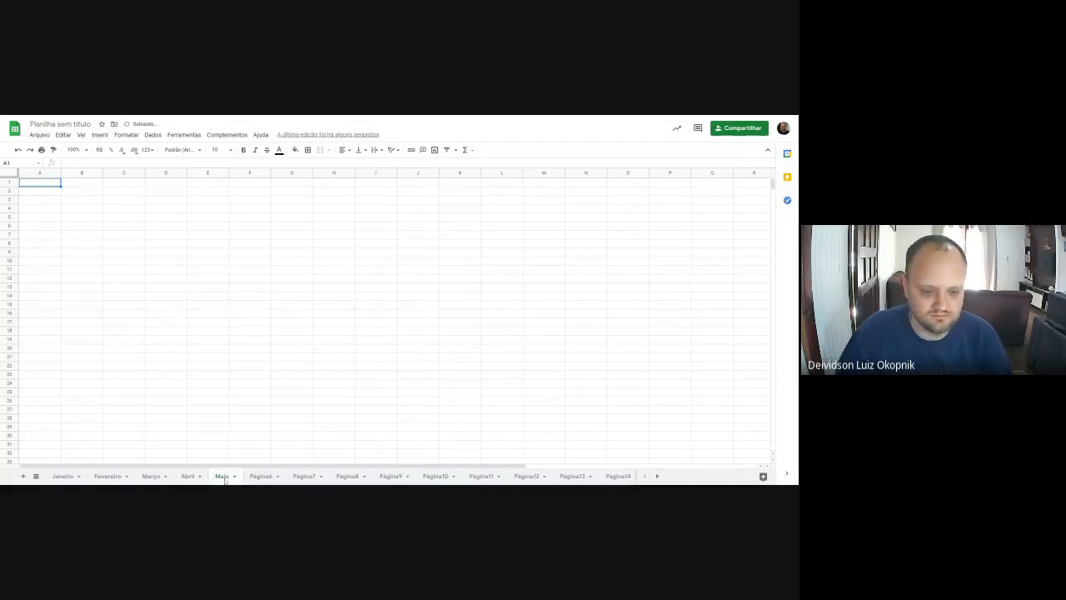
pyautogui.doubleClick(263, 476)
pyautogui.write('Junho')
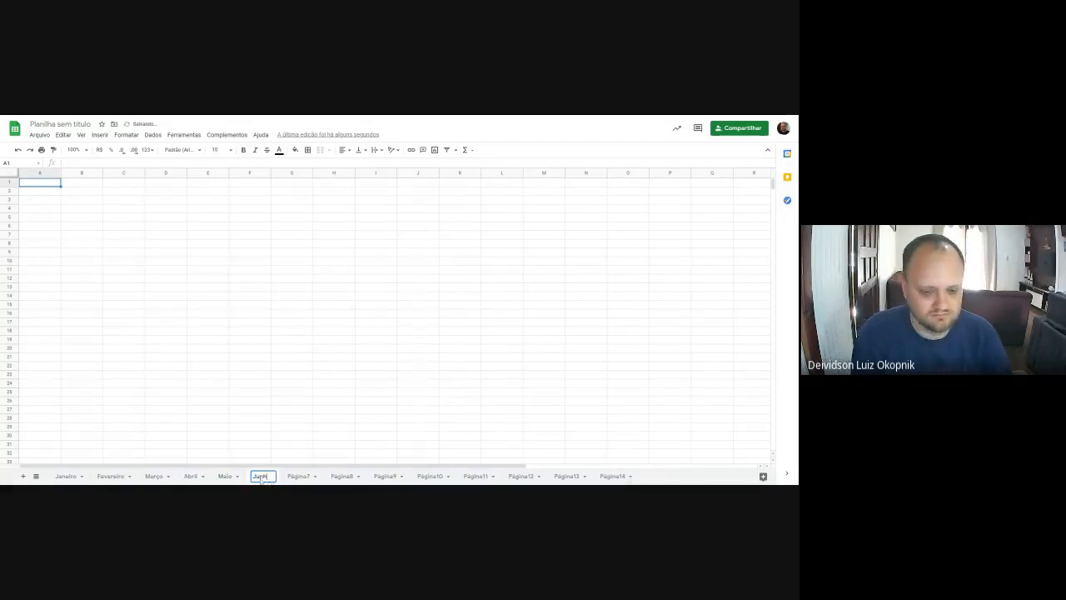
pyautogui.press('Return')
# Step: Rename the sheets Página7, Página8 and Página9 as Julho, Agosto and Set
pyautogui.doubleClick(301, 476)
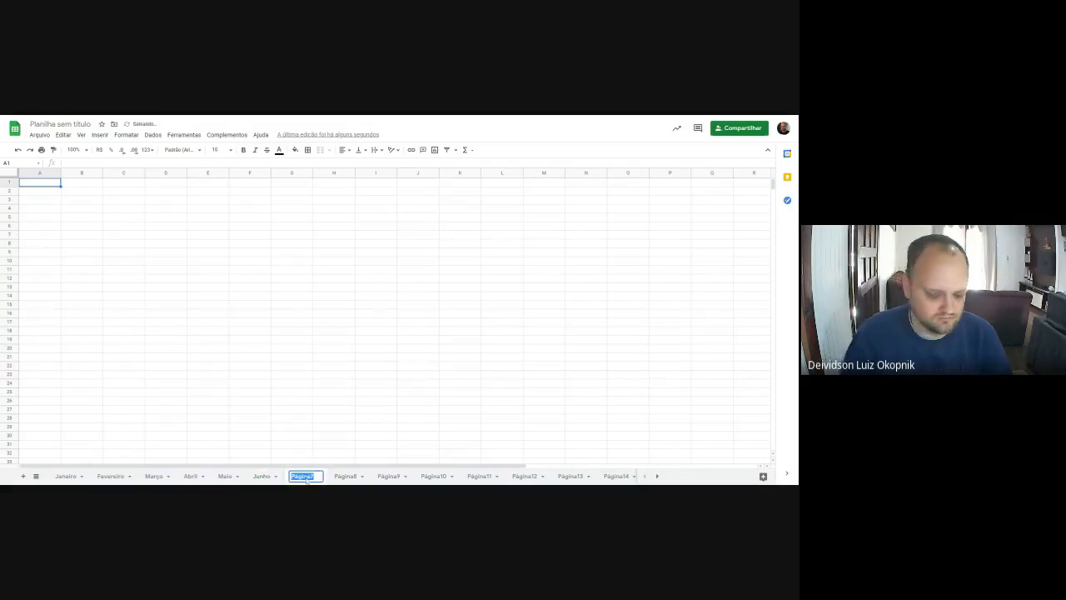
pyautogui.write('Julho')
pyautogui.press('Return')
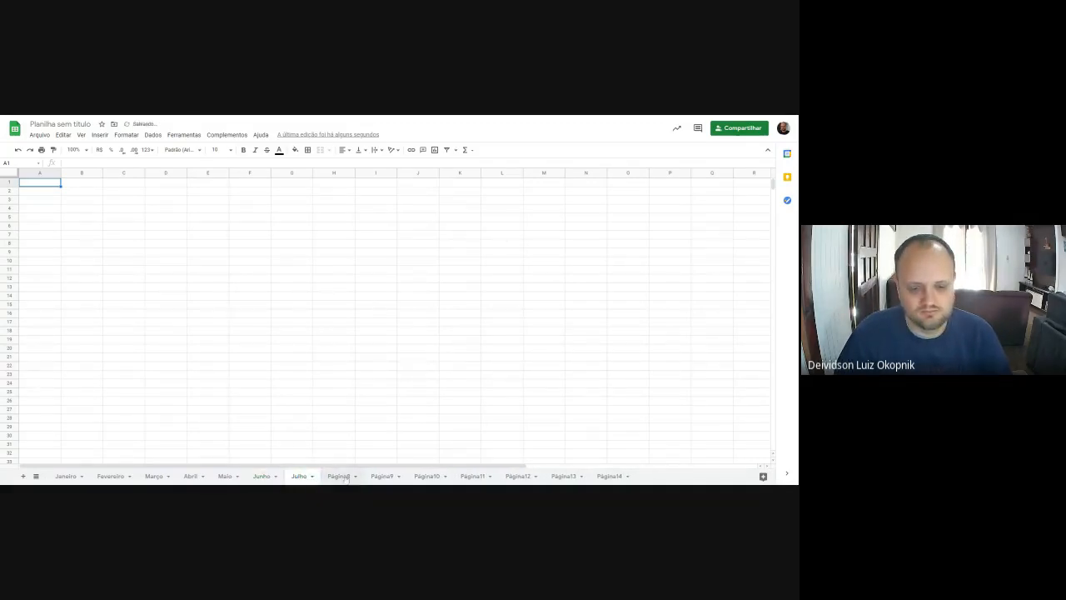
pyautogui.doubleClick(339, 476)
pyautogui.write('Agosto')
pyautogui.press('Return')
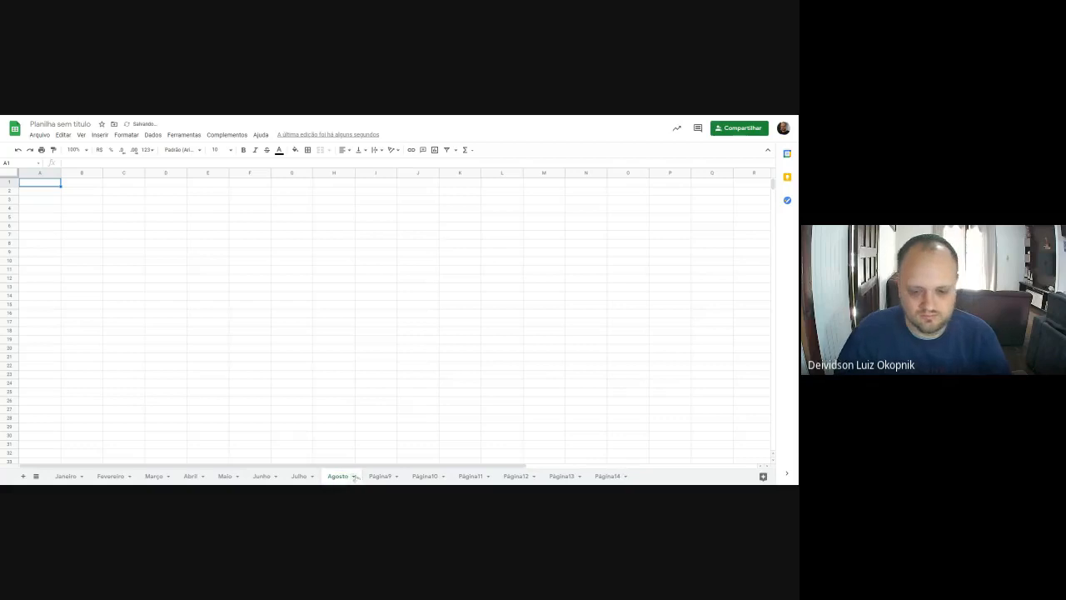
pyautogui.doubleClick(380, 476)
pyautogui.write('Set')
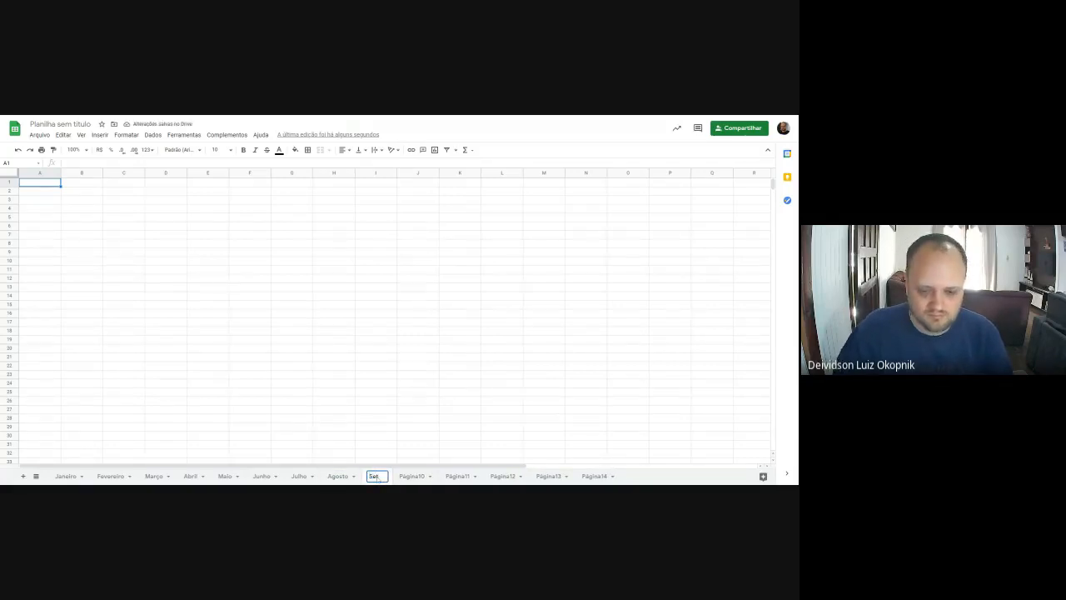
# Step: Rename the sheets Página10, Página11 and Página12 as Out, Nov and Dez
pyautogui.doubleClick(410, 477)
pyautogui.write('Out')
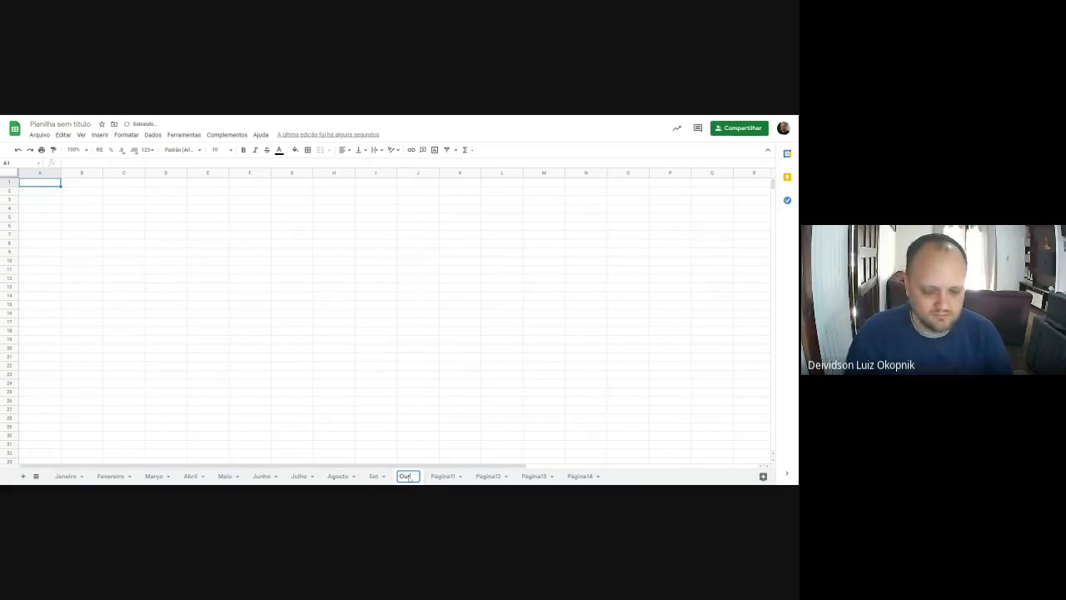
pyautogui.doubleClick(431, 477)
pyautogui.write('Nov')
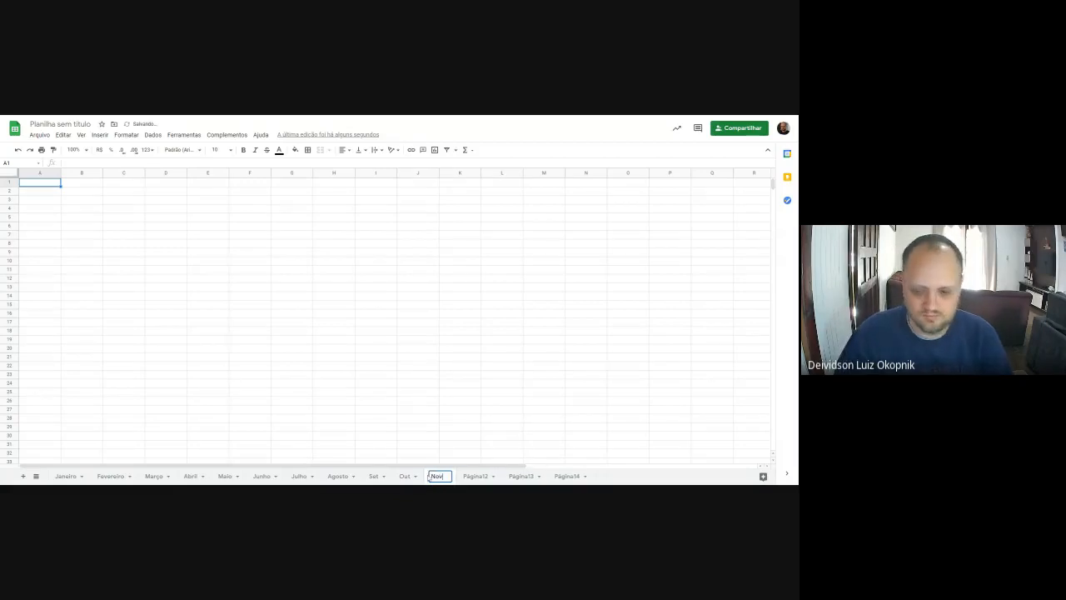
pyautogui.doubleClick(476, 478)
pyautogui.write('Dez')
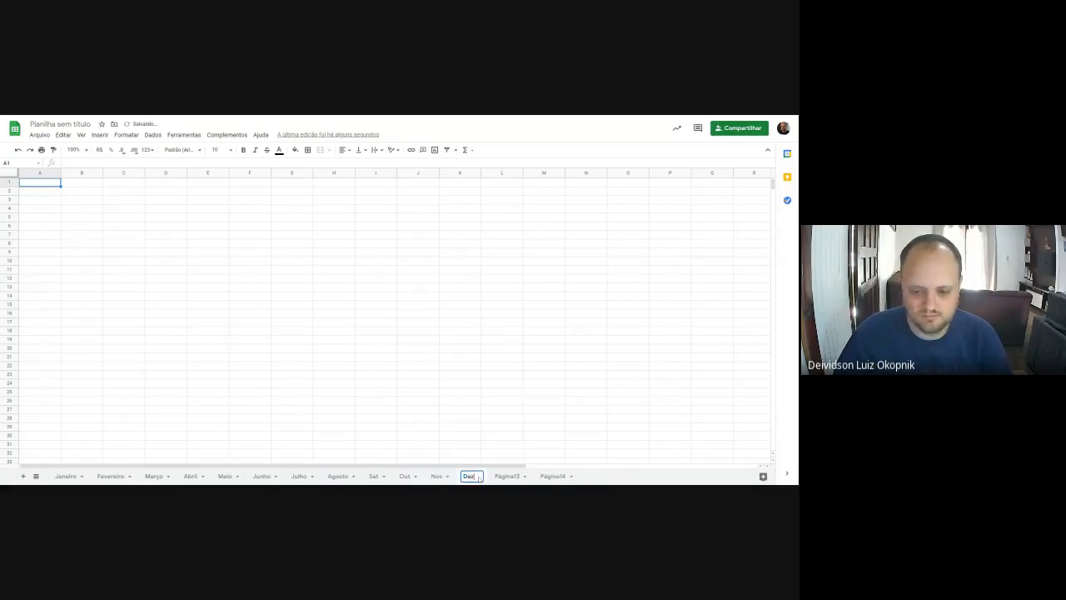
pyautogui.press('Return')
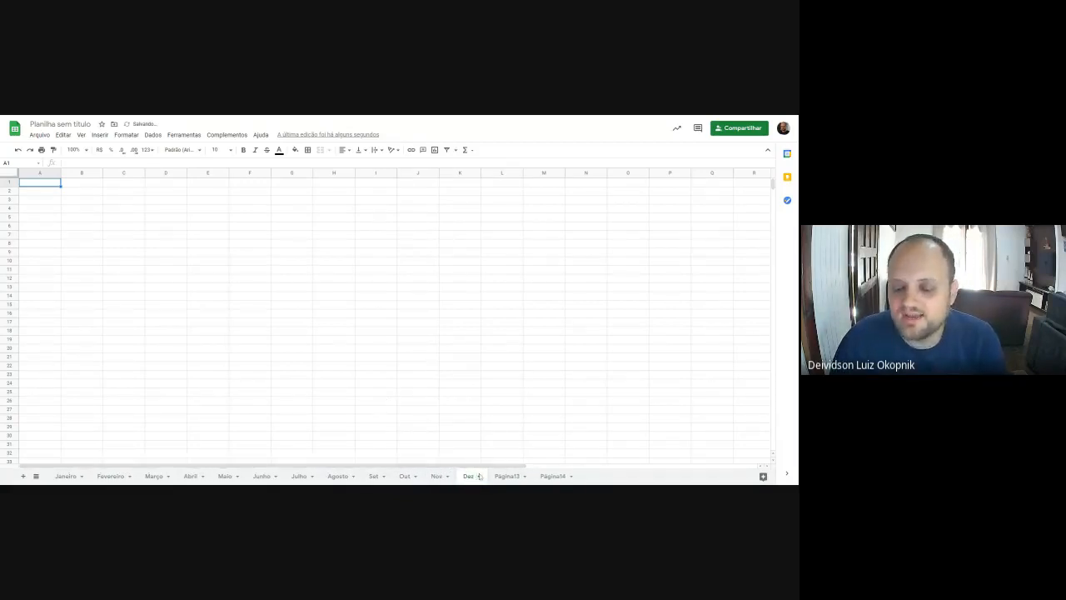
# Step: Set the colour of the Dez sheet to red and check it by switching to Nov and back
pyautogui.click(480, 477)
pyautogui.click(480, 477)
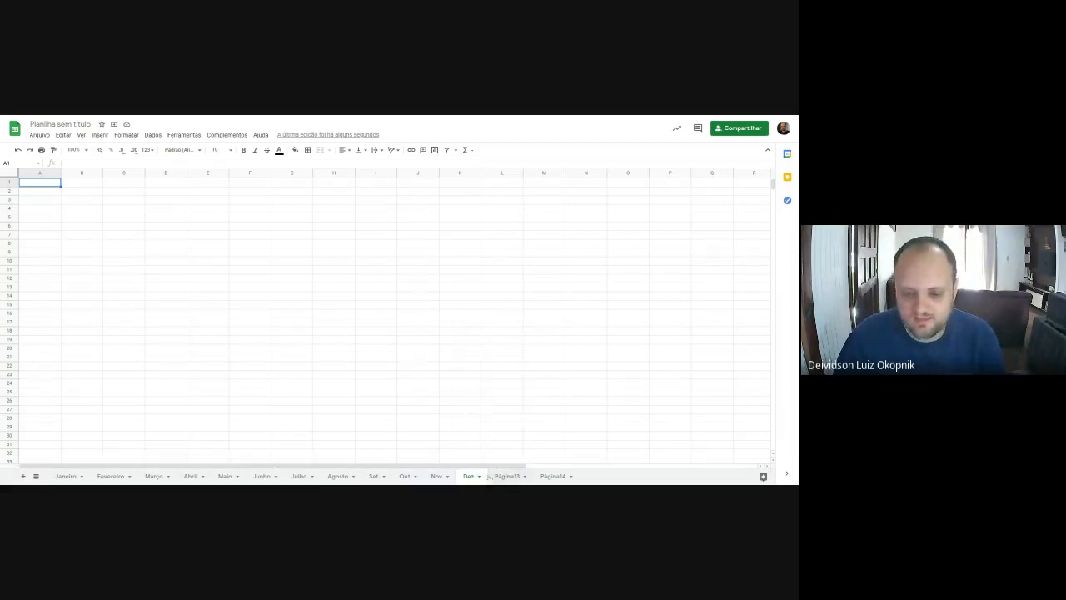
pyautogui.click(479, 477)
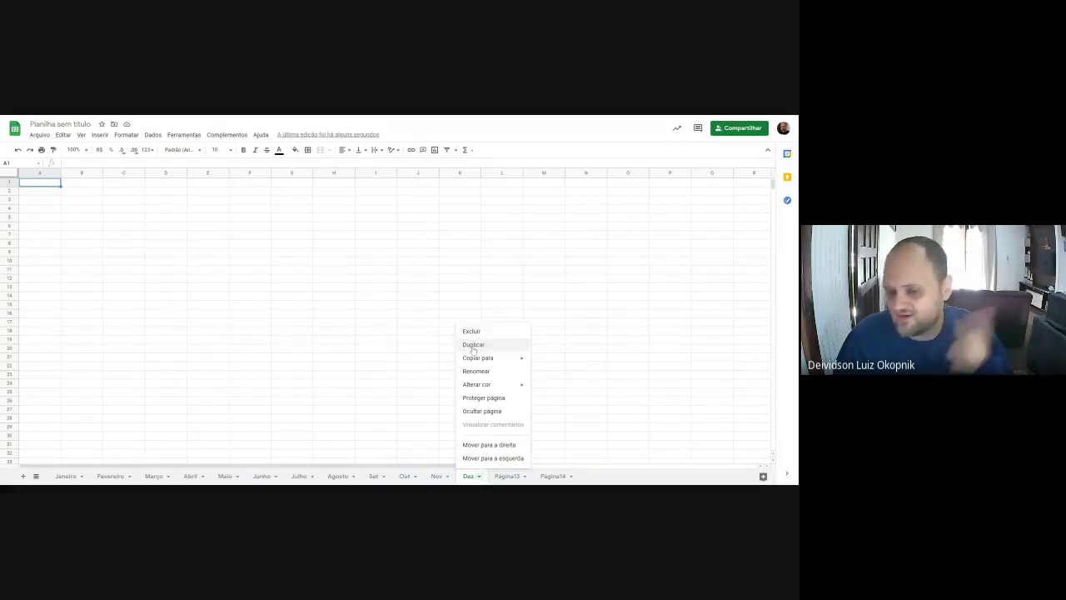
pyautogui.moveTo(483, 360)
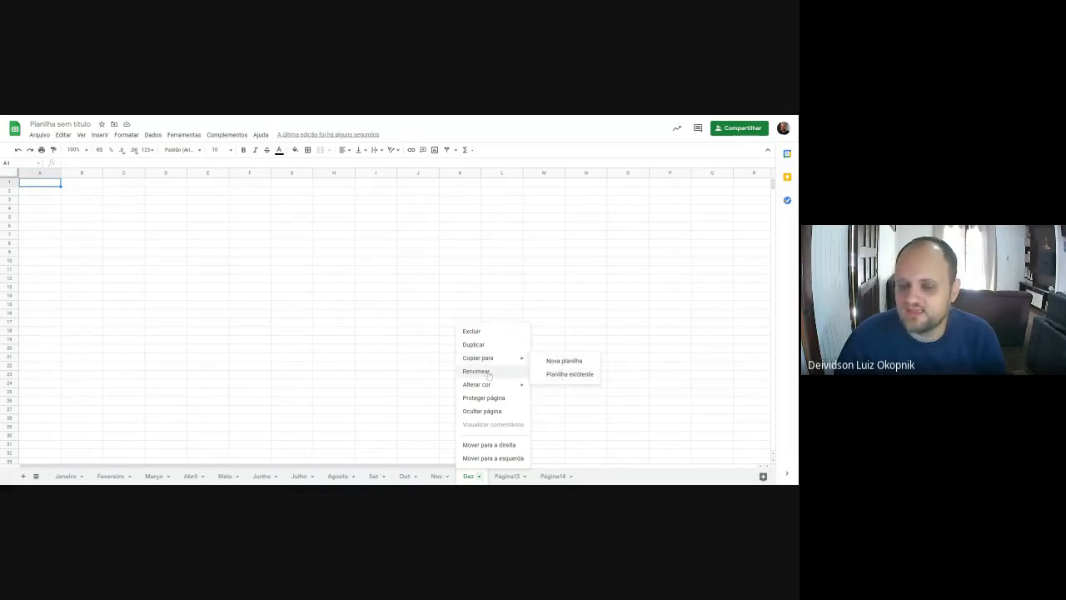
pyautogui.moveTo(483, 385)
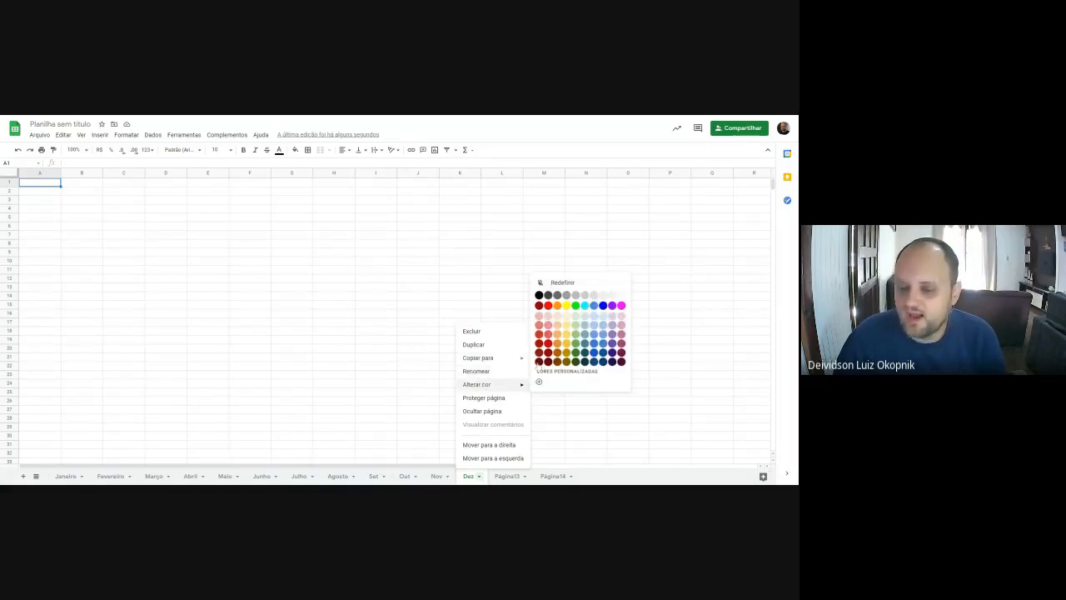
pyautogui.click(547, 343)
pyautogui.click(548, 411)
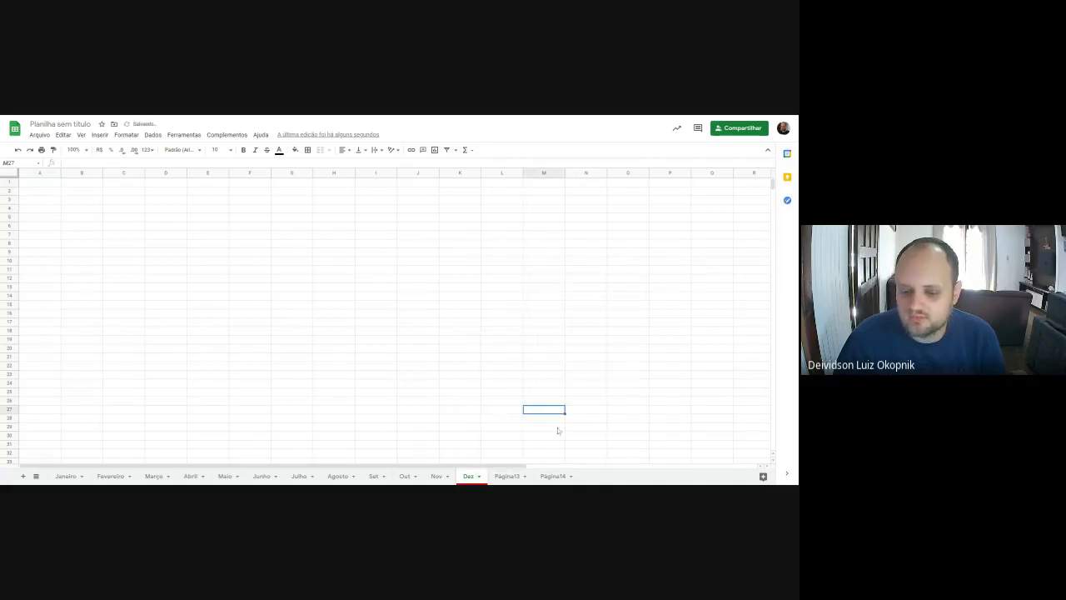
pyautogui.click(430, 477)
pyautogui.click(469, 480)
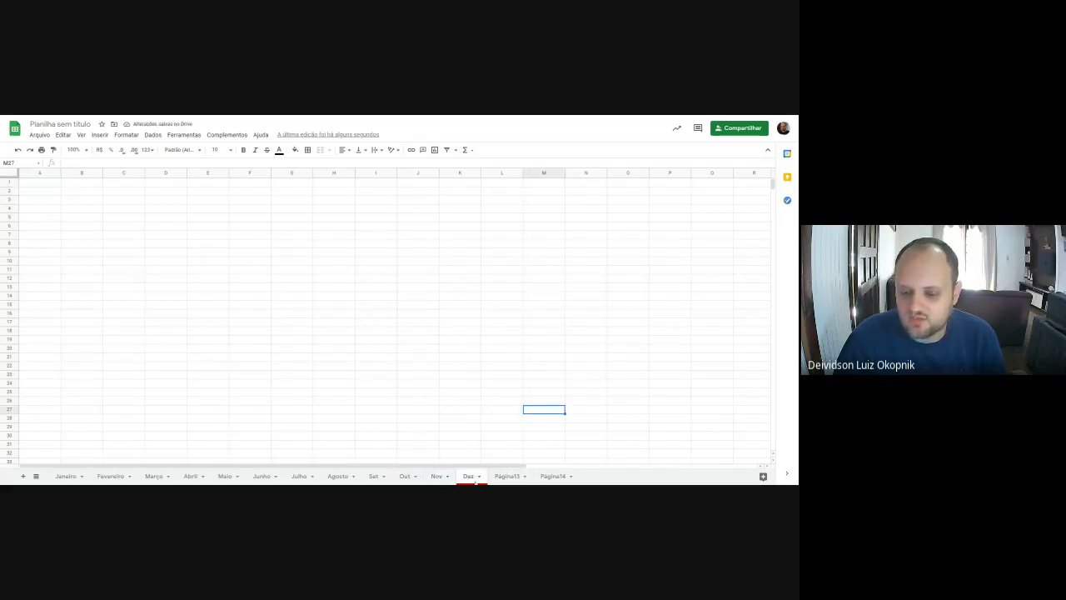
# Step: Delete the surplus sheets Página13 and Página14 that follow the Dez sheet
pyautogui.click(479, 477)
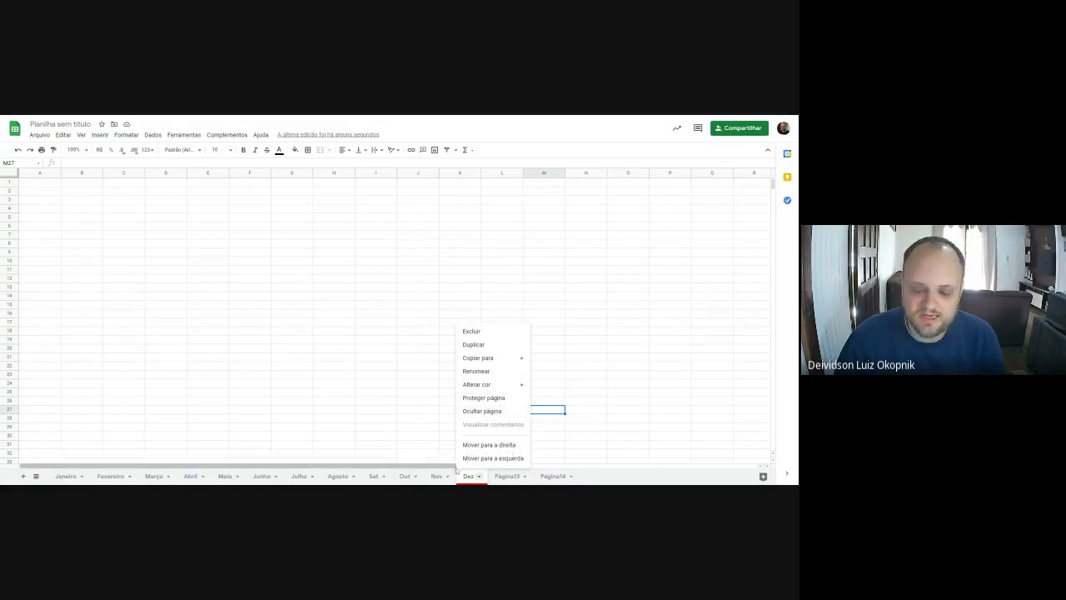
pyautogui.click(605, 410)
pyautogui.click(525, 479)
pyautogui.click(525, 476)
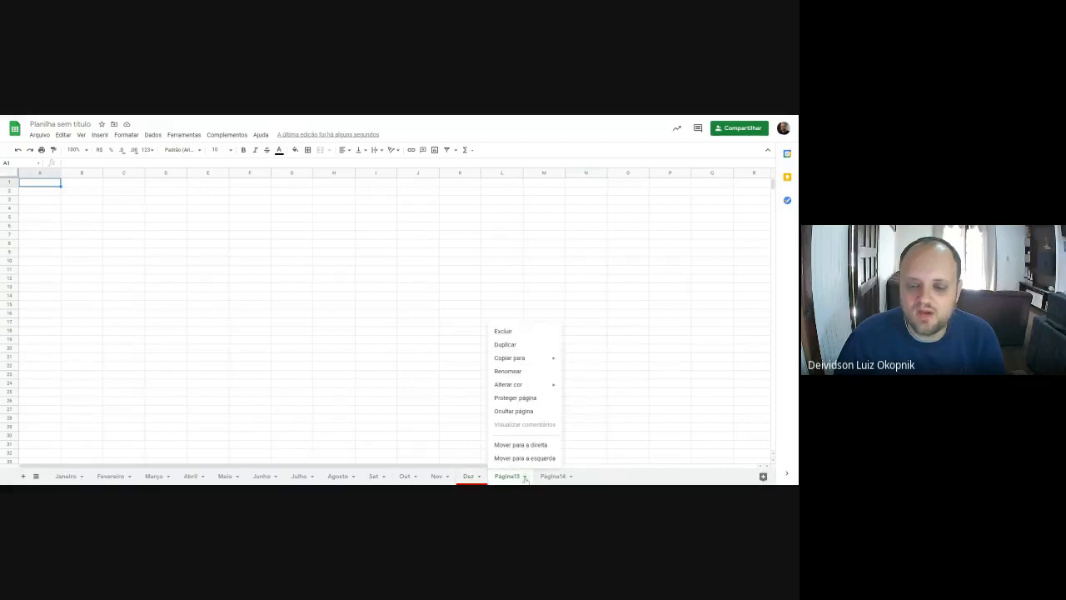
pyautogui.click(529, 338)
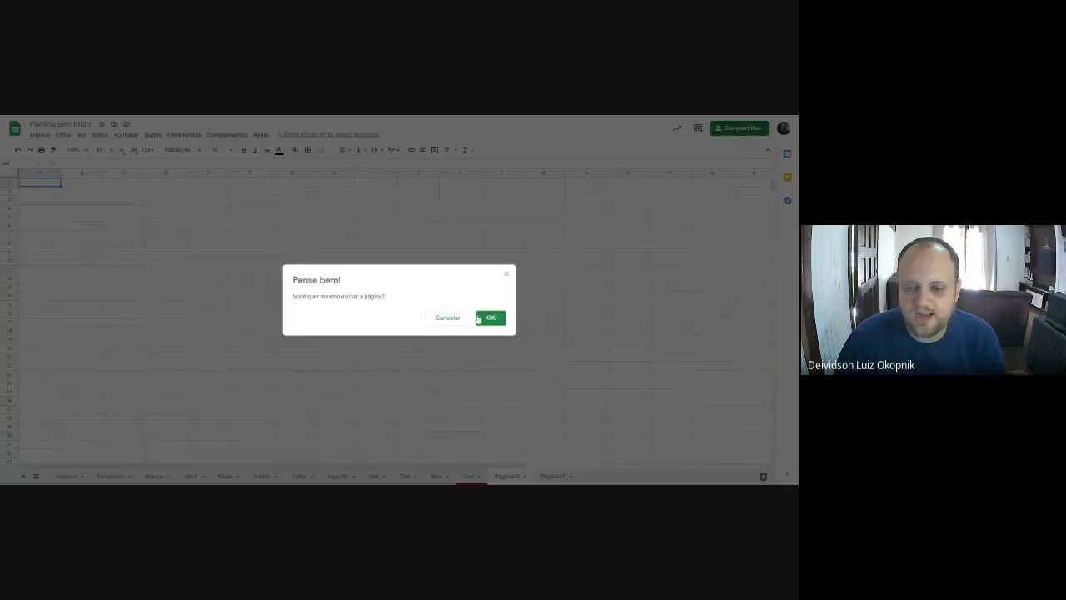
pyautogui.click(490, 318)
pyautogui.click(524, 476)
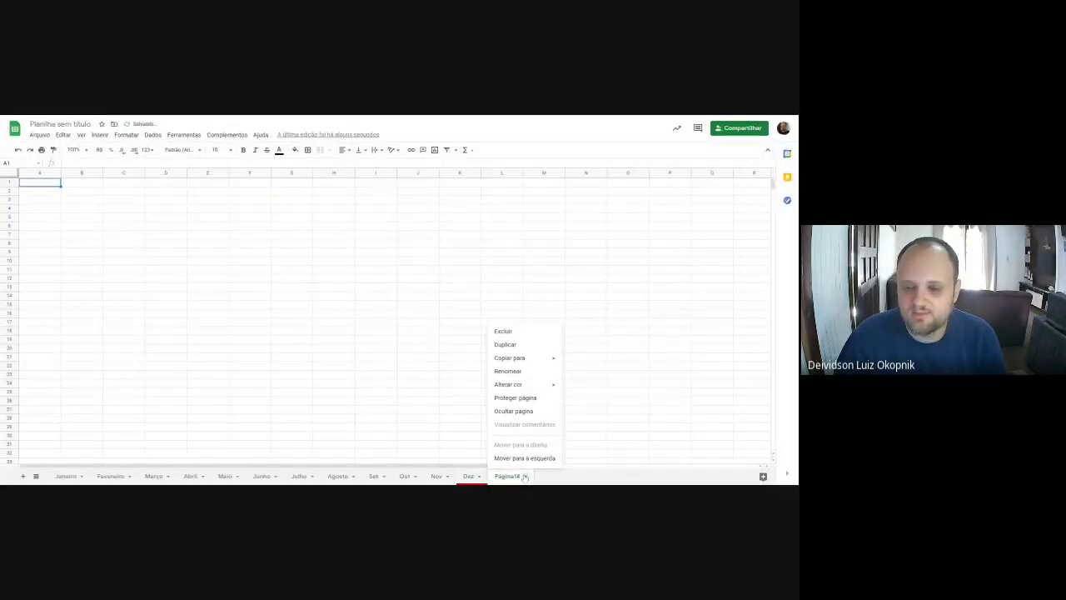
pyautogui.click(500, 332)
pyautogui.click(490, 317)
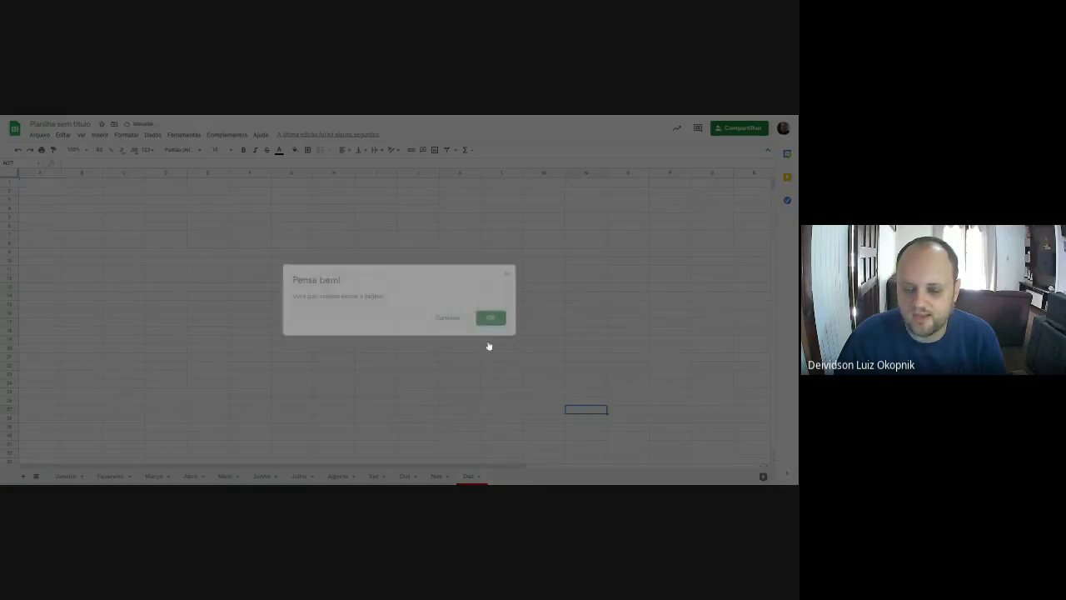
pyautogui.click(478, 476)
pyautogui.click(479, 476)
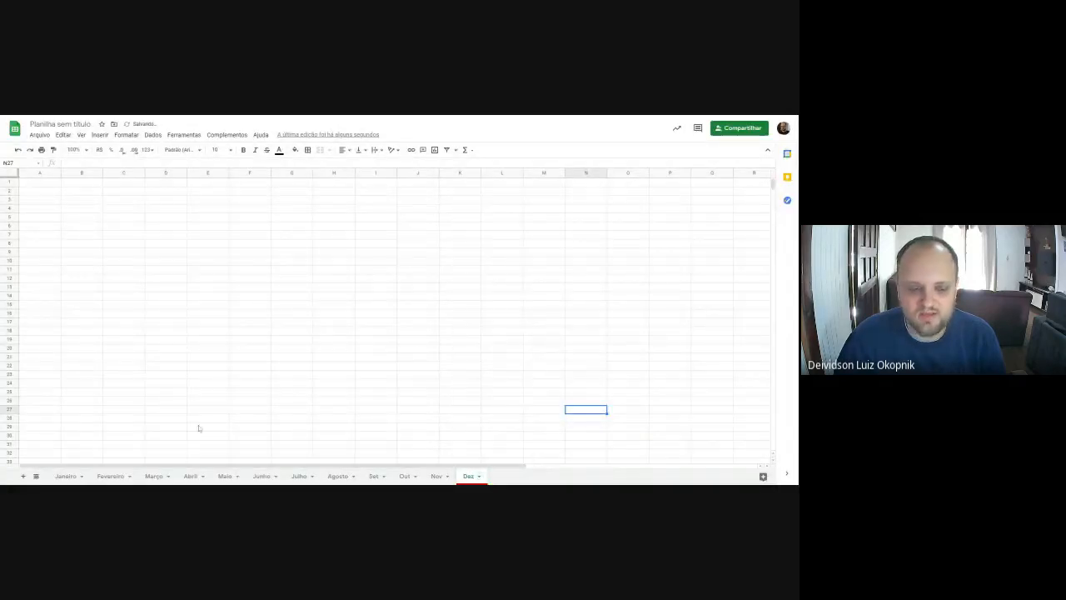
# Step: Switch to the Janeiro sheet and rename the spreadsheet file as Aula 01 Meio Ambiente
pyautogui.click(65, 475)
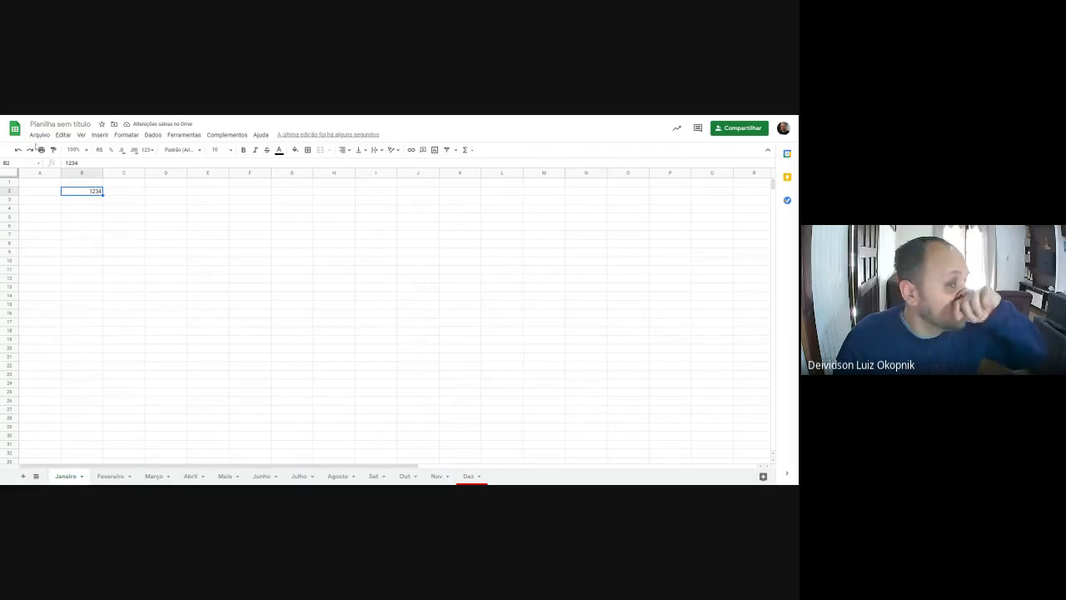
pyautogui.click(37, 136)
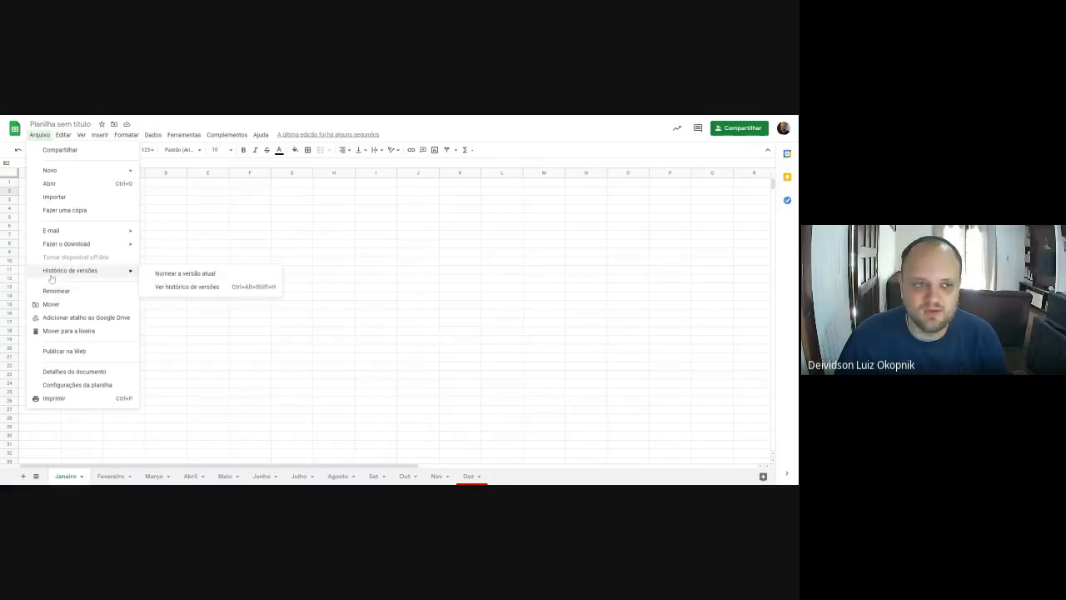
pyautogui.click(250, 226)
pyautogui.click(61, 124)
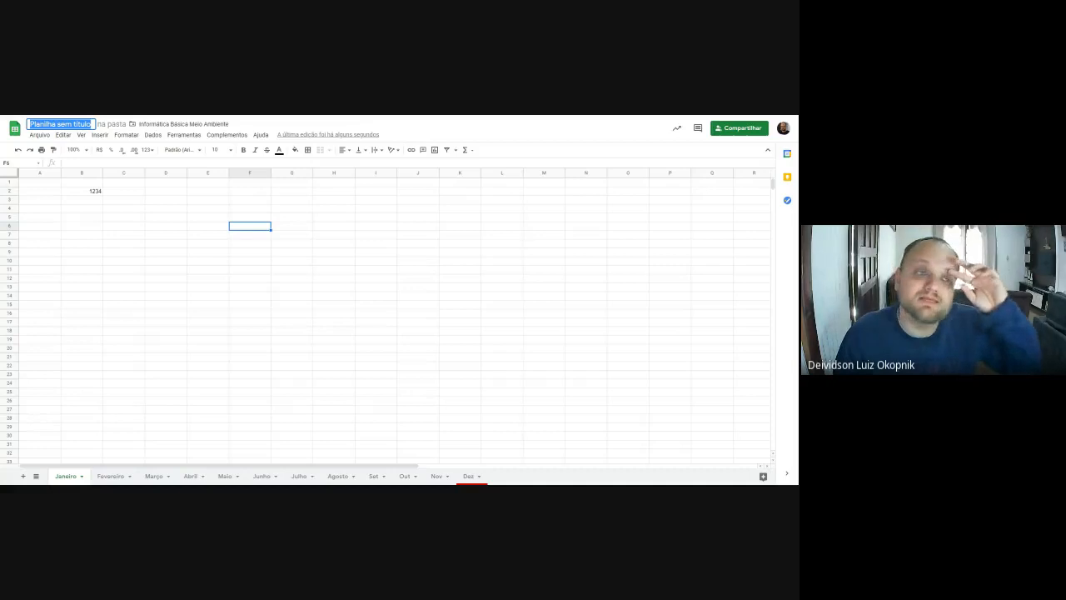
pyautogui.write('Aula')
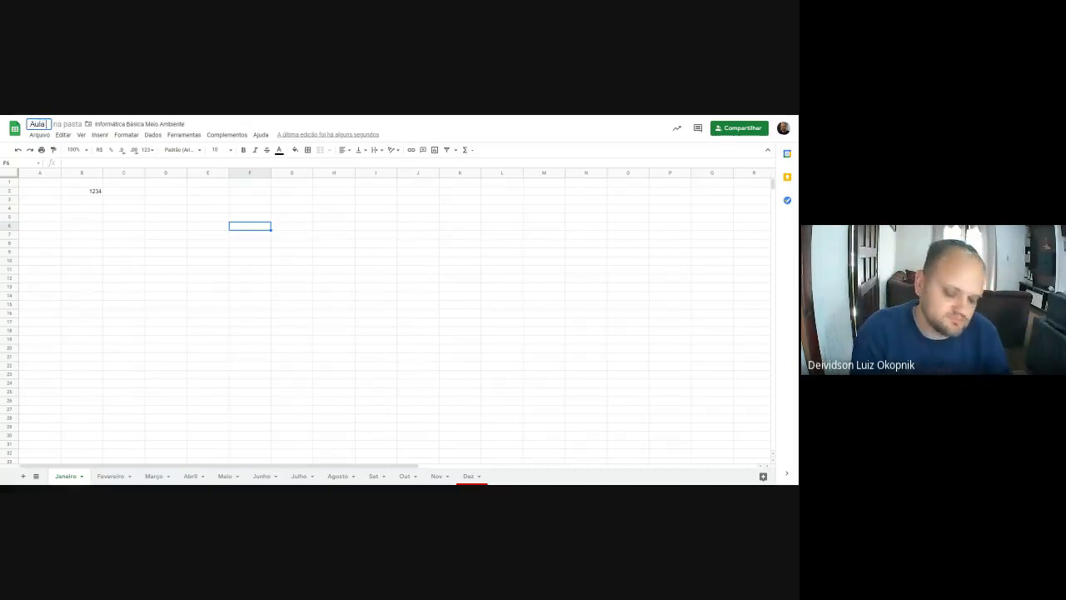
pyautogui.write(' 01 Meio Am')
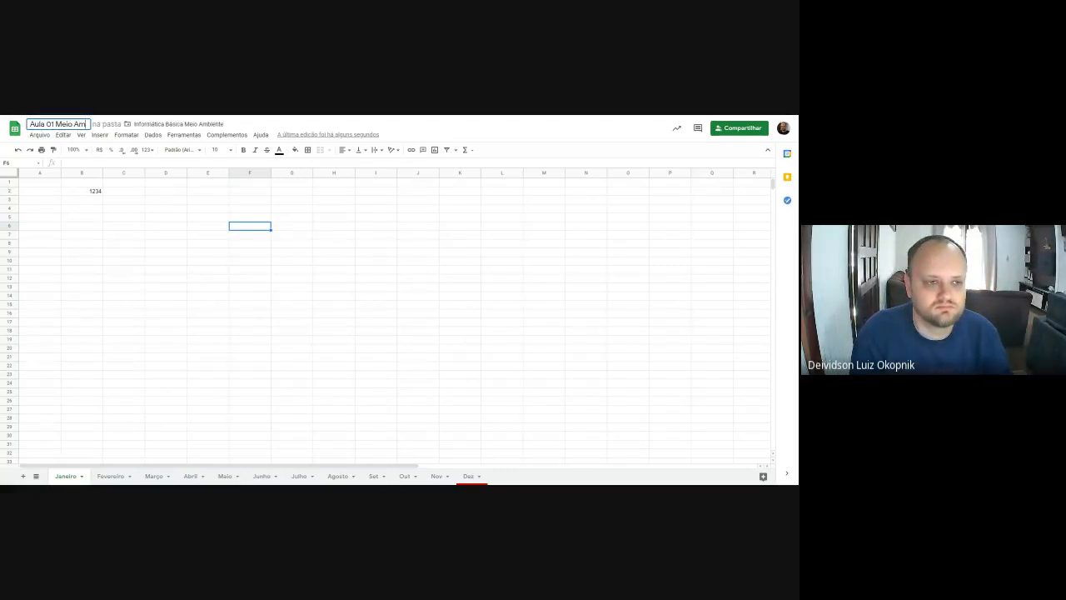
pyautogui.write('biente')
pyautogui.press('Return')
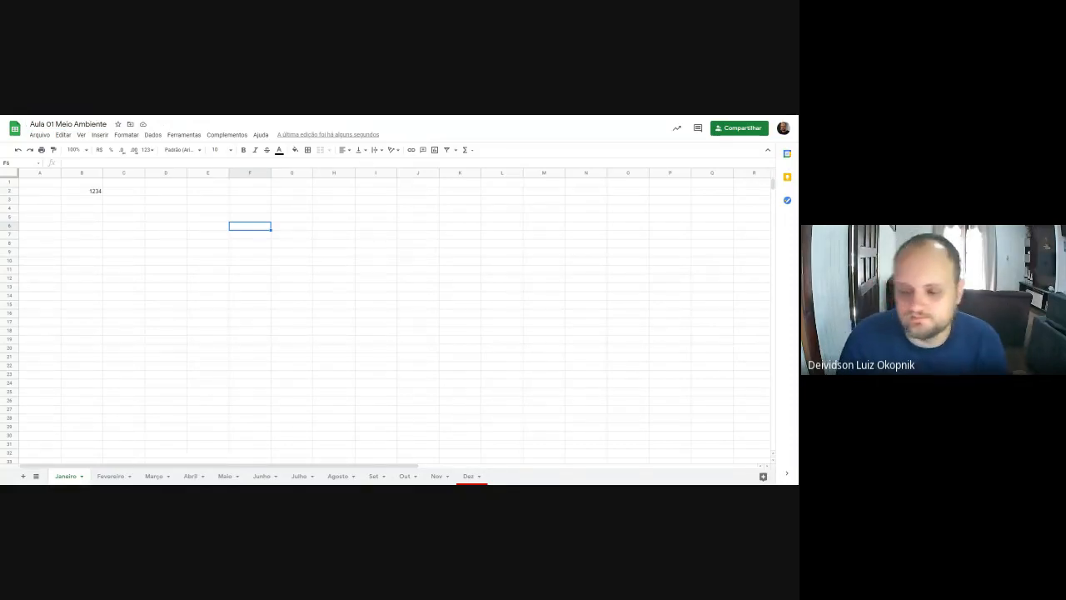
# Step: Clear the number 1234 from cell B2 of the Janeiro sheet
pyautogui.click(93, 191)
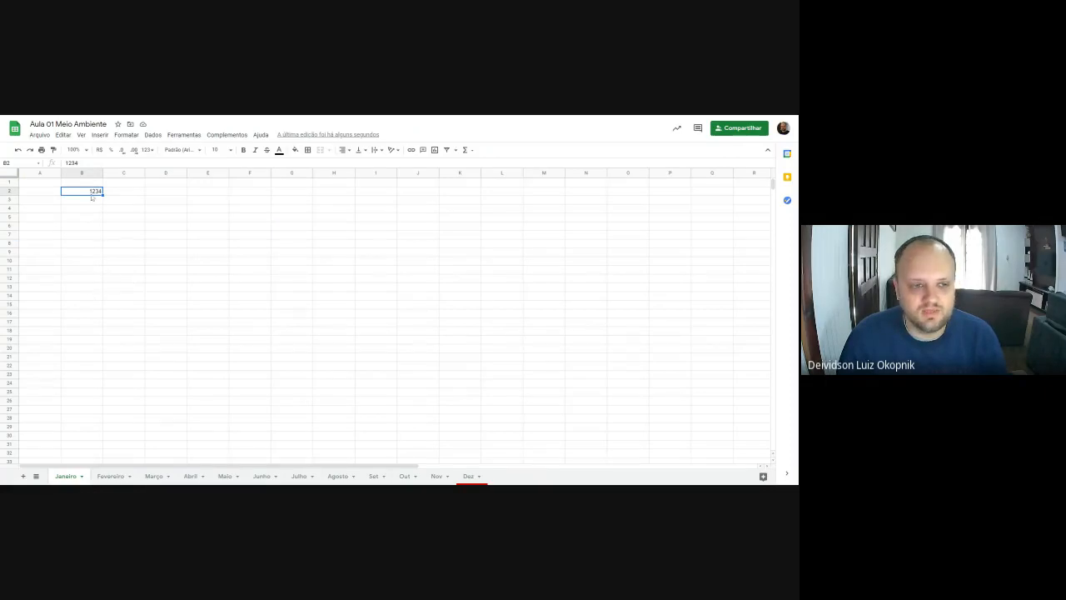
pyautogui.press('Delete')
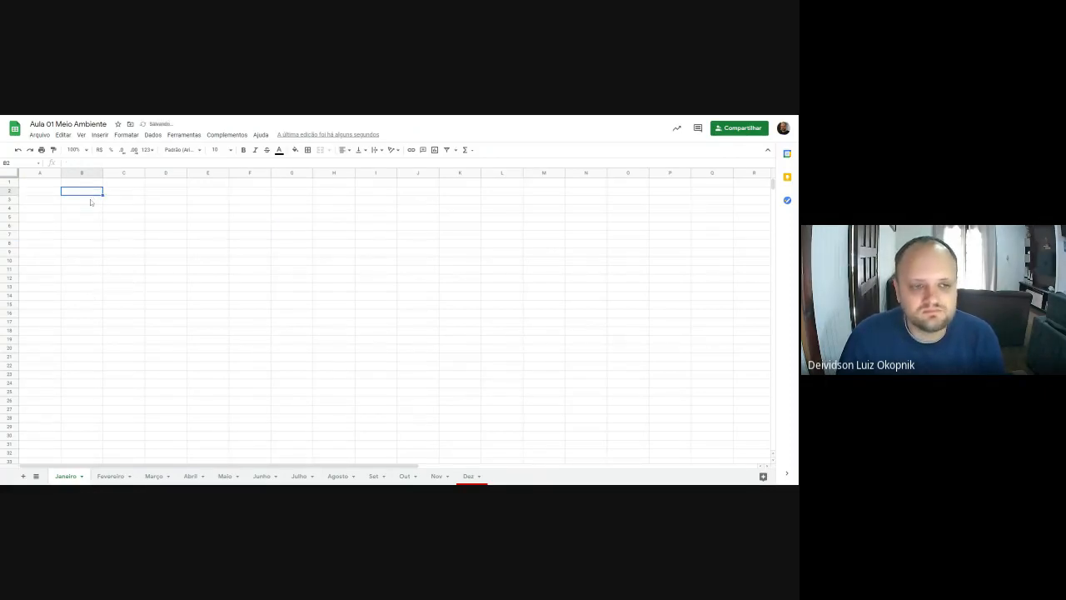
pyautogui.click(135, 235)
pyautogui.click(72, 223)
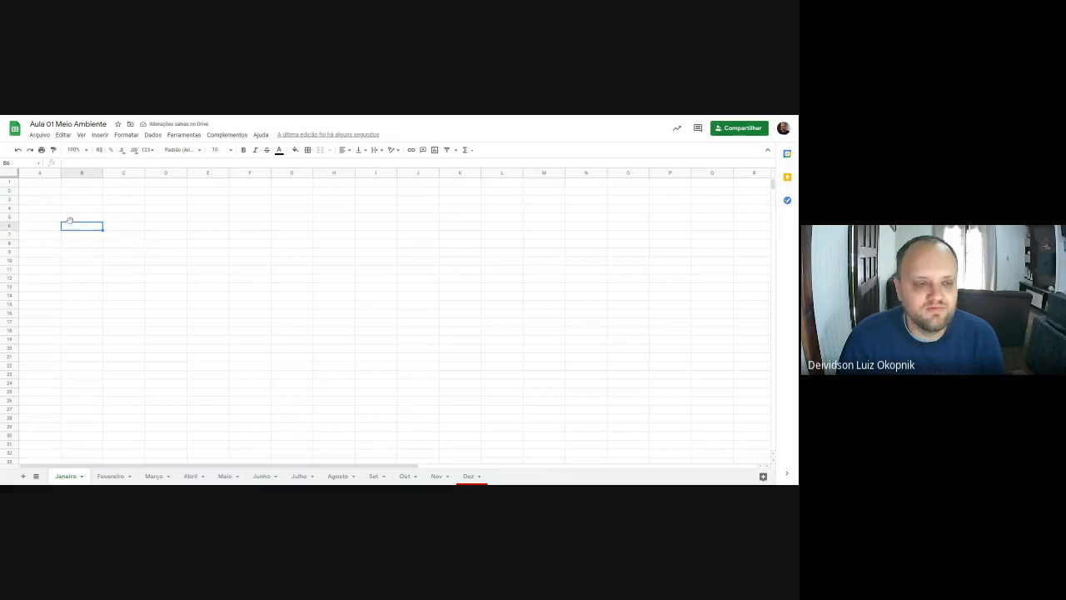
pyautogui.click(79, 211)
pyautogui.click(83, 225)
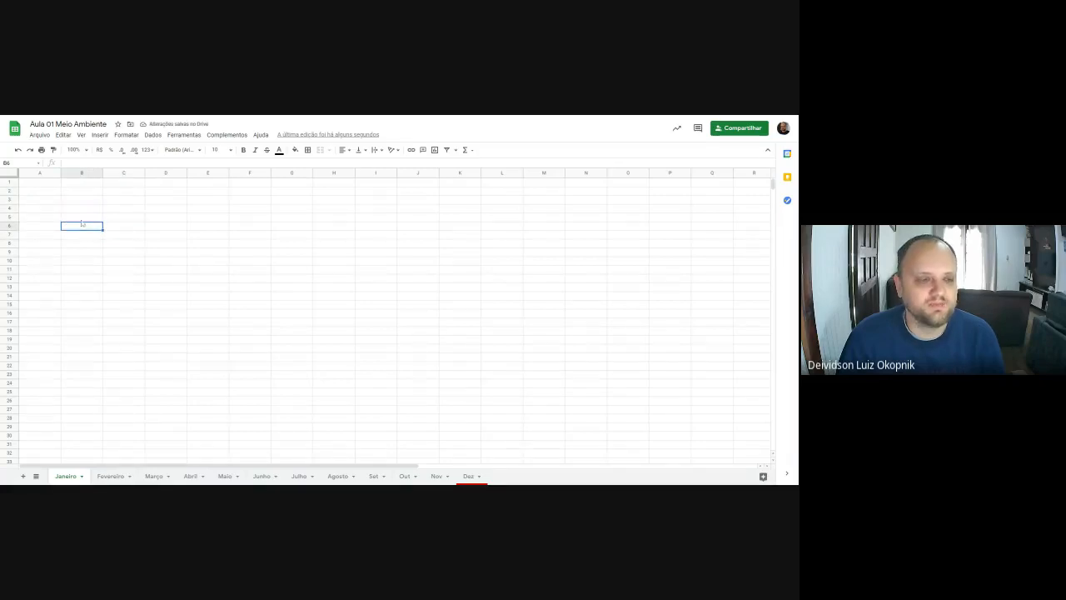
pyautogui.click(83, 218)
pyautogui.click(84, 210)
pyautogui.click(86, 201)
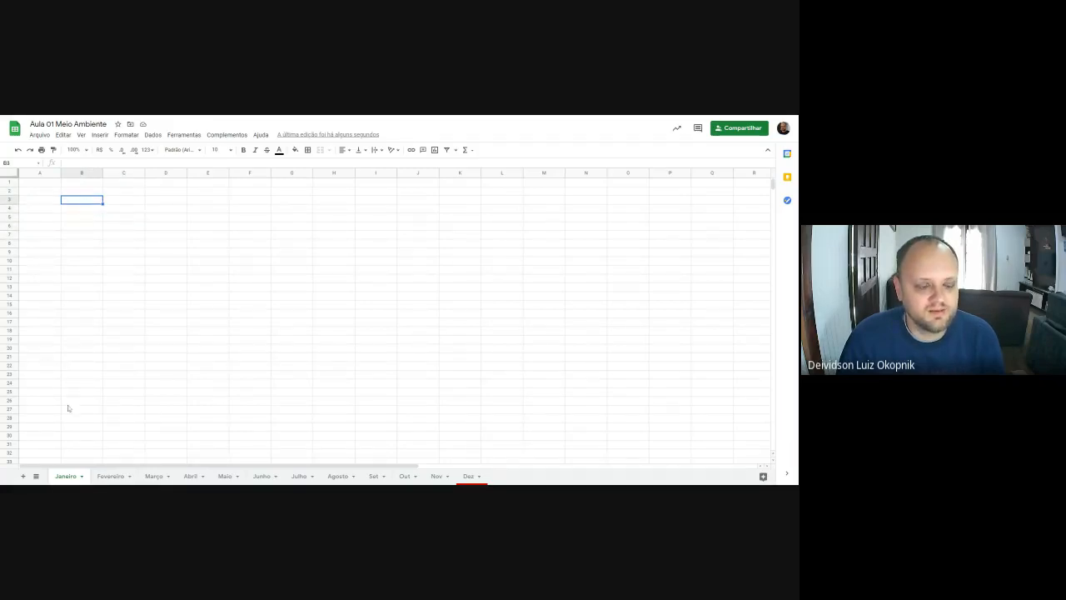
pyautogui.click(74, 191)
# Step: Start a vertical list of months at cell B4 with Janeiro, Fevereiro and Março in B4 to B6
pyautogui.click(84, 210)
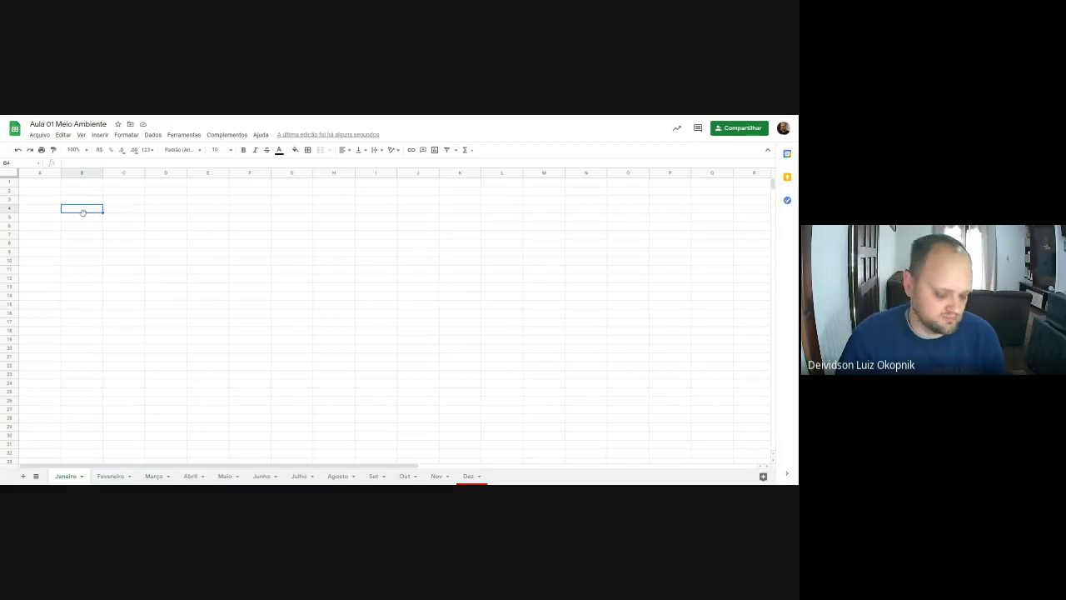
pyautogui.write('Janeiro')
pyautogui.press('Return')
pyautogui.write('Fev')
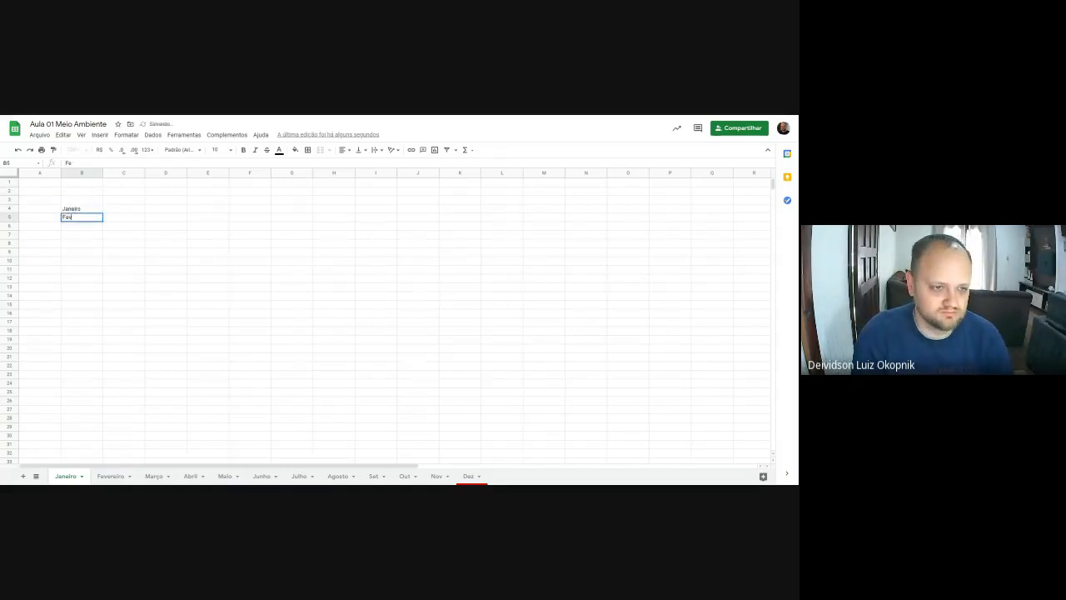
pyautogui.write('ereiro')
pyautogui.press('Return')
pyautogui.write('Março')
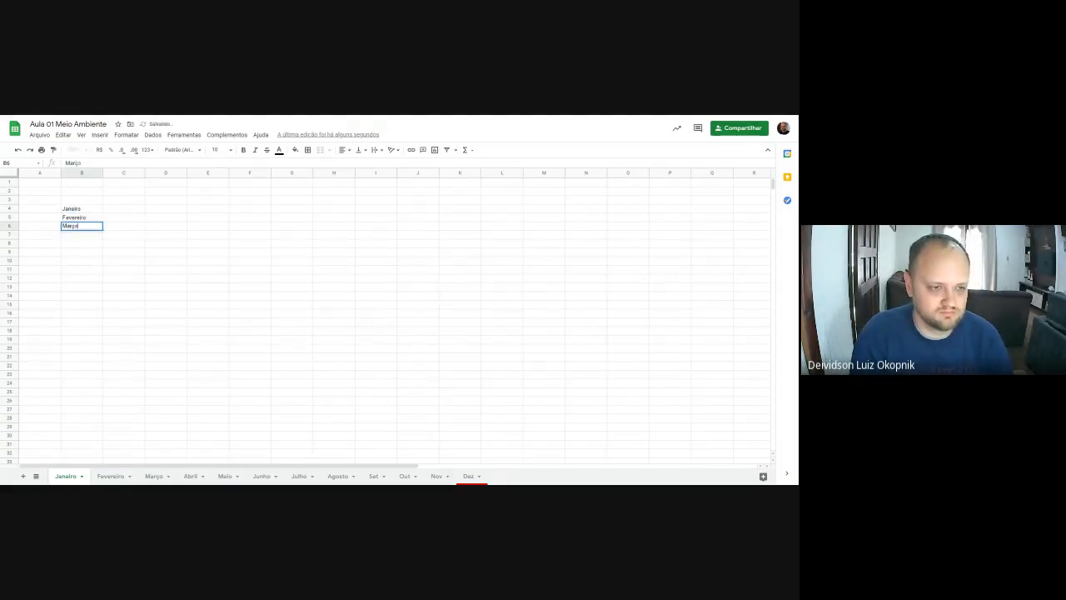
pyautogui.press('Return')
# Step: Continue the month list with Abril, Maio and Junho in cells B7 to B9
pyautogui.write('Abril')
pyautogui.press('Return')
pyautogui.write('Ma')
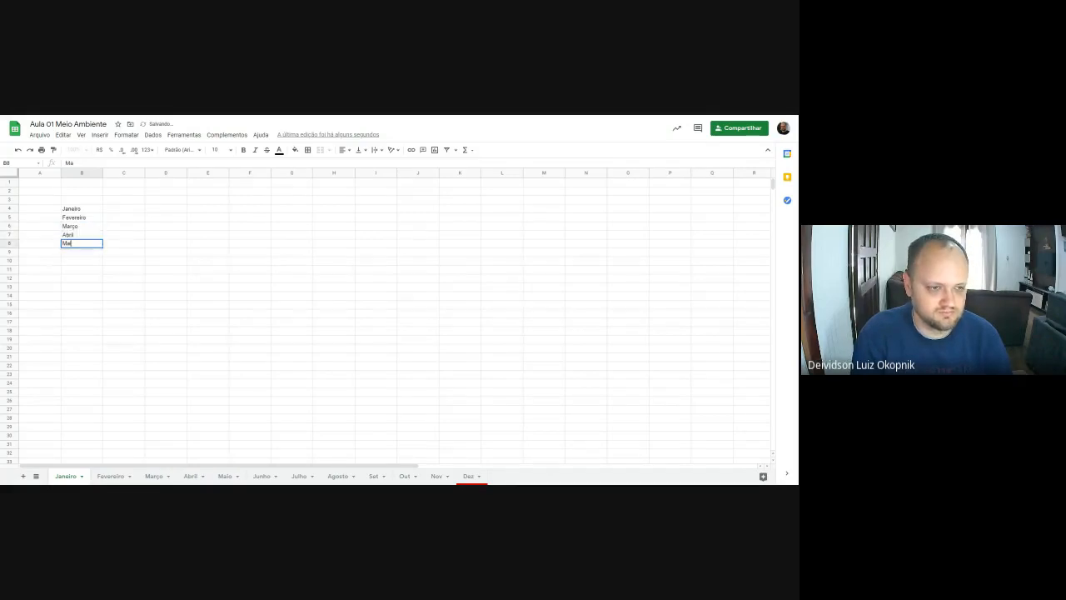
pyautogui.write('io')
pyautogui.press('Return')
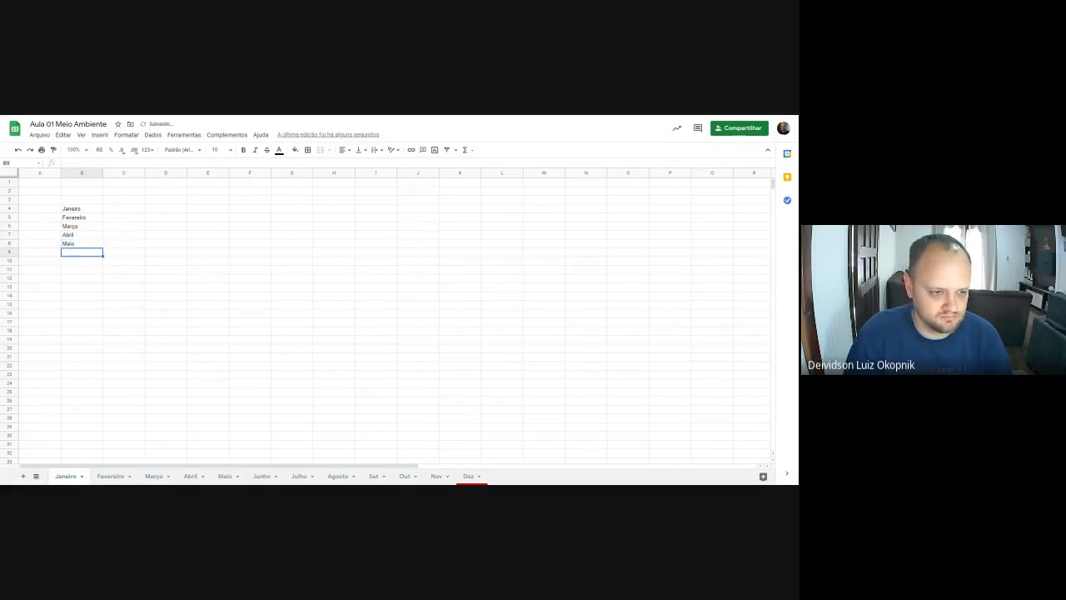
pyautogui.write('Junho')
pyautogui.press('Return')
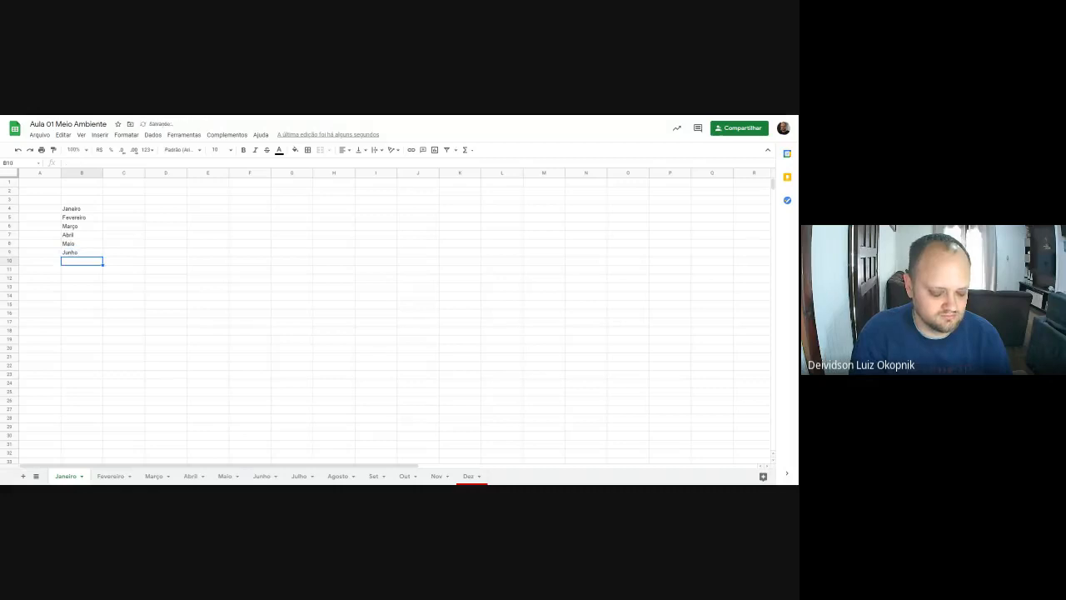
# Step: Add Julho, Agosto and Setembro to the month list in cells B10 to B12
pyautogui.write('Julho')
pyautogui.press('Return')
pyautogui.write('Agosto')
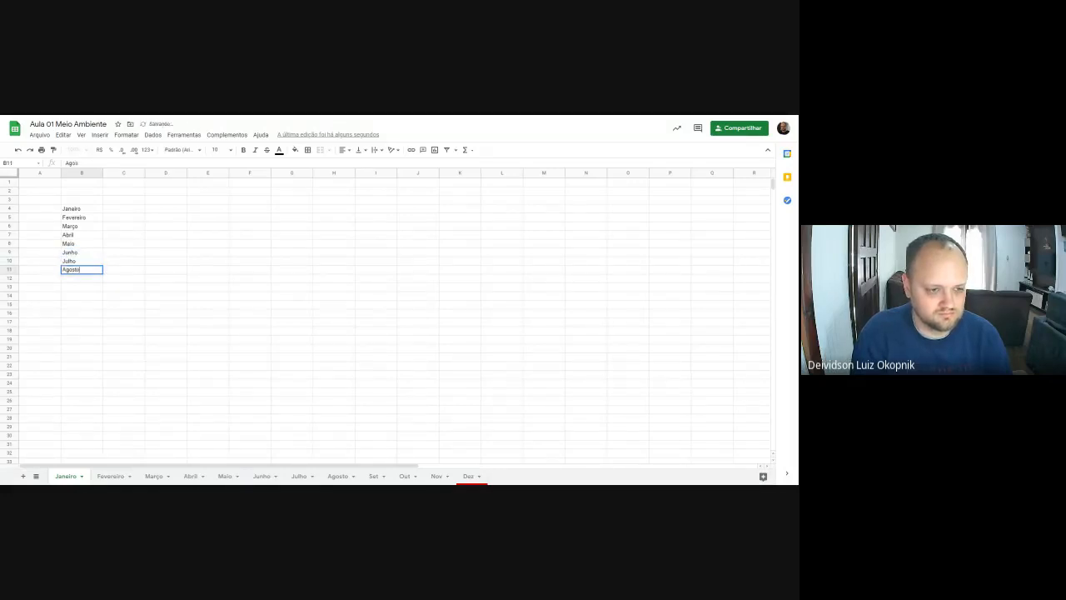
pyautogui.press('Return')
pyautogui.write('Setembro')
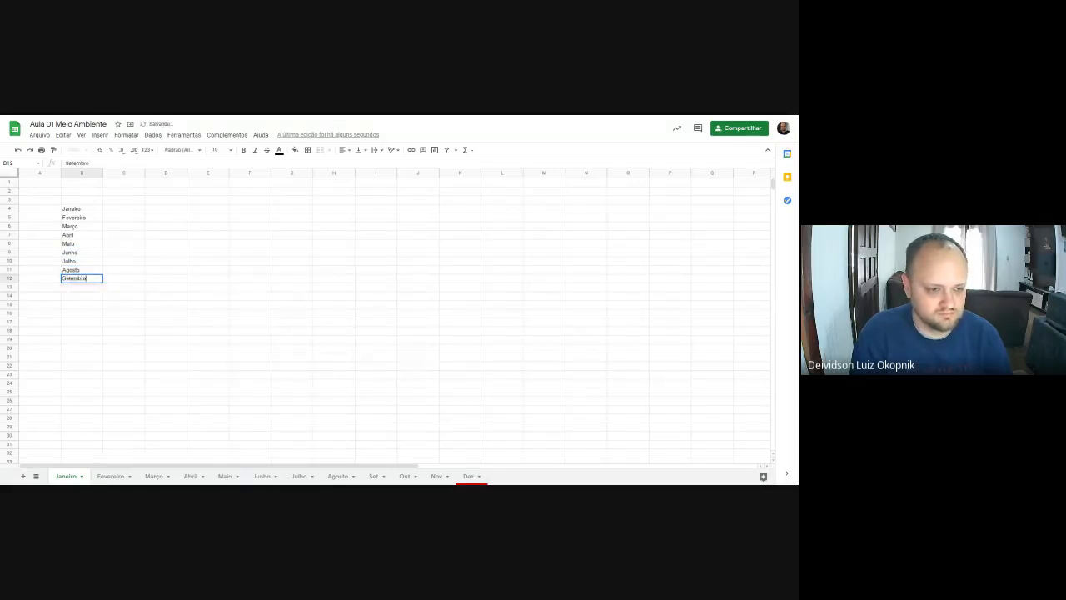
pyautogui.press('Return')
# Step: Complete the month list with Outubro, Novembro and Dezembro in cells B13 to B15
pyautogui.write('Outubro')
pyautogui.press('Return')
pyautogui.write('N')
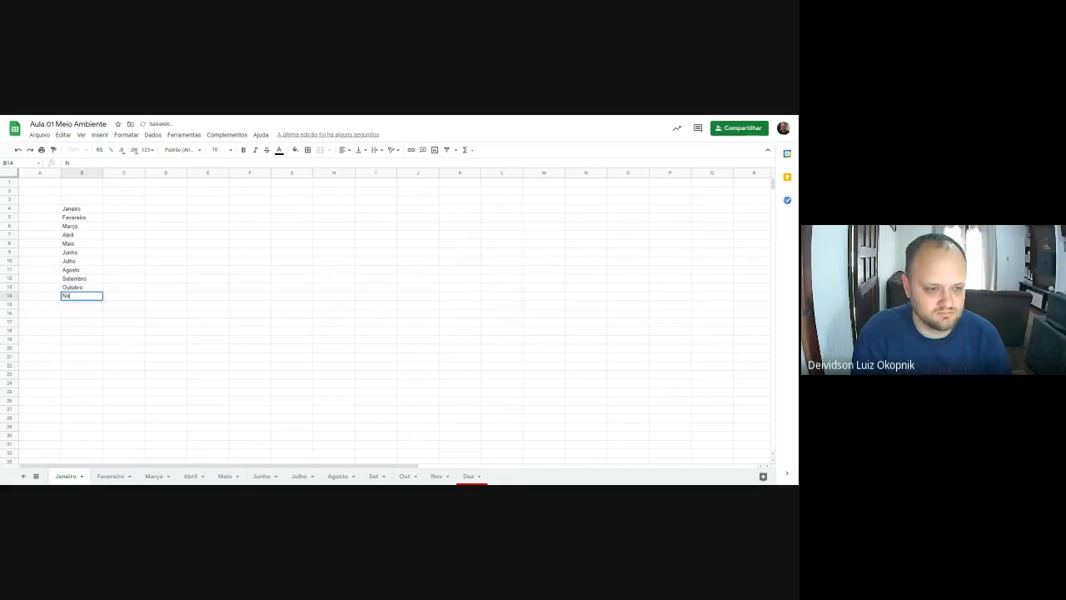
pyautogui.write('ovembro')
pyautogui.press('Return')
pyautogui.write('Dezem')
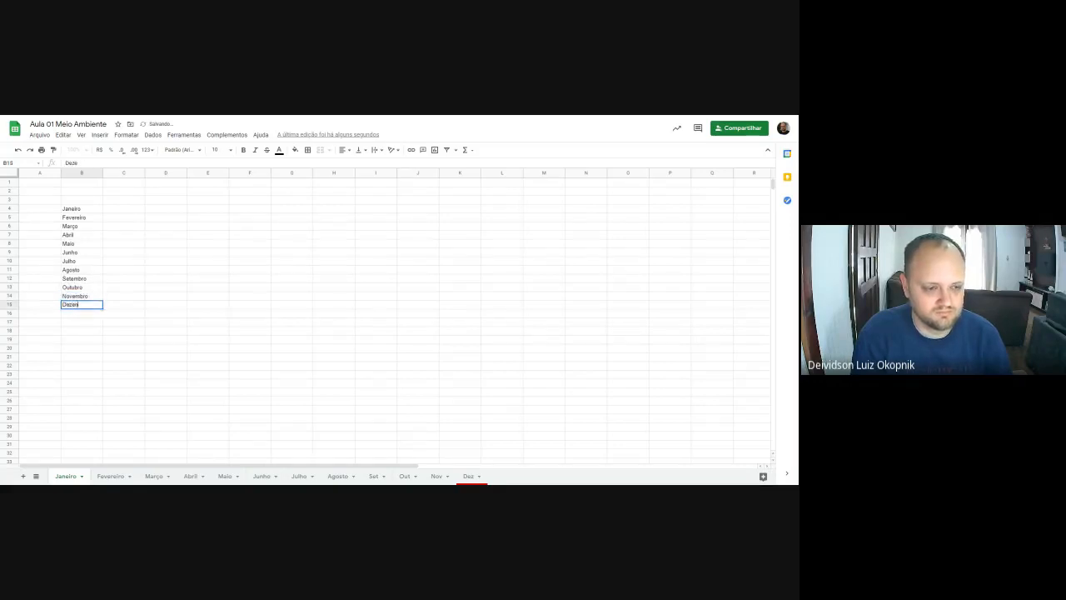
pyautogui.write('bro')
pyautogui.press('Return')
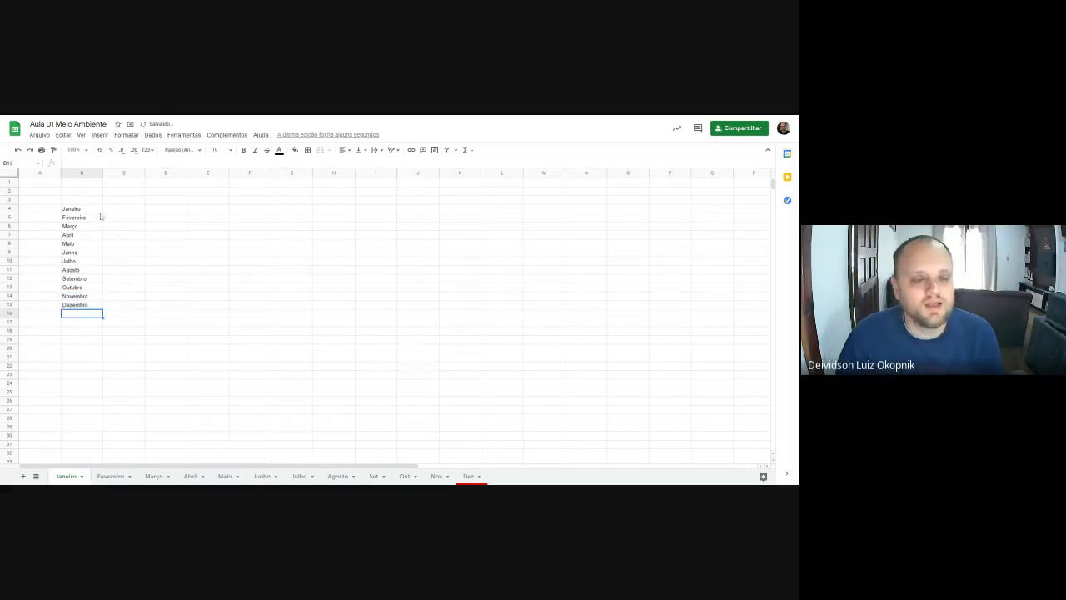
# Step: Select all the month names from Janeiro to Dezembro in B4:B15 and make them bold
pyautogui.click(84, 208)
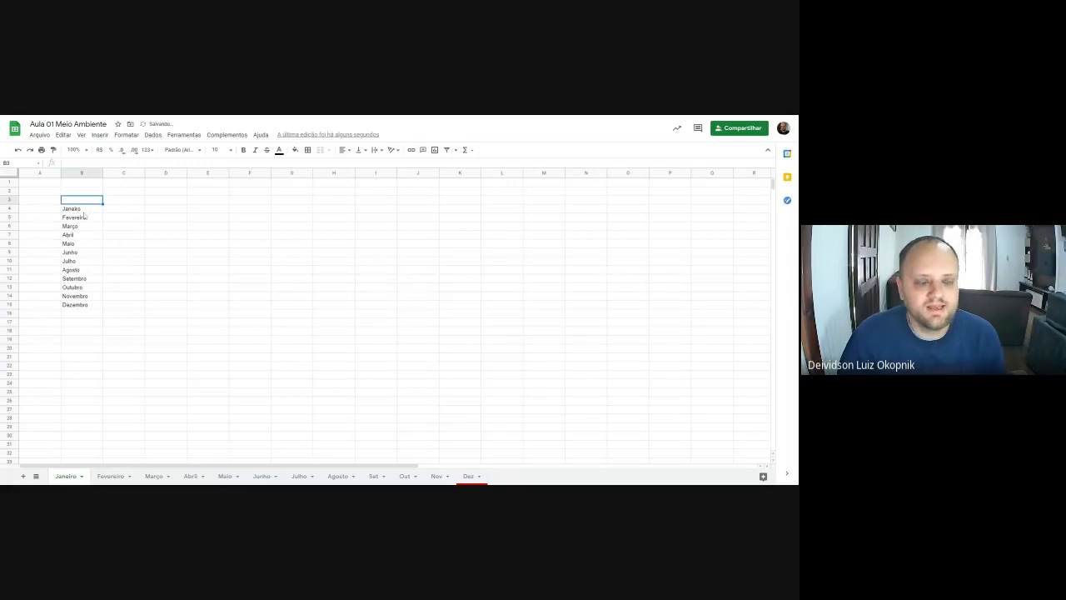
pyautogui.click(94, 305)
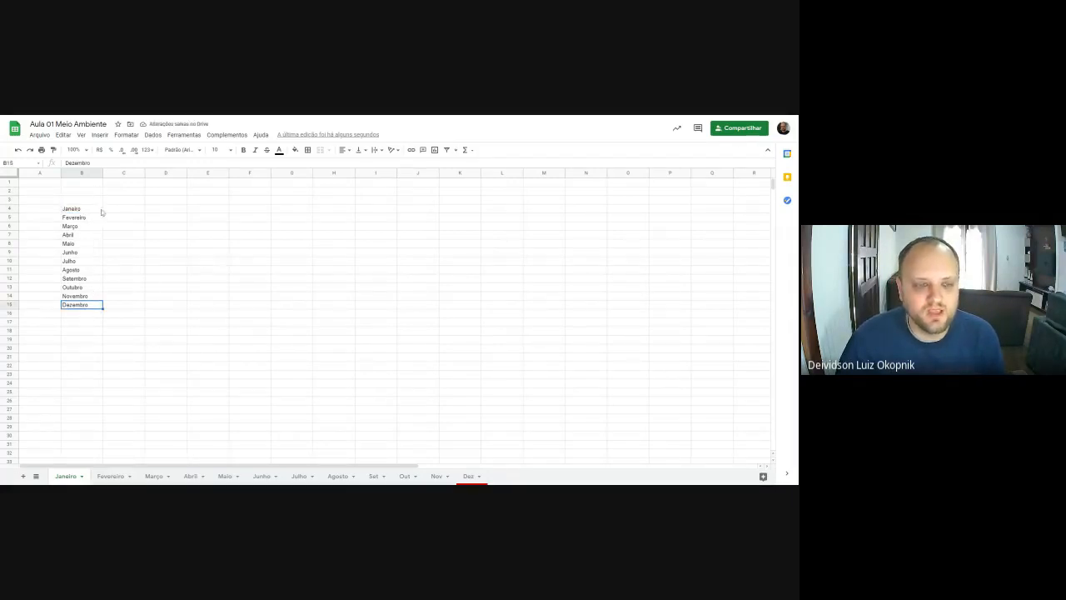
pyautogui.moveTo(100, 210); pyautogui.dragTo(83, 311)
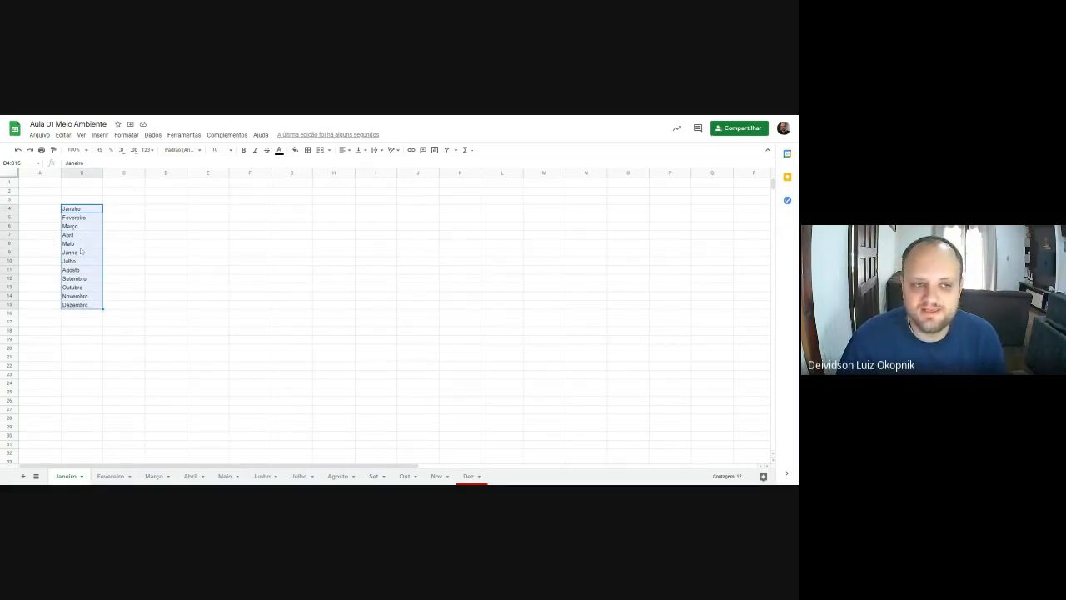
pyautogui.hotkey('ctrl', 'b')
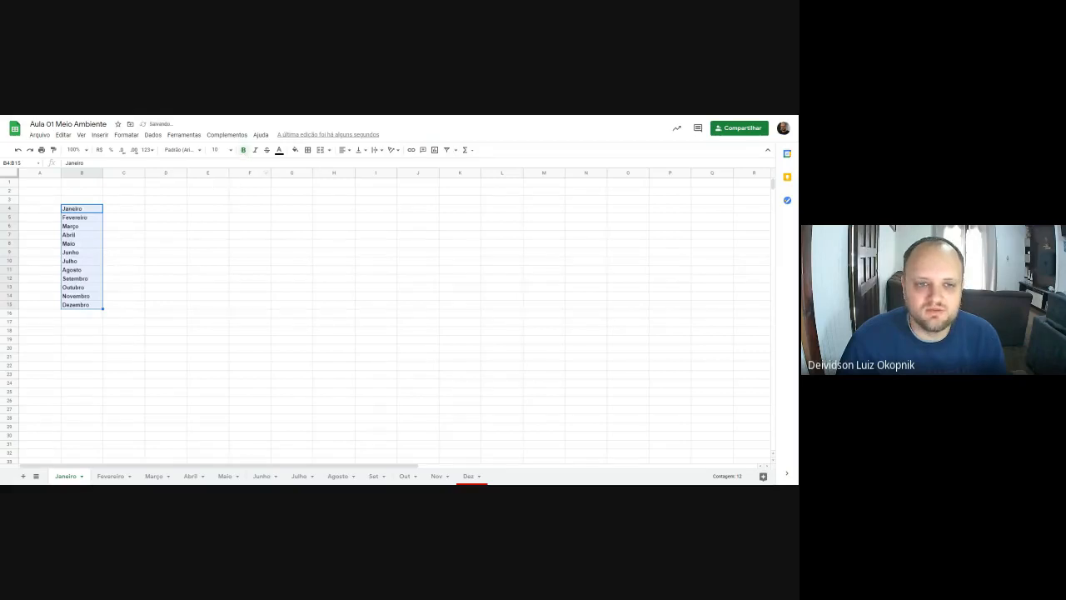
# Step: Set the font size of the month names in B4:B15 to 12 and their text colour to crimson red
pyautogui.click(230, 150)
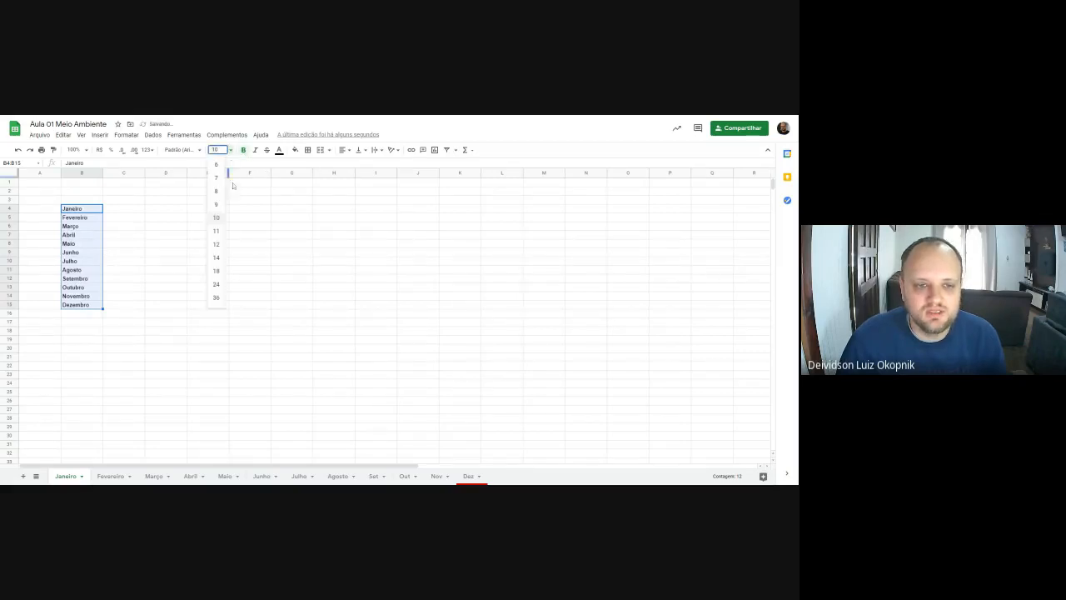
pyautogui.click(216, 244)
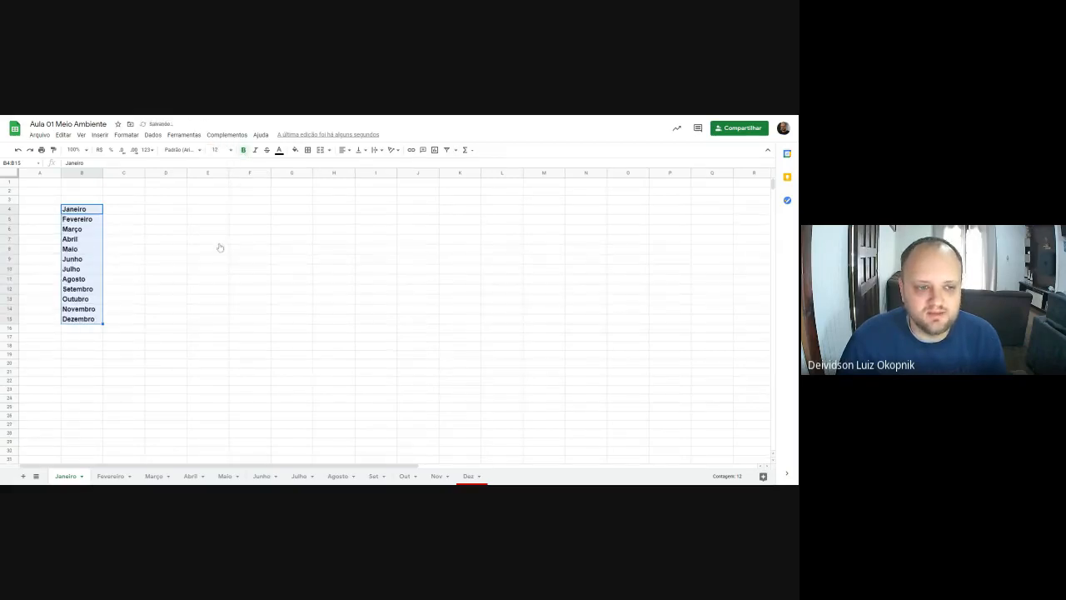
pyautogui.click(280, 150)
pyautogui.click(290, 189)
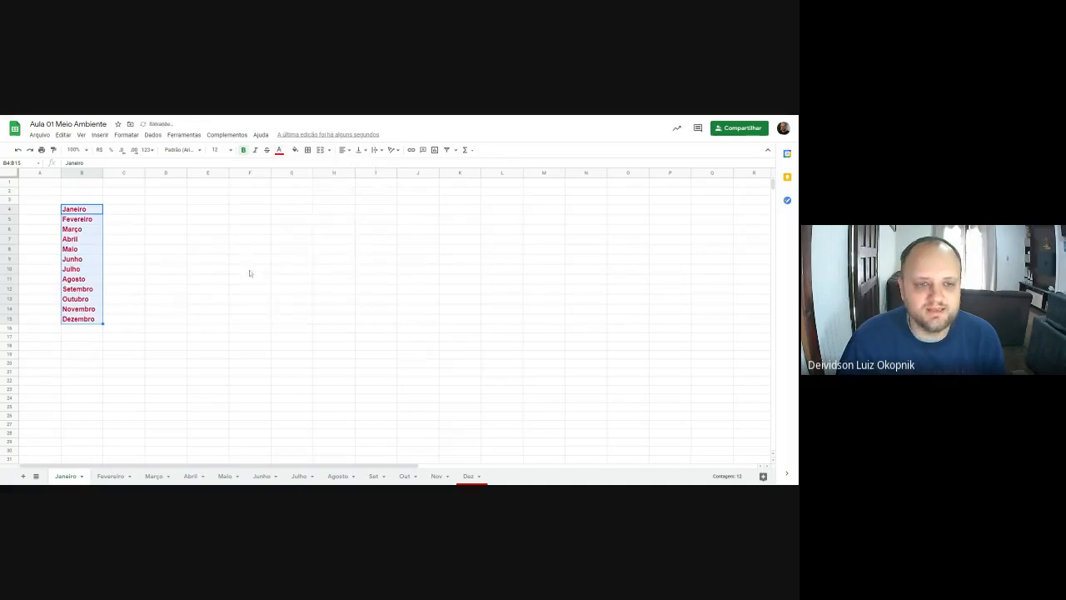
# Step: Set the text colour of the month names in B4:B15 to black and move to cell C3
pyautogui.click(280, 150)
pyautogui.click(281, 178)
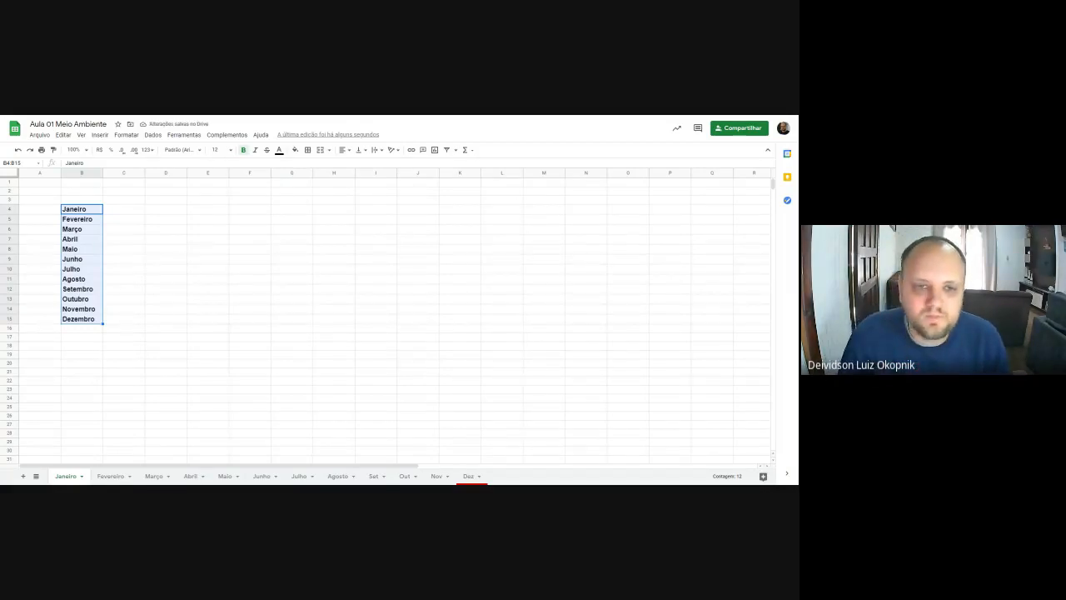
pyautogui.click(122, 202)
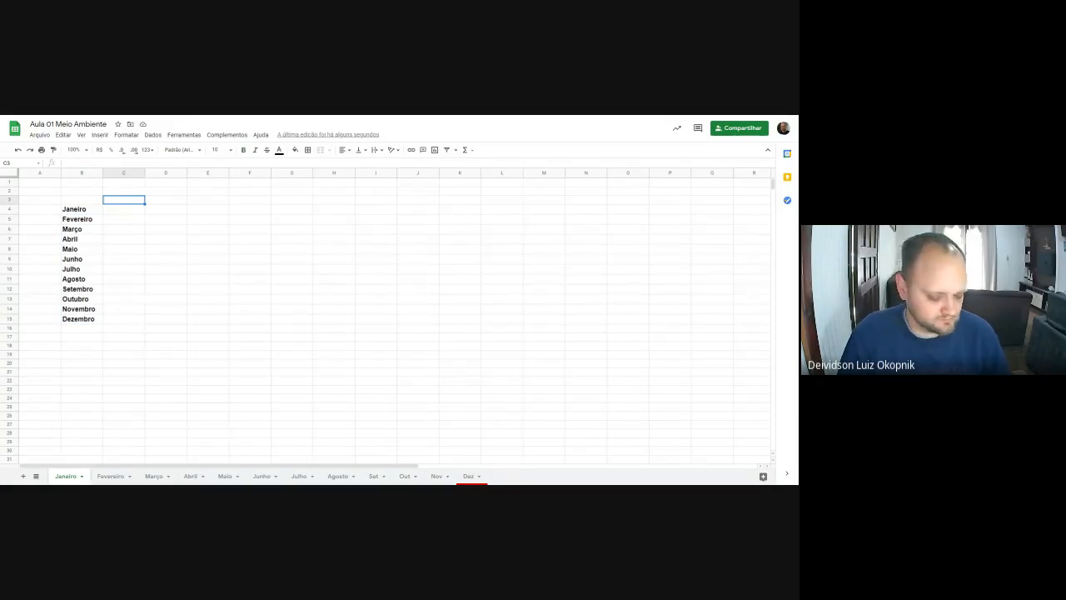
pyautogui.write('Vend')
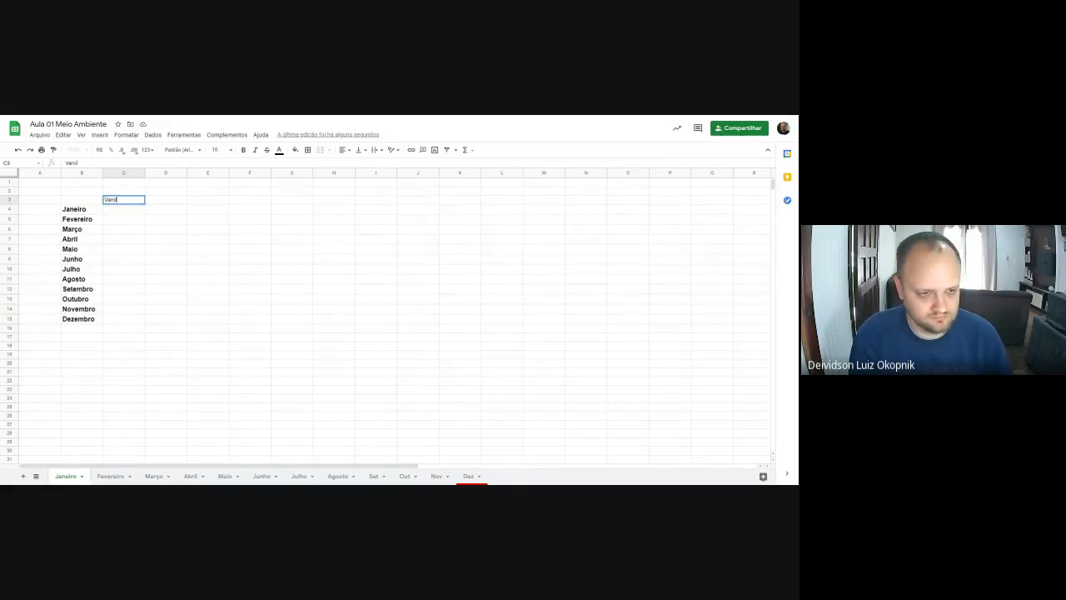
pyautogui.write('a')
pyautogui.press('BackSpace')
pyautogui.press('BackSpace')
pyautogui.press('BackSpace')
pyautogui.press('BackSpace')
pyautogui.press('BackSpace')
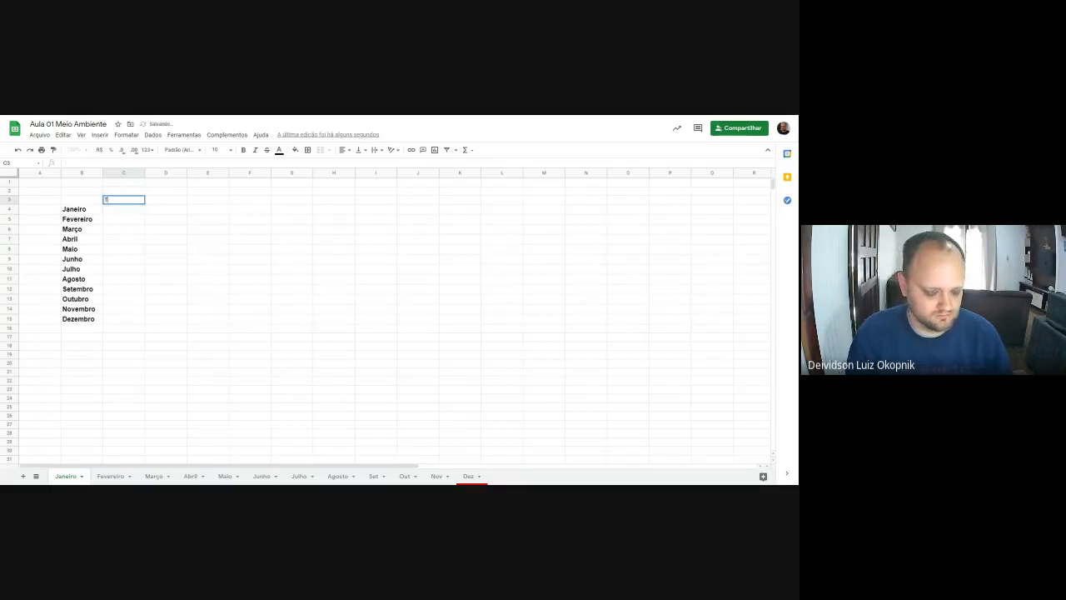
# Step: Enter the column headers Qtd Vendida in C3 and Valor Total in D3
pyautogui.write('Qtd Vendida')
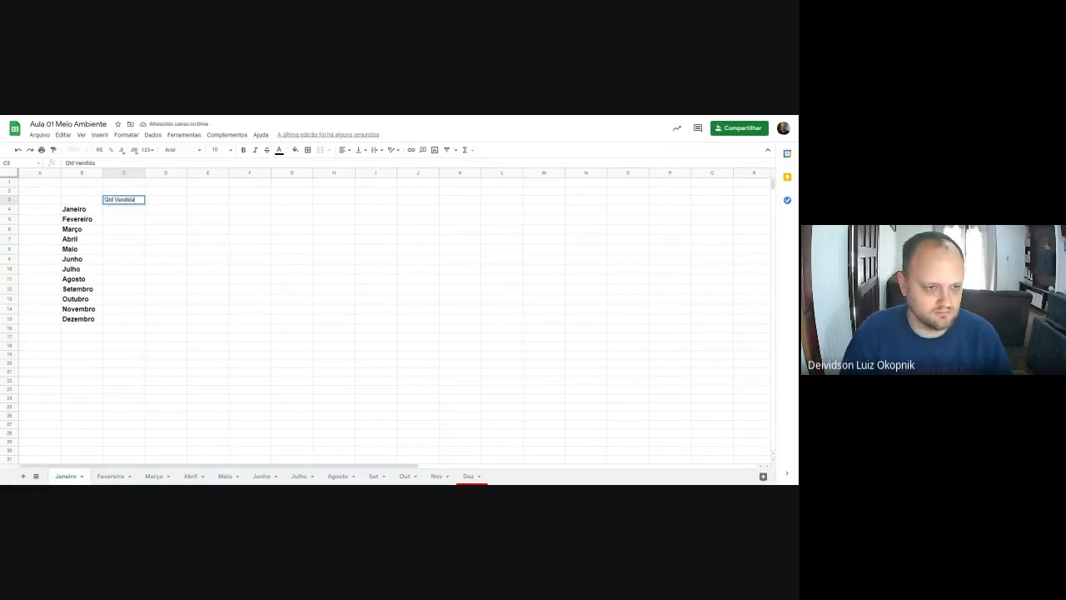
pyautogui.press('Tab')
pyautogui.write('Va')
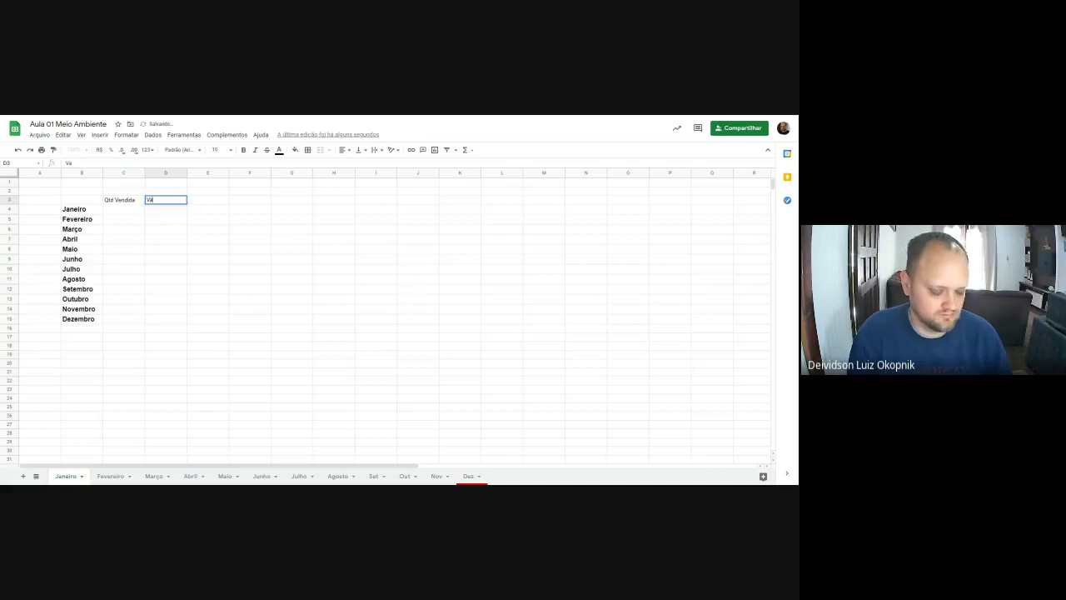
pyautogui.write('lor Total')
pyautogui.press('Return')
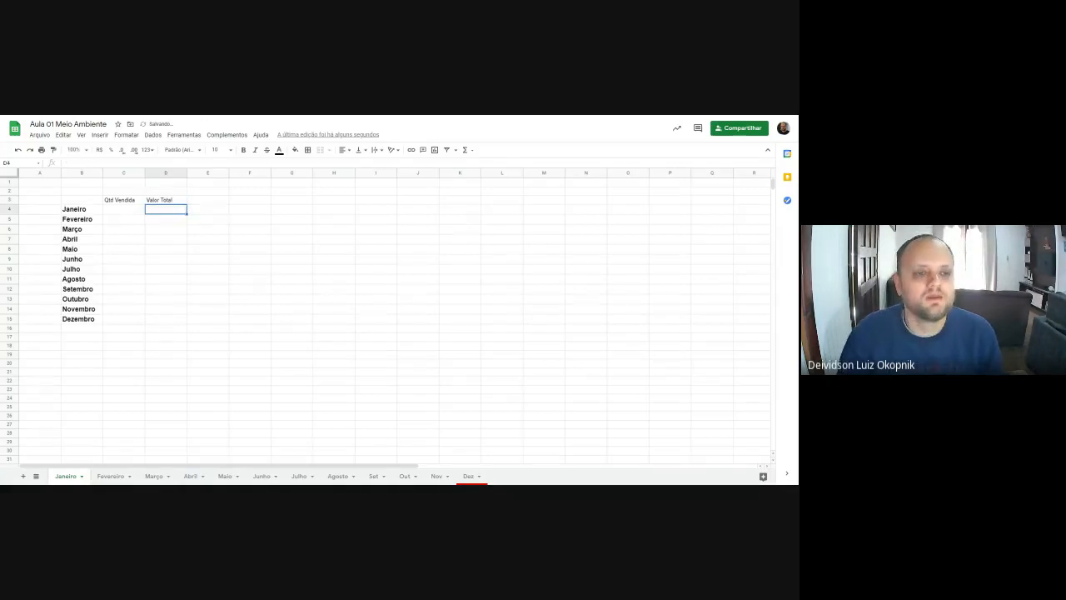
# Step: Format the headers Qtd Vendida and Valor Total in C3:D3 with font size 12 and bold
pyautogui.moveTo(129, 200); pyautogui.dragTo(171, 200)
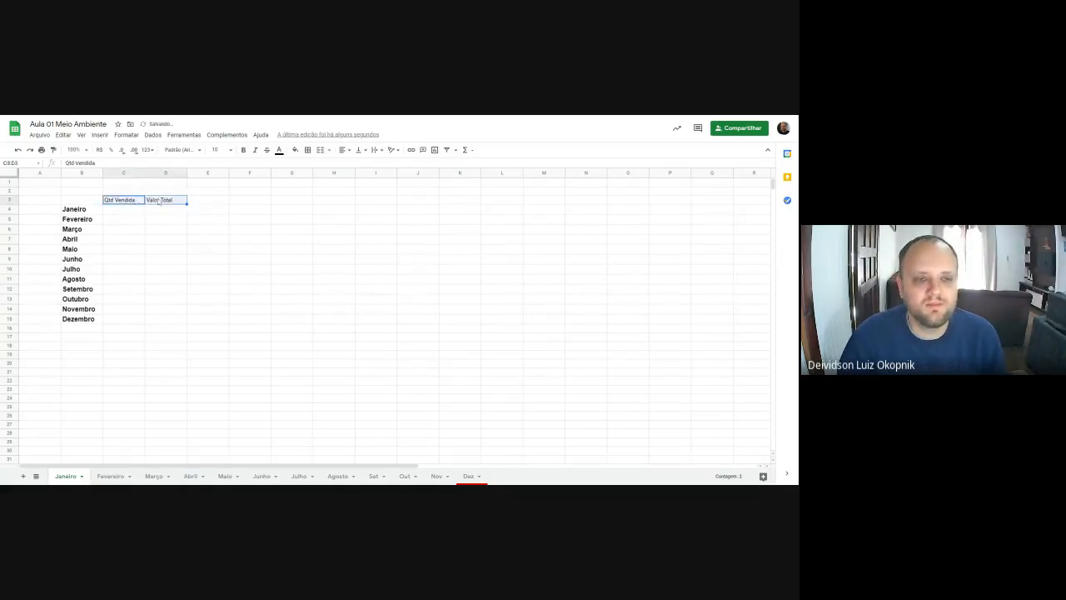
pyautogui.click(232, 152)
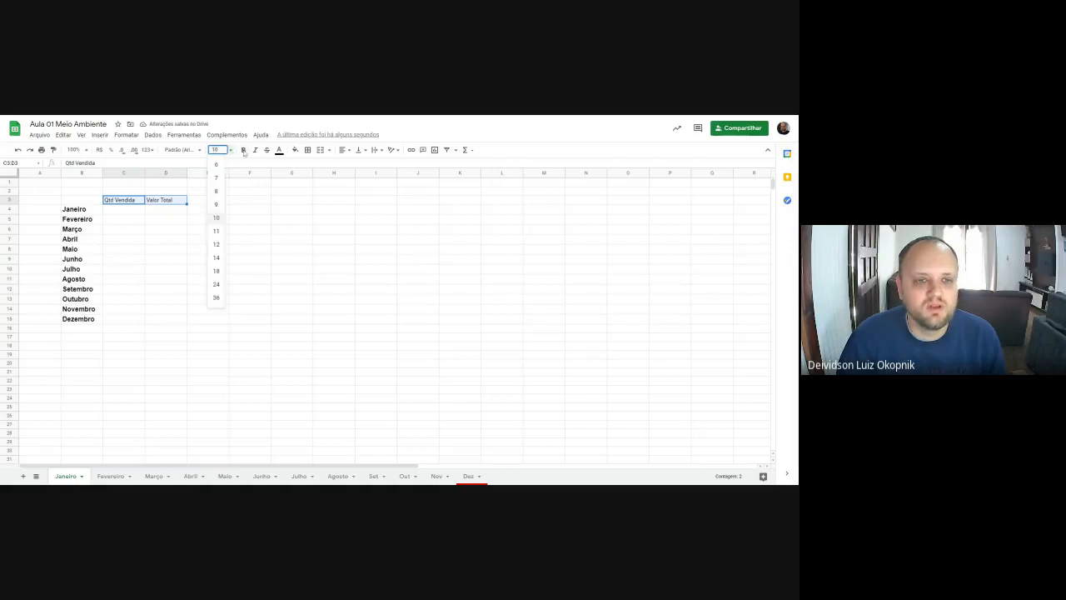
pyautogui.click(221, 250)
pyautogui.click(244, 150)
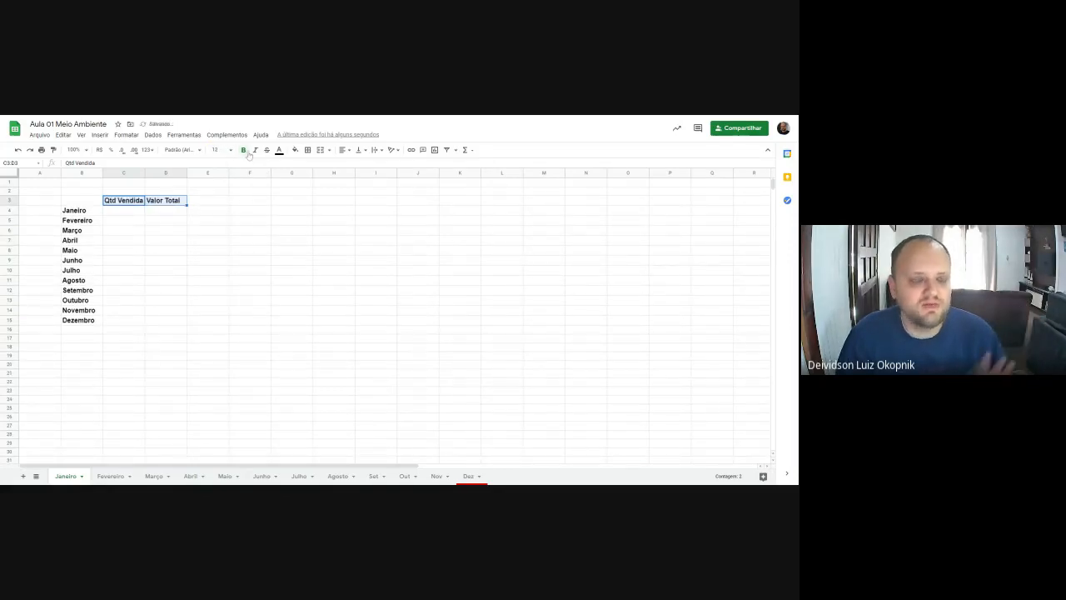
pyautogui.click(155, 213)
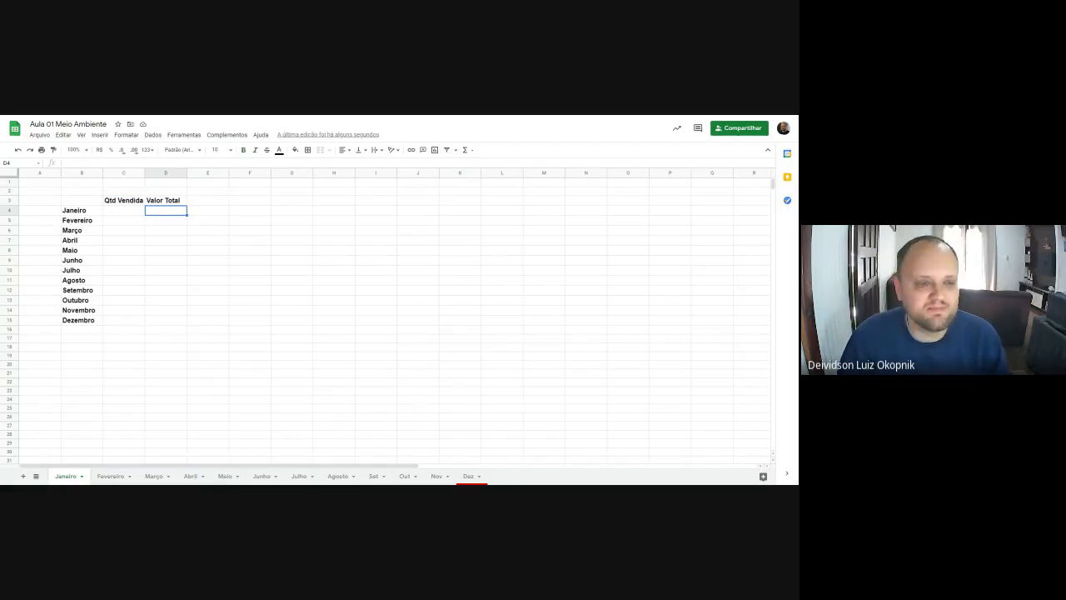
pyautogui.click(116, 213)
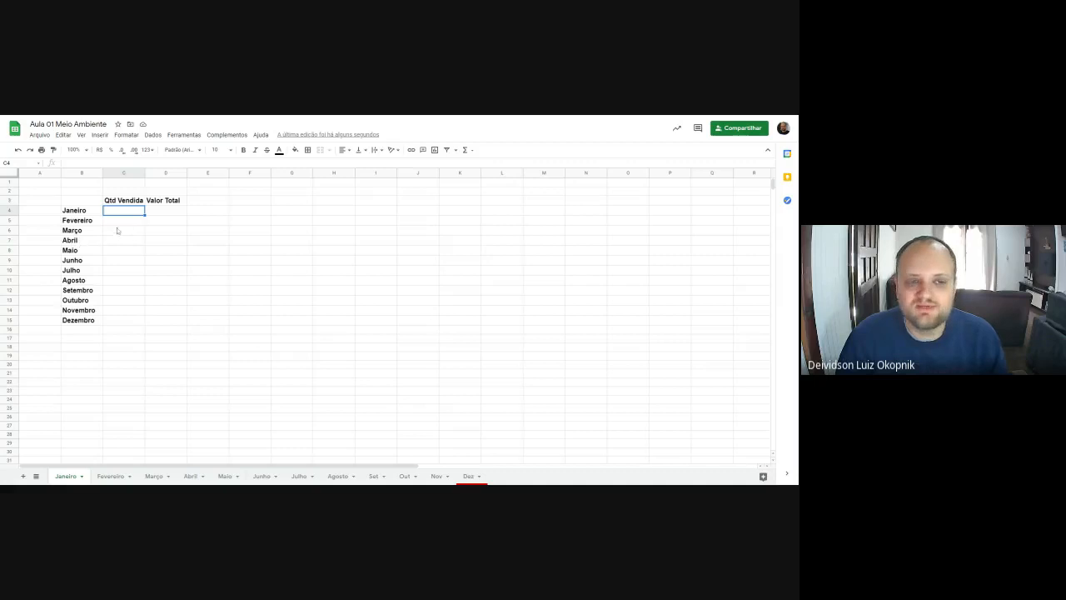
pyautogui.press('Down')
pyautogui.click(68, 212)
pyautogui.click(83, 229)
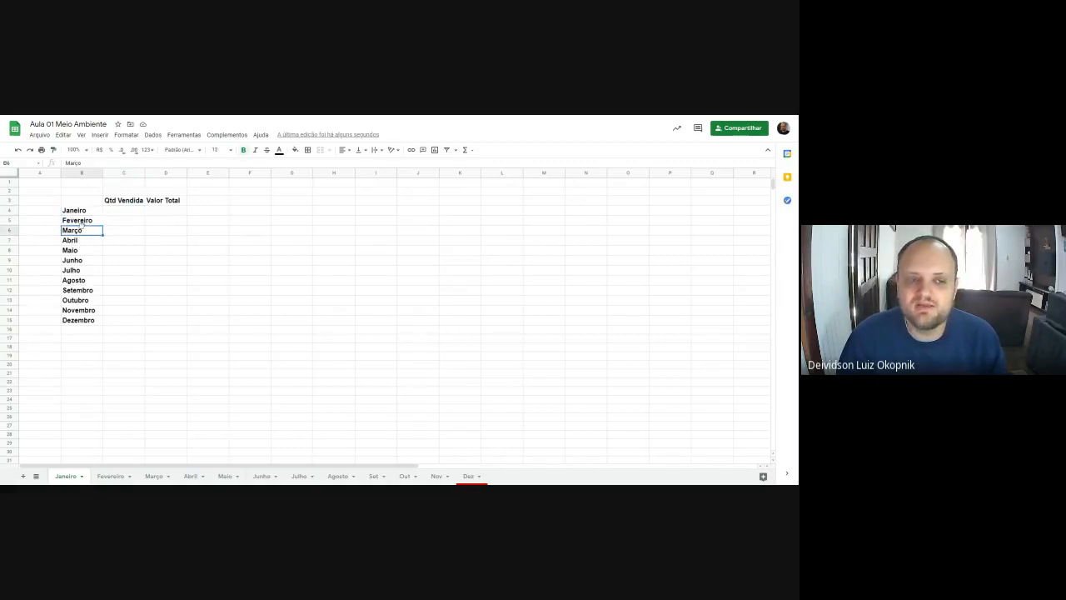
pyautogui.click(79, 223)
pyautogui.click(76, 233)
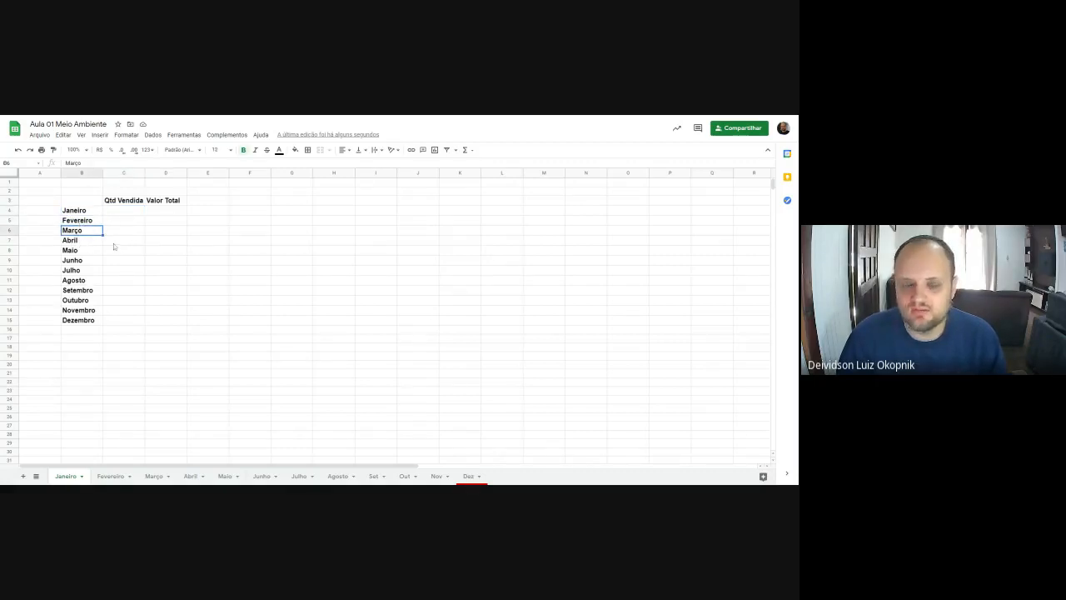
pyautogui.click(120, 234)
pyautogui.click(121, 213)
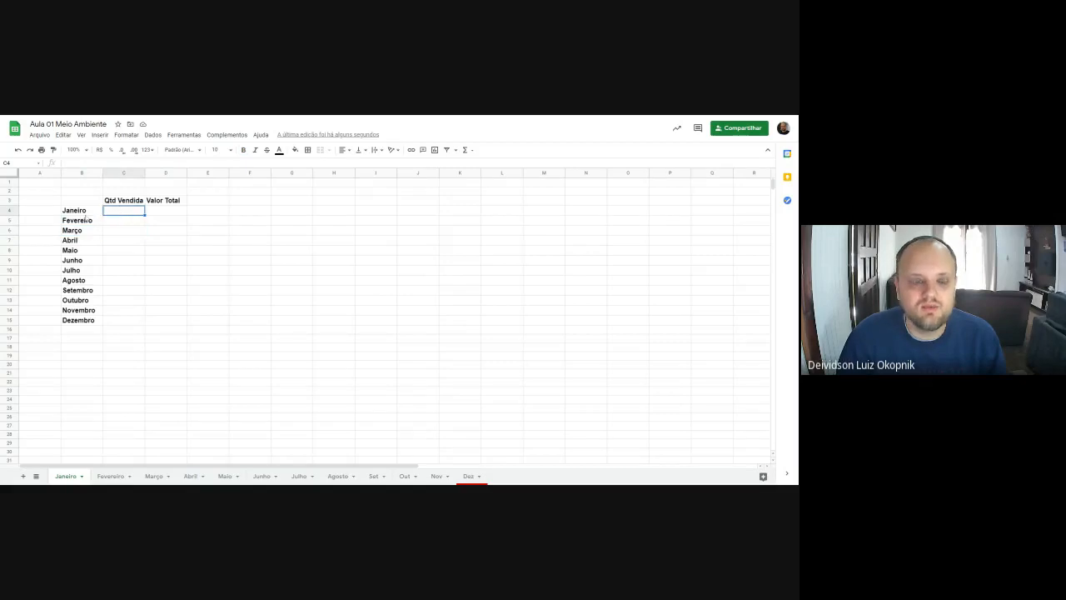
pyautogui.moveTo(84, 215); pyautogui.dragTo(83, 321)
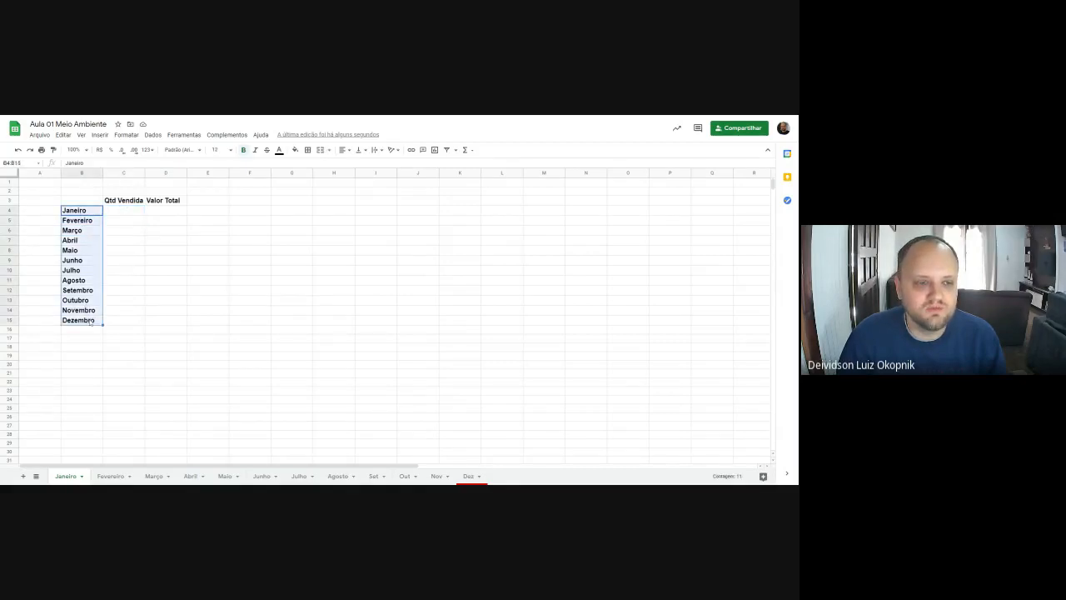
pyautogui.click(83, 321)
pyautogui.click(77, 215)
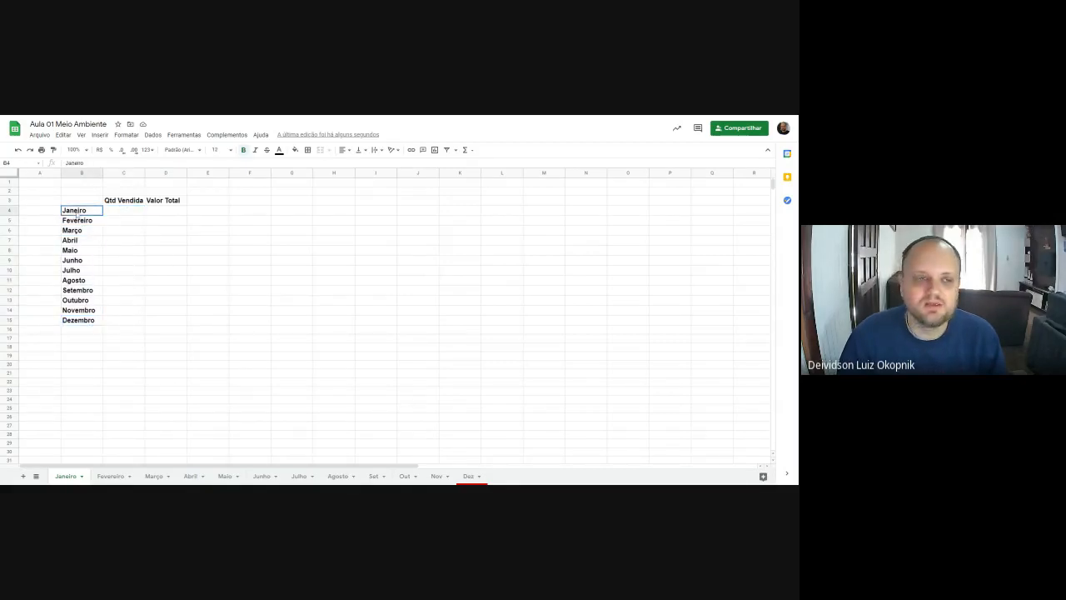
pyautogui.click(133, 213)
pyautogui.click(156, 214)
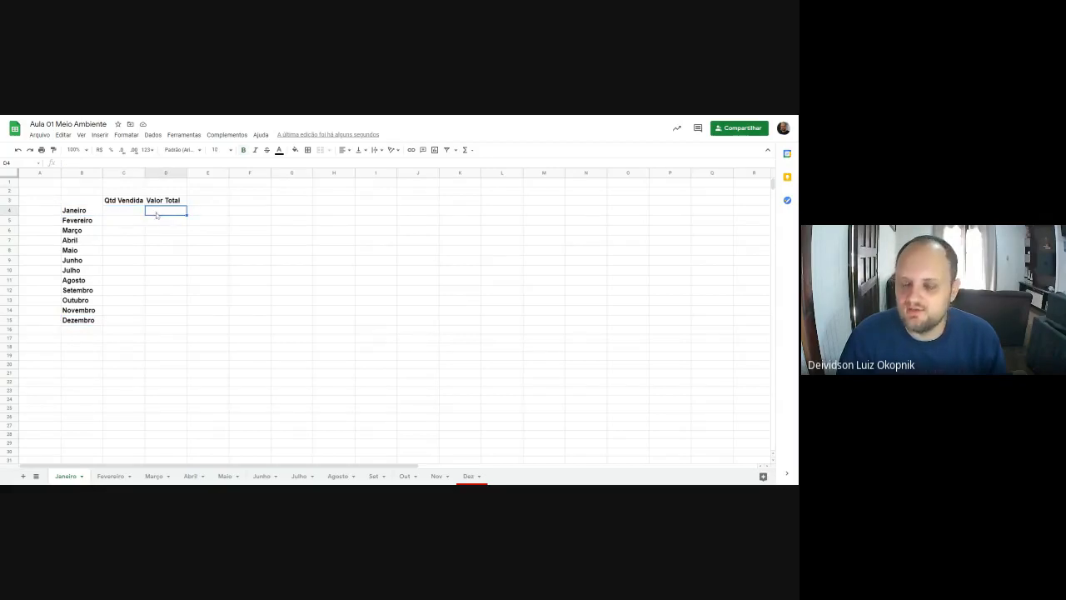
# Step: Enter the quantities sold for Janeiro, Fevereiro and Março in C4:C6 as 156, 178 and 120
pyautogui.click(124, 215)
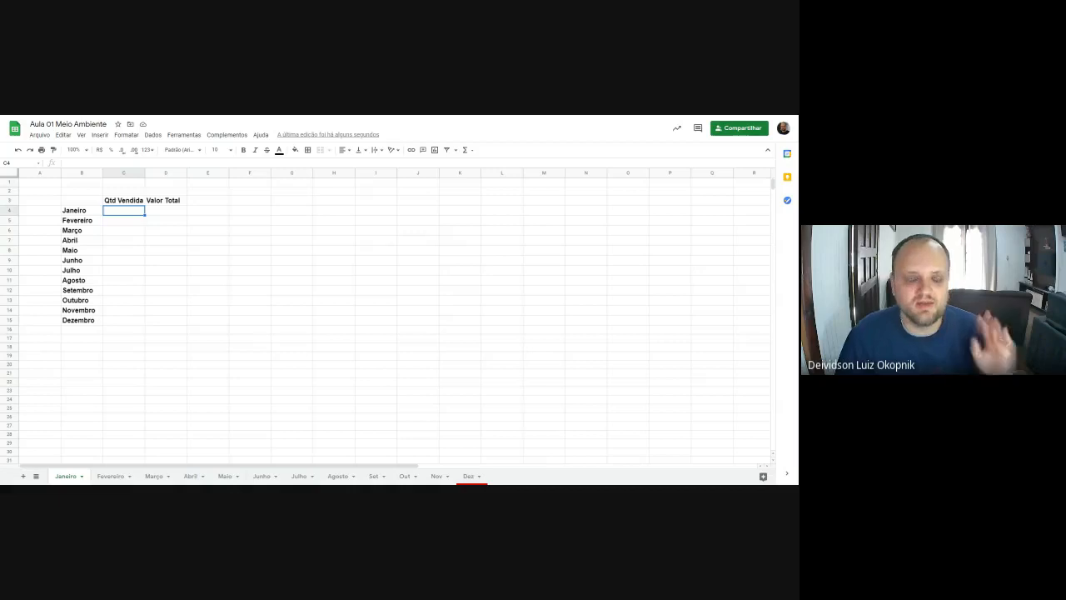
pyautogui.write('1')
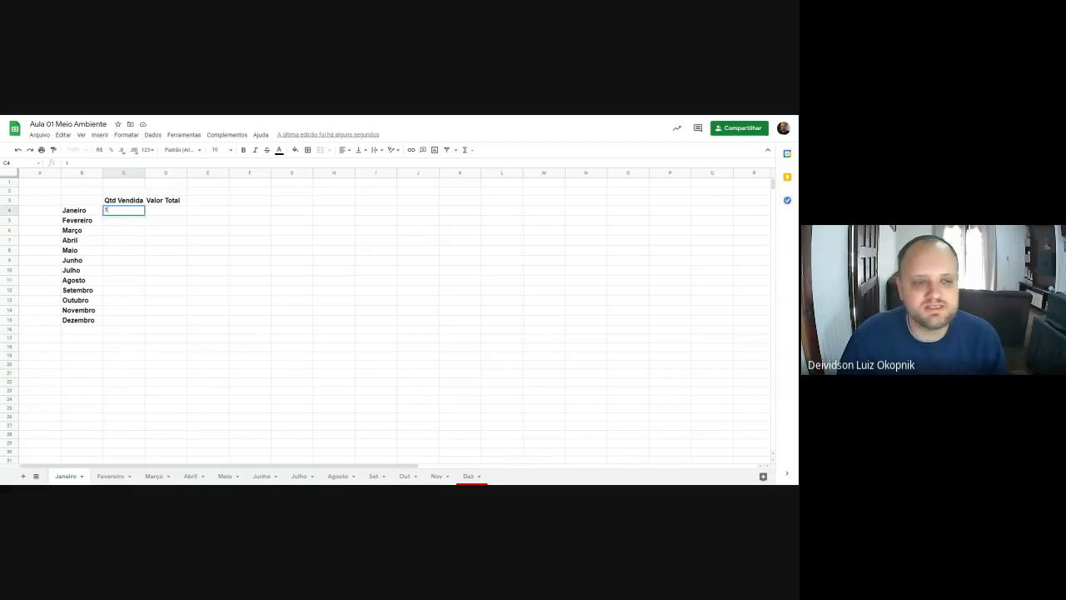
pyautogui.write('56')
pyautogui.press('Return')
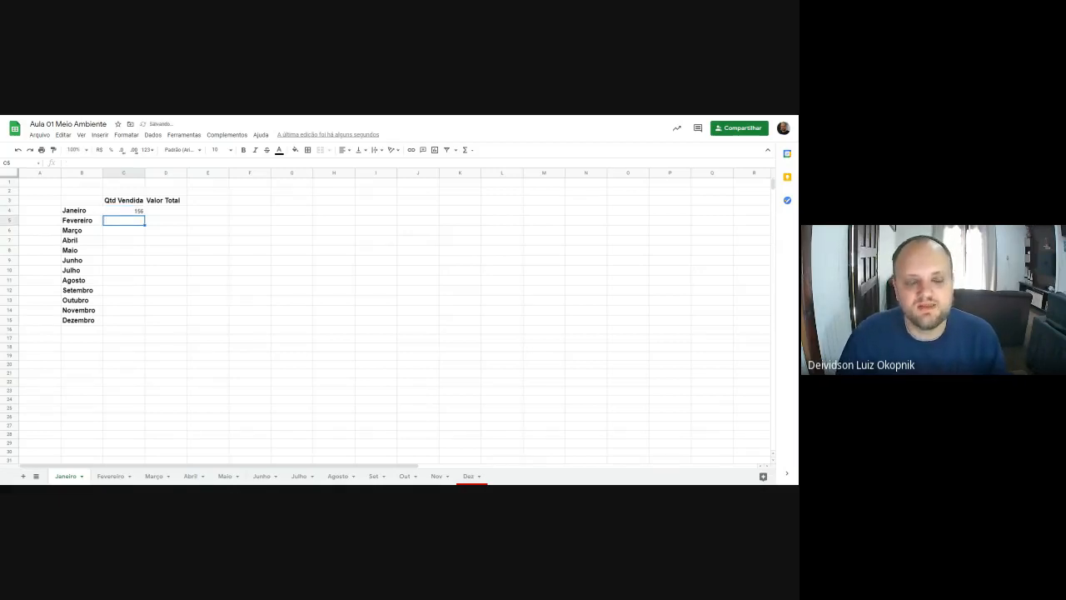
pyautogui.write('1')
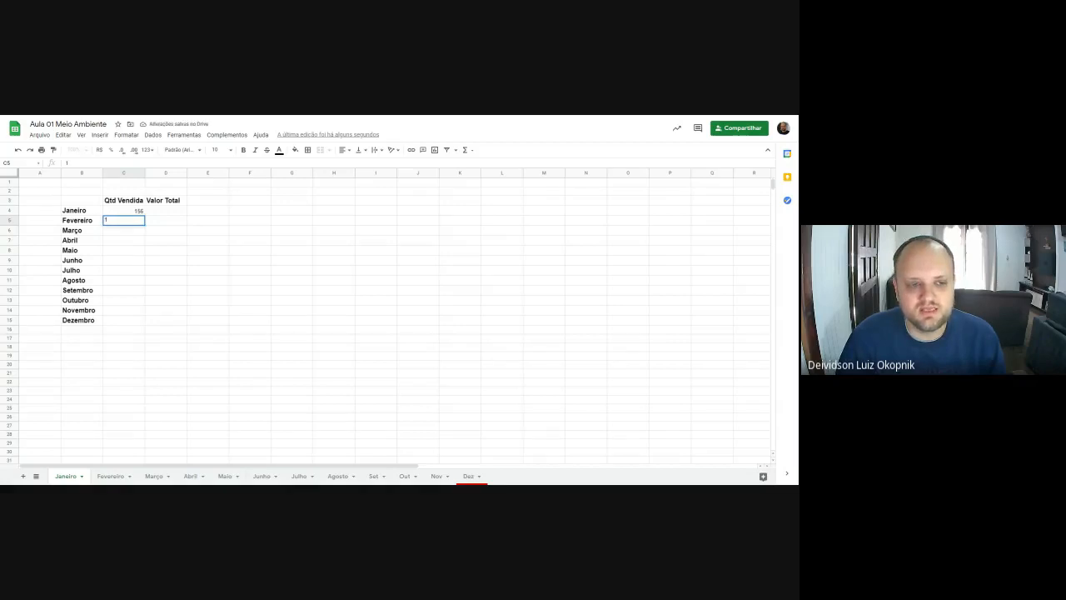
pyautogui.write('78')
pyautogui.press('Return')
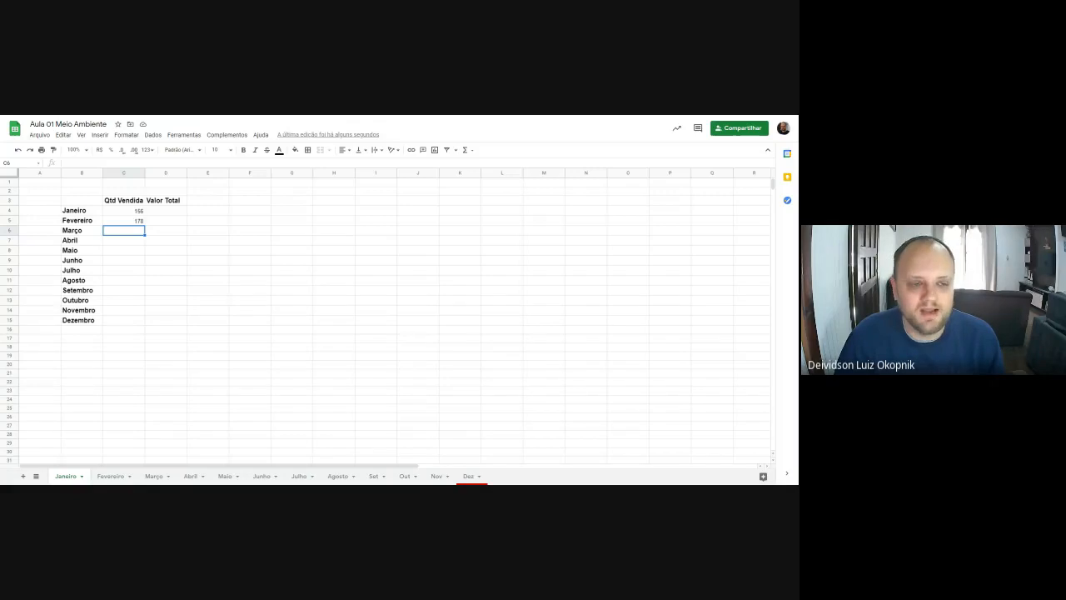
pyautogui.write('120')
pyautogui.press('Return')
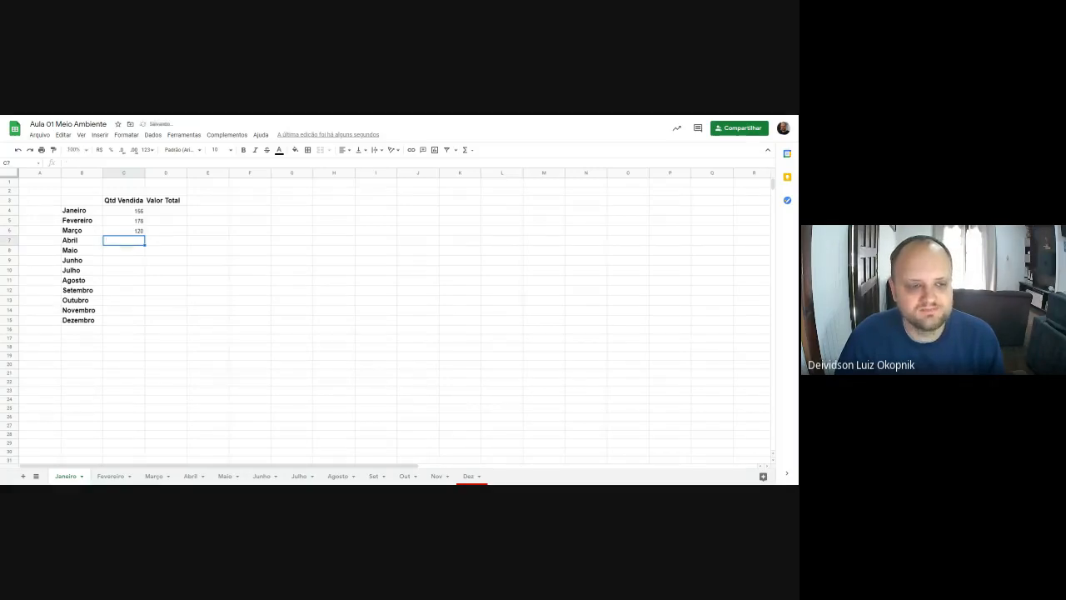
# Step: Enter the quantities sold for Abril, Maio and Junho in C7:C9 as 96, 22 and 19
pyautogui.write('96')
pyautogui.press('Return')
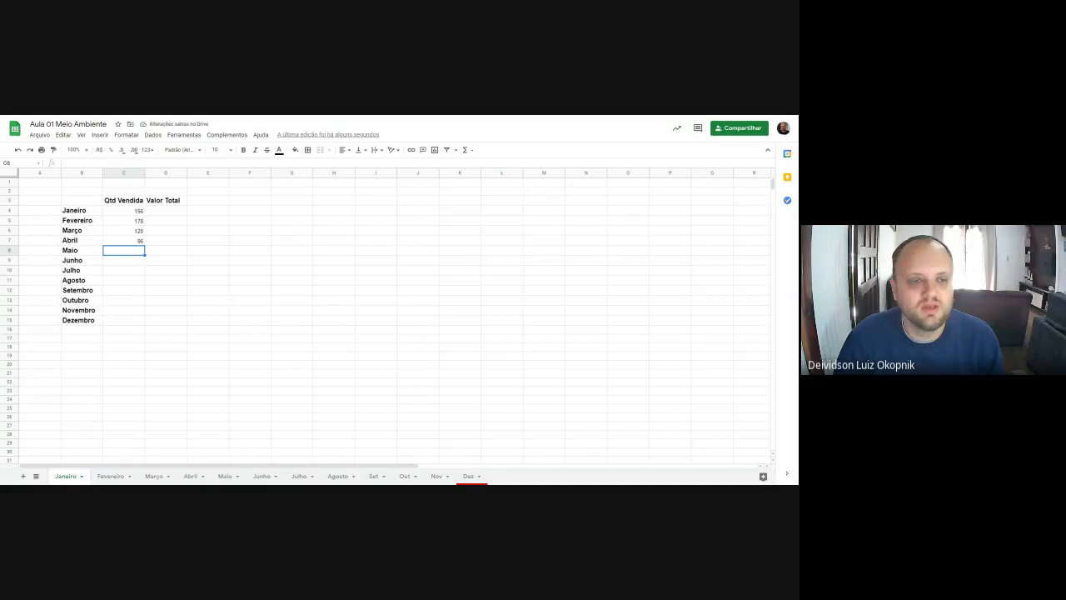
pyautogui.write('22')
pyautogui.press('Return')
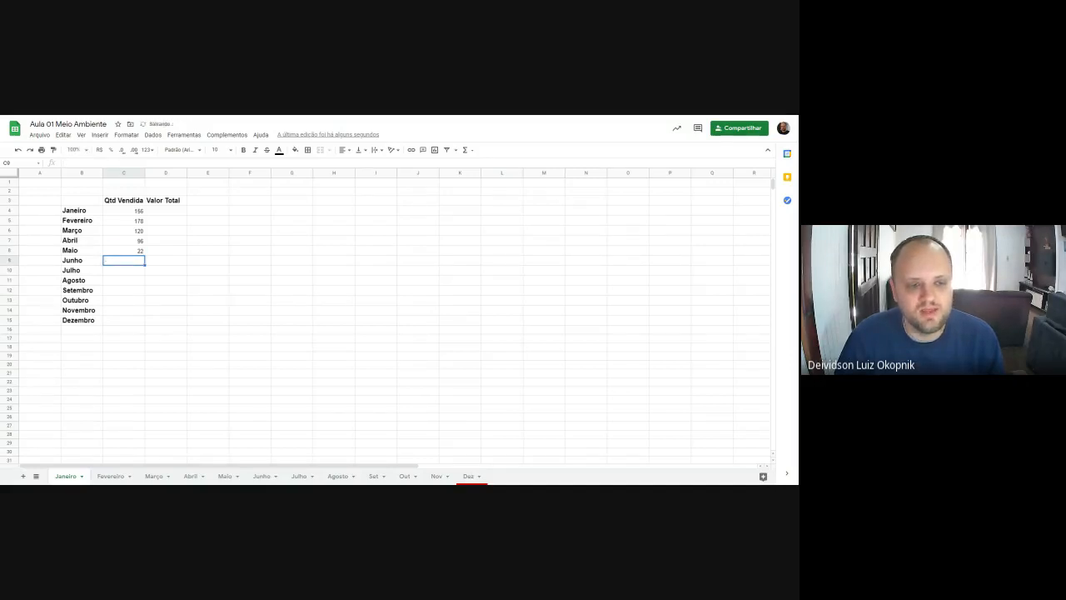
pyautogui.write('19')
pyautogui.press('Return')
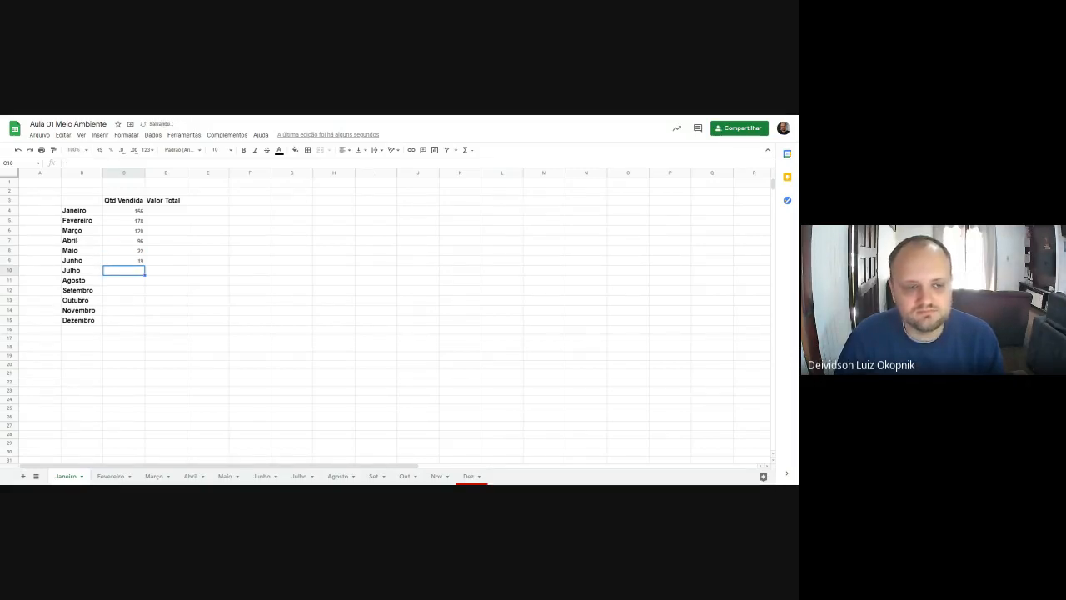
# Step: Enter the quantities sold for Julho, Agosto and Setembro in C10:C12 as 36, 49 and 60
pyautogui.write('36')
pyautogui.press('Return')
pyautogui.write('4')
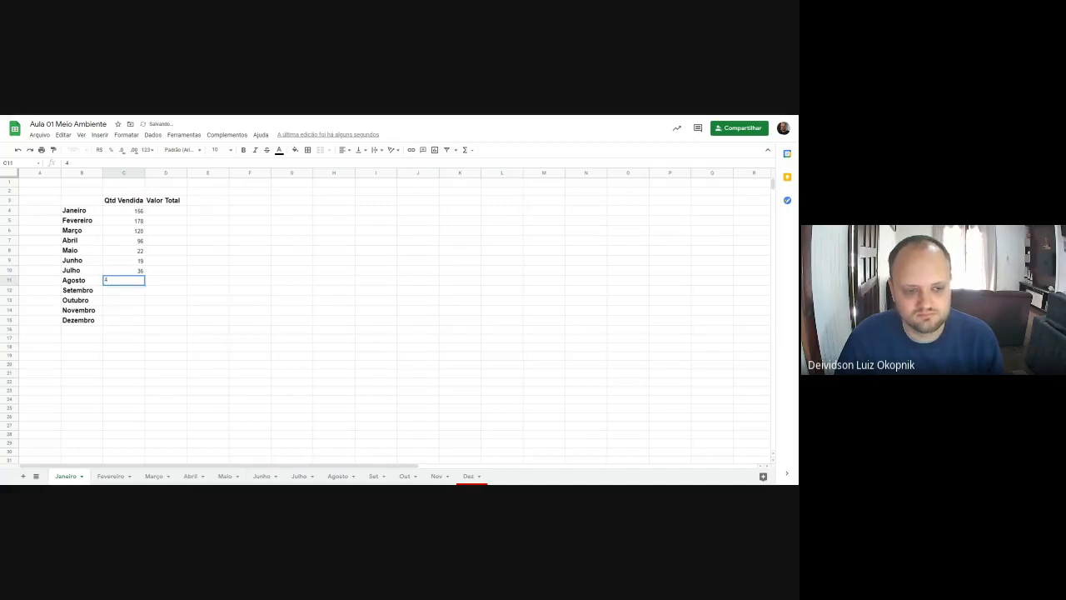
pyautogui.write('8')
pyautogui.press('Return')
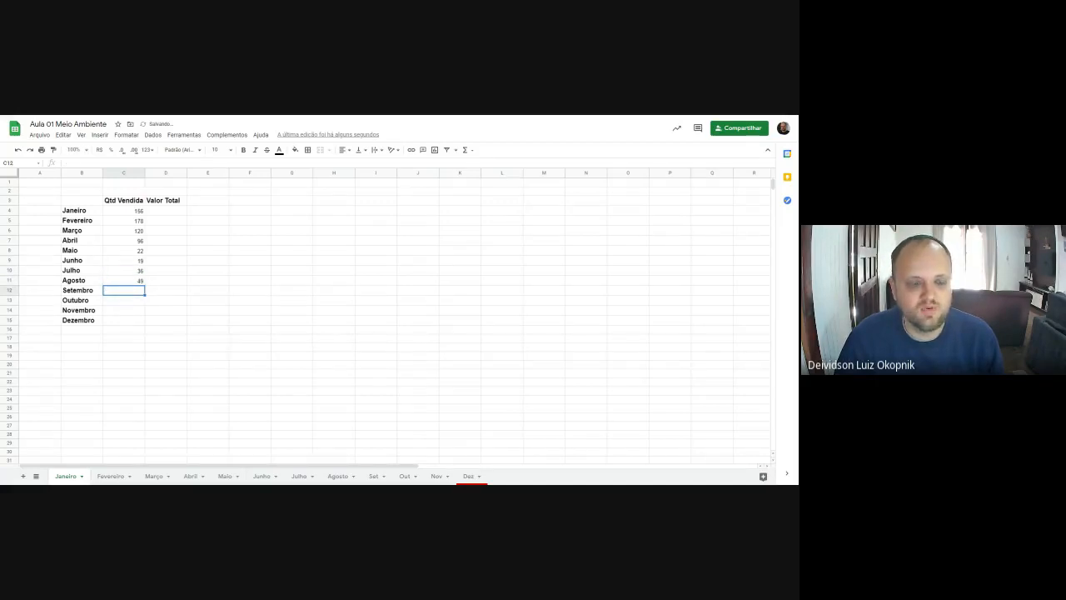
pyautogui.press('Return')
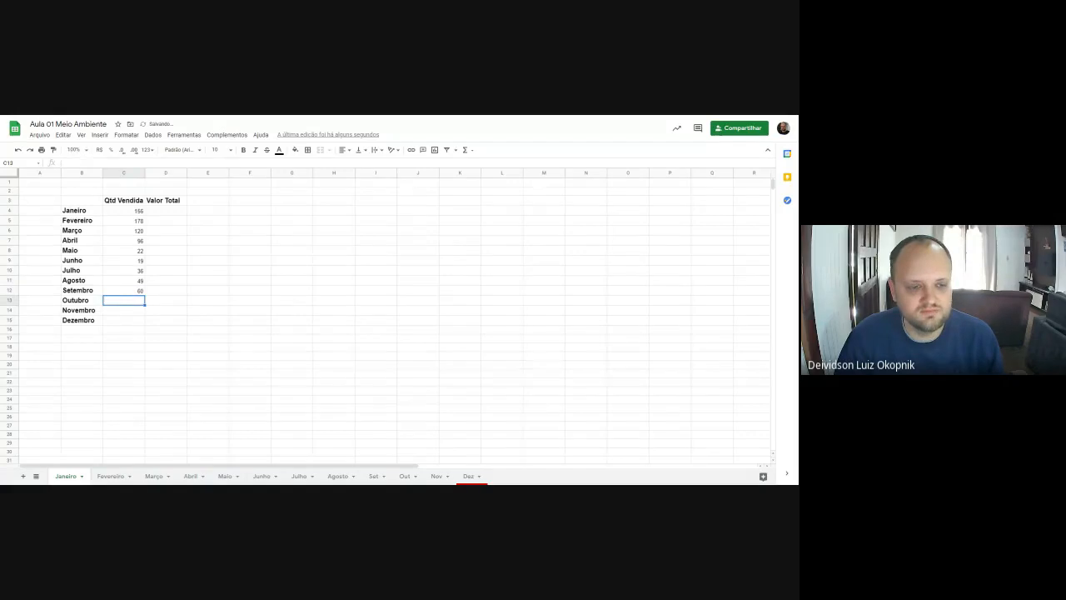
# Step: Enter the quantities sold for Outubro, Novembro and Dezembro in C13:C15 as 89, 98 and 120
pyautogui.write('89')
pyautogui.press('Return')
pyautogui.write('9')
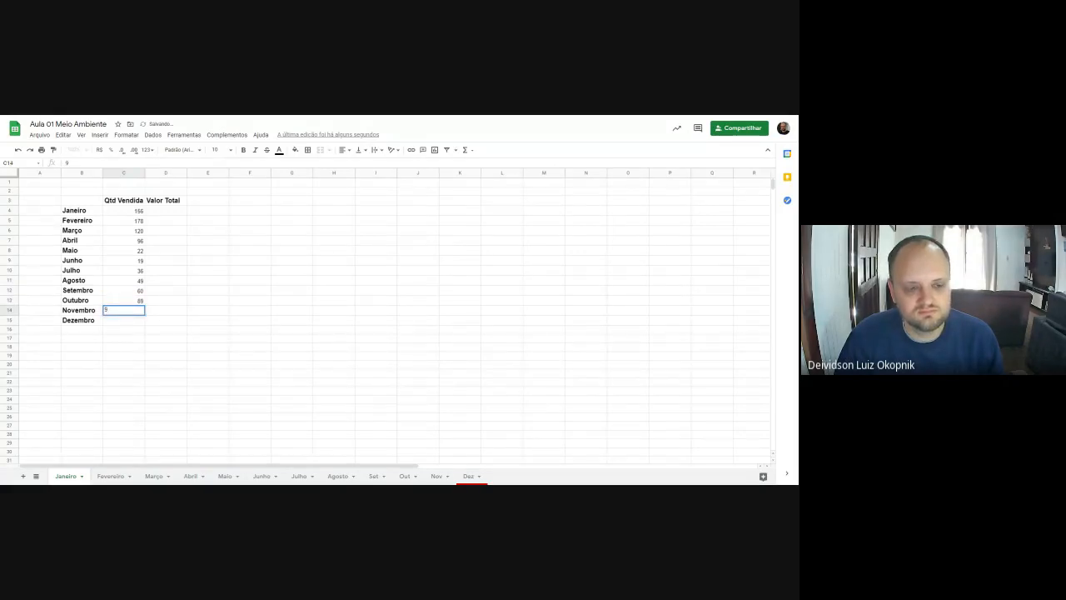
pyautogui.write('8')
pyautogui.press('Return')
pyautogui.write('10')
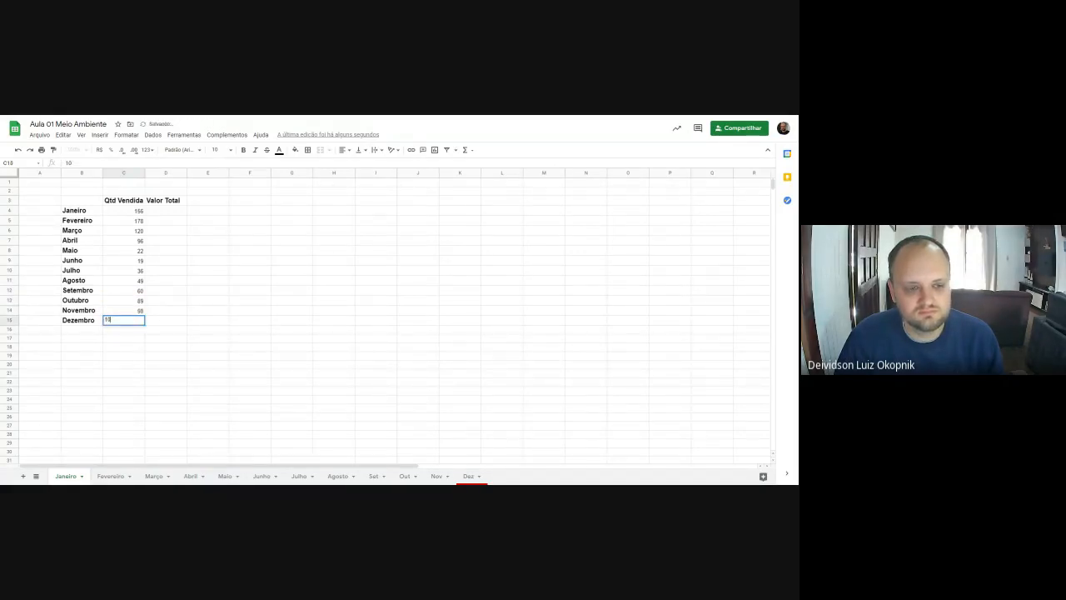
pyautogui.press('BackSpace')
pyautogui.write('20')
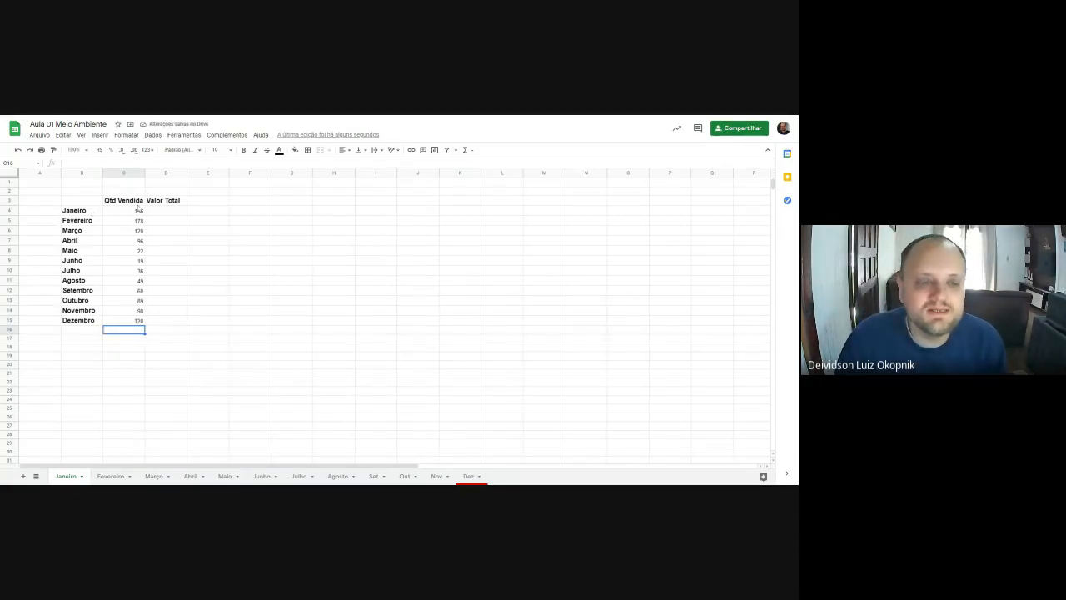
pyautogui.moveTo(123, 210); pyautogui.dragTo(125, 326)
pyautogui.click(125, 323)
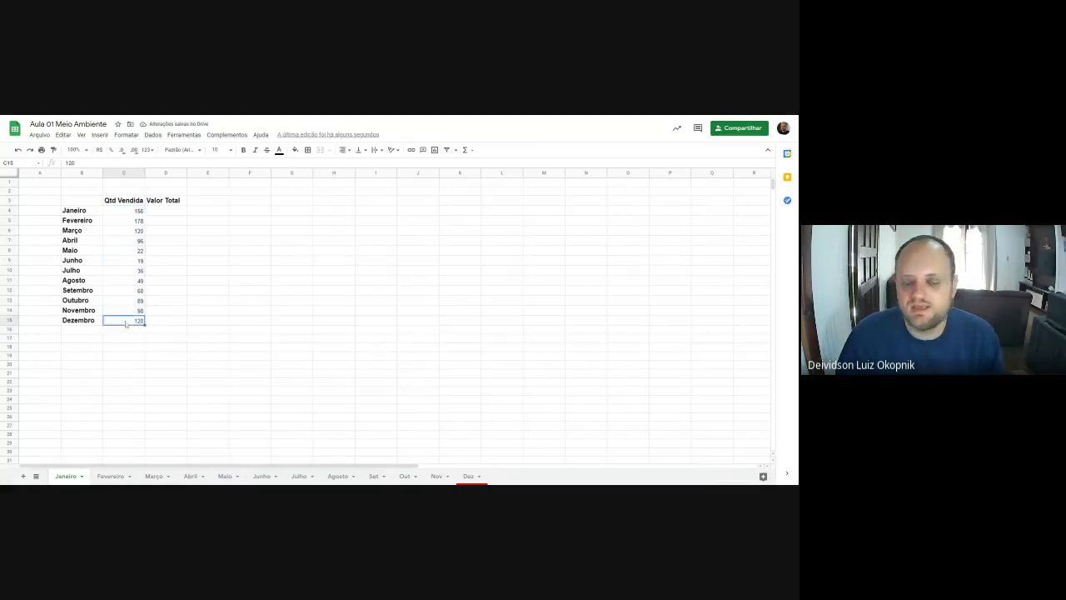
pyautogui.click(127, 212)
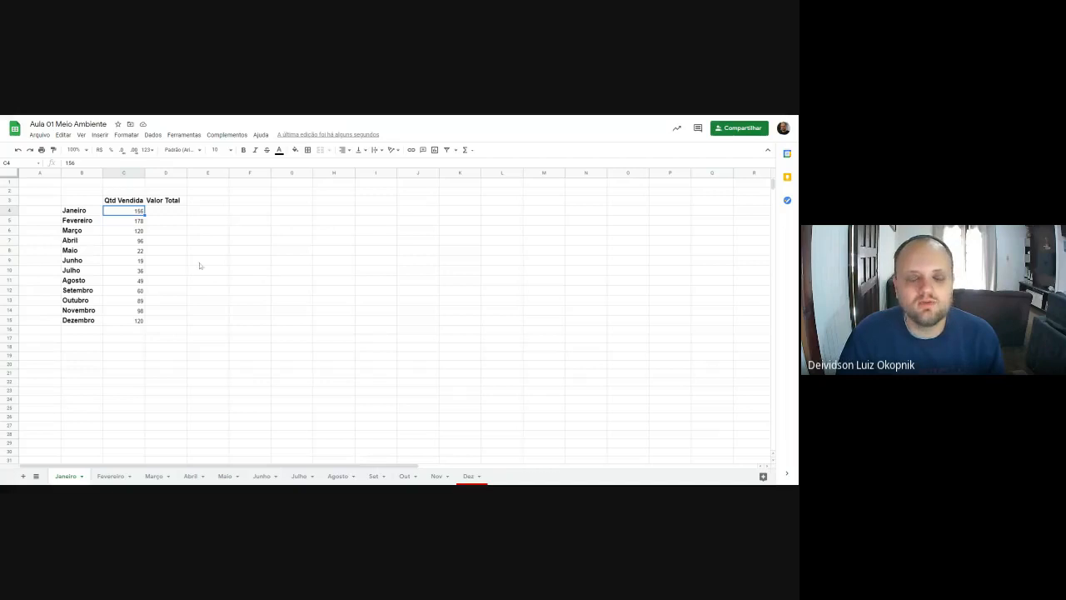
# Step: Enter the total values for Janeiro, Fevereiro and Março in D4:D6 as 1500, 1800 and 1100
pyautogui.click(168, 213)
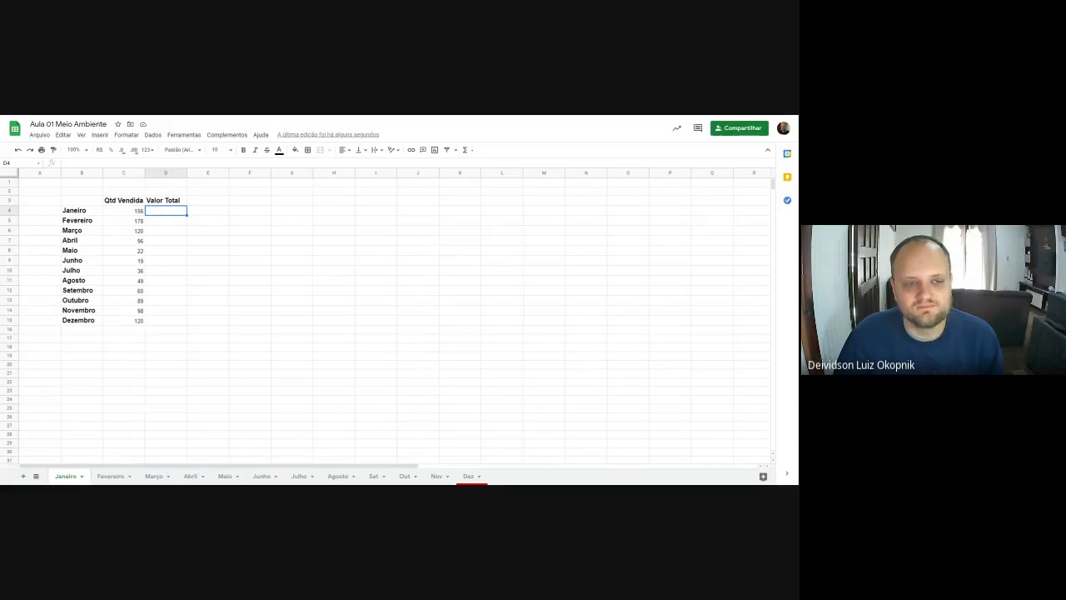
pyautogui.write('150')
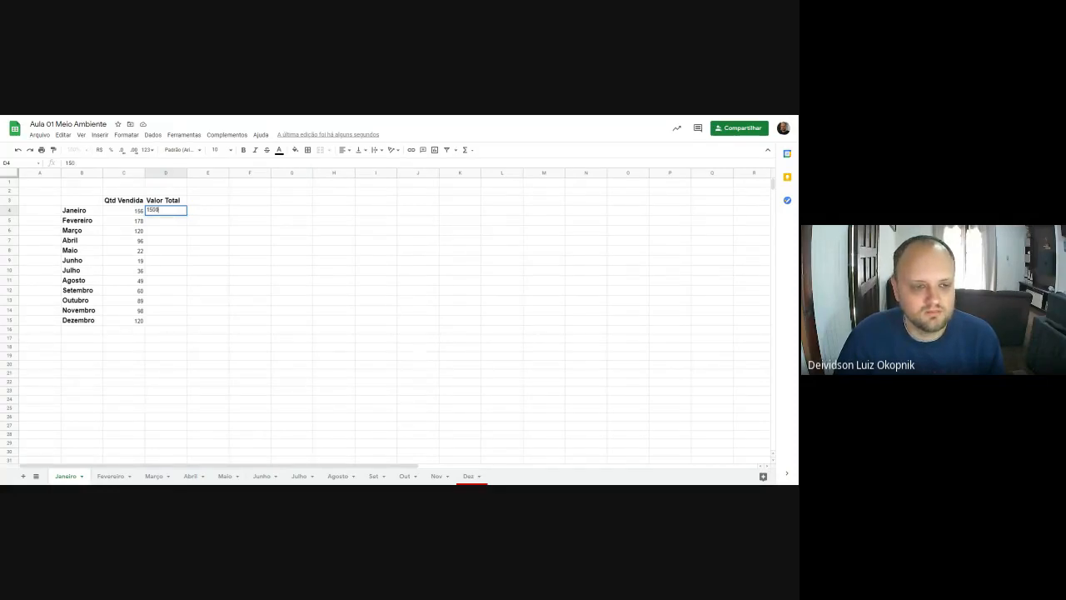
pyautogui.press('Return')
pyautogui.write('18')
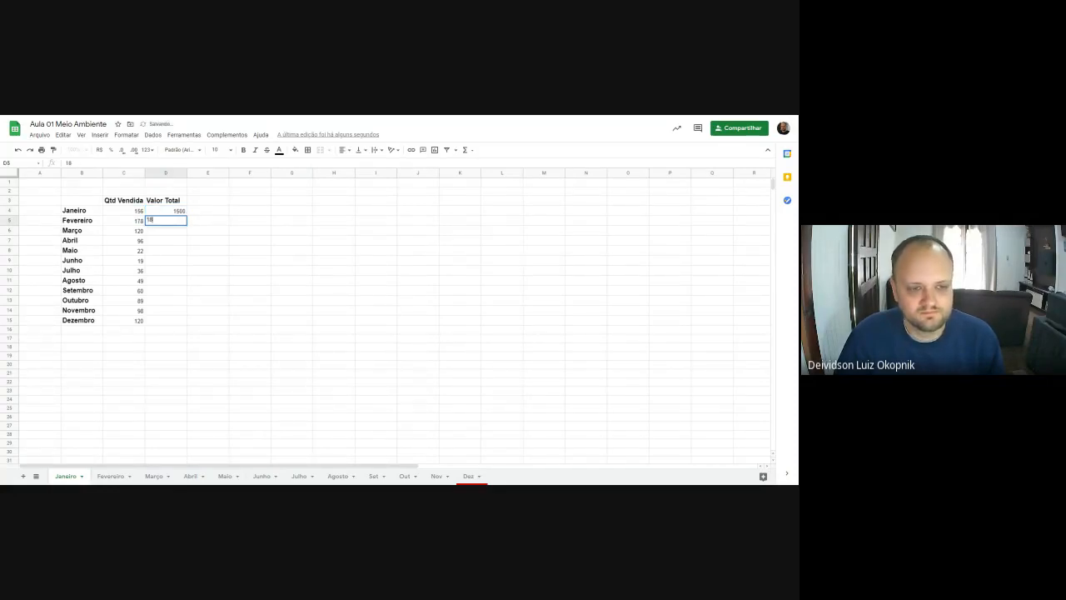
pyautogui.write('00')
pyautogui.press('Return')
pyautogui.write('1')
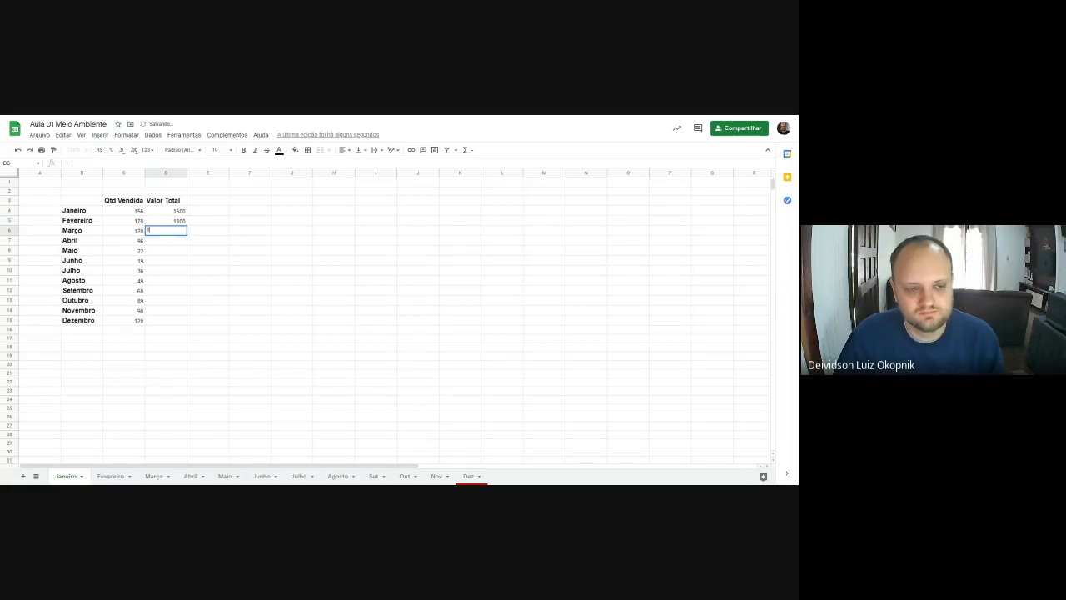
pyautogui.write('100')
pyautogui.press('Return')
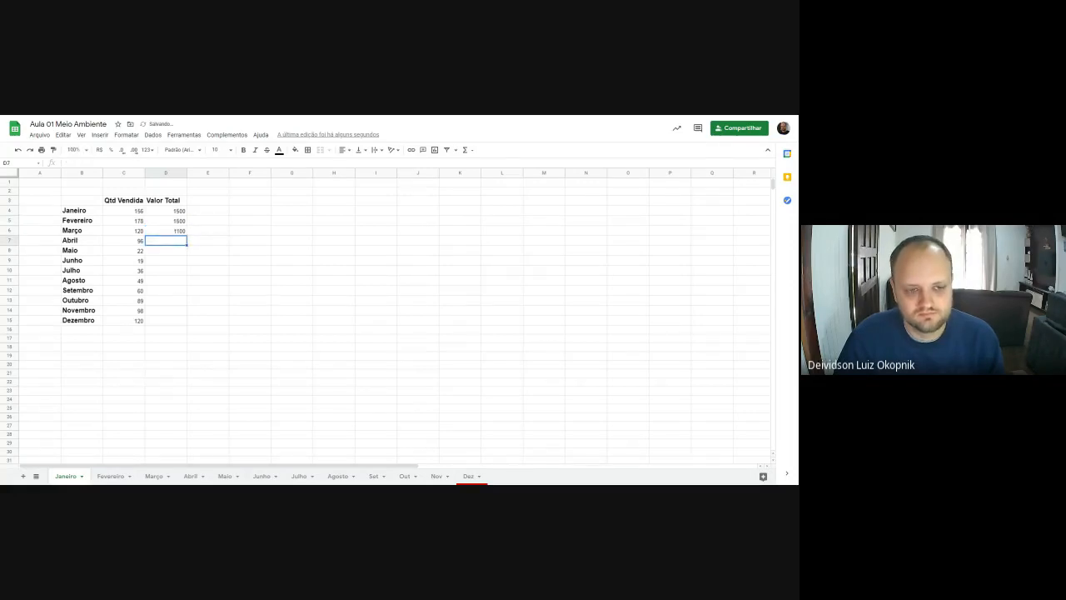
# Step: Enter the total values for Abril, Maio and Junho in D7:D9 as 1000, 300 and 200
pyautogui.write('100')
pyautogui.press('Return')
pyautogui.click(166, 240)
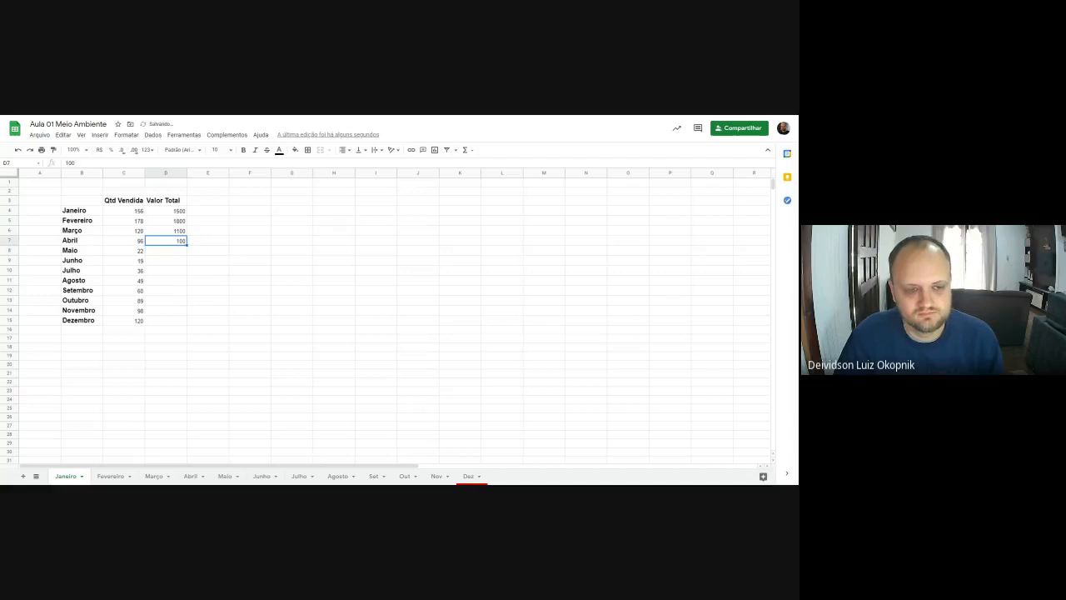
pyautogui.write('0')
pyautogui.press('Return')
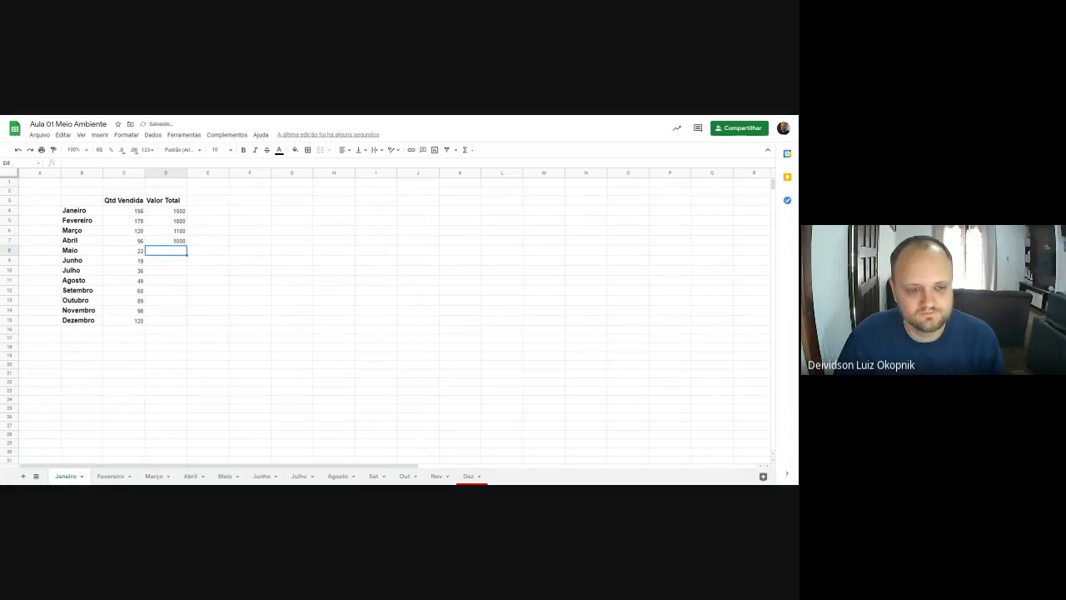
pyautogui.write('300')
pyautogui.press('Return')
pyautogui.write('200')
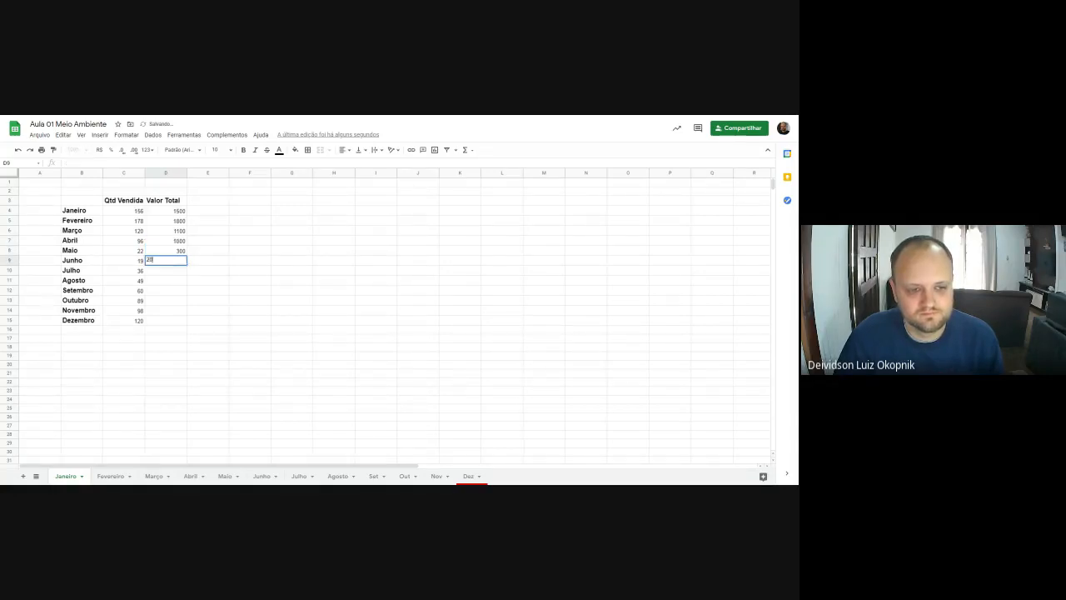
pyautogui.press('Return')
# Step: Enter the total values for Julho, Agosto and Setembro in D10:D12 as 400, 500 and 800
pyautogui.write('400')
pyautogui.press('Return')
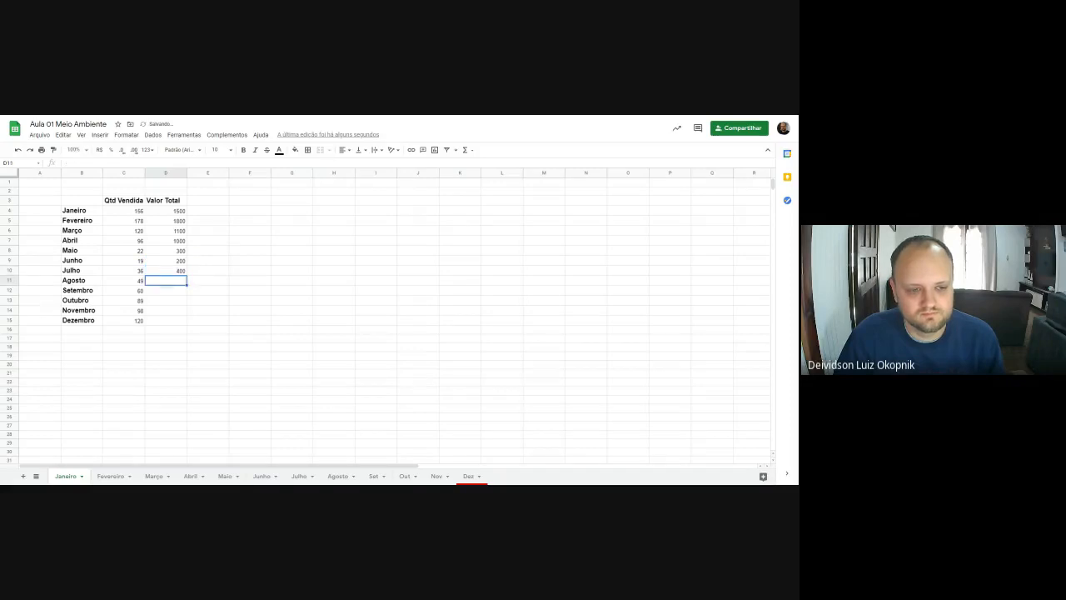
pyautogui.write('500')
pyautogui.press('Return')
pyautogui.write('800')
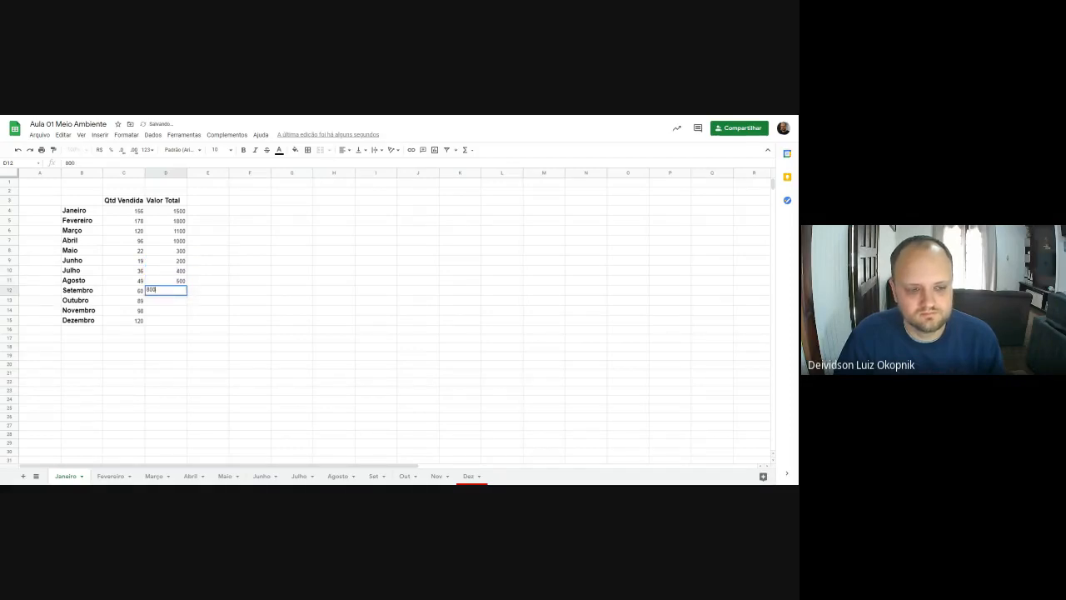
pyautogui.press('Return')
# Step: Enter the total values for Outubro, Novembro and Dezembro in D13:D15 as 1000, 1200 and 2000
pyautogui.write('1000')
pyautogui.press('Return')
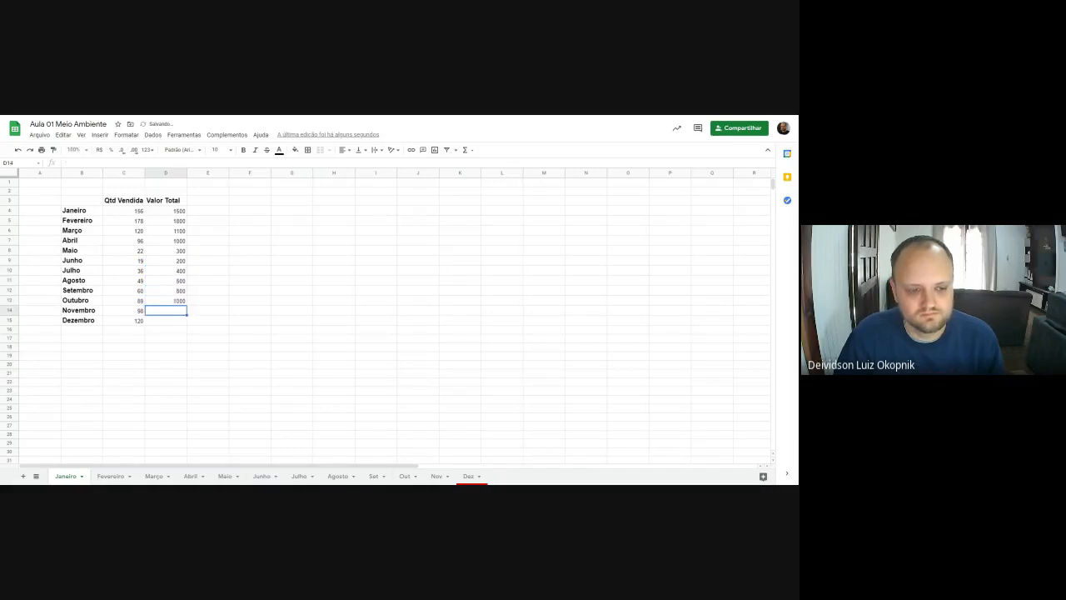
pyautogui.write('1200')
pyautogui.press('Return')
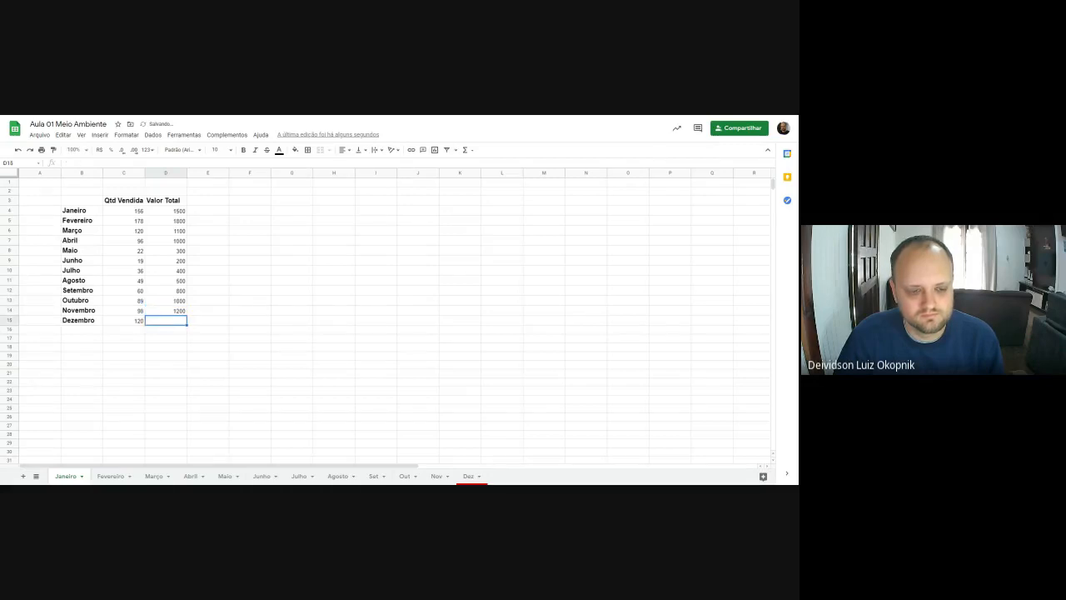
pyautogui.write('2000')
pyautogui.press('Return')
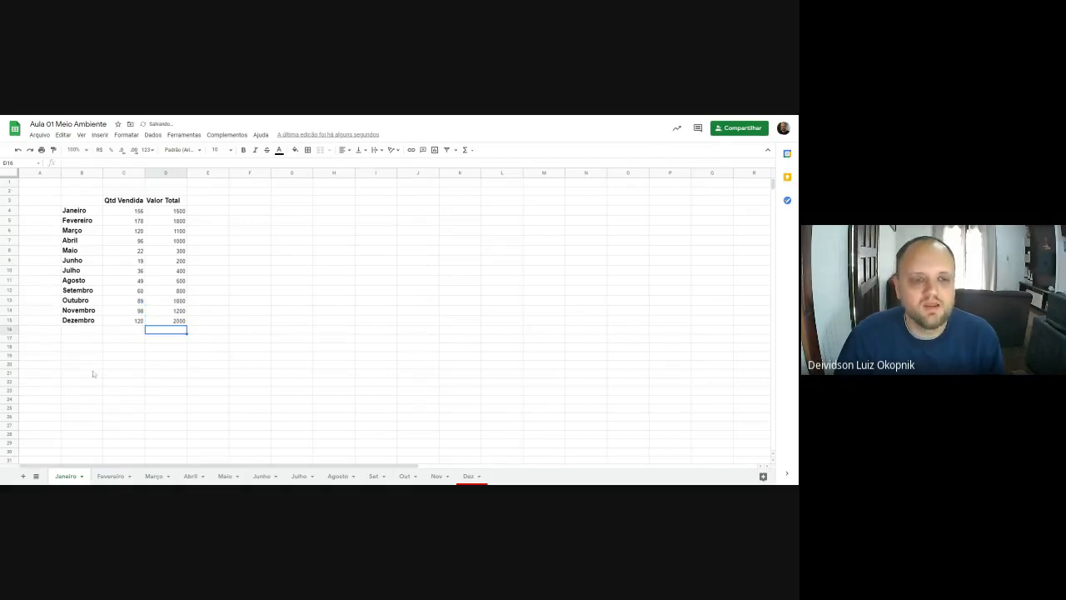
# Step: Center the Qtd Vendida and Valor Total headers in C3:D3 horizontally
pyautogui.click(130, 202)
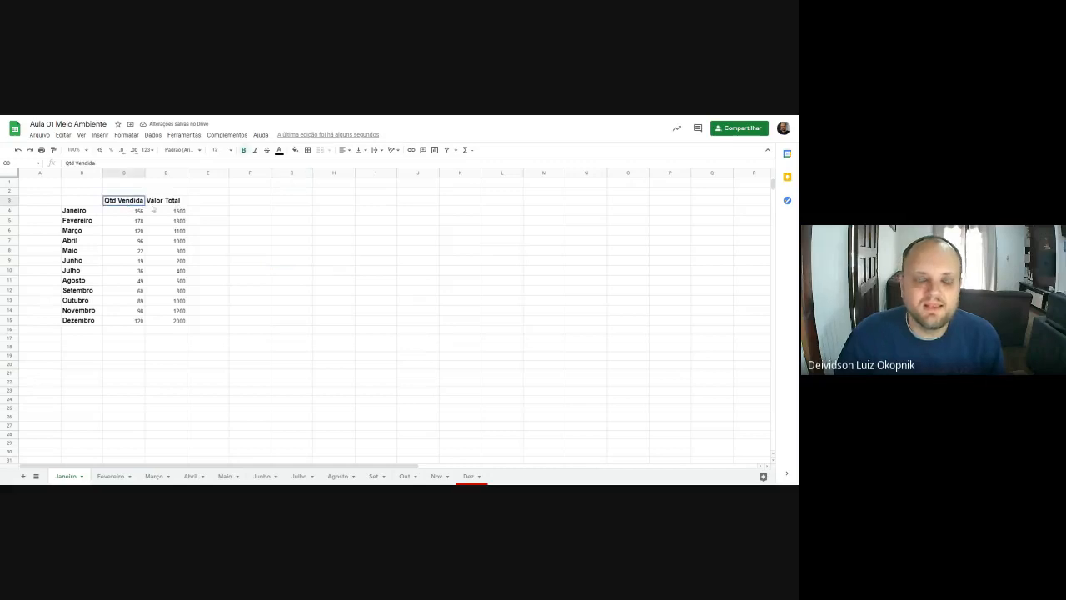
pyautogui.click(208, 300)
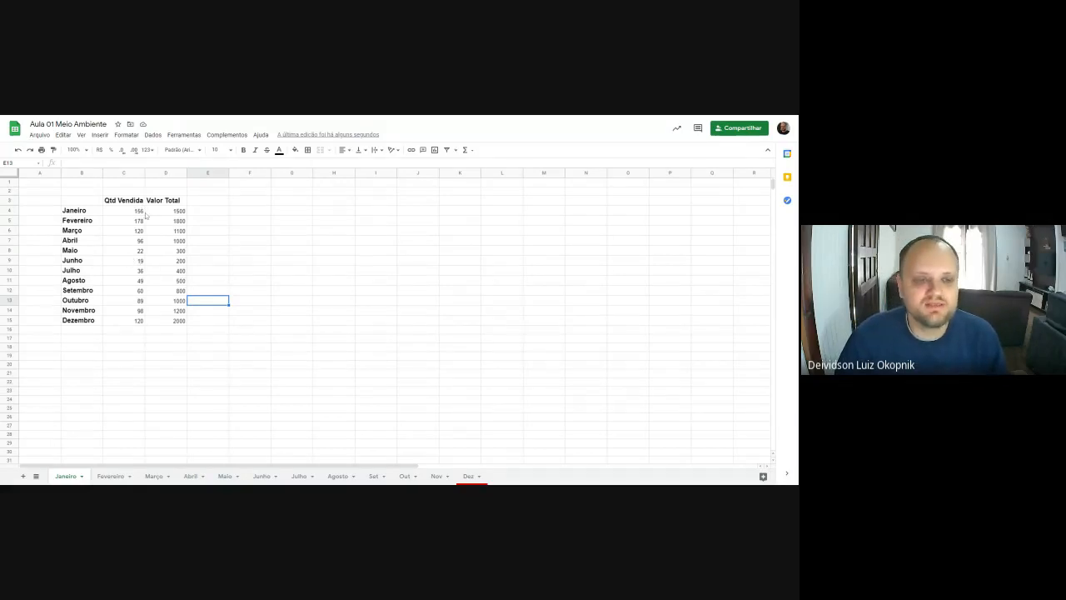
pyautogui.moveTo(120, 200); pyautogui.dragTo(192, 207)
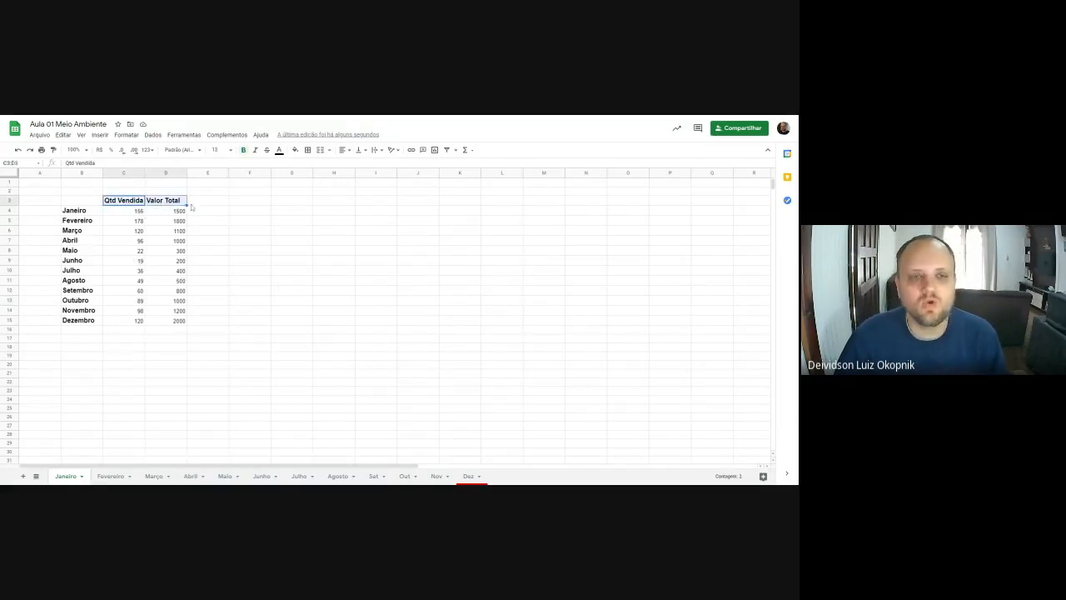
pyautogui.click(343, 150)
pyautogui.click(358, 167)
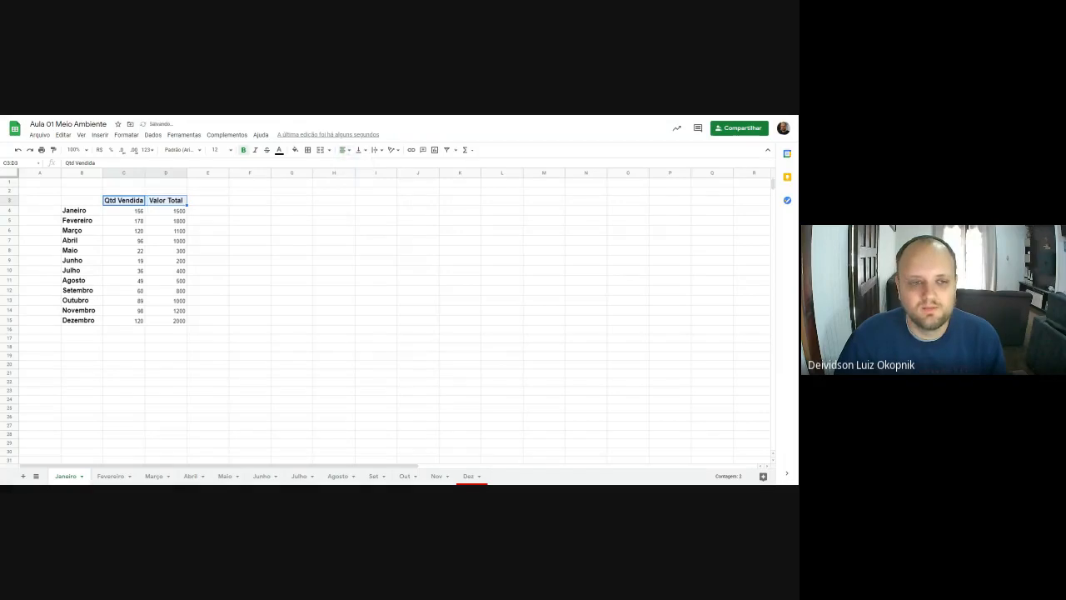
pyautogui.click(301, 255)
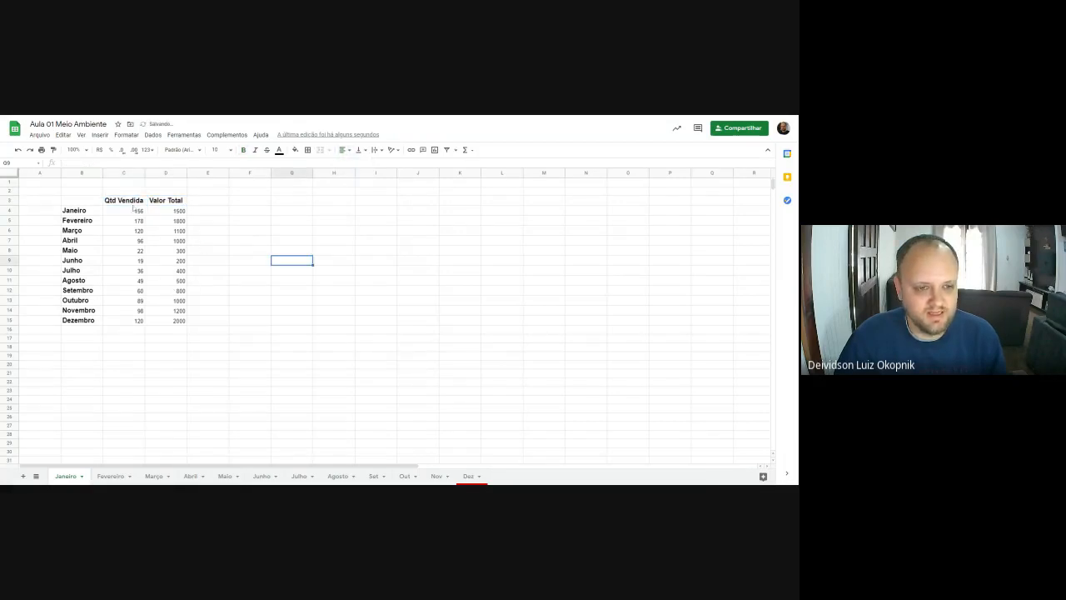
# Step: Review the entered quantities in column C and the total values in column D from Janeiro through Outubro
pyautogui.moveTo(133, 210); pyautogui.dragTo(137, 221)
pyautogui.click(140, 320)
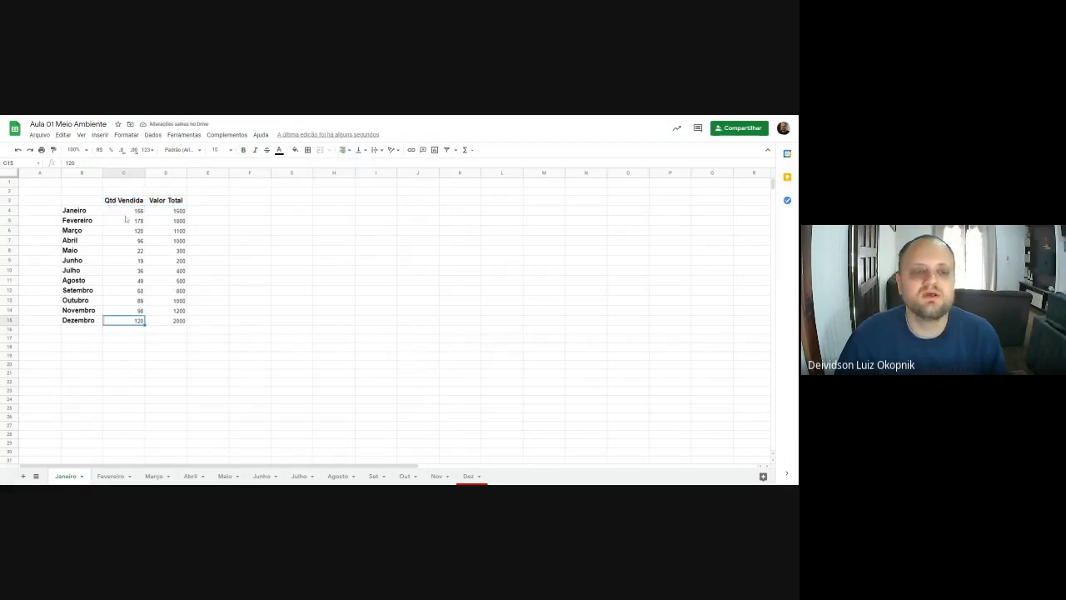
pyautogui.click(288, 251)
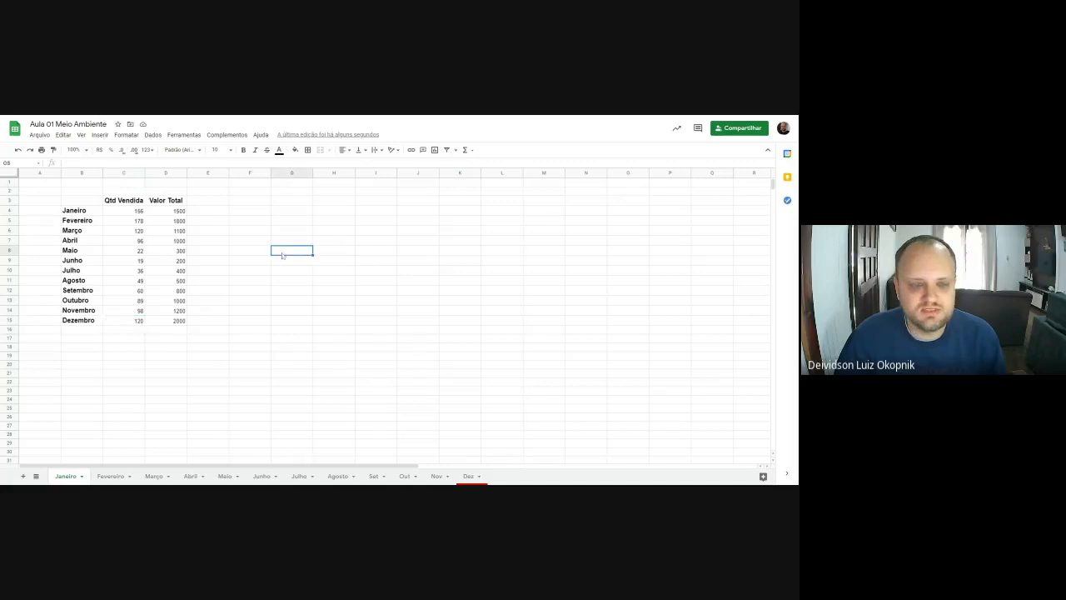
pyautogui.click(222, 231)
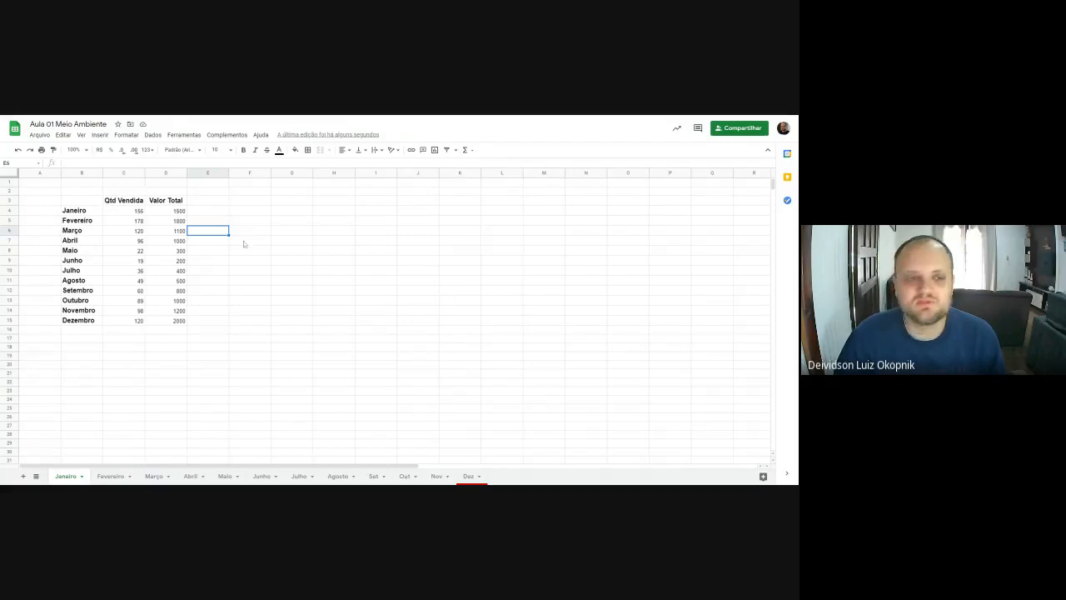
pyautogui.click(179, 211)
pyautogui.press('Down')
pyautogui.press('Down')
pyautogui.press('Down')
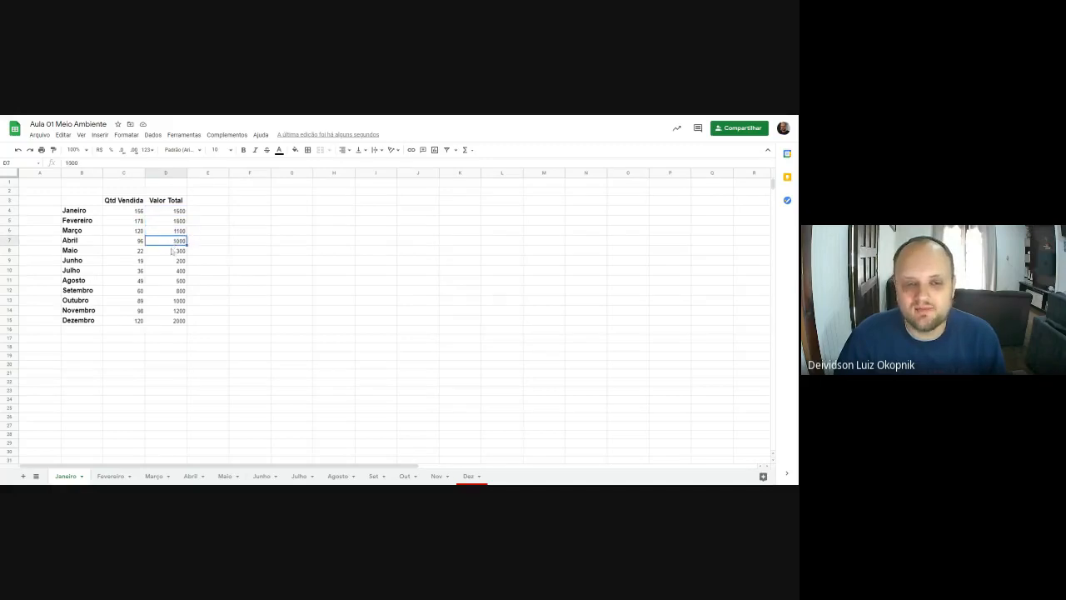
pyautogui.press('Down')
pyautogui.press('Down')
pyautogui.press('Down')
pyautogui.press('Down')
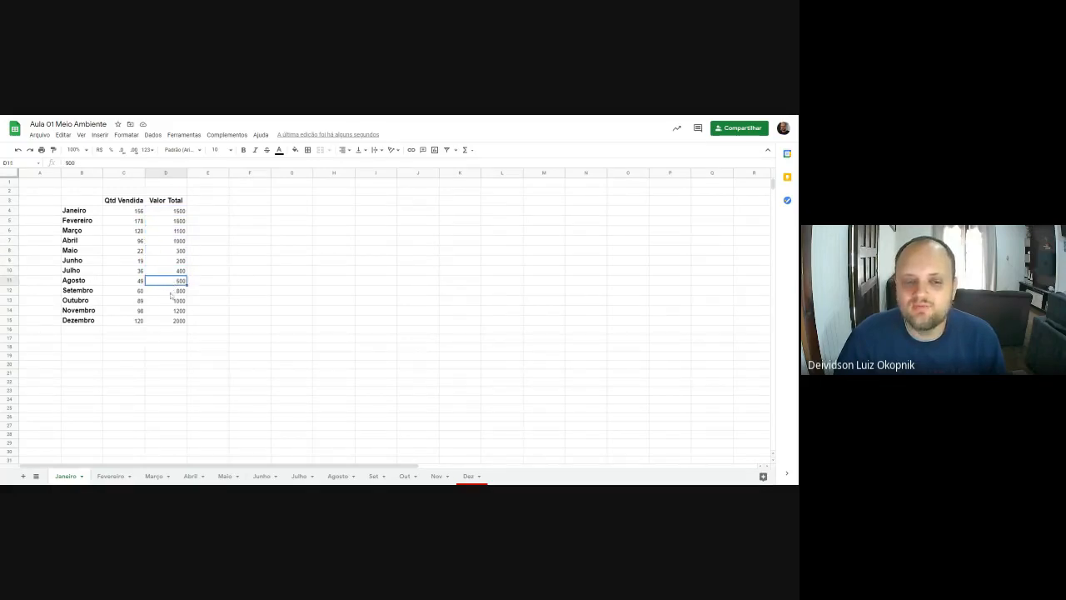
pyautogui.press('Down')
pyautogui.press('Down')
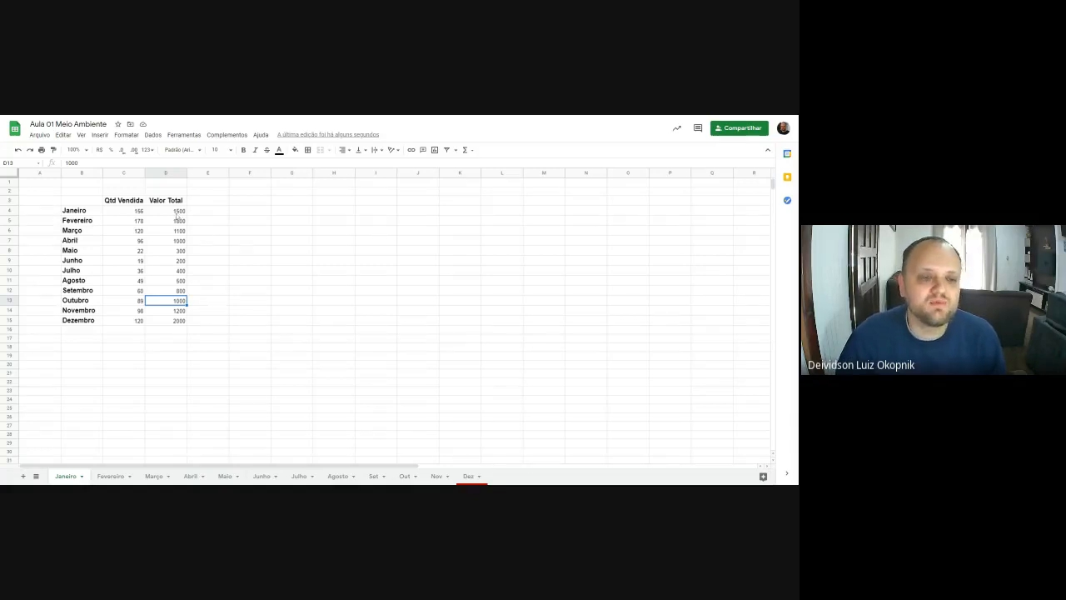
# Step: Format Janeiro's total value in D4 as currency in reais (R$)
pyautogui.press('Up')
pyautogui.press('Up')
pyautogui.press('Up')
pyautogui.press('Up')
pyautogui.press('Up')
pyautogui.press('Up')
pyautogui.press('Up')
pyautogui.press('Up')
pyautogui.press('Up')
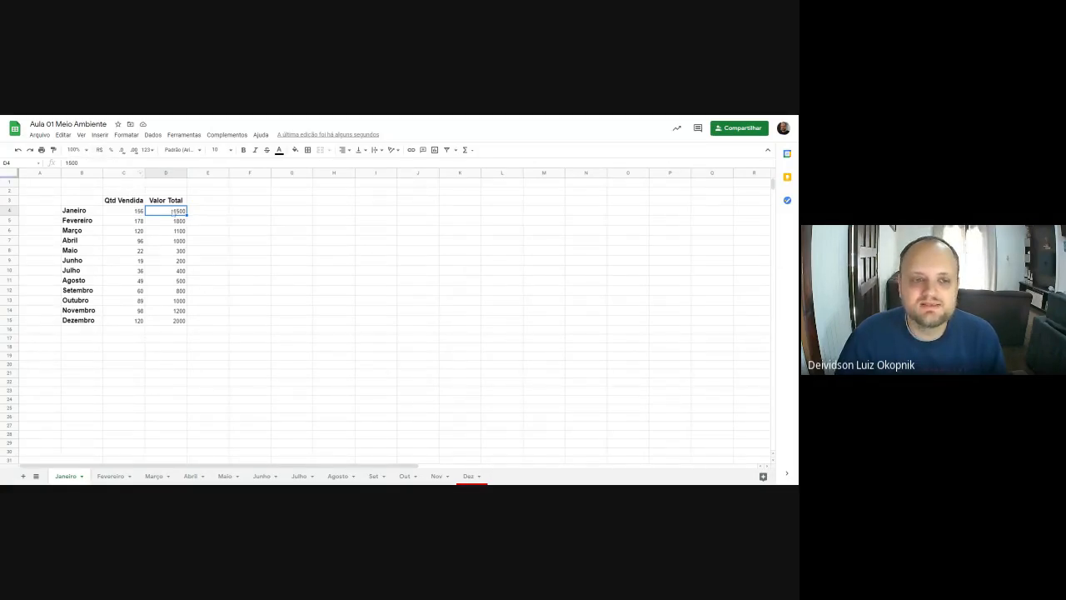
pyautogui.click(99, 150)
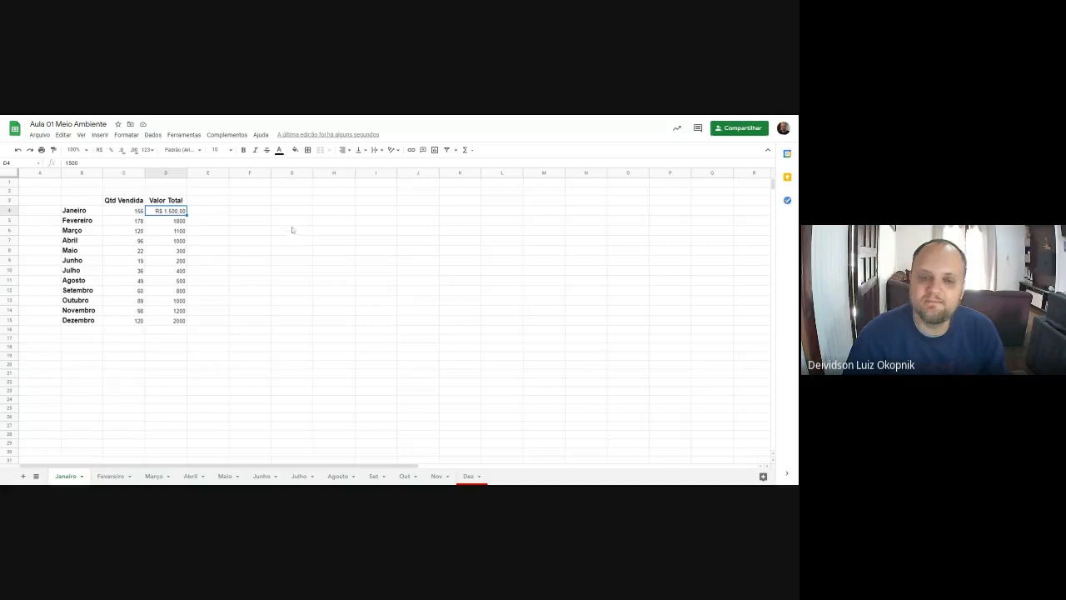
pyautogui.moveTo(291, 221); pyautogui.dragTo(506, 325)
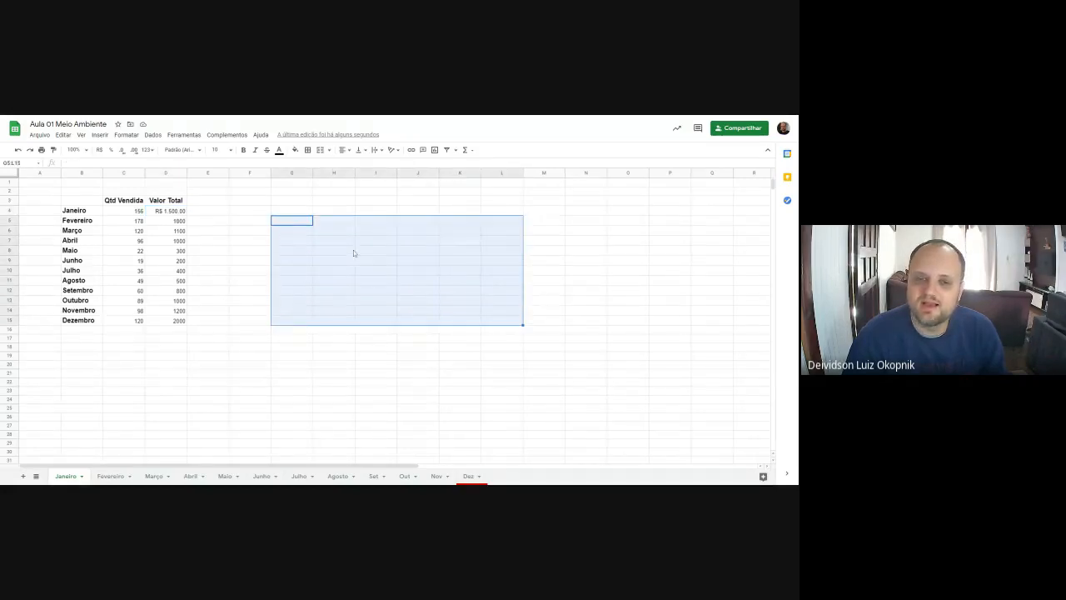
pyautogui.click(330, 240)
pyautogui.moveTo(331, 230); pyautogui.dragTo(527, 362)
pyautogui.click(367, 273)
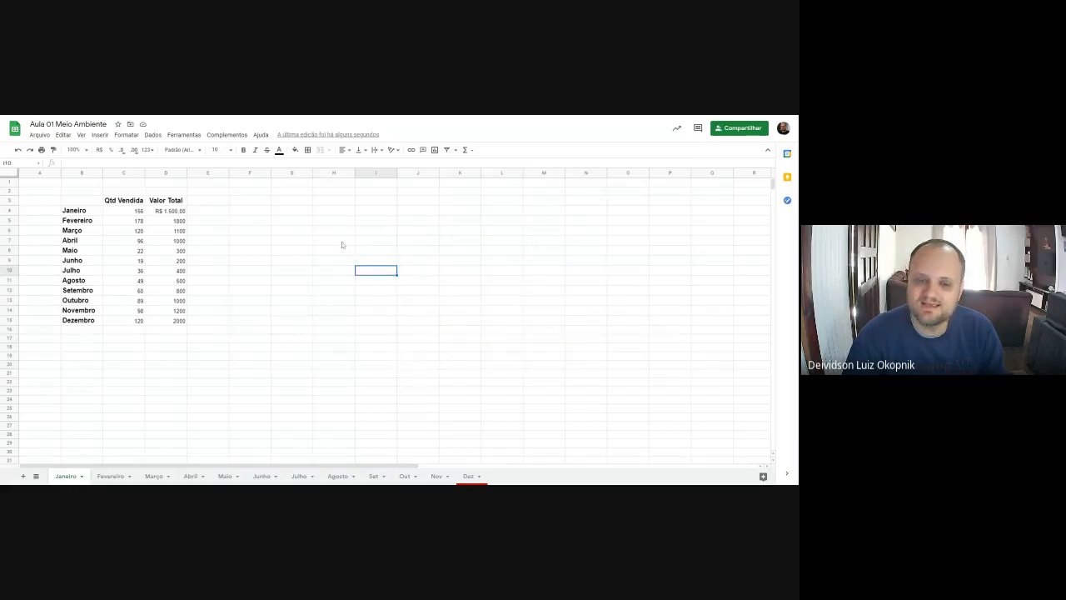
pyautogui.moveTo(341, 243); pyautogui.dragTo(341, 361)
pyautogui.click(410, 292)
pyautogui.moveTo(339, 282); pyautogui.dragTo(495, 291)
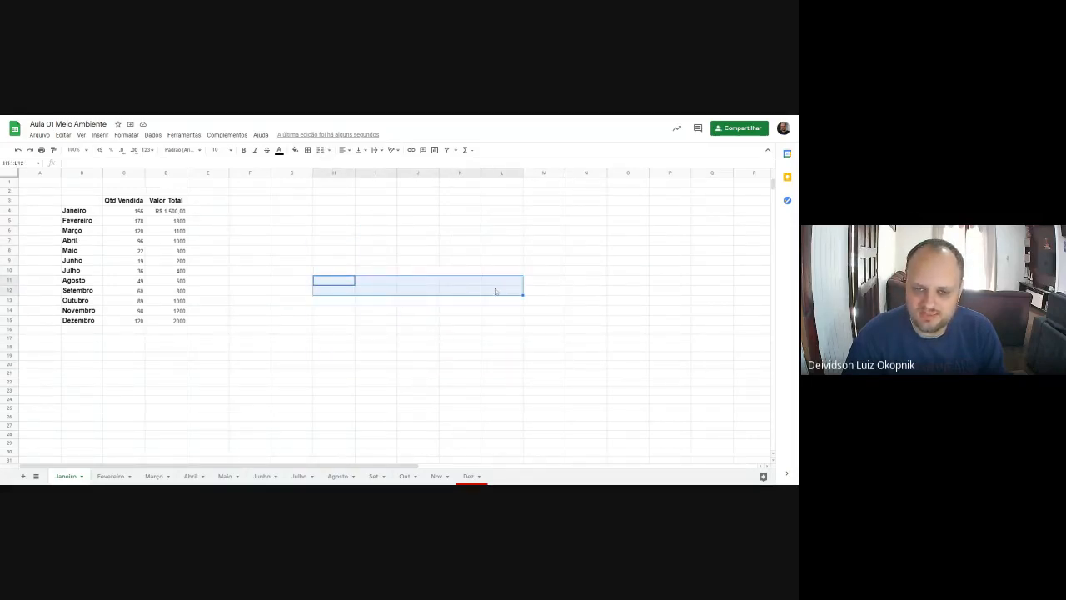
pyautogui.click(363, 265)
pyautogui.moveTo(333, 250); pyautogui.dragTo(504, 265)
pyautogui.click(505, 265)
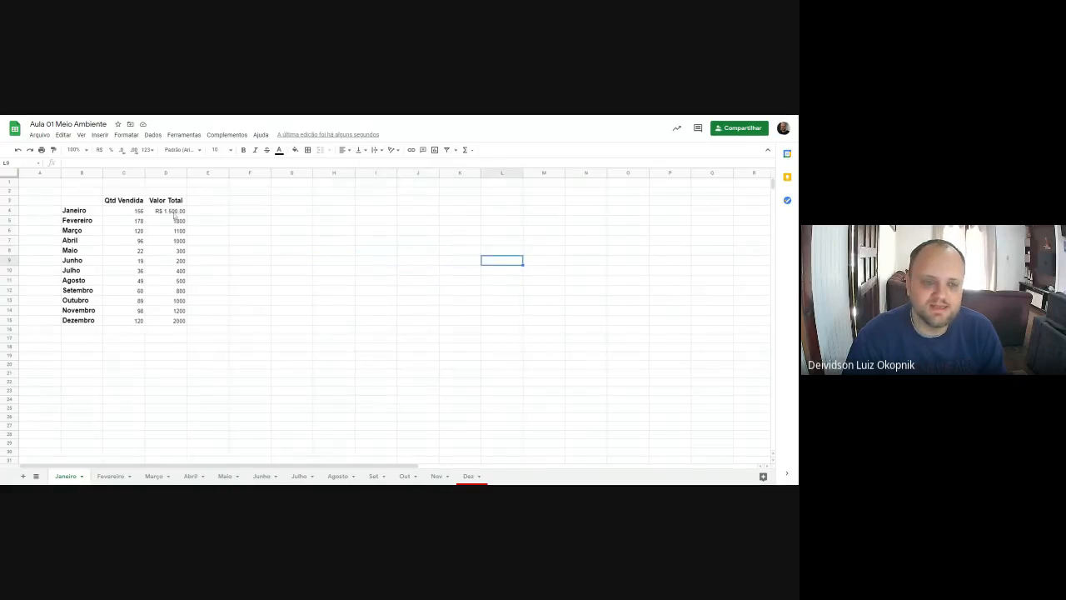
# Step: Apply the R$ currency format to all the total values in D4:D15
pyautogui.moveTo(176, 214); pyautogui.dragTo(171, 326)
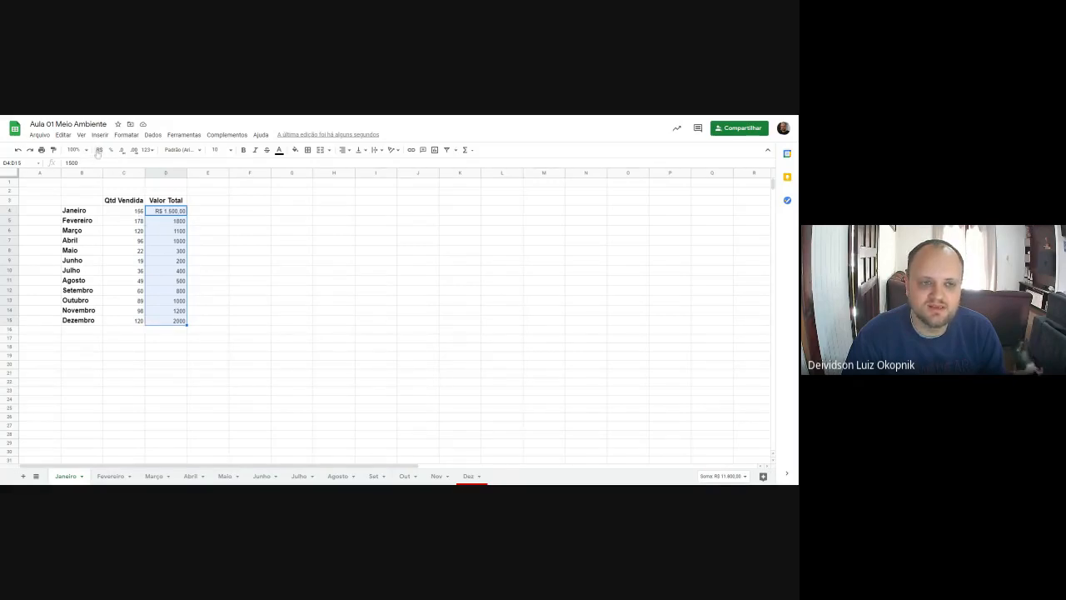
pyautogui.click(99, 150)
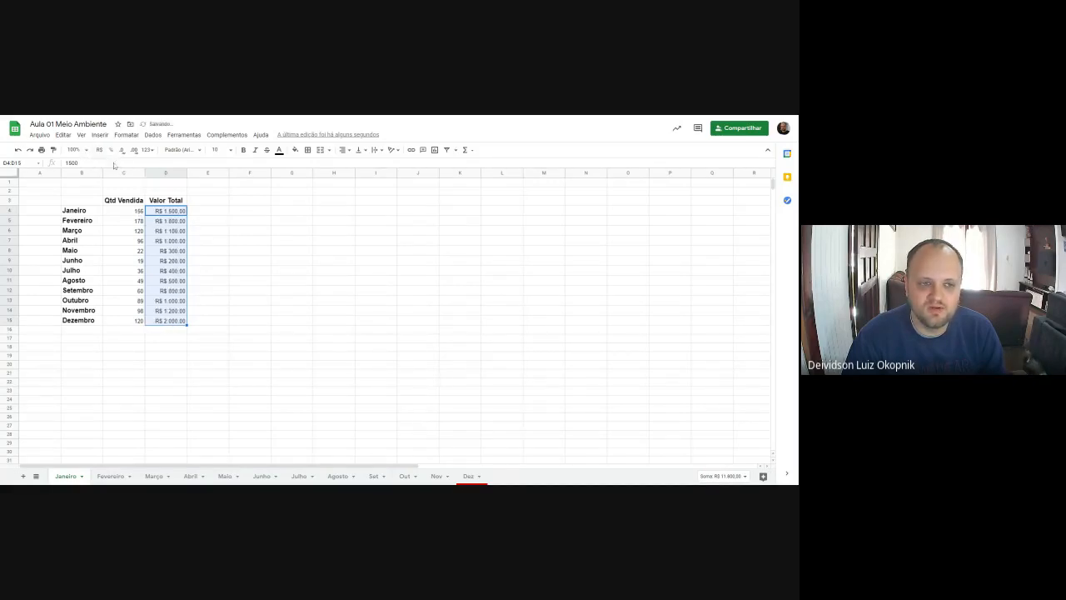
pyautogui.click(341, 260)
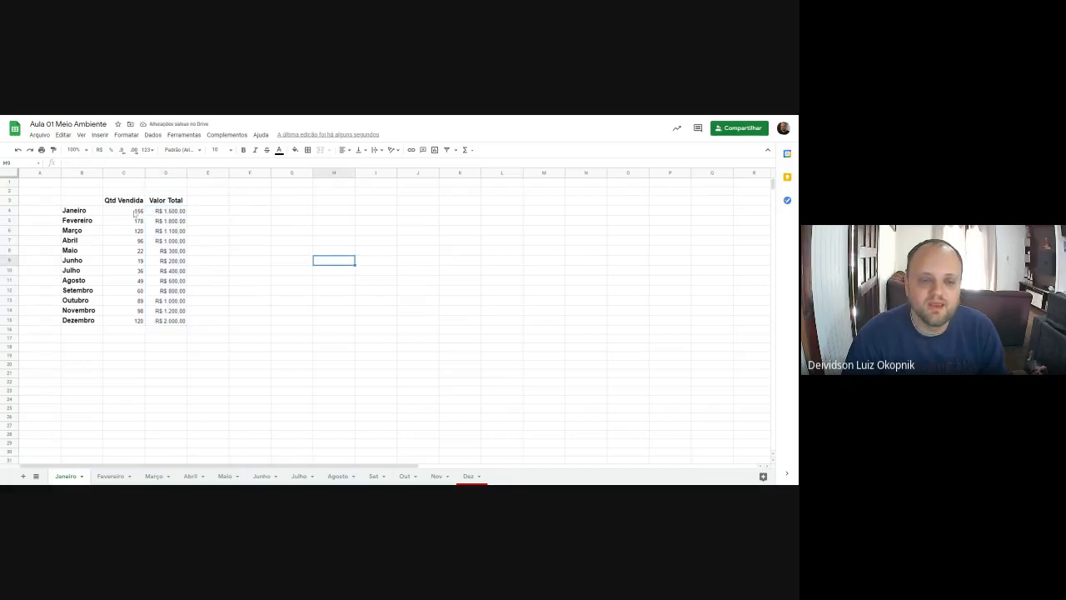
# Step: Apply the Número format to the Qtd Vendida quantities in C4:C15
pyautogui.click(168, 213)
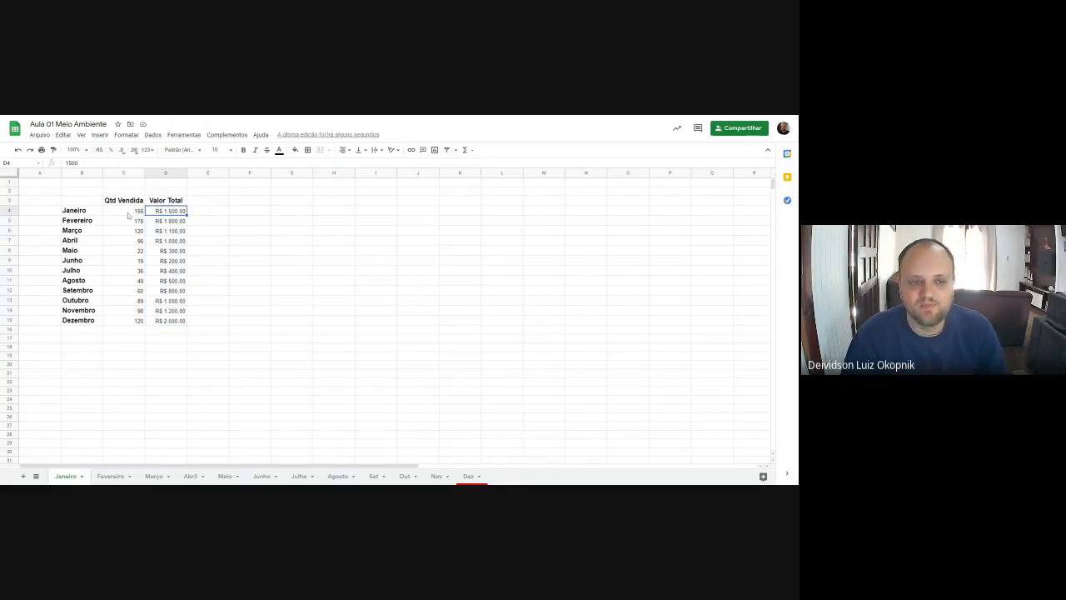
pyautogui.moveTo(129, 215); pyautogui.dragTo(134, 319)
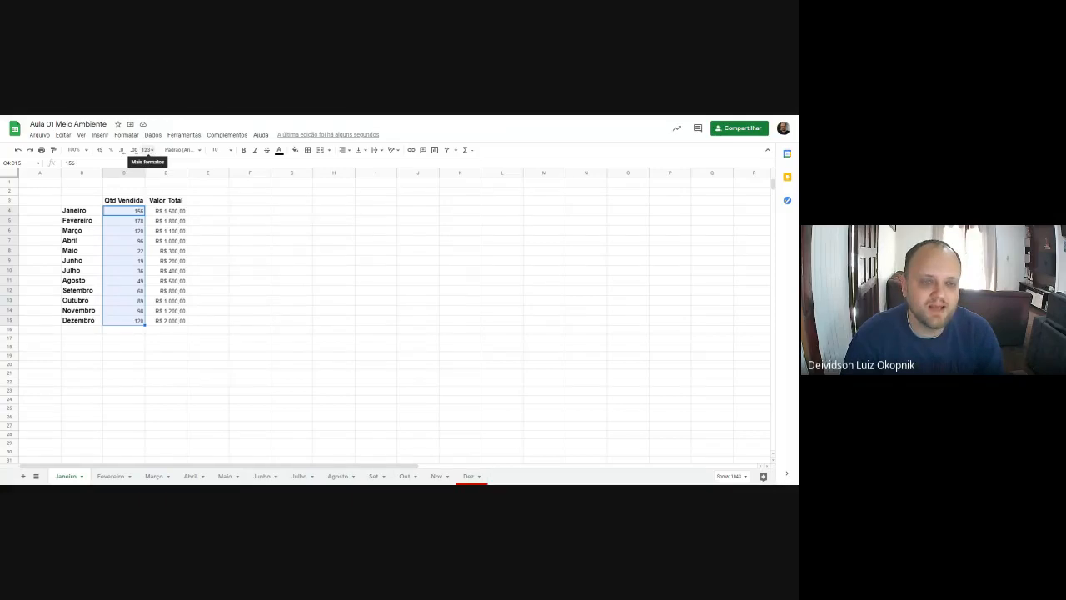
pyautogui.click(148, 150)
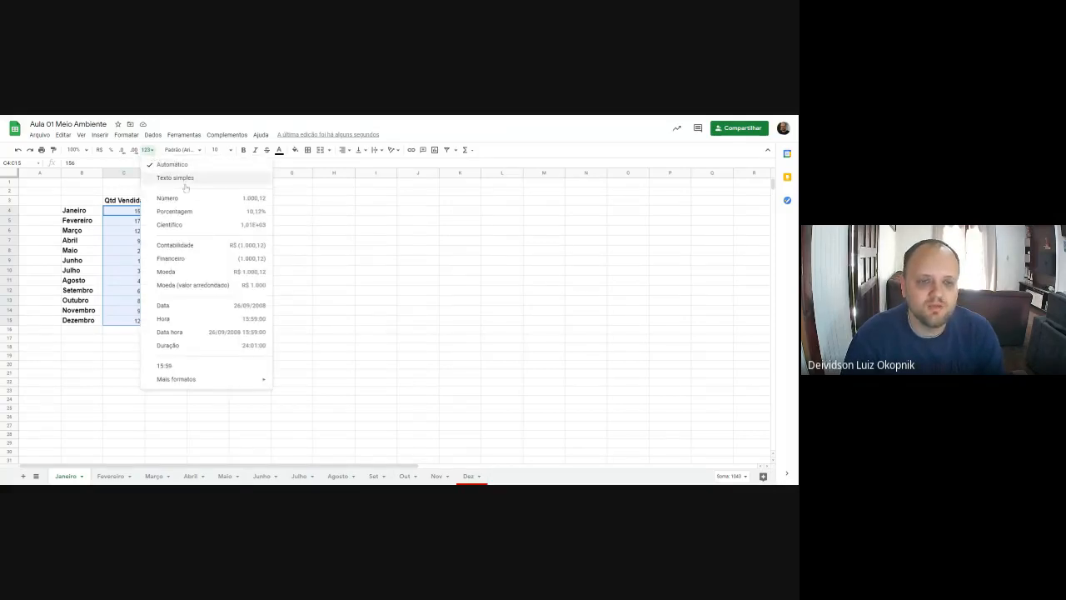
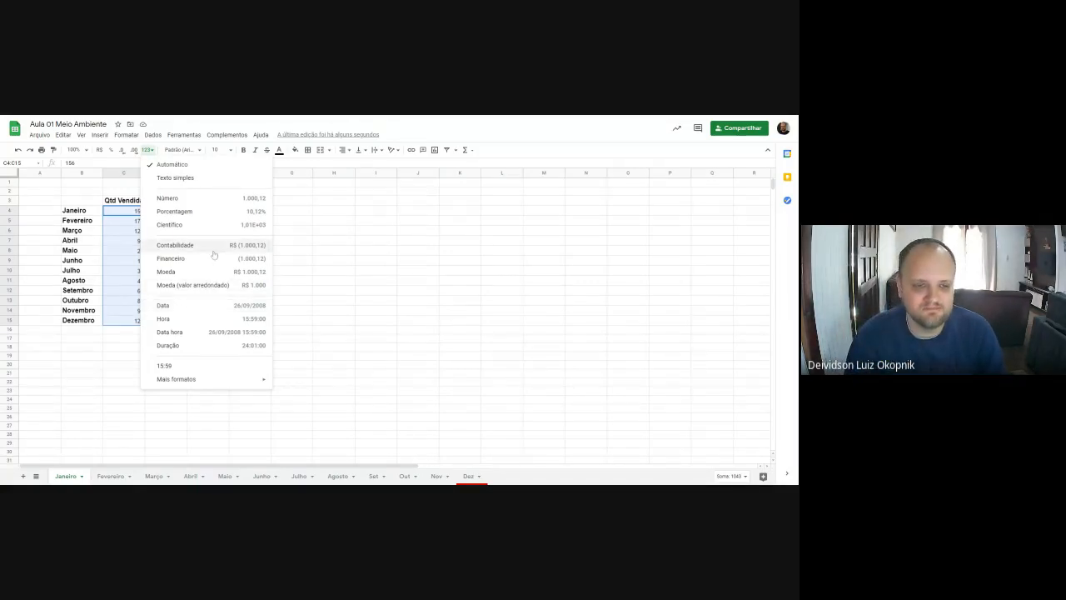
pyautogui.click(168, 198)
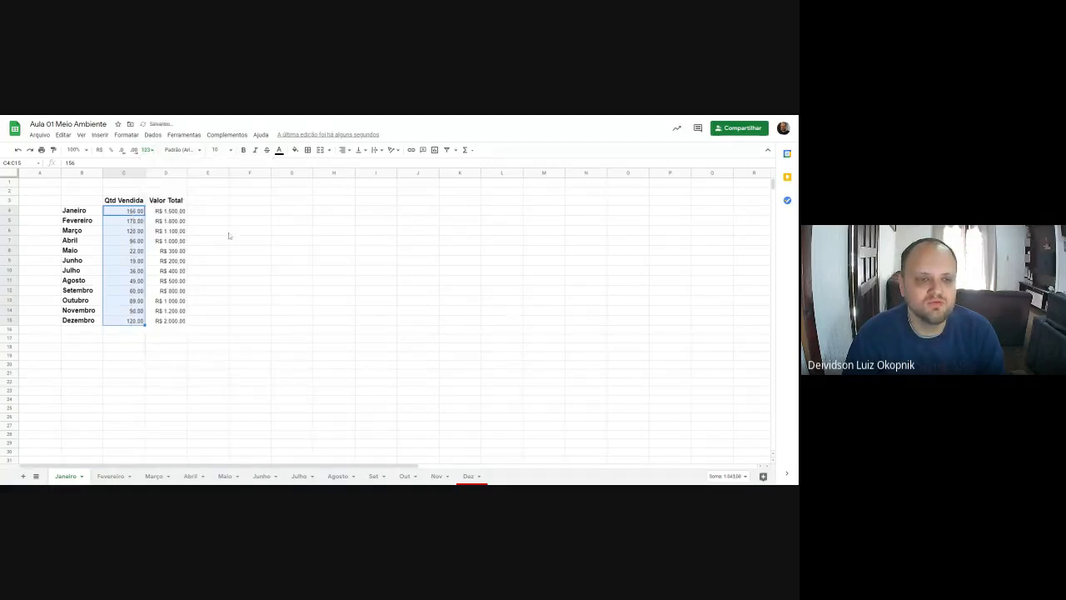
pyautogui.click(292, 269)
# Step: Inspect the underlying content of Janeiro's quantity cell C4 without changing it
pyautogui.moveTo(133, 210); pyautogui.dragTo(136, 320)
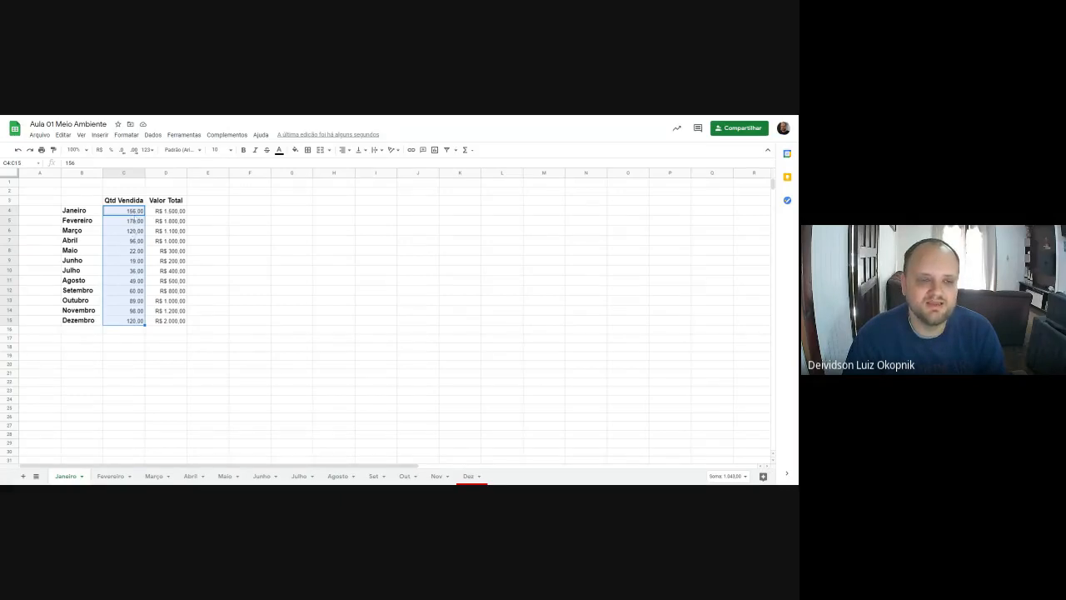
pyautogui.doubleClick(139, 211)
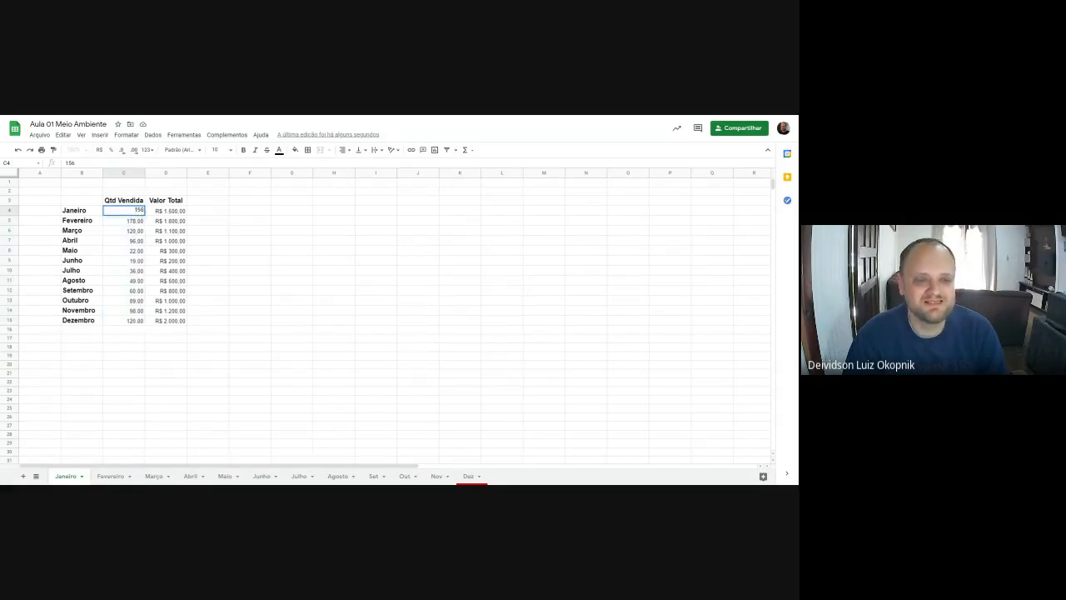
pyautogui.press('Return')
pyautogui.click(132, 213)
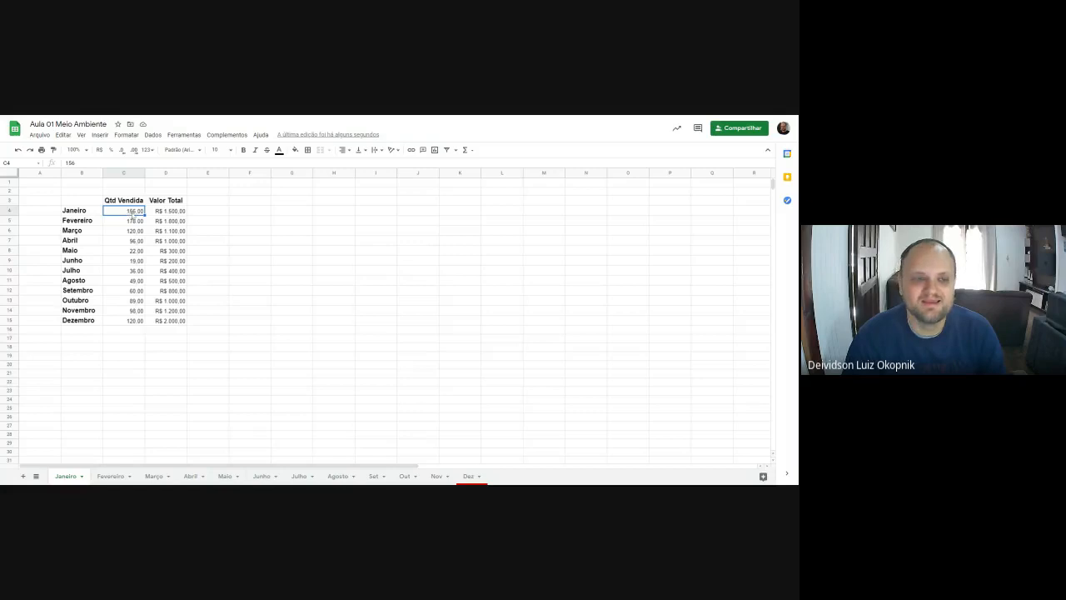
# Step: Increase the number of decimal places displayed for the quantities in C4:C15
pyautogui.moveTo(134, 215); pyautogui.dragTo(133, 320)
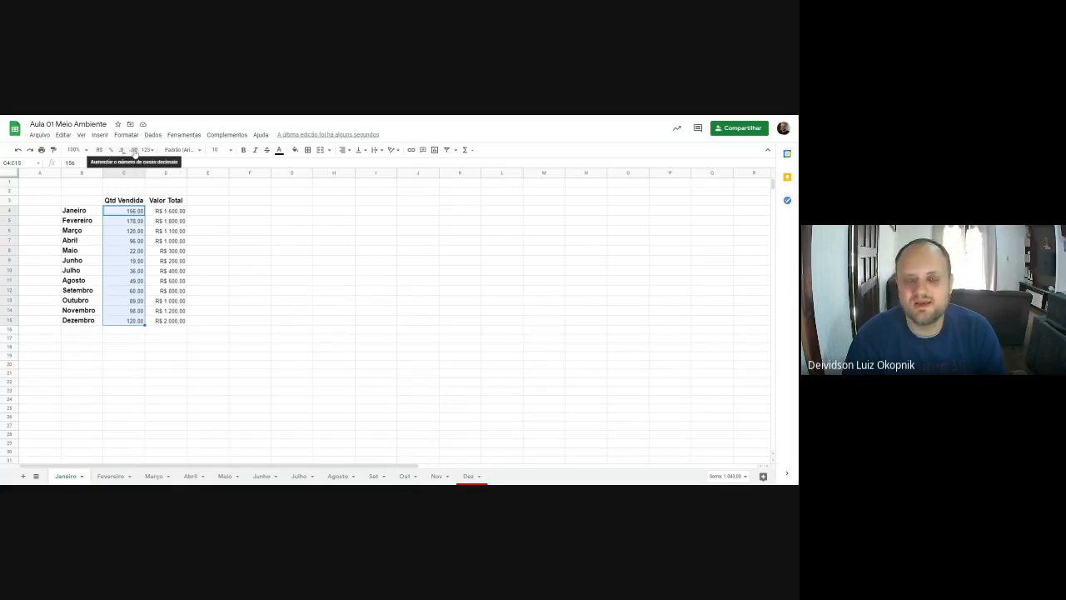
pyautogui.click(134, 150)
pyautogui.click(133, 150)
pyautogui.click(133, 150)
pyautogui.click(133, 150)
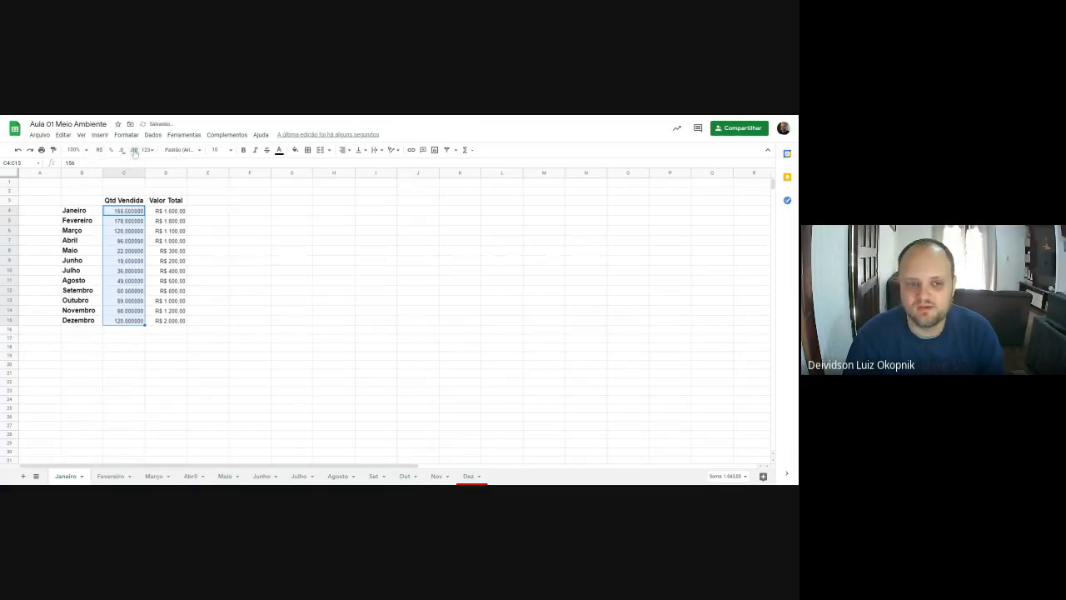
pyautogui.click(133, 149)
# Step: Reduce the displayed decimal places of the quantities in C4:C15 to two
pyautogui.click(124, 151)
pyautogui.click(124, 151)
pyautogui.click(124, 150)
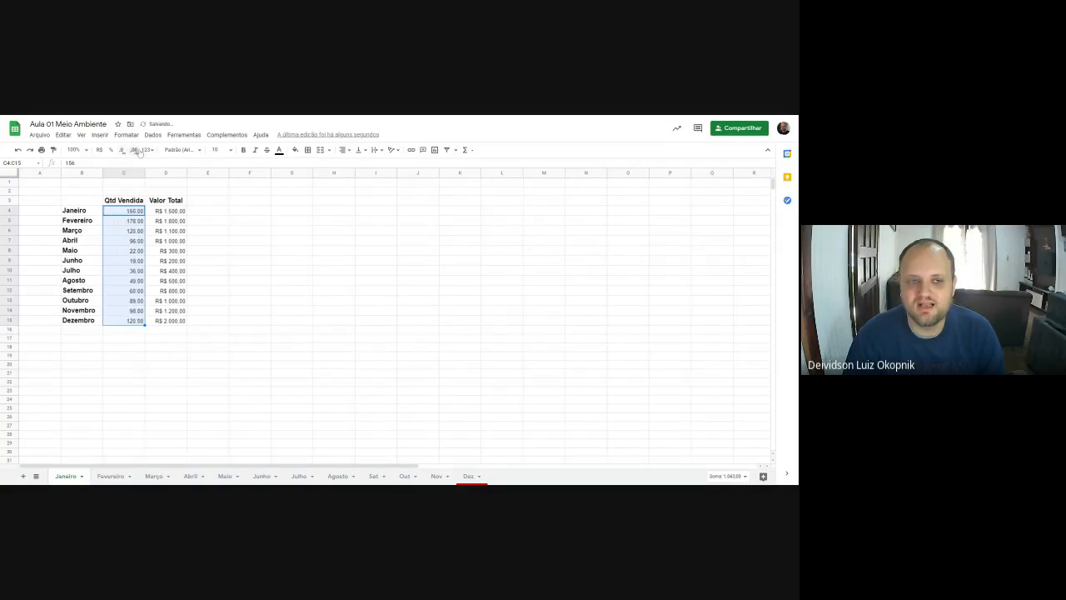
pyautogui.click(124, 151)
pyautogui.click(124, 151)
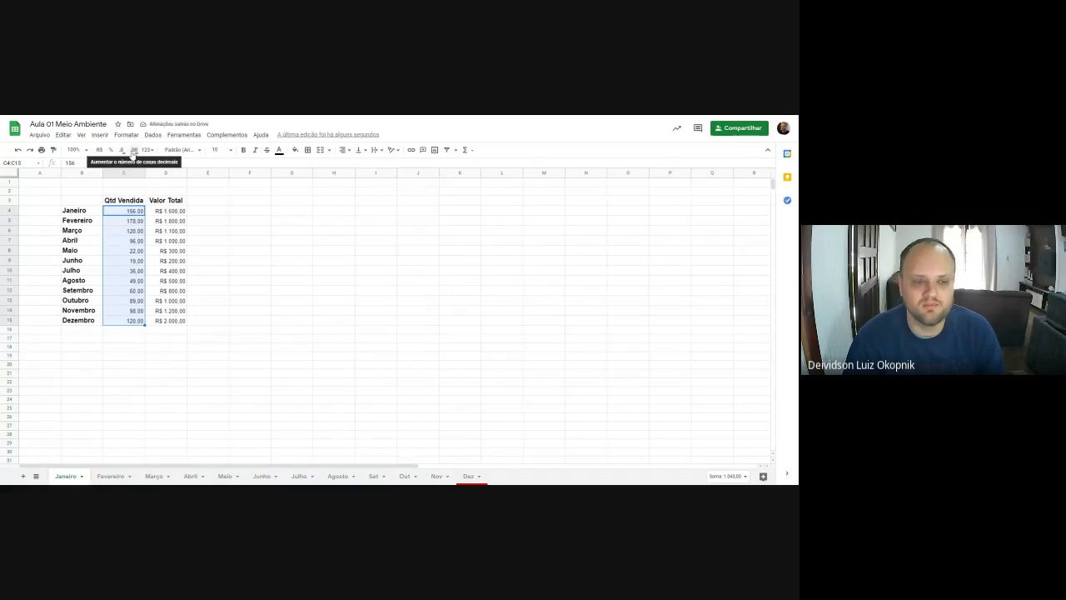
pyautogui.click(216, 224)
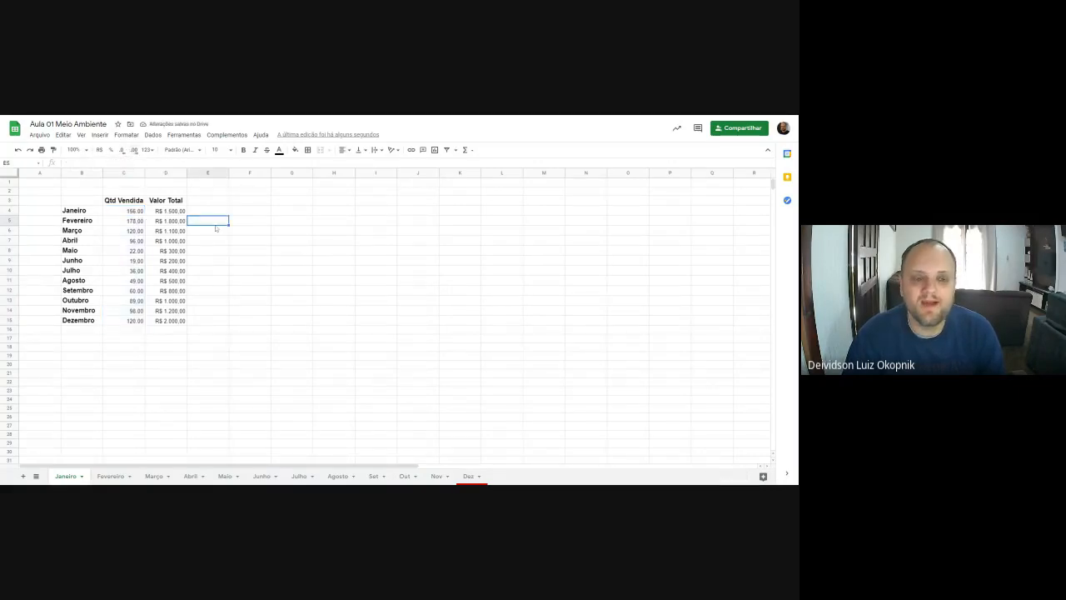
# Step: Compare the stored quantities for Janeiro through Maio in column C with their formatted display
pyautogui.click(133, 214)
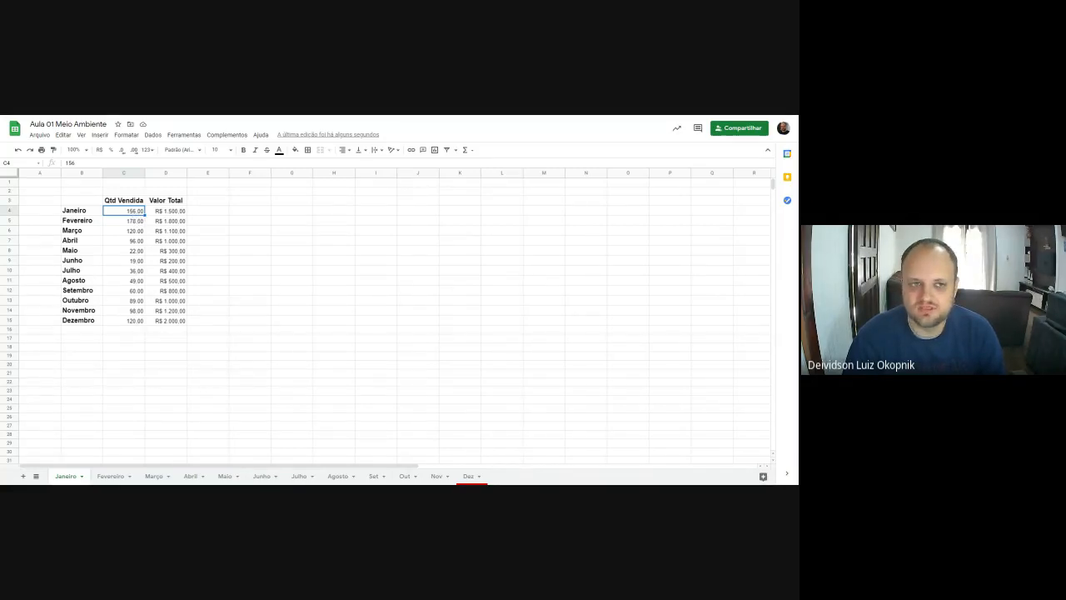
pyautogui.click(87, 164)
pyautogui.doubleClick(70, 163)
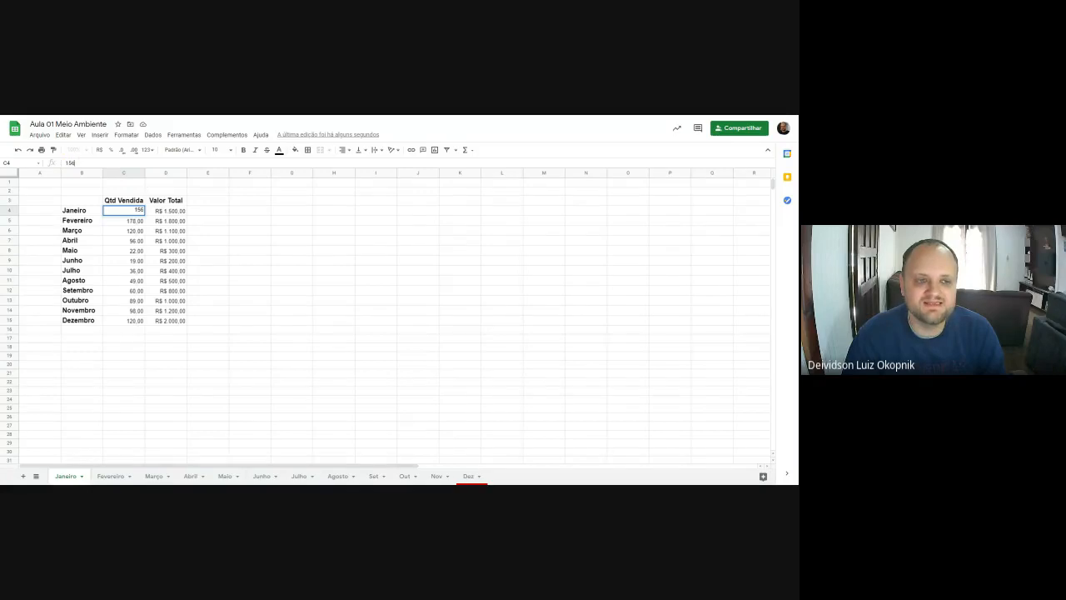
pyautogui.click(77, 163)
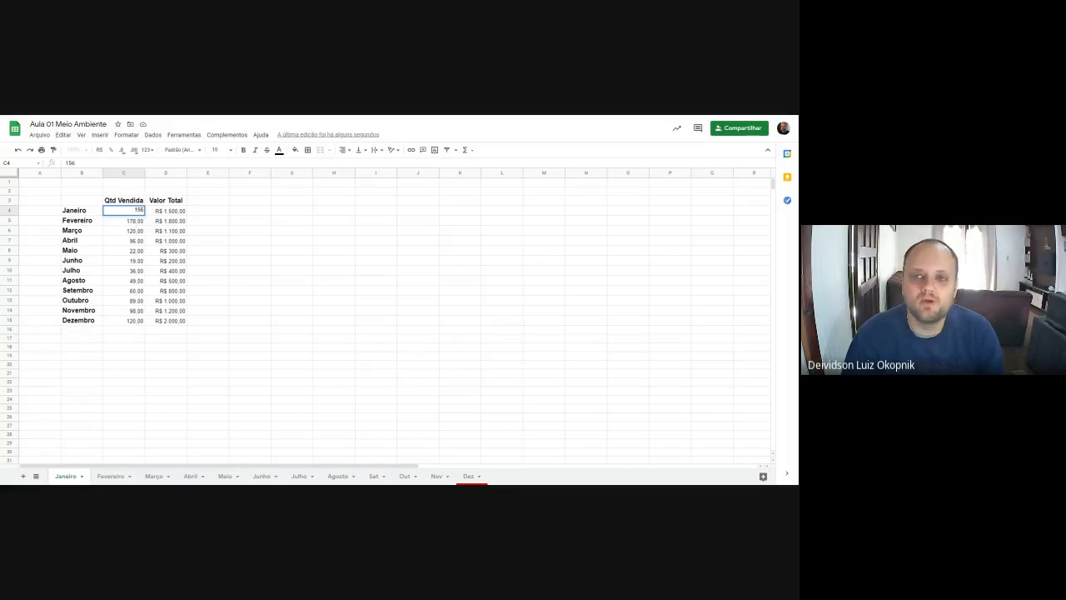
pyautogui.click(135, 221)
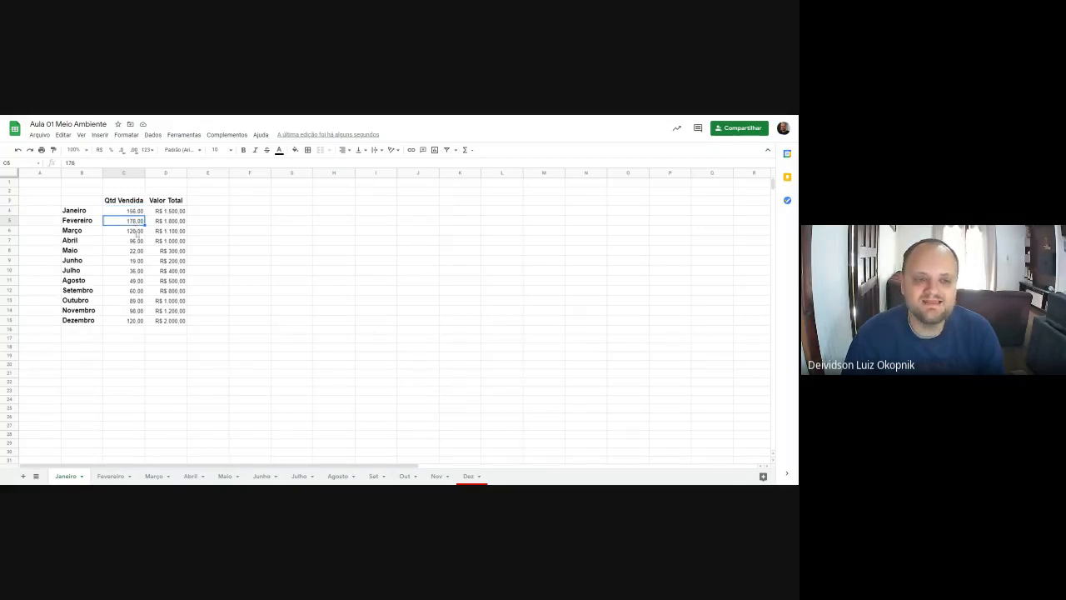
pyautogui.click(135, 230)
pyautogui.click(135, 240)
pyautogui.click(135, 251)
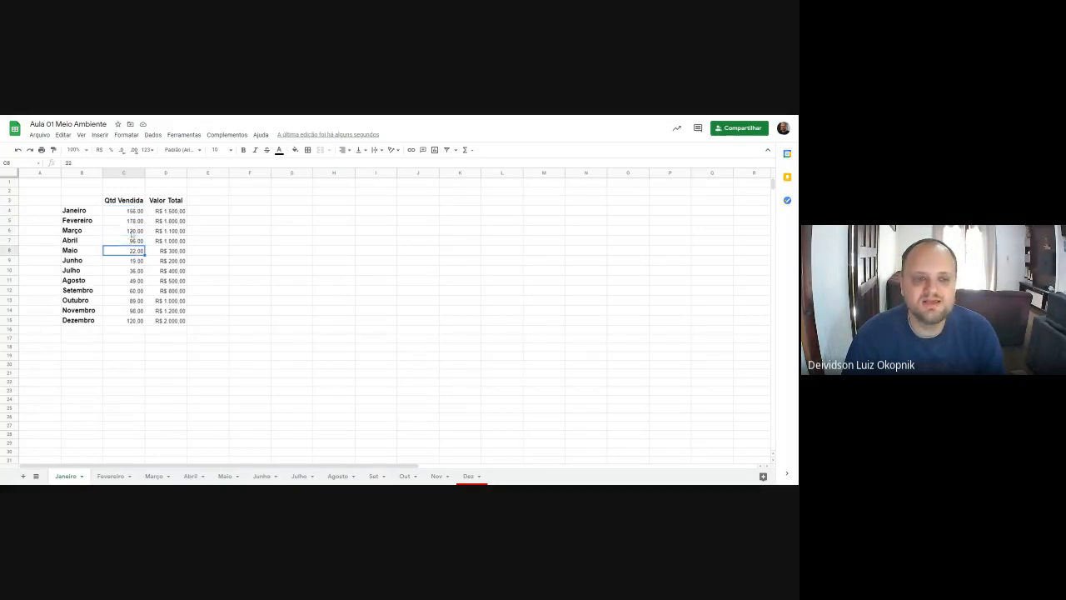
pyautogui.doubleClick(133, 230)
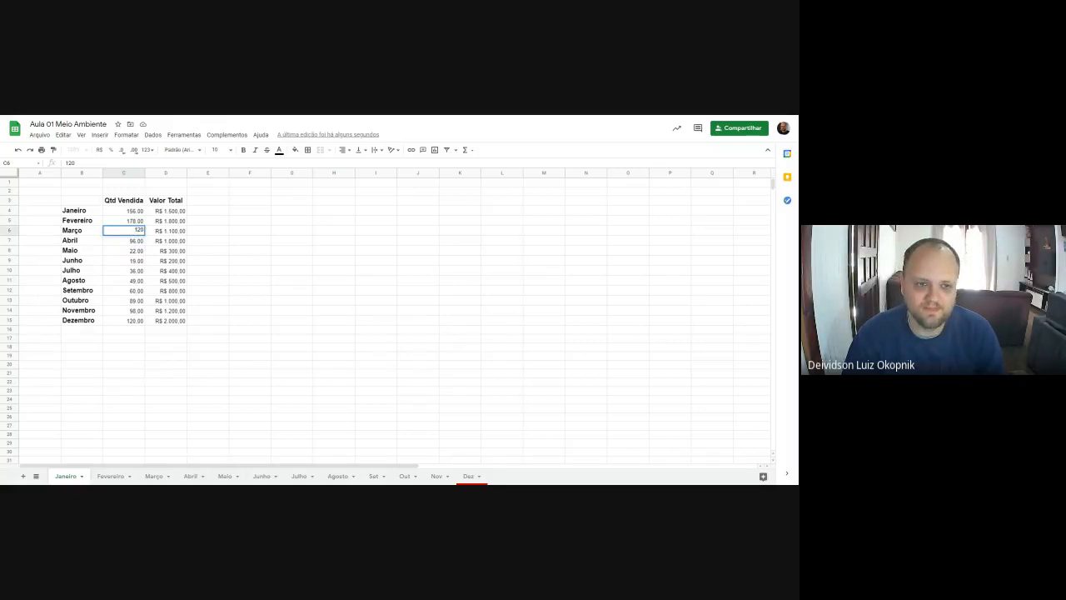
# Step: Inspect the stored Valor Total numbers for Fevereiro and Março in D5:D6 behind their currency format
pyautogui.click(180, 233)
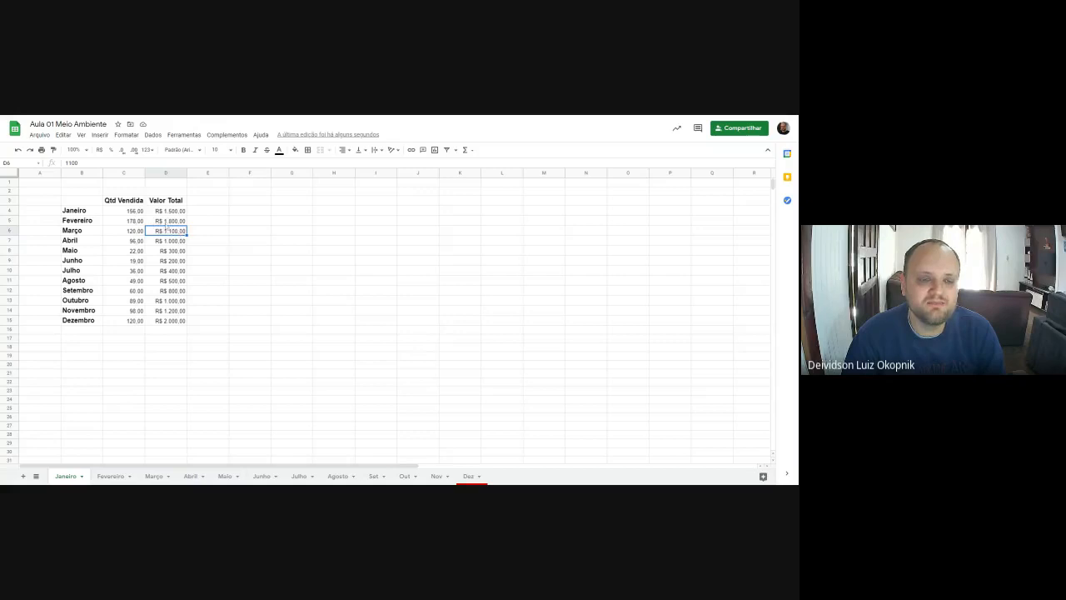
pyautogui.click(165, 223)
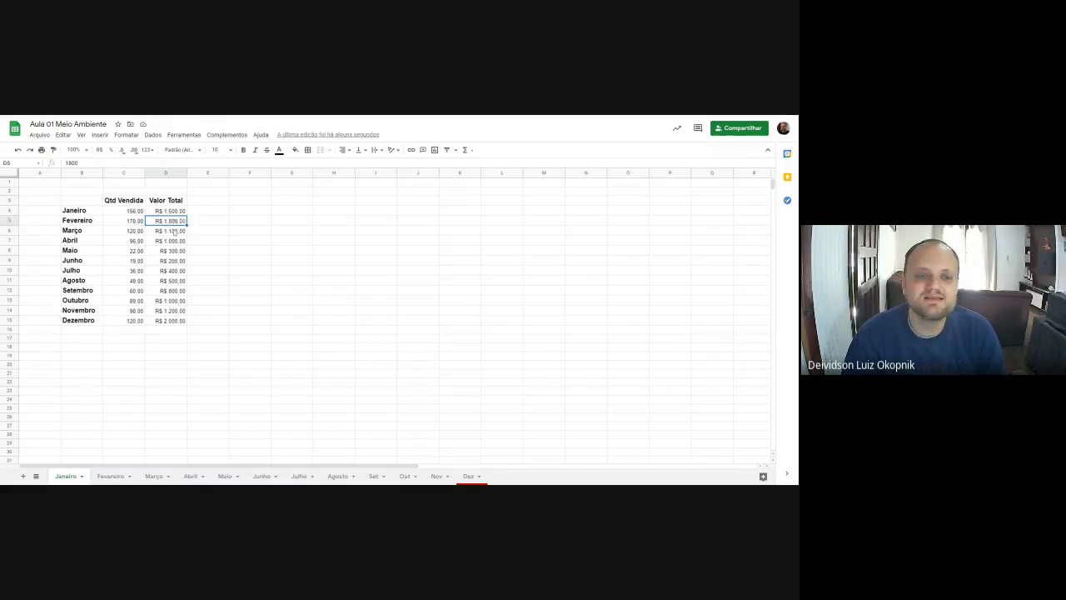
pyautogui.doubleClick(174, 231)
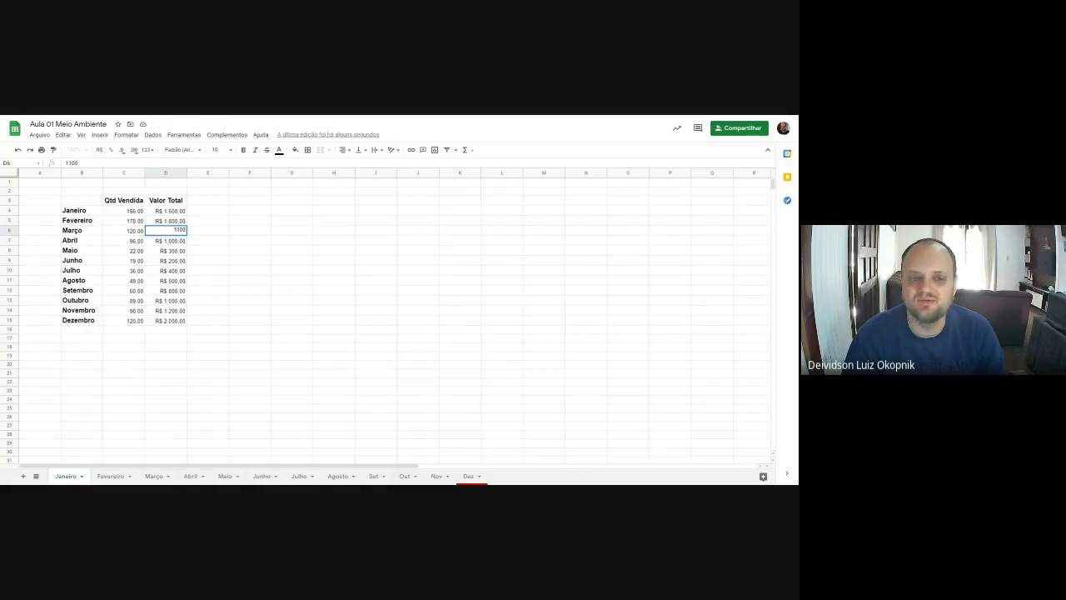
pyautogui.moveTo(173, 231)
pyautogui.mouseDown()
pyautogui.moveTo(195, 234)
pyautogui.moveTo(172, 232)
pyautogui.mouseUp()
pyautogui.click(186, 231)
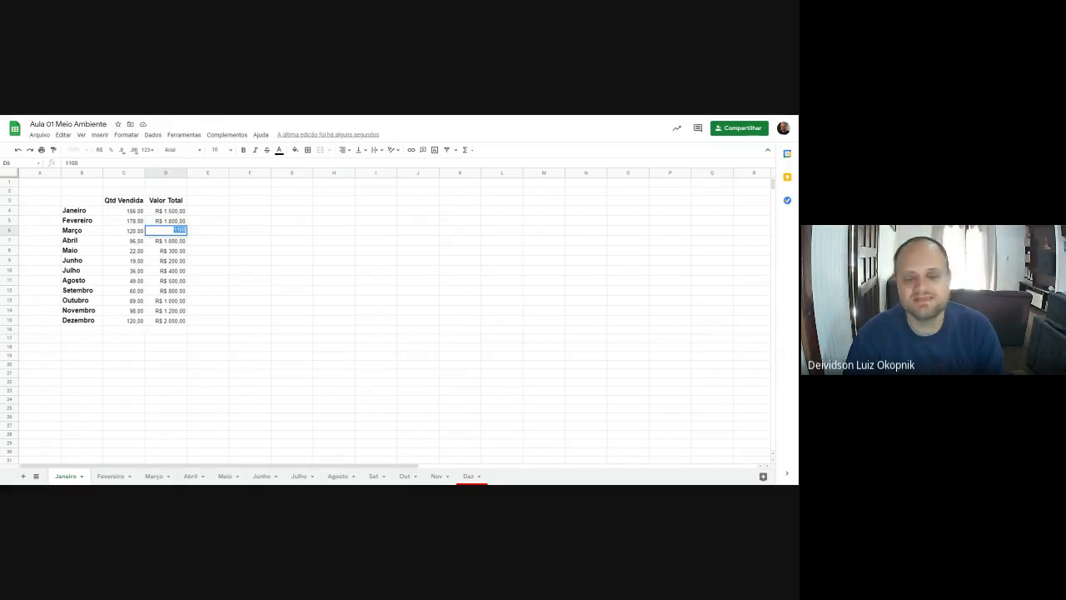
pyautogui.click(175, 230)
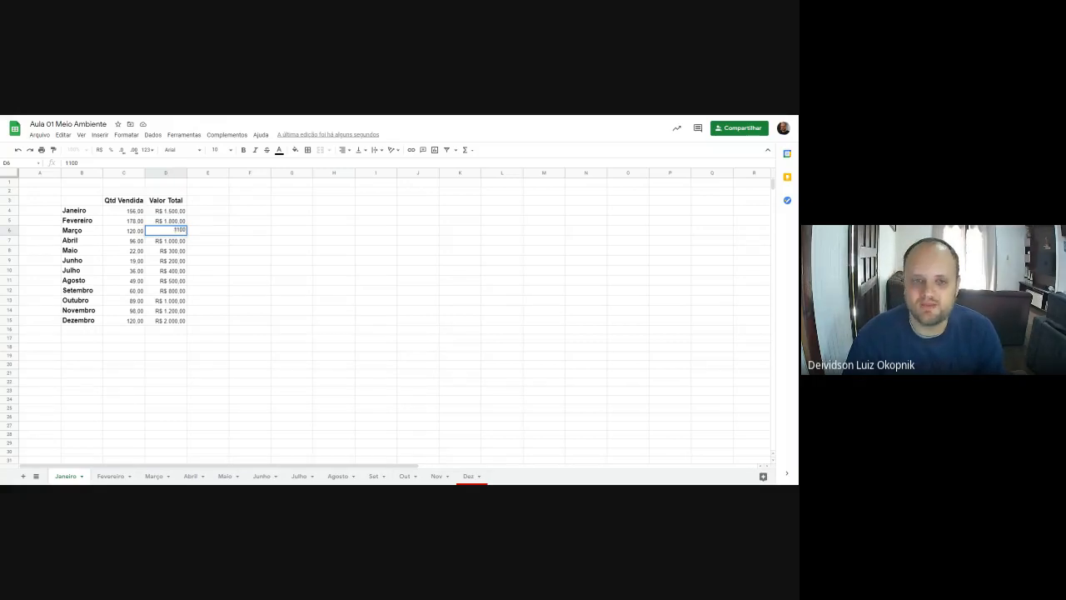
# Step: Enter R$ 1.100,00 in F6 with the currency symbol, separators and decimals written out manually
pyautogui.click(238, 233)
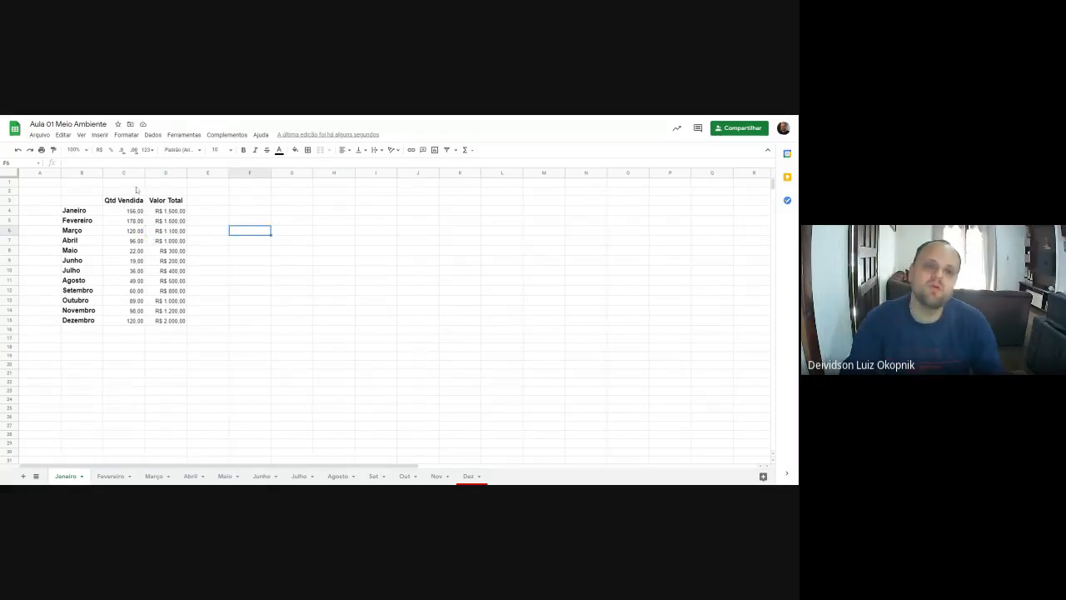
pyautogui.write('R$')
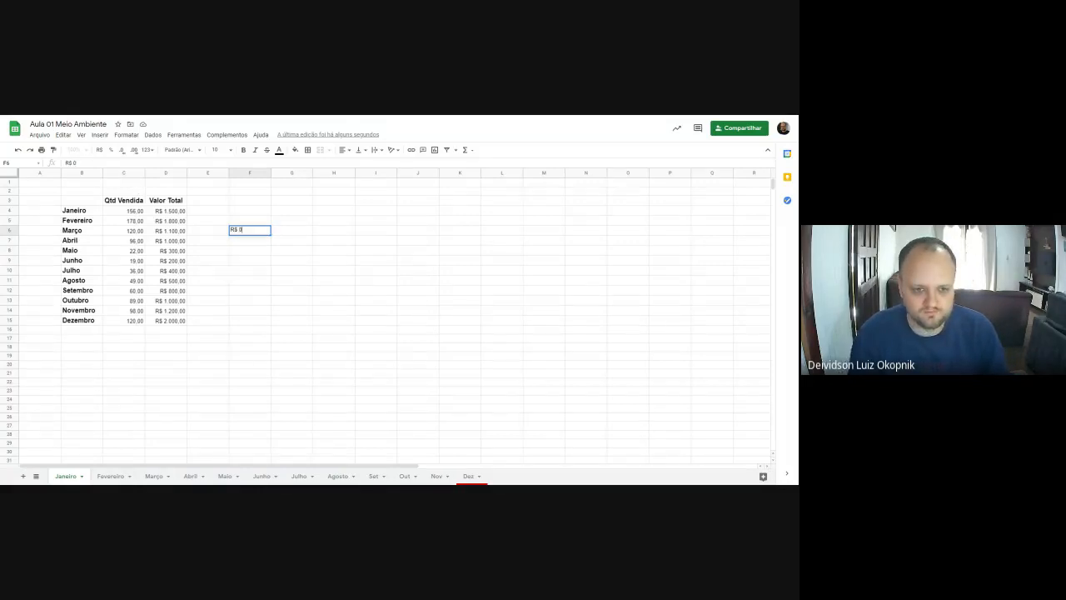
pyautogui.write(' 1')
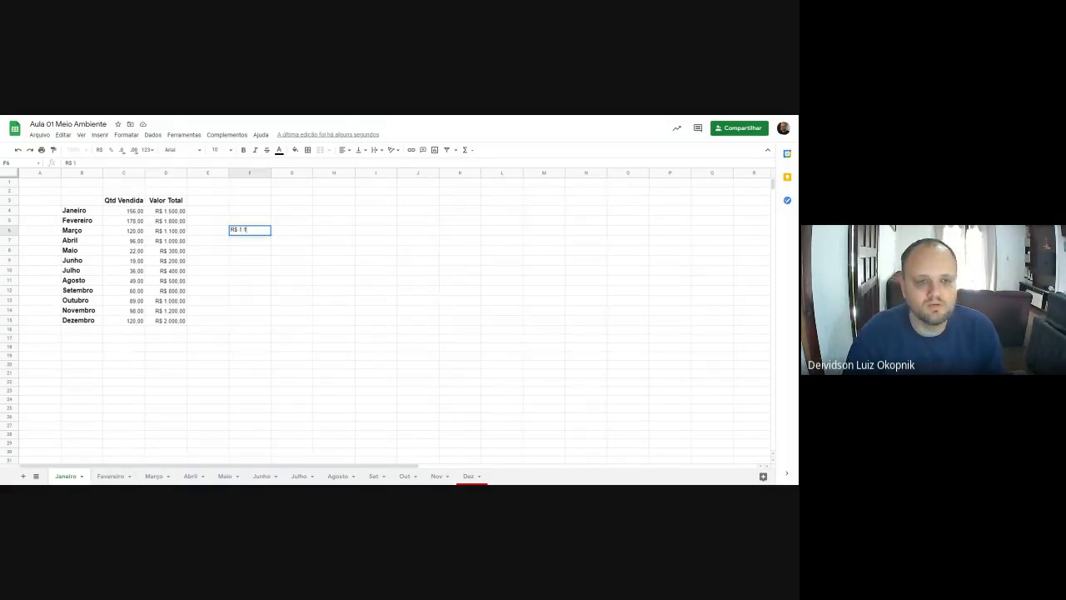
pyautogui.write('.100,00')
pyautogui.press('Return')
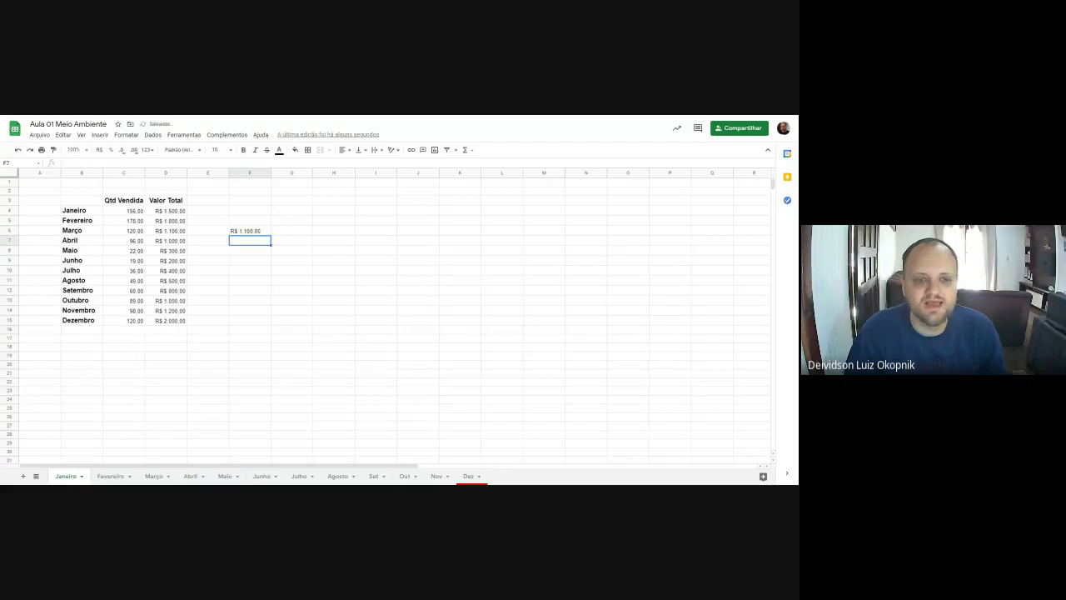
# Step: Compare the manually written currency entry in F6 with Março's formatted total in D6, checking each cell's underlying content
pyautogui.click(264, 224)
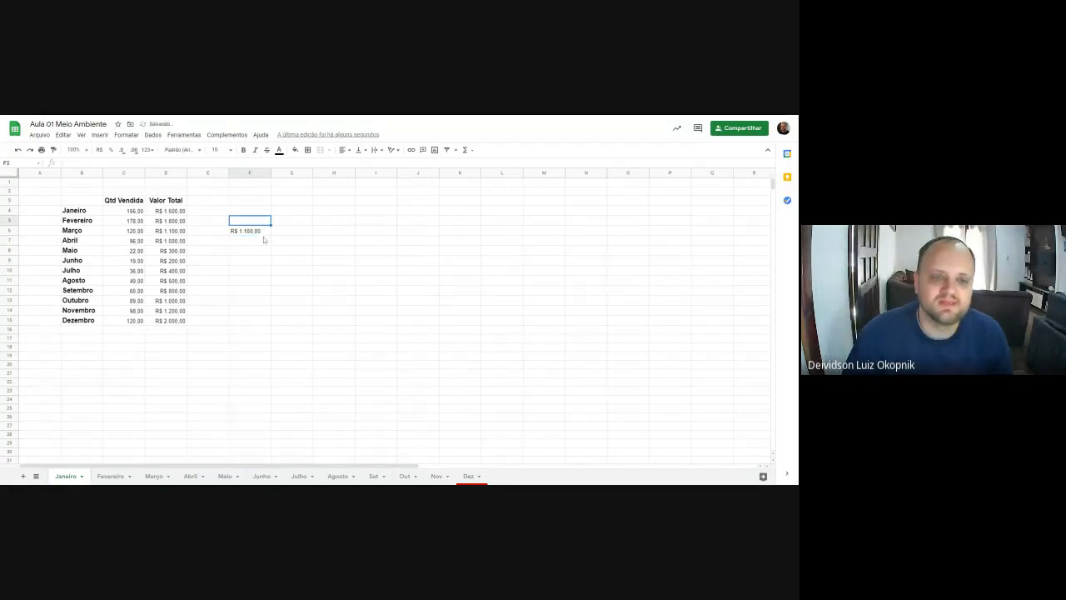
pyautogui.click(245, 232)
pyautogui.click(172, 230)
pyautogui.click(246, 232)
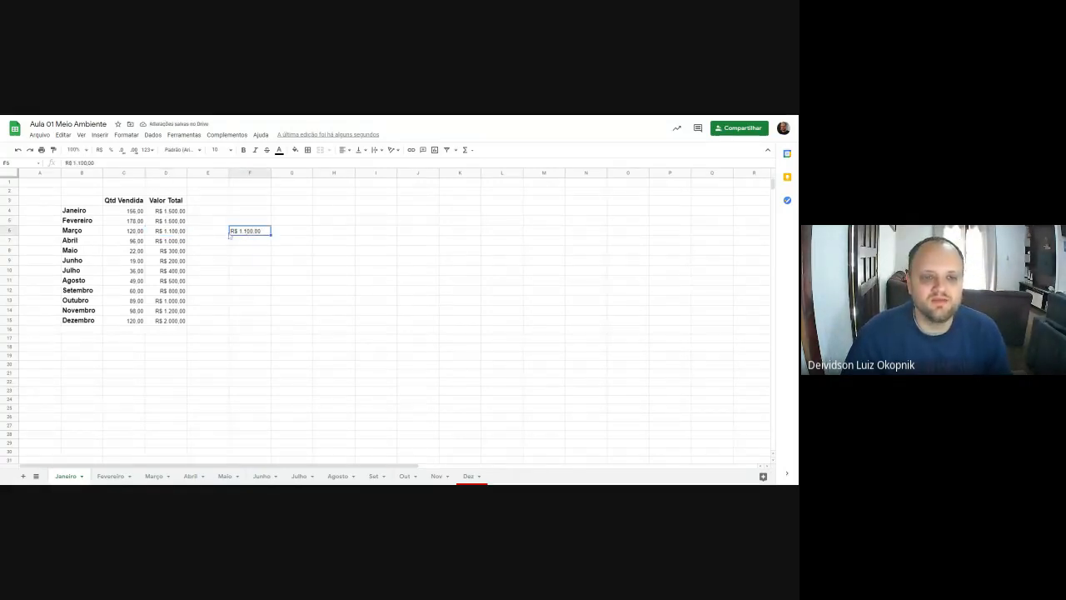
pyautogui.click(178, 234)
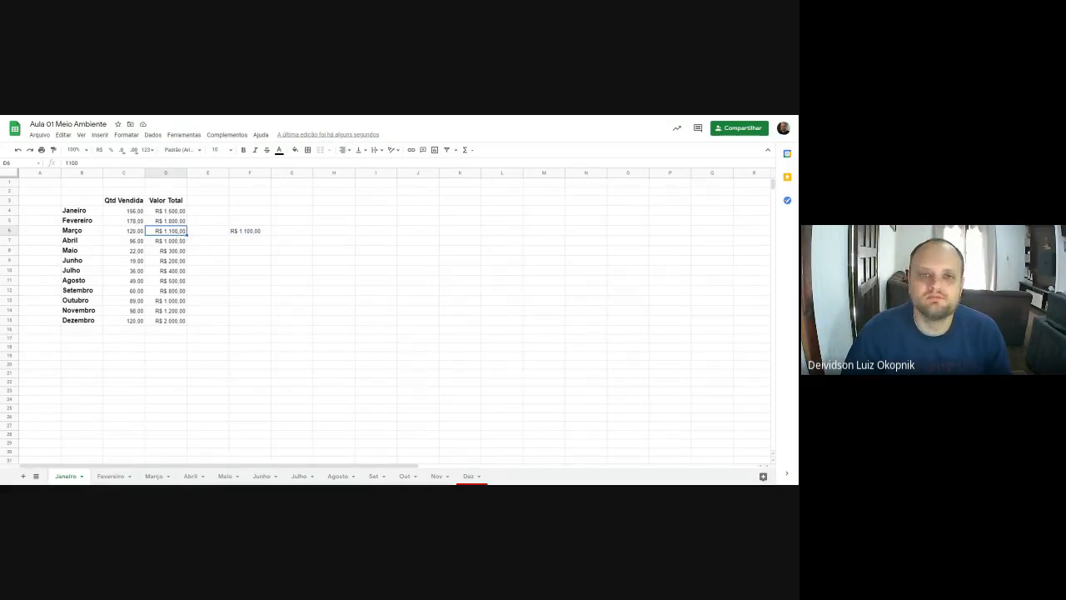
pyautogui.click(241, 234)
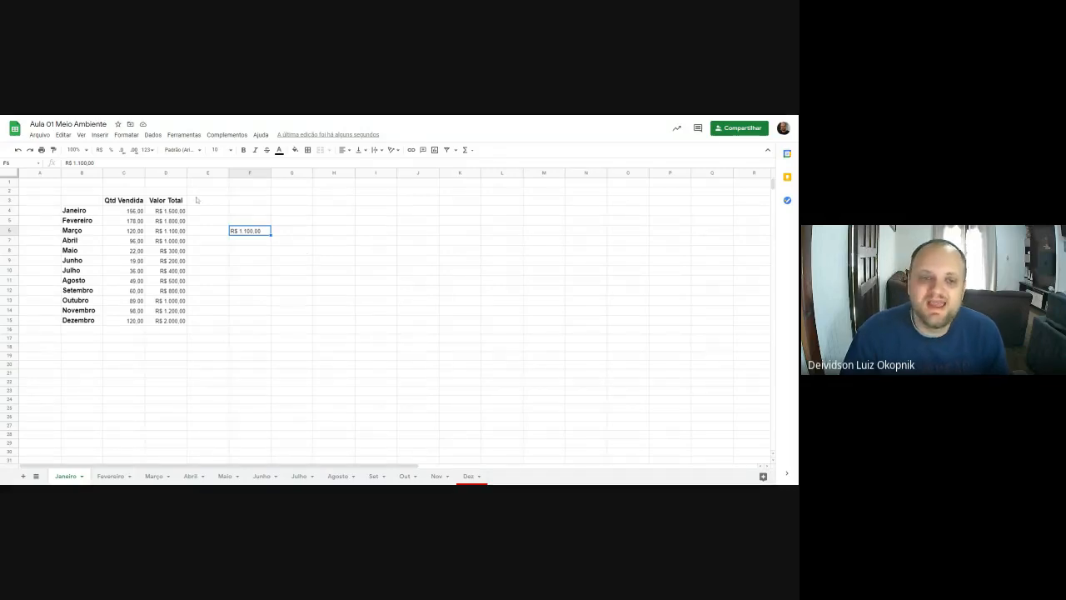
pyautogui.moveTo(254, 234); pyautogui.dragTo(259, 242)
pyautogui.click(246, 233)
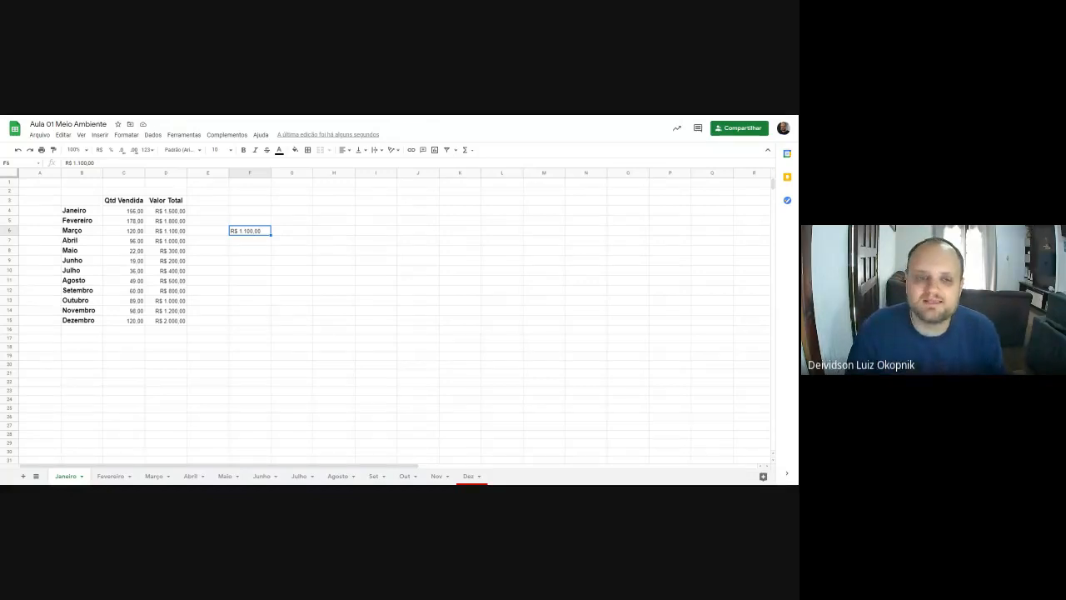
pyautogui.moveTo(108, 163); pyautogui.dragTo(64, 164)
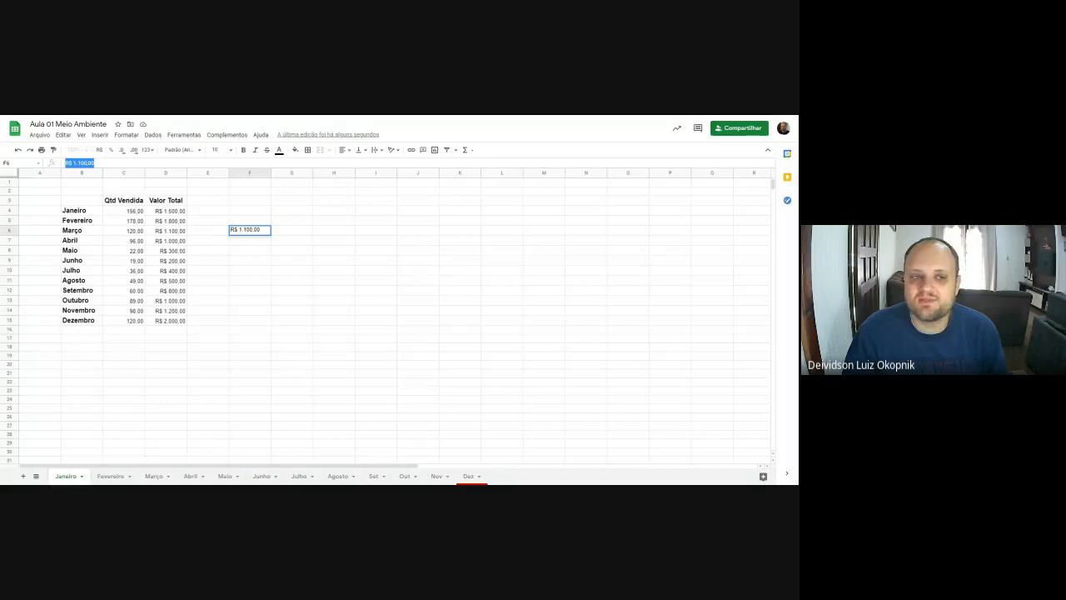
pyautogui.click(279, 209)
pyautogui.click(254, 231)
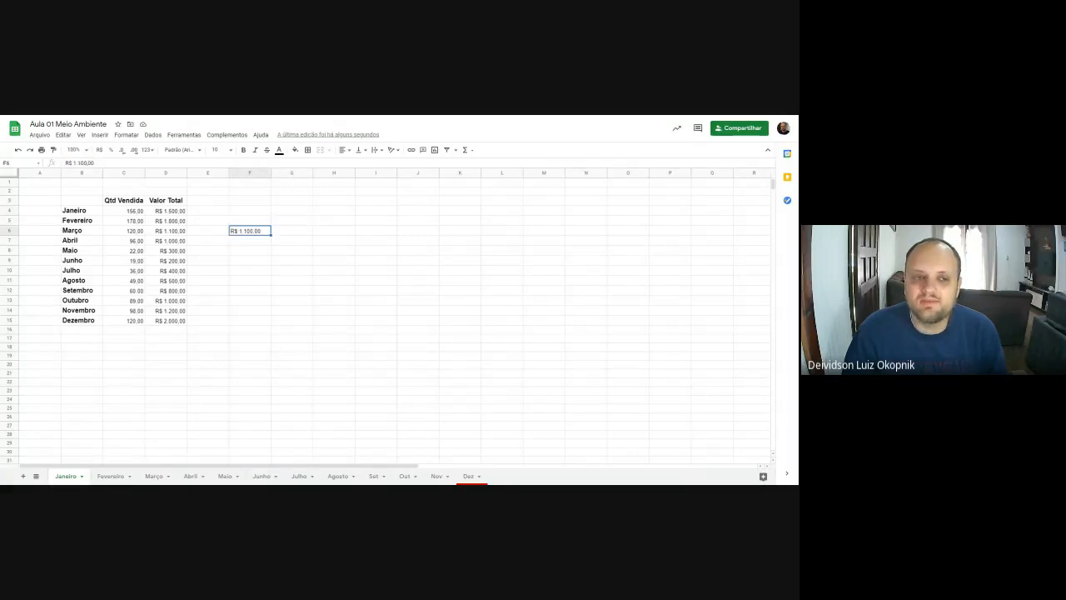
# Step: Examine the manually written currency symbol, separators and decimals that make up the content of F6
pyautogui.moveTo(97, 164); pyautogui.dragTo(65, 163)
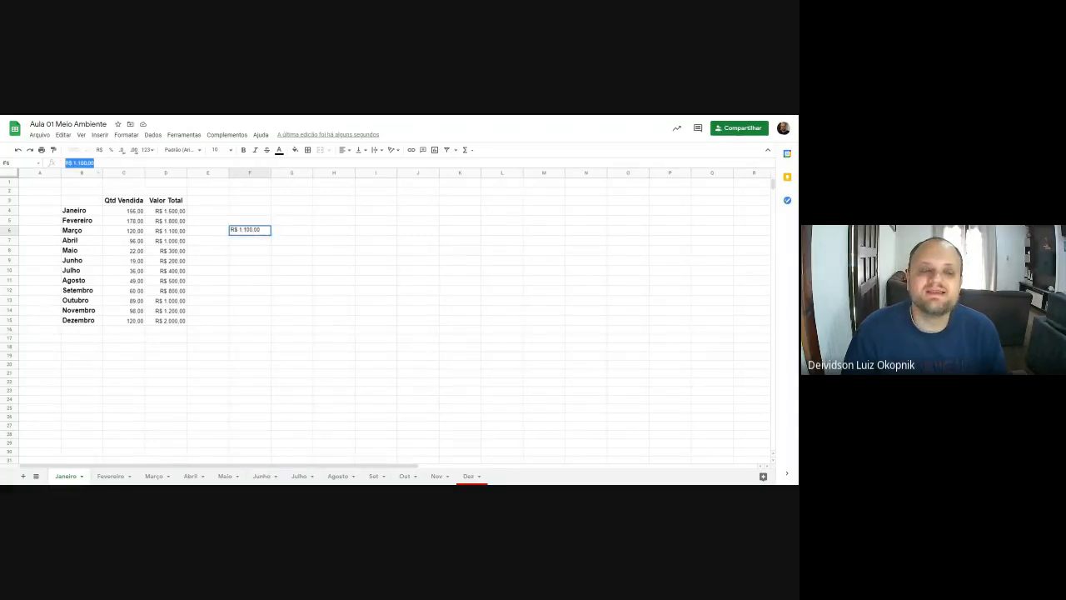
pyautogui.click(90, 162)
pyautogui.moveTo(92, 162); pyautogui.dragTo(64, 162)
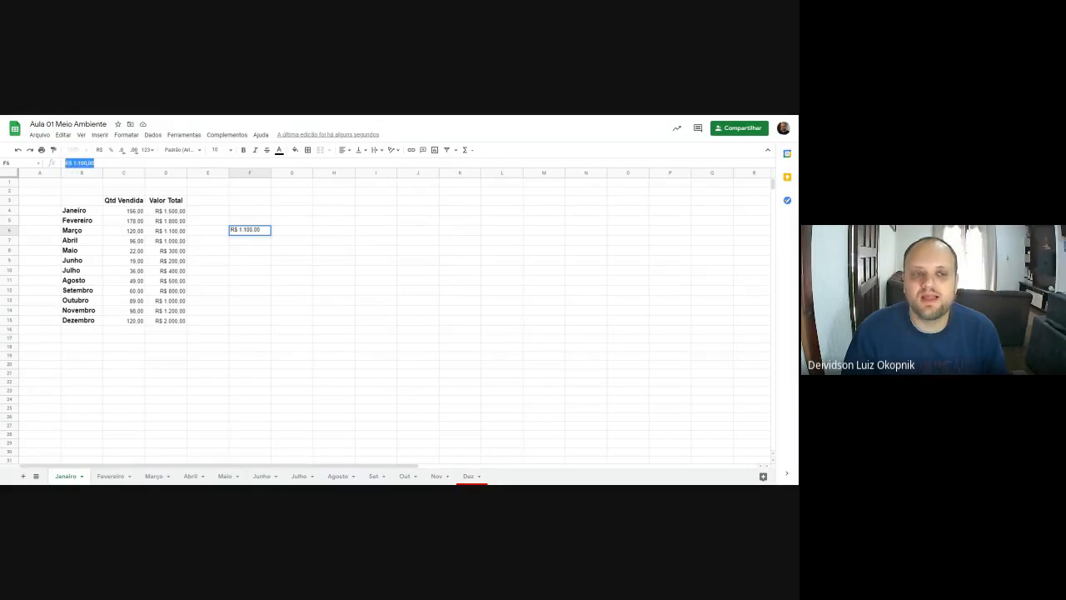
pyautogui.click(90, 162)
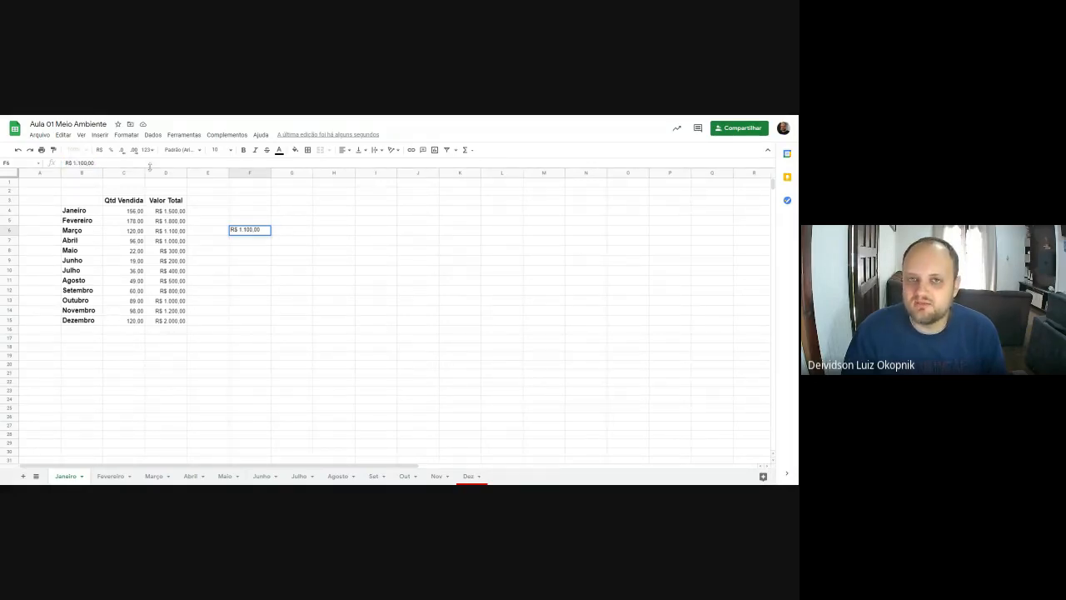
# Step: Check the plain numbers stored behind the currency format in D6:D8 against the manually written entry in F6
pyautogui.click(173, 232)
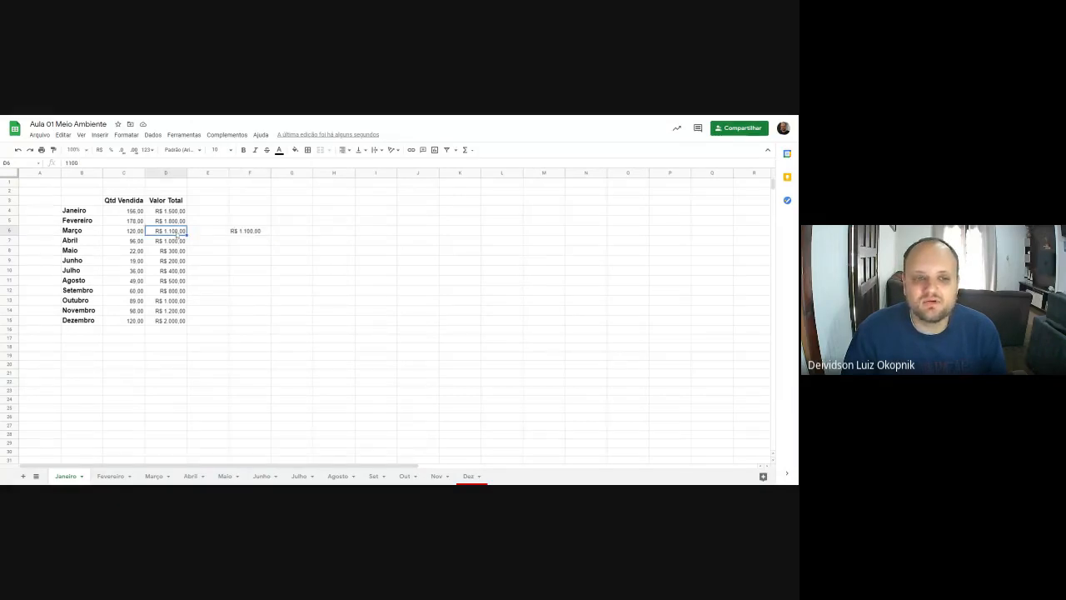
pyautogui.press('Return')
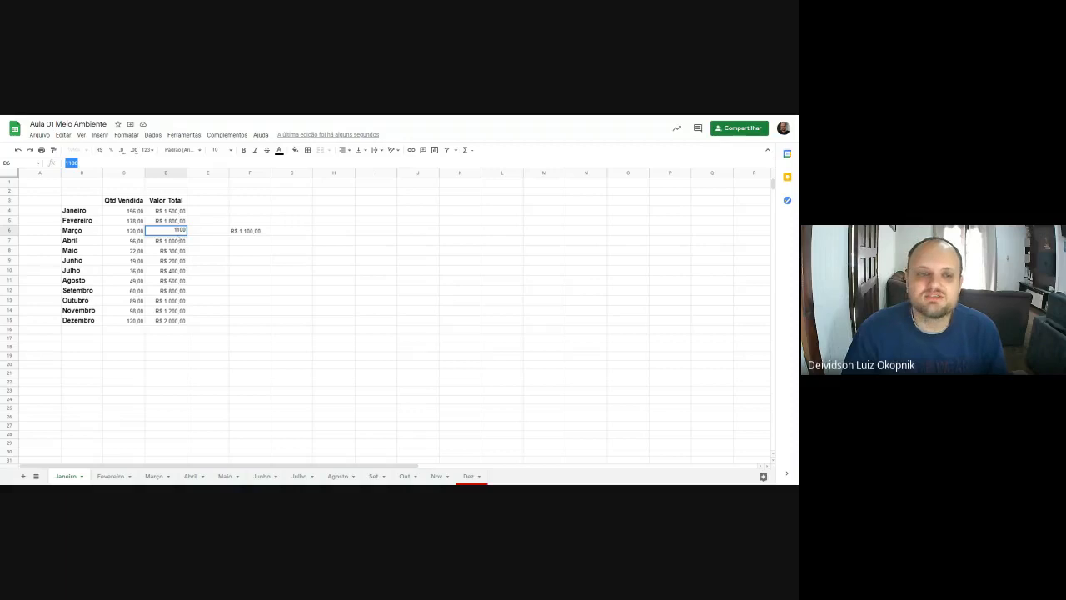
pyautogui.press('Return')
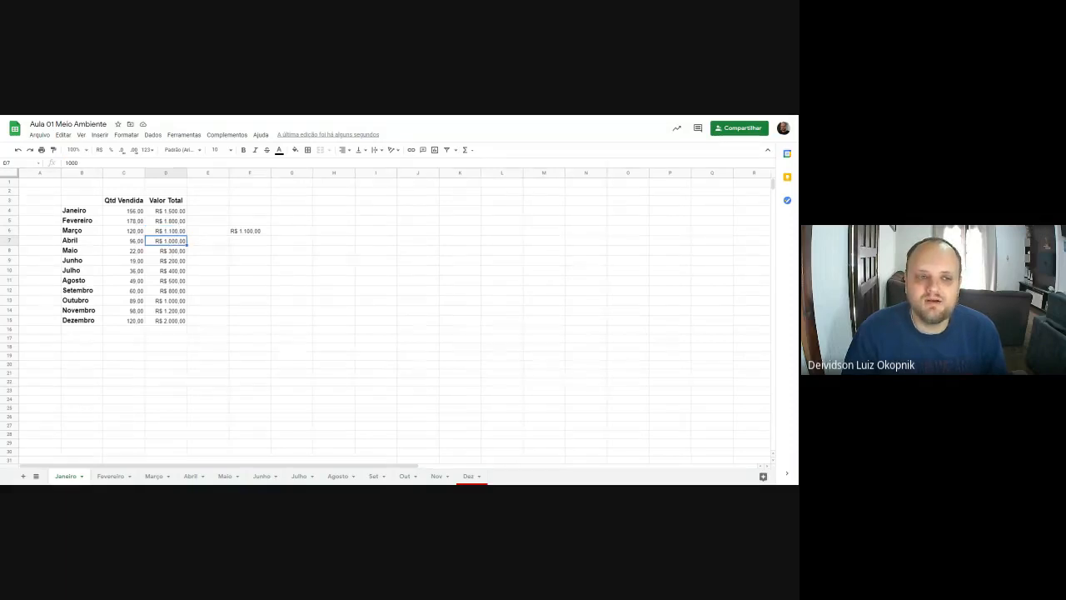
pyautogui.doubleClick(71, 163)
pyautogui.click(182, 231)
pyautogui.click(183, 243)
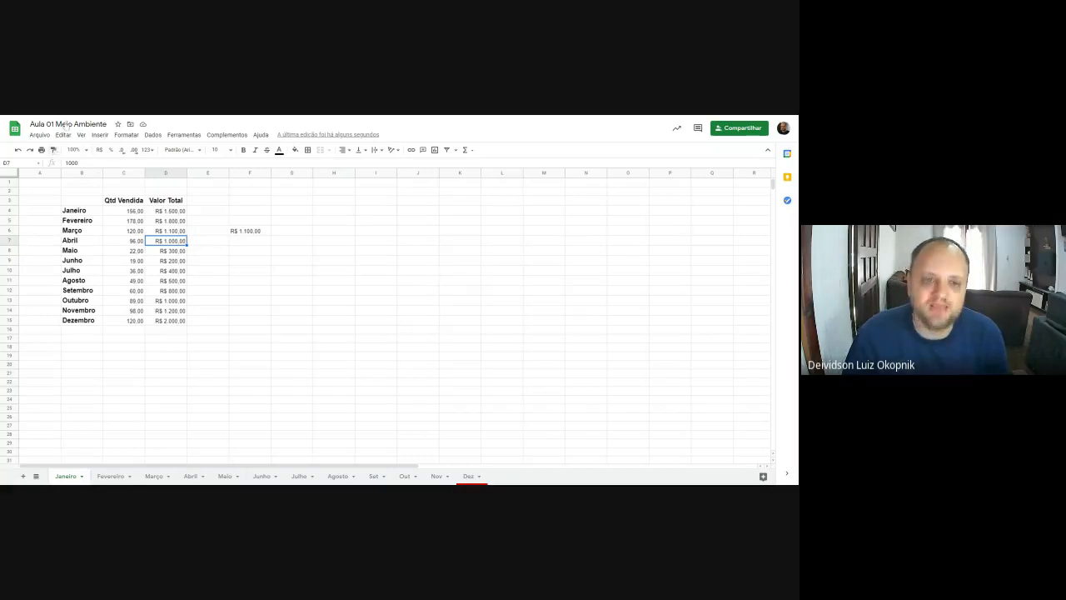
pyautogui.click(240, 234)
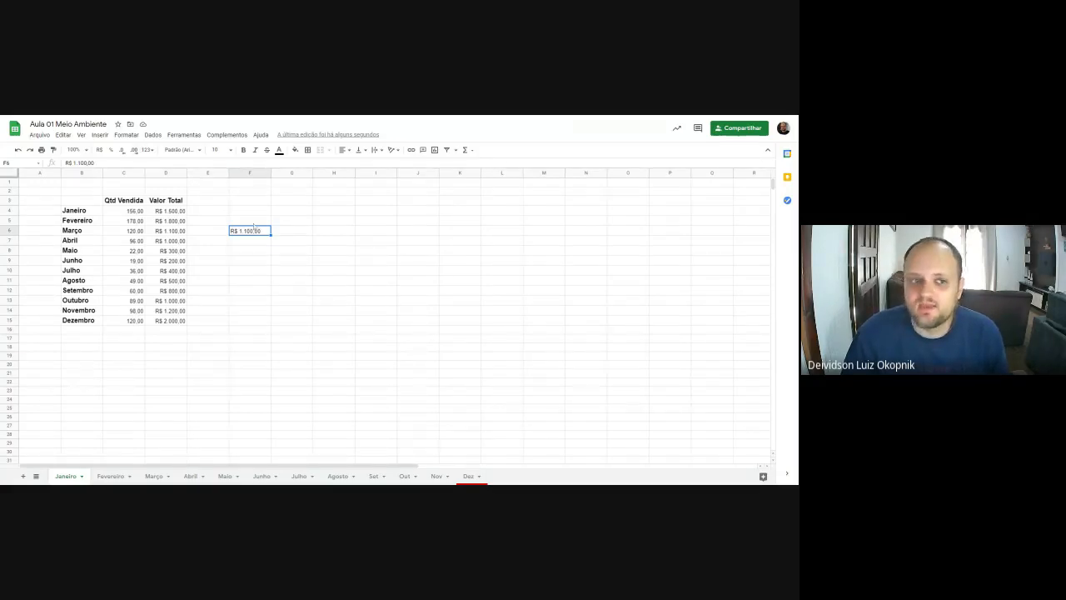
pyautogui.click(279, 271)
pyautogui.click(276, 249)
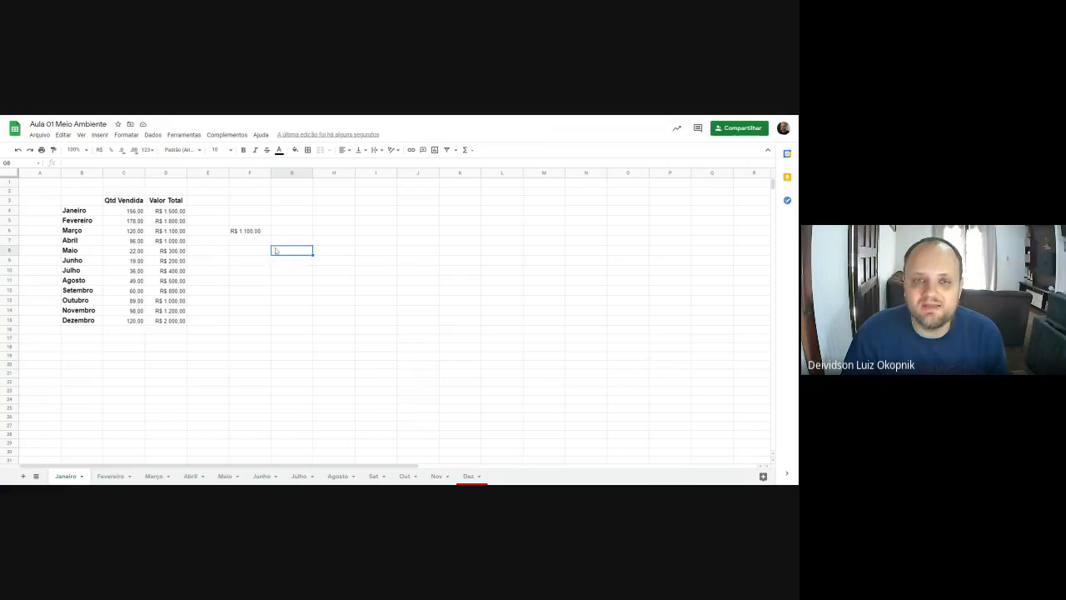
pyautogui.click(196, 254)
pyautogui.click(184, 253)
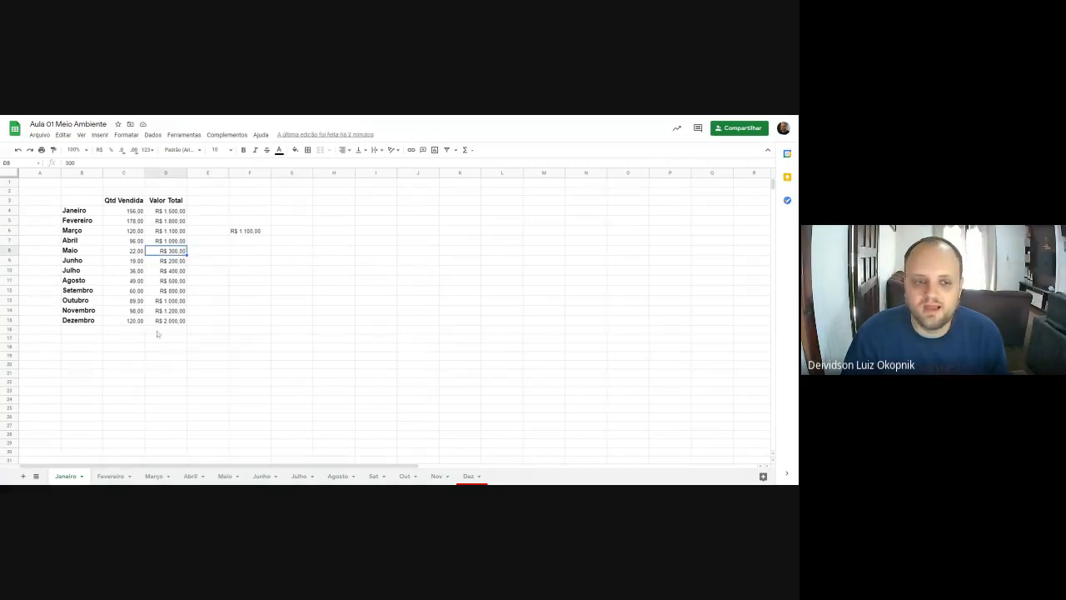
# Step: Enter 200,1 in D16 and 200.10 in D17 to contrast comma and period as decimal separators
pyautogui.click(161, 331)
pyautogui.write('200')
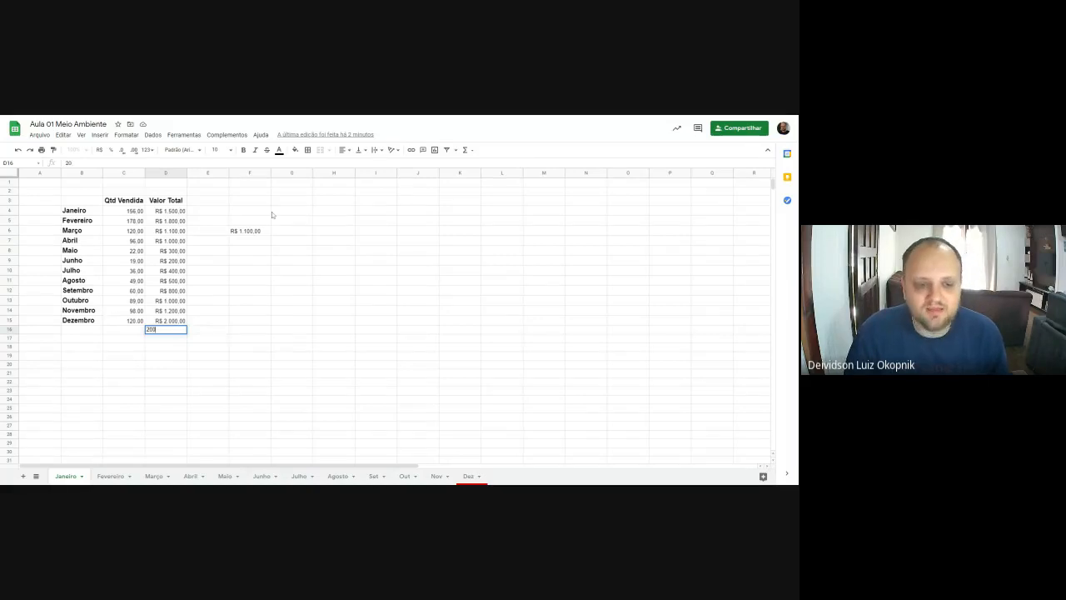
pyautogui.write(',1')
pyautogui.press('Return')
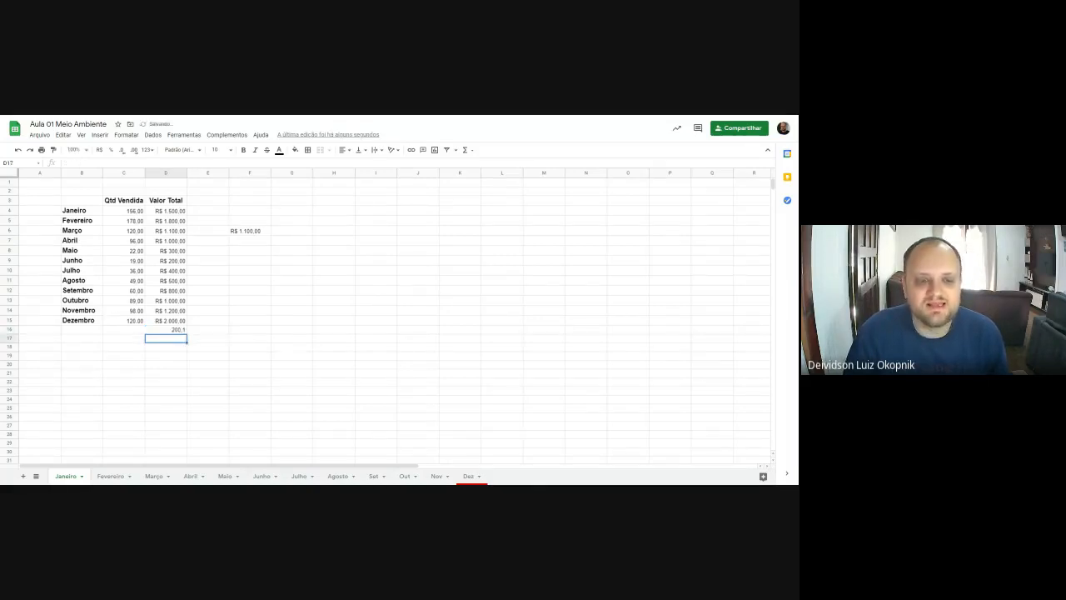
pyautogui.write('200.10')
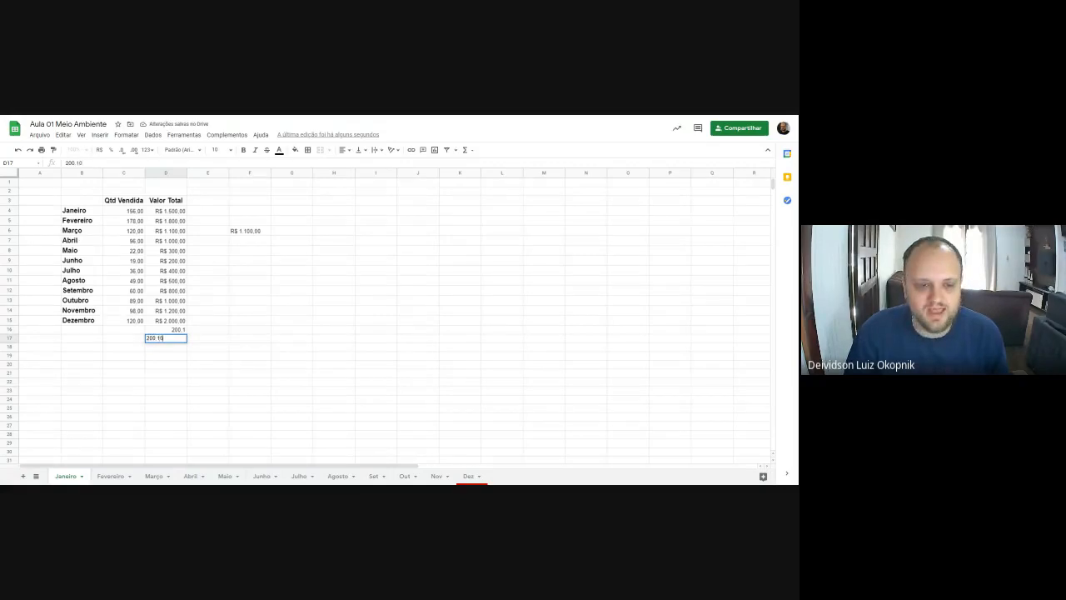
pyautogui.press('Return')
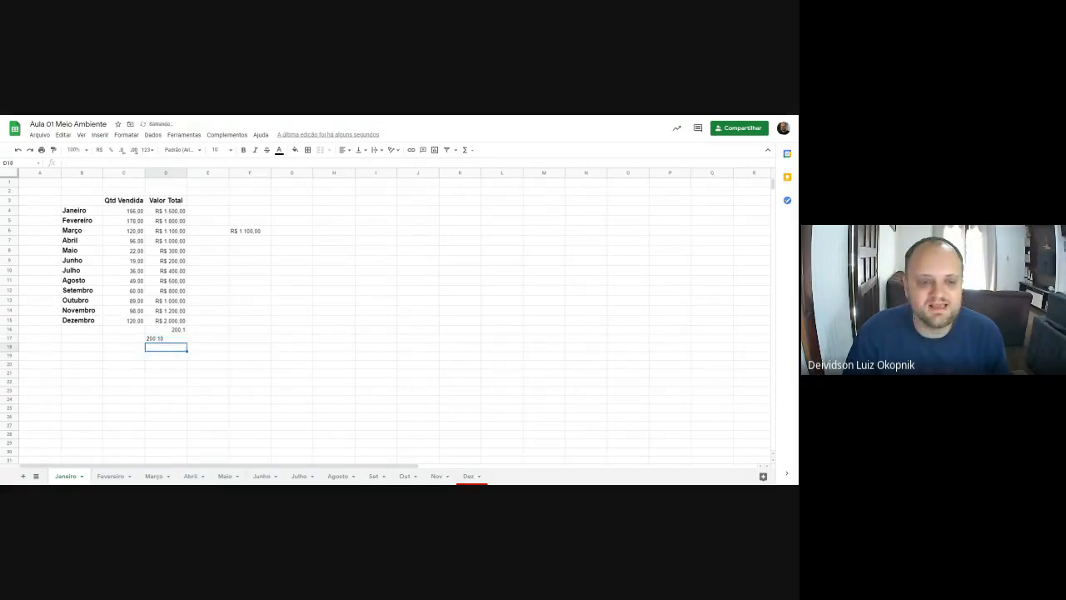
# Step: Examine the period and decimal digits of the test entry in D17
pyautogui.press('Up')
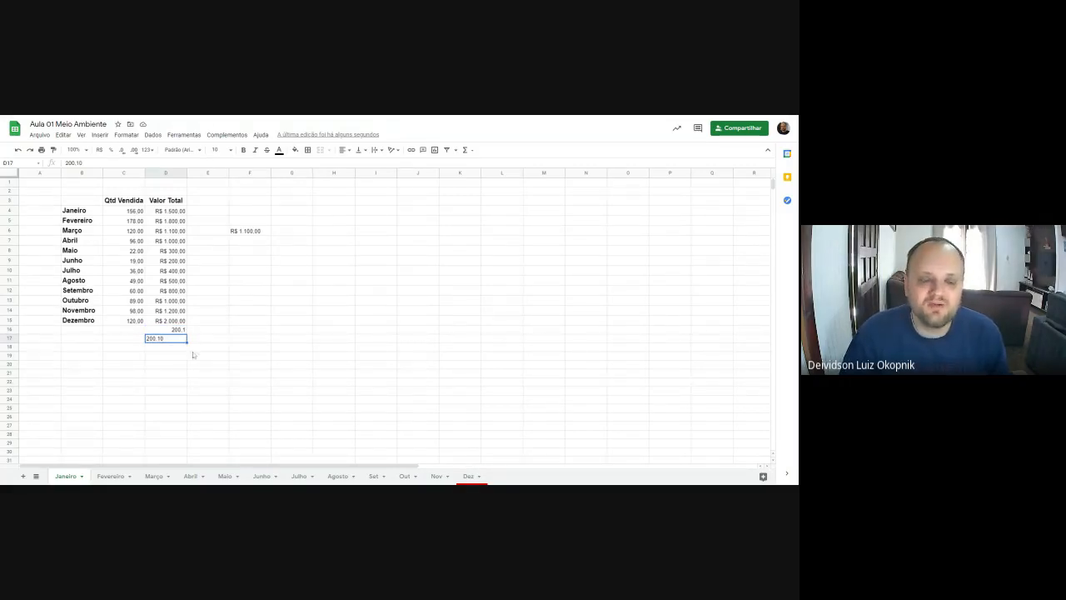
pyautogui.doubleClick(158, 339)
pyautogui.moveTo(156, 338); pyautogui.dragTo(164, 338)
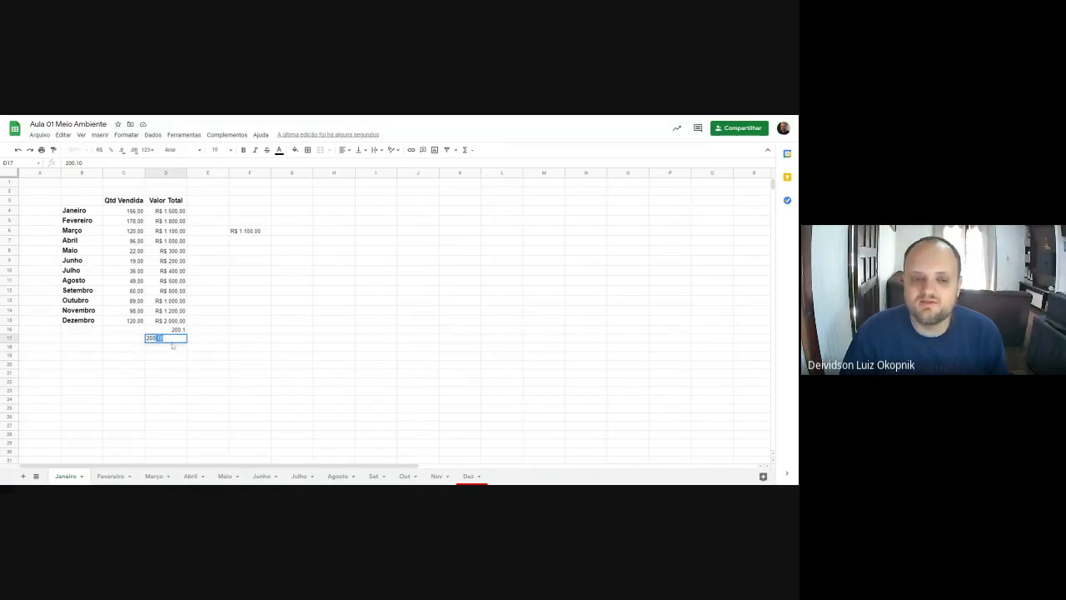
pyautogui.click(173, 339)
pyautogui.moveTo(156, 338); pyautogui.dragTo(162, 338)
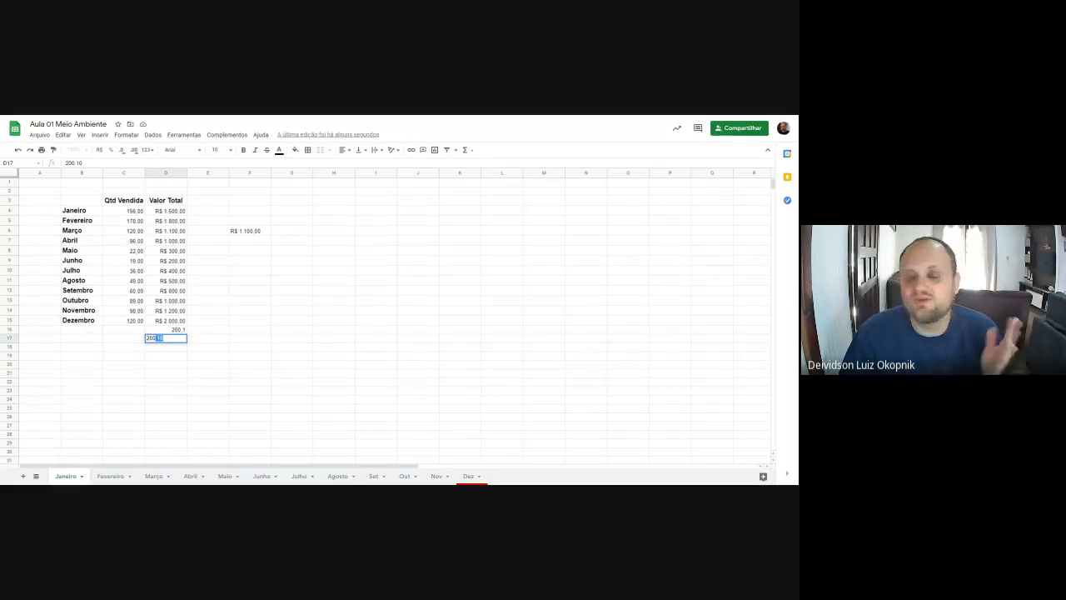
pyautogui.click(174, 339)
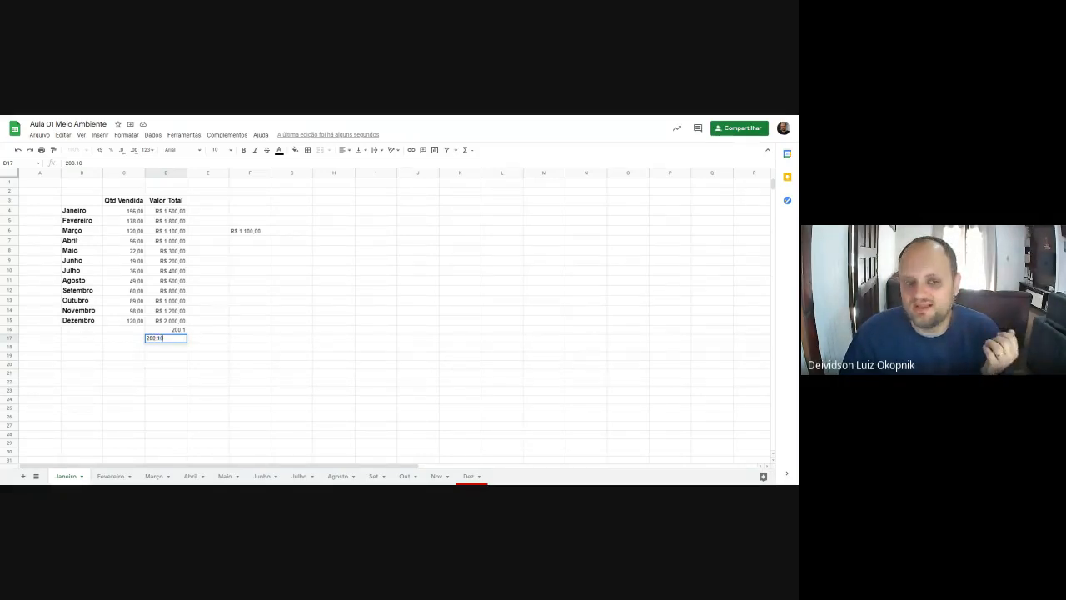
pyautogui.click(200, 339)
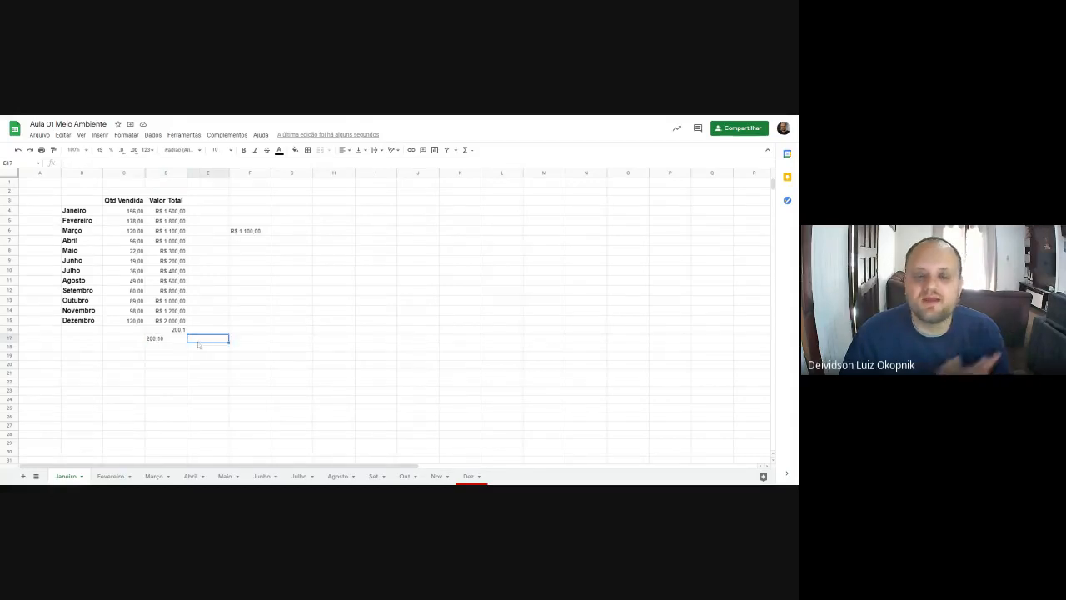
# Step: Clear the decimal separator test entries from D16:D17
pyautogui.click(165, 341)
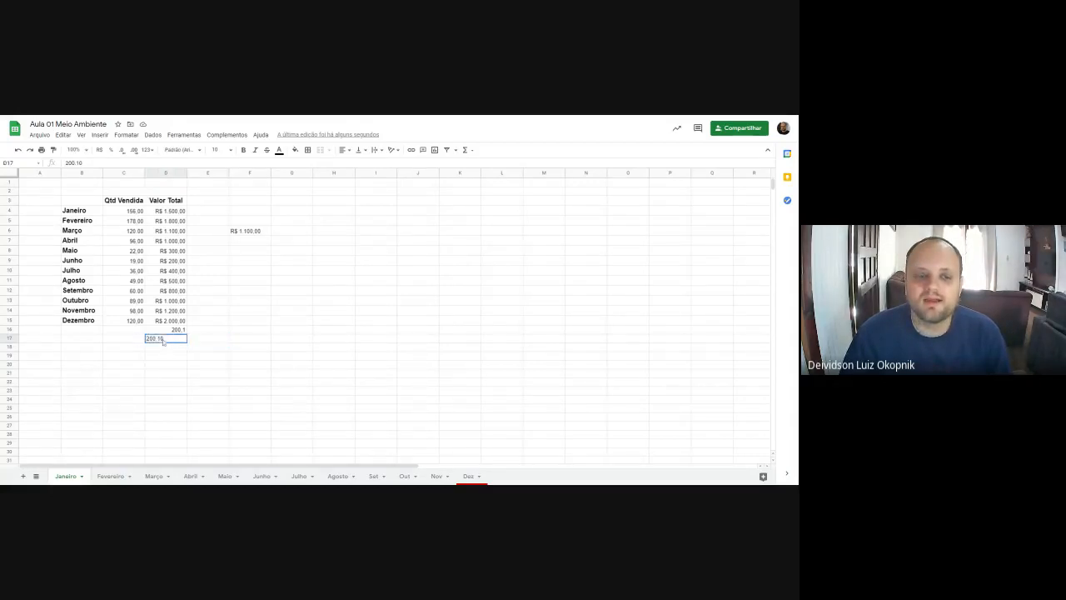
pyautogui.moveTo(166, 341); pyautogui.dragTo(166, 330)
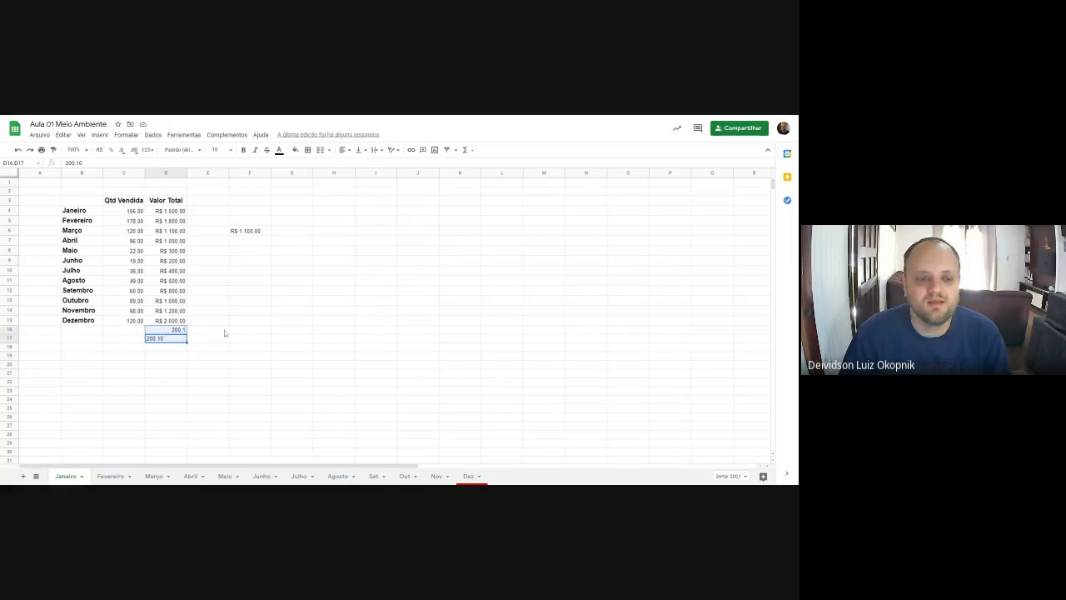
pyautogui.press('Delete')
# Step: Remove both decimal places from the Qtd Vendida quantities in C4:C15 so they display as whole numbers
pyautogui.click(137, 211)
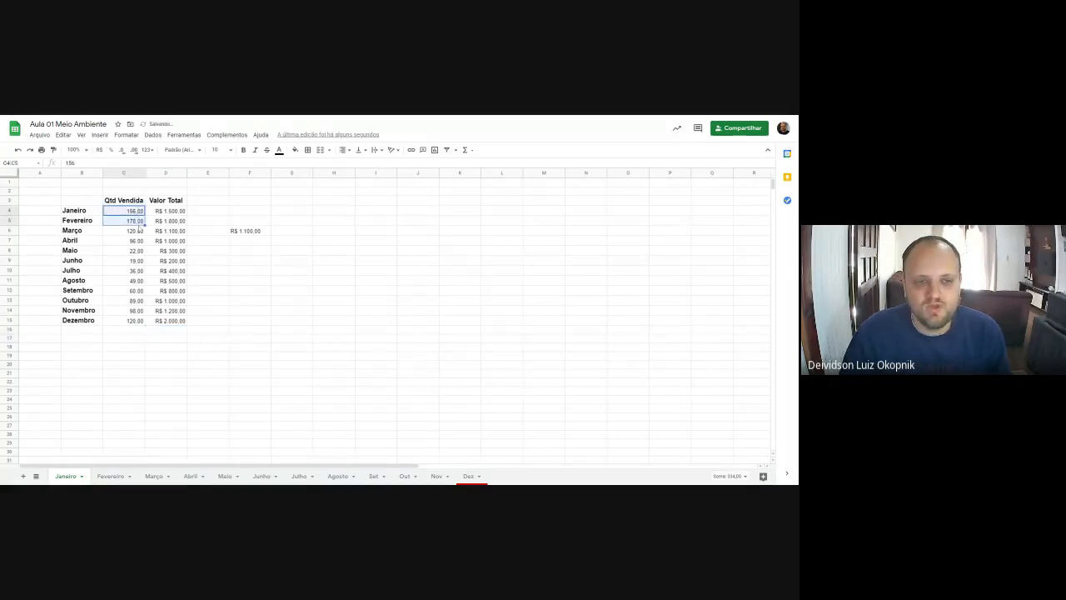
pyautogui.moveTo(135, 211); pyautogui.dragTo(135, 323)
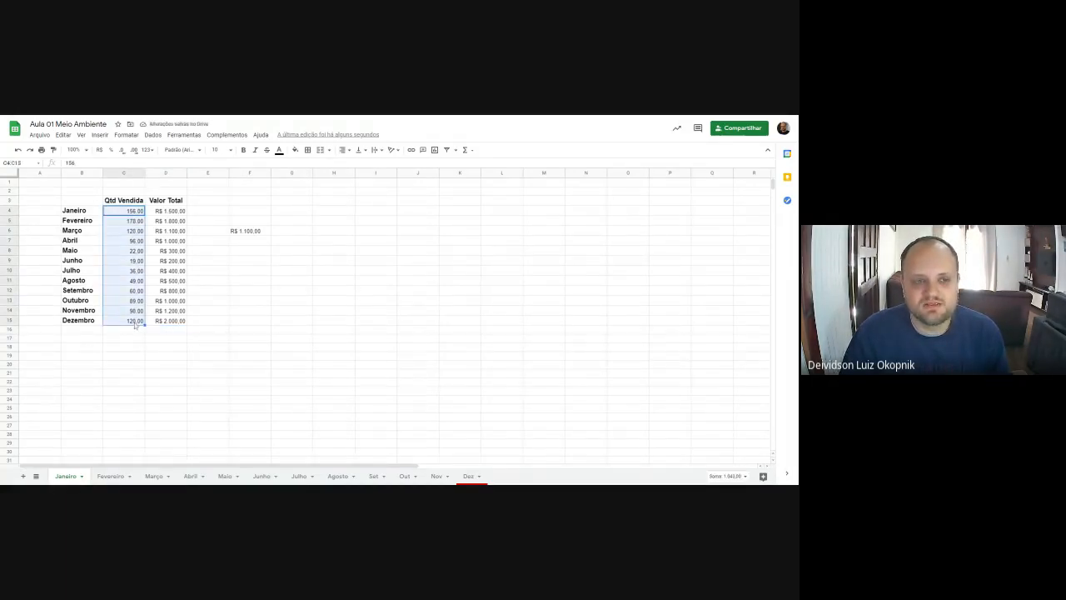
pyautogui.click(122, 149)
pyautogui.click(122, 150)
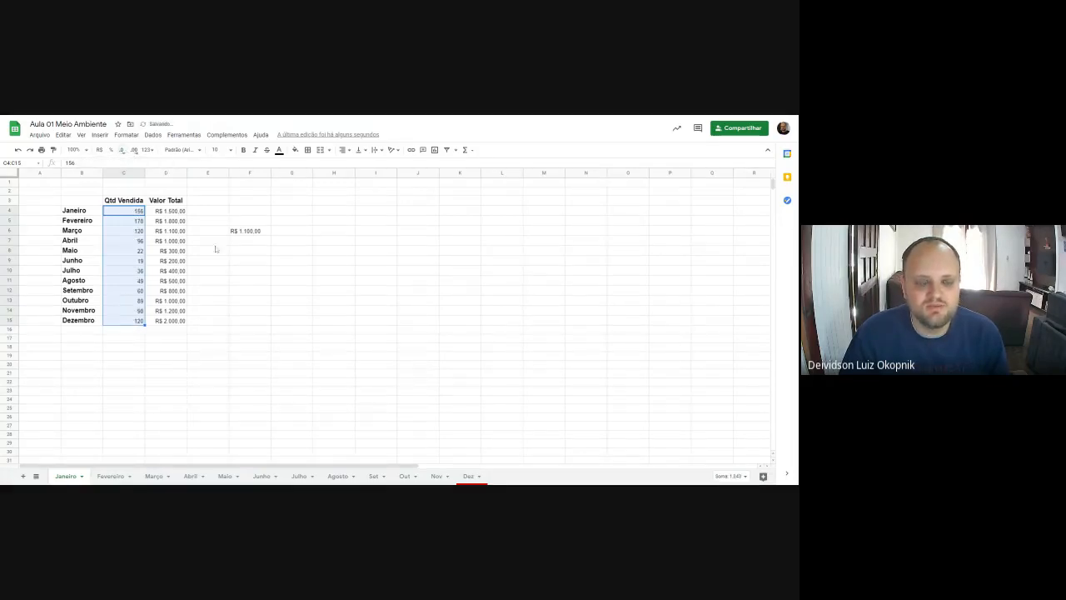
pyautogui.click(220, 260)
pyautogui.moveTo(134, 211); pyautogui.dragTo(135, 322)
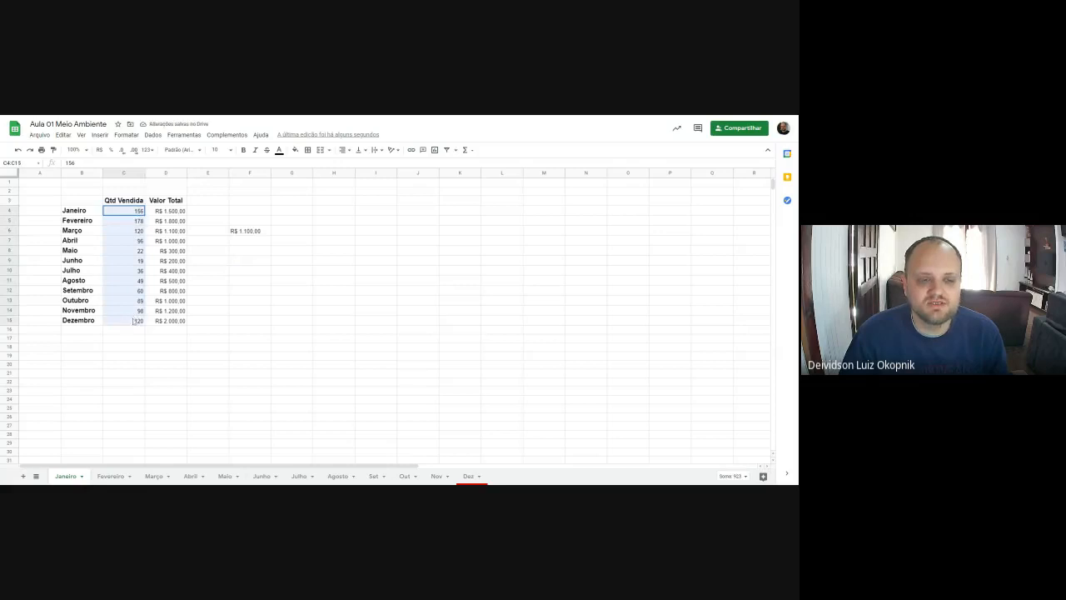
pyautogui.click(135, 323)
pyautogui.click(242, 313)
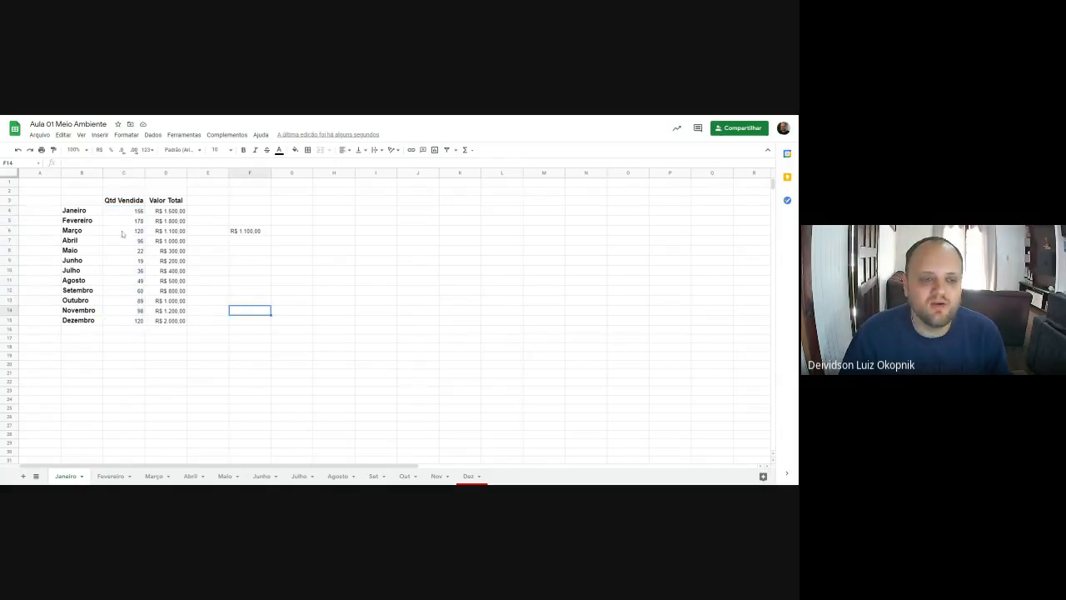
pyautogui.moveTo(134, 211); pyautogui.dragTo(137, 232)
pyautogui.click(257, 303)
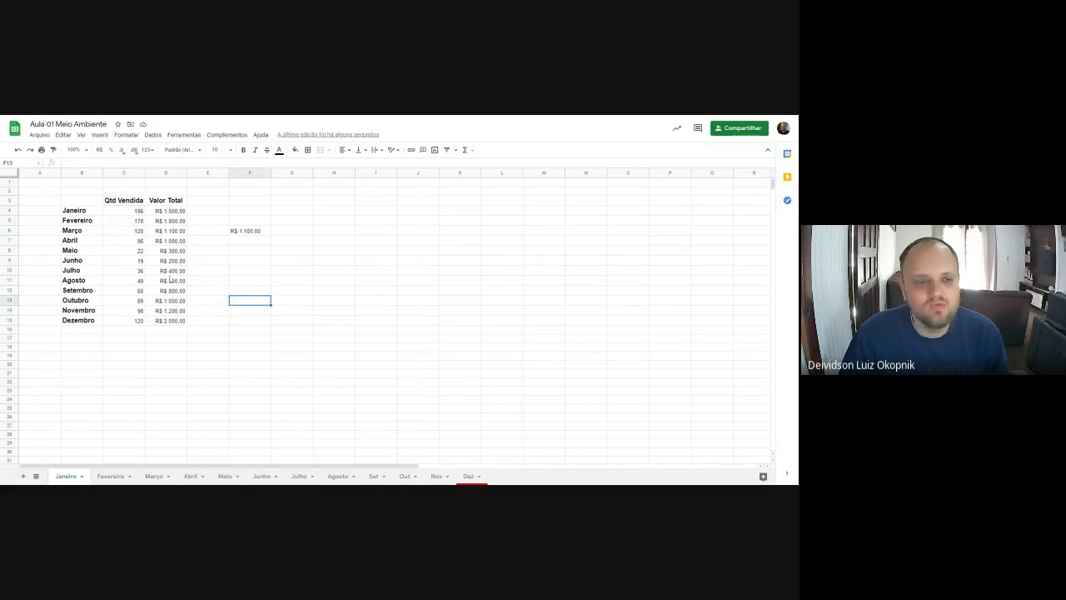
pyautogui.click(167, 261)
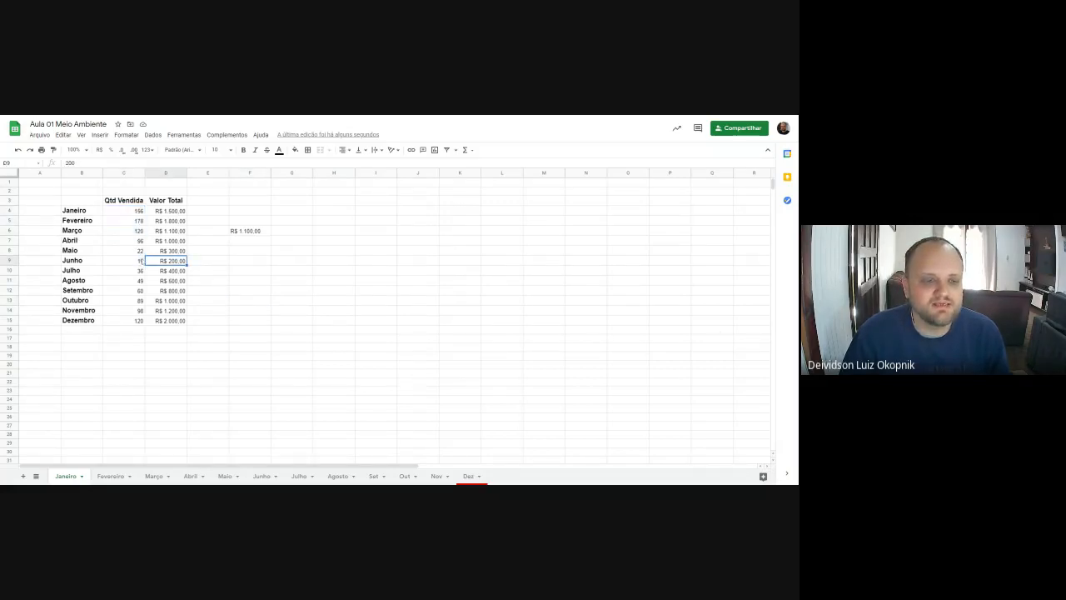
# Step: Fill the Maio through Agosto quantities in C8:C11 with light red
pyautogui.moveTo(140, 282); pyautogui.dragTo(138, 255)
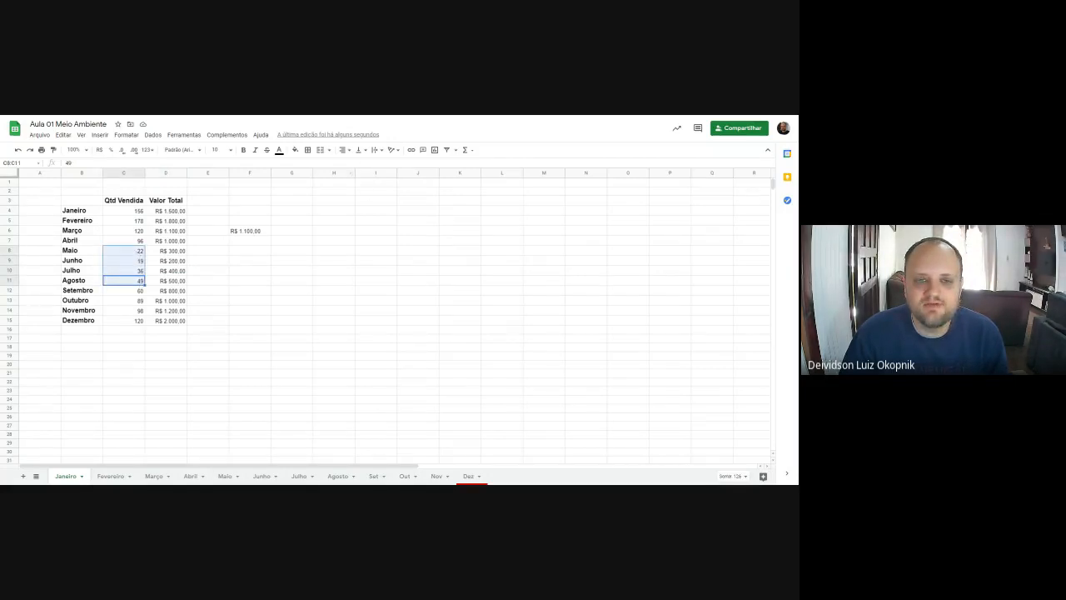
pyautogui.click(295, 150)
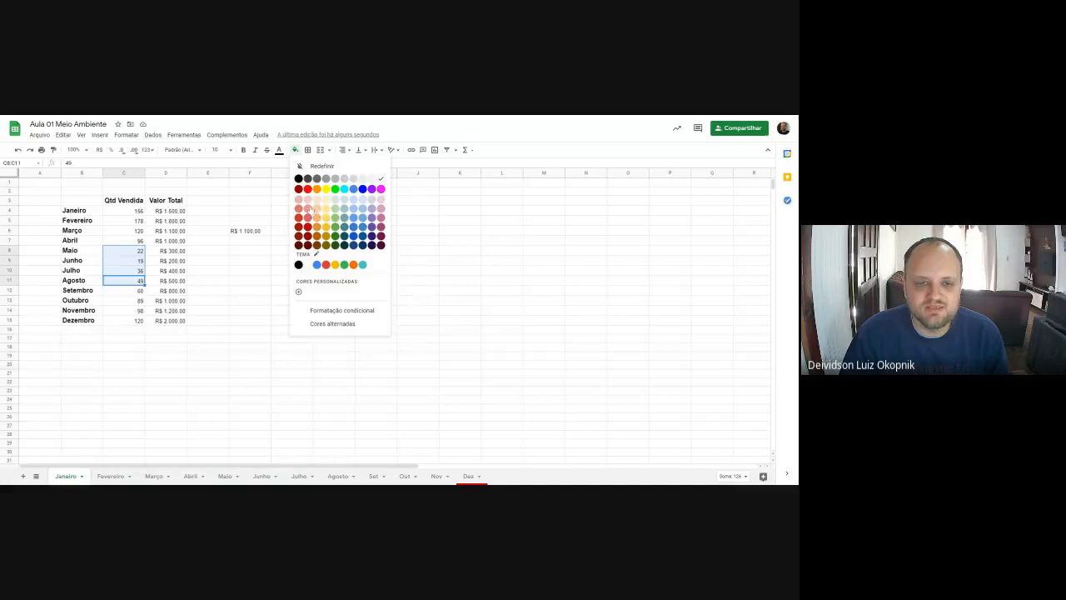
pyautogui.click(307, 201)
pyautogui.click(293, 281)
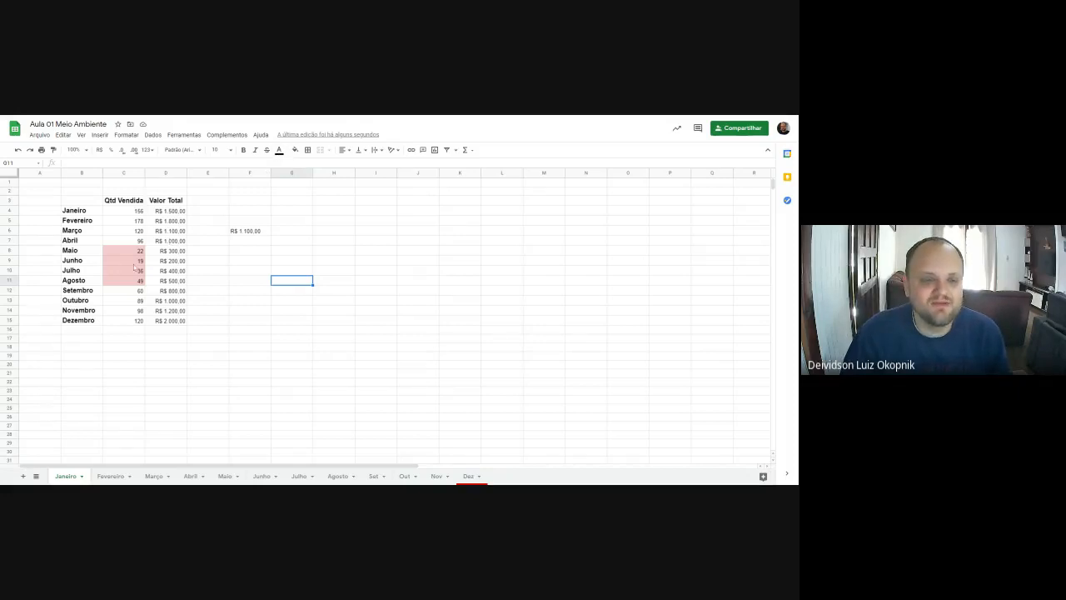
# Step: Fill the Abril quantity in C7 and the Setembro through Novembro quantities in C12:C14 with light yellow
pyautogui.moveTo(132, 290); pyautogui.dragTo(131, 310)
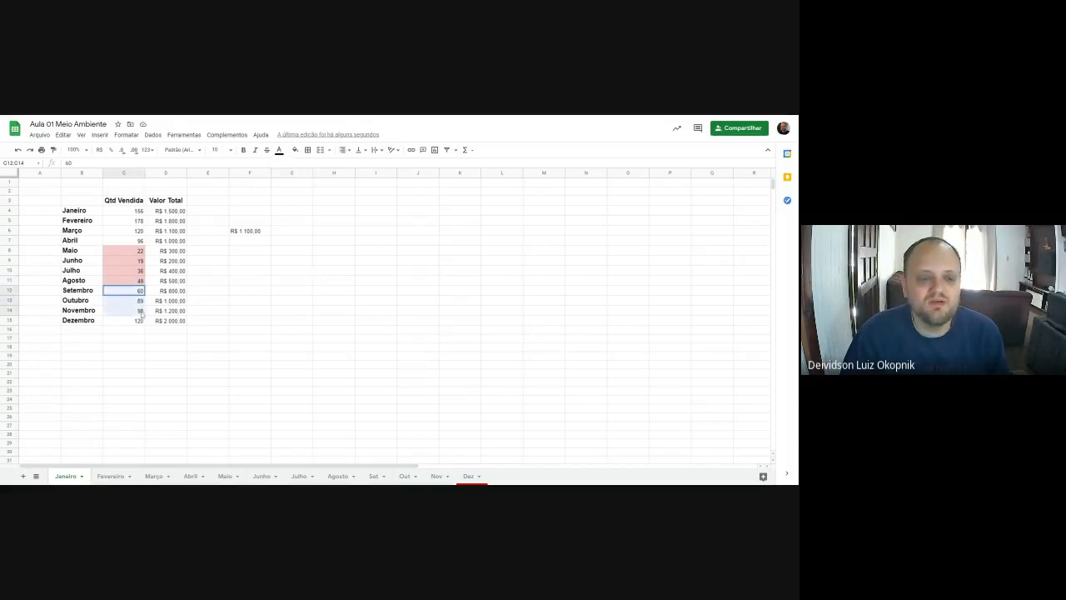
pyautogui.keyDown('ctrl'); pyautogui.click(135, 240); pyautogui.keyUp('ctrl')
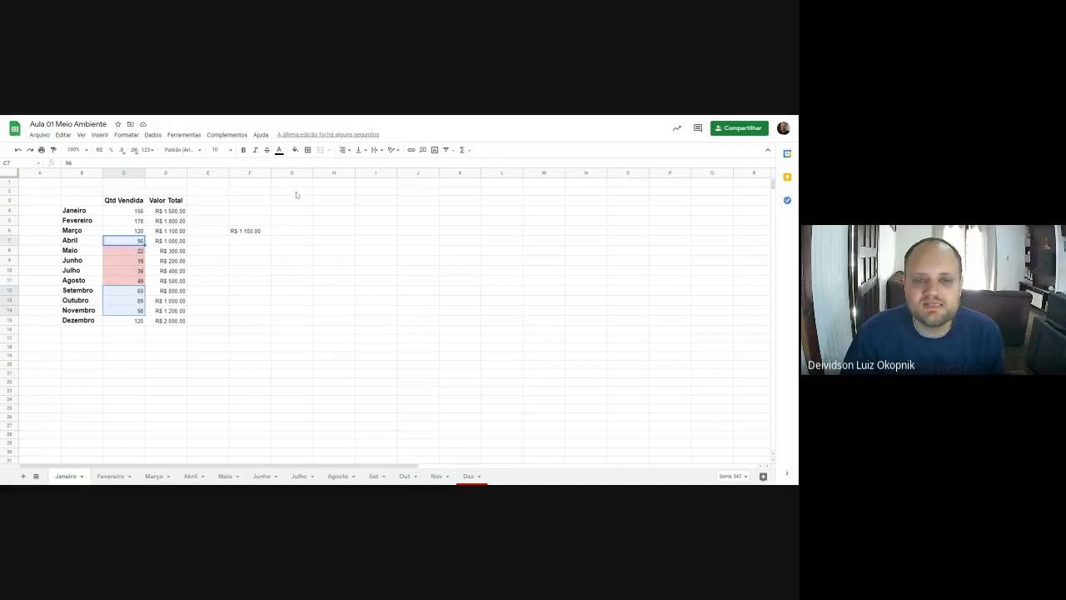
pyautogui.click(295, 150)
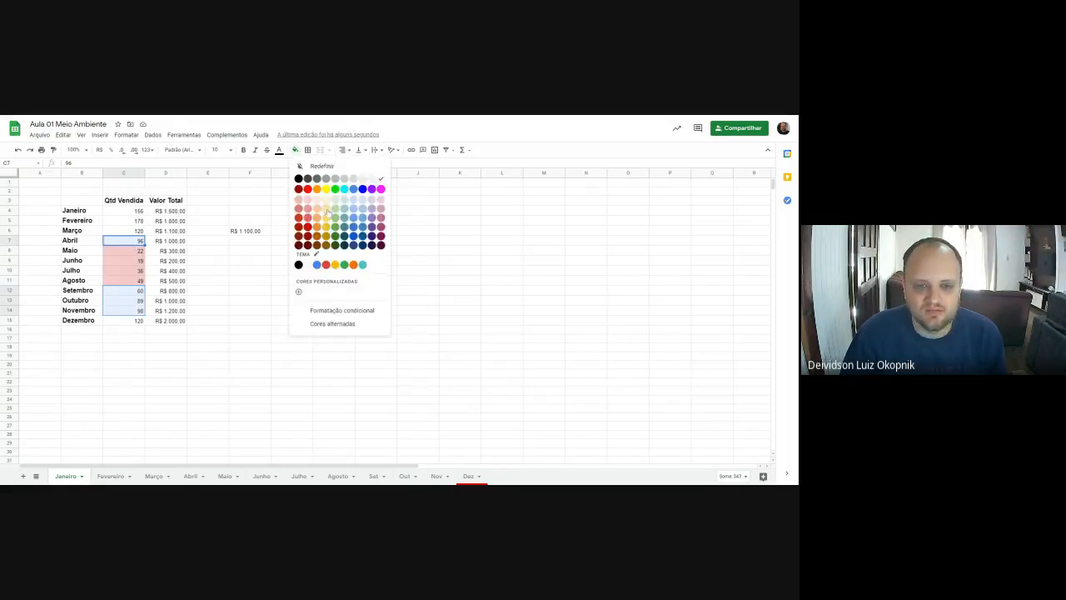
pyautogui.click(326, 209)
pyautogui.click(302, 289)
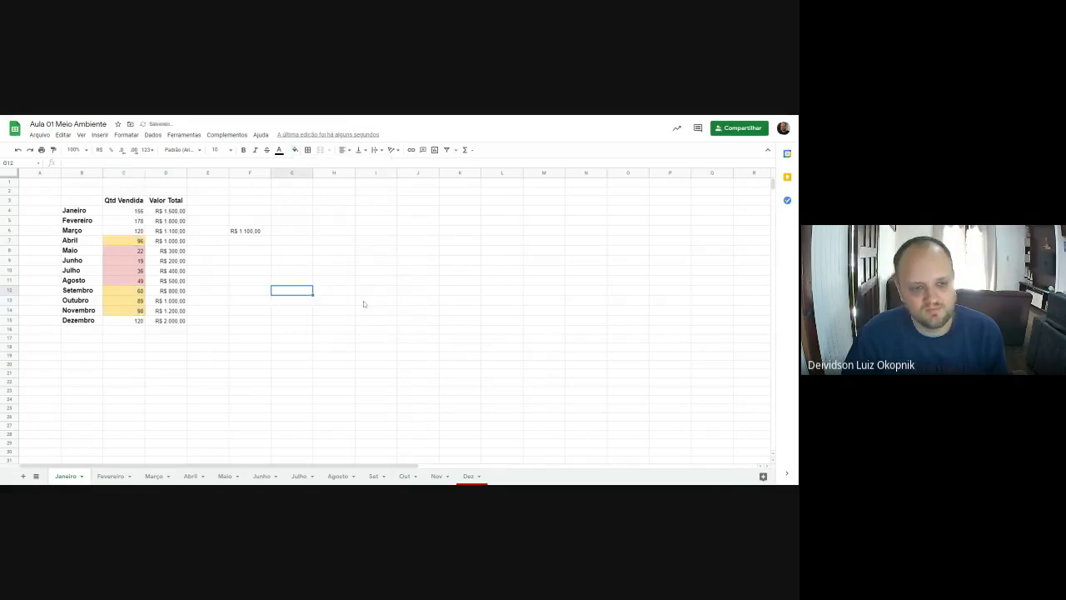
# Step: Fill the Janeiro through Março quantities in C4:C6 and the Dezembro quantity in C15 with light green
pyautogui.moveTo(129, 231); pyautogui.dragTo(130, 211)
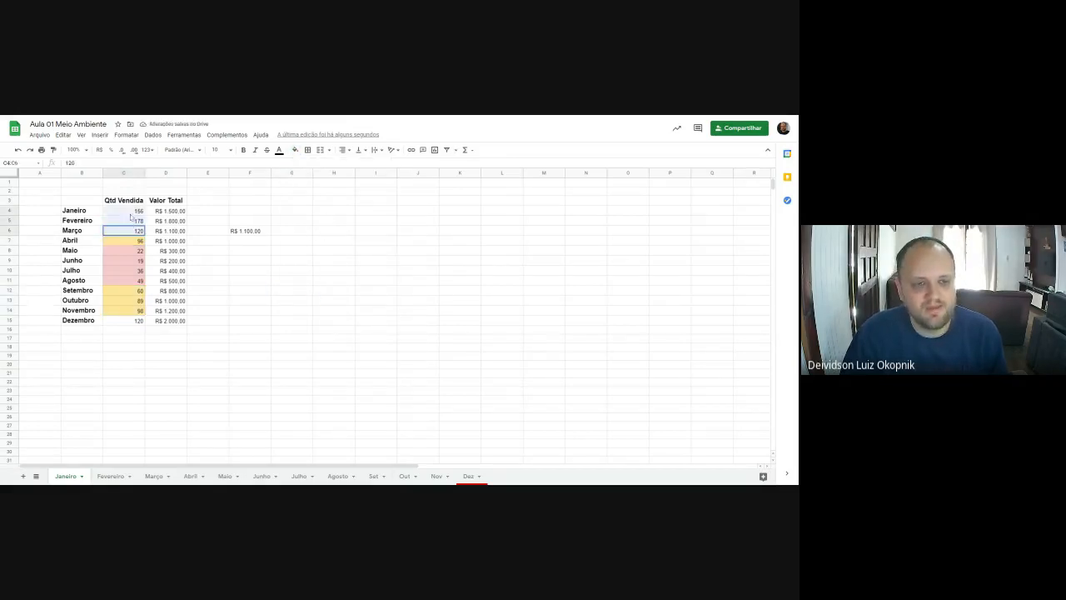
pyautogui.keyDown('ctrl'); pyautogui.click(128, 320); pyautogui.keyUp('ctrl')
pyautogui.click(295, 149)
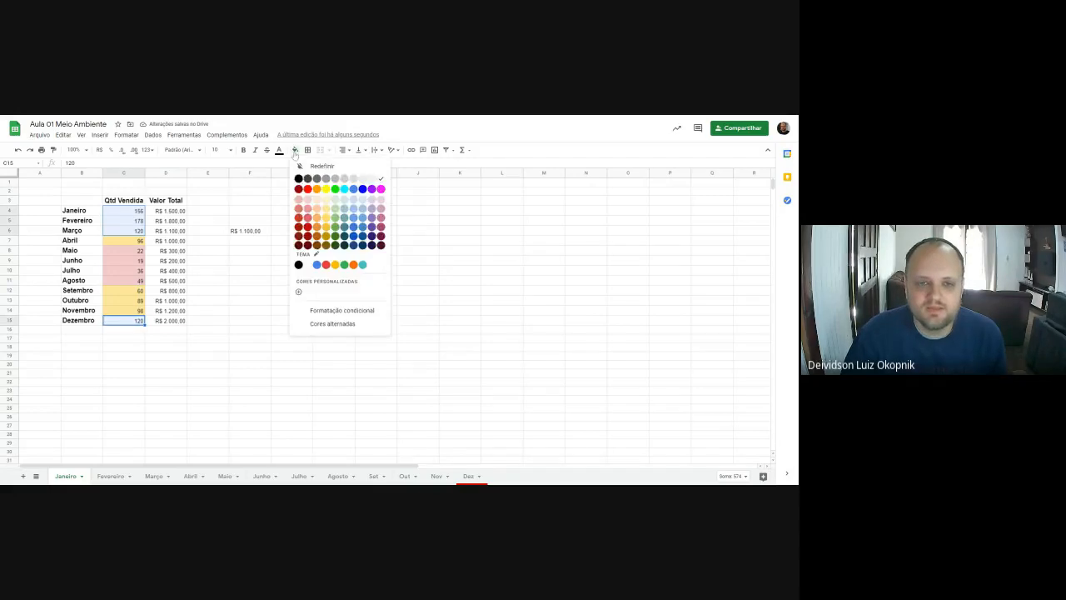
pyautogui.click(335, 207)
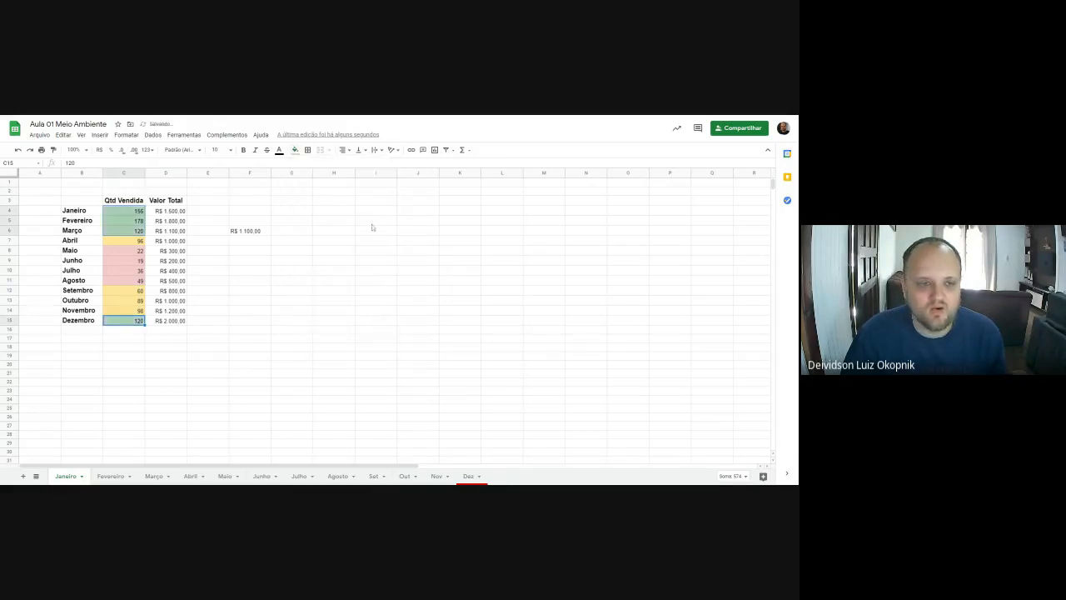
pyautogui.click(373, 230)
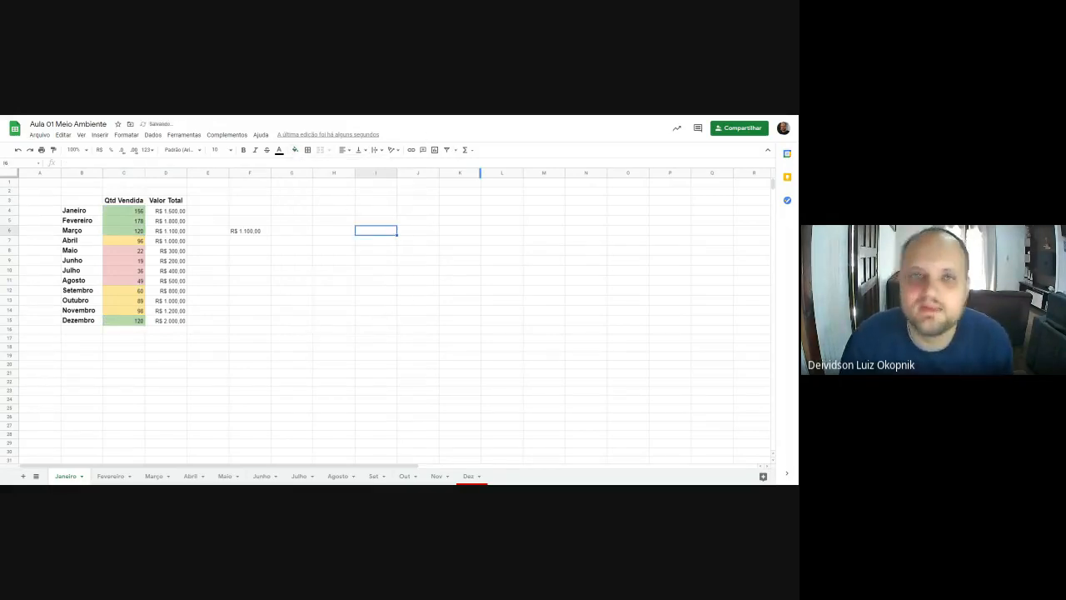
# Step: Clear the stray currency value from cell F6
pyautogui.click(111, 216)
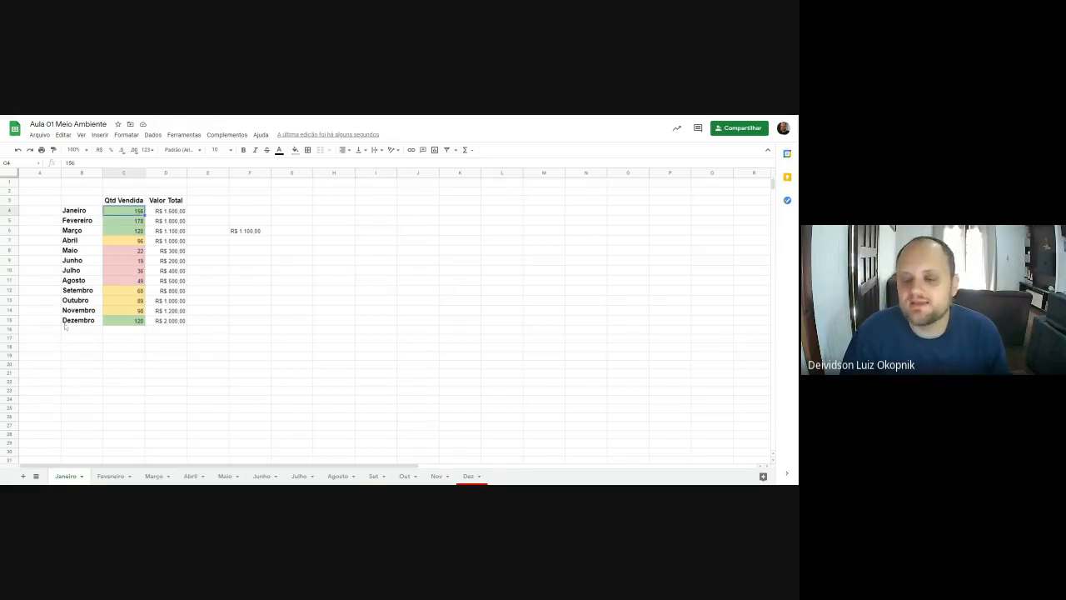
pyautogui.click(241, 233)
pyautogui.press('Delete')
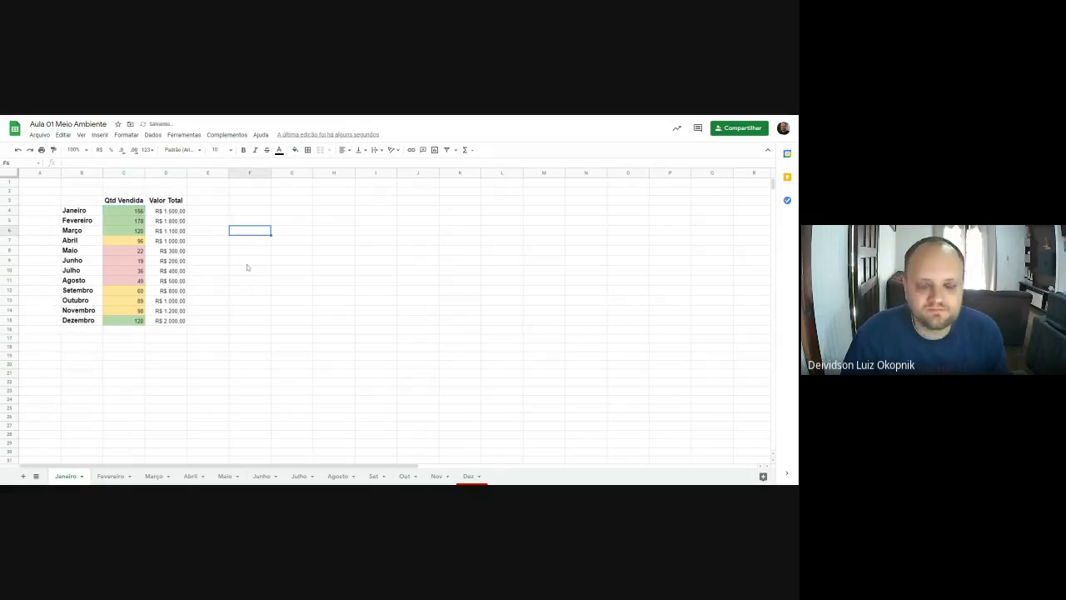
pyautogui.click(248, 263)
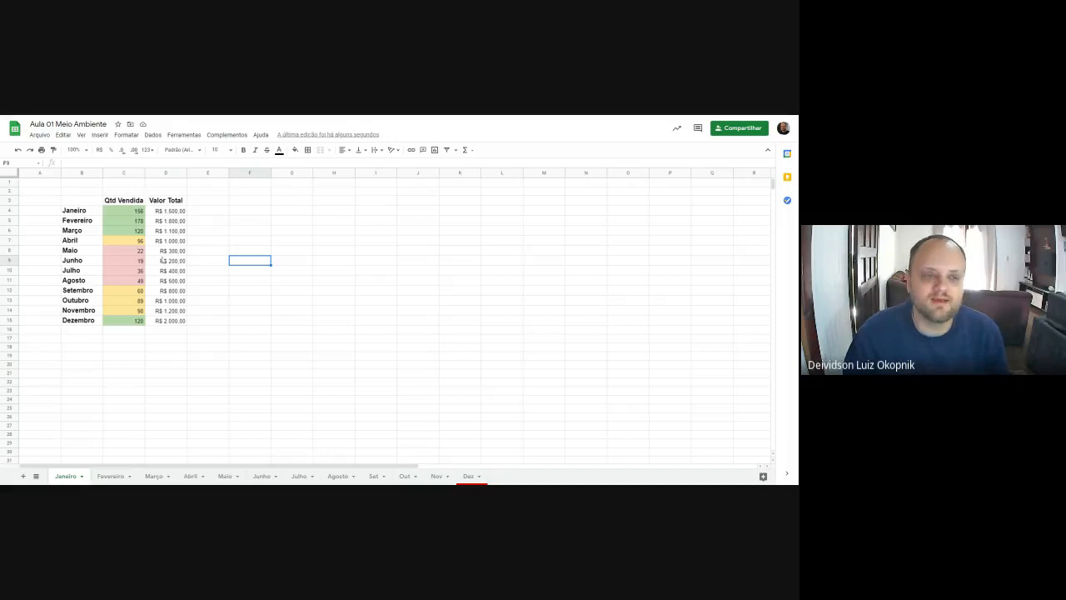
pyautogui.click(202, 248)
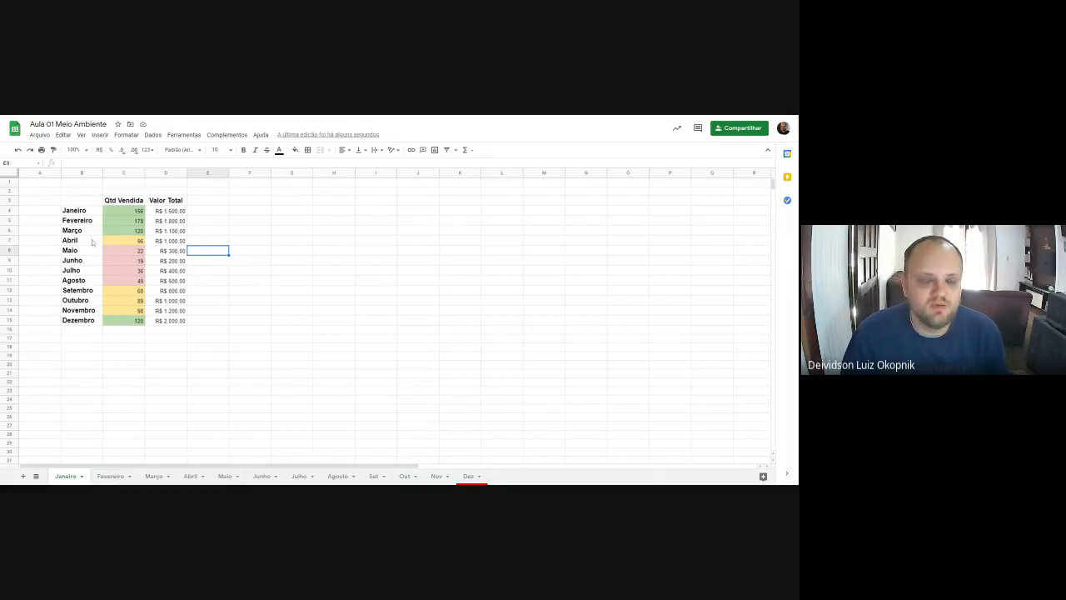
pyautogui.click(308, 253)
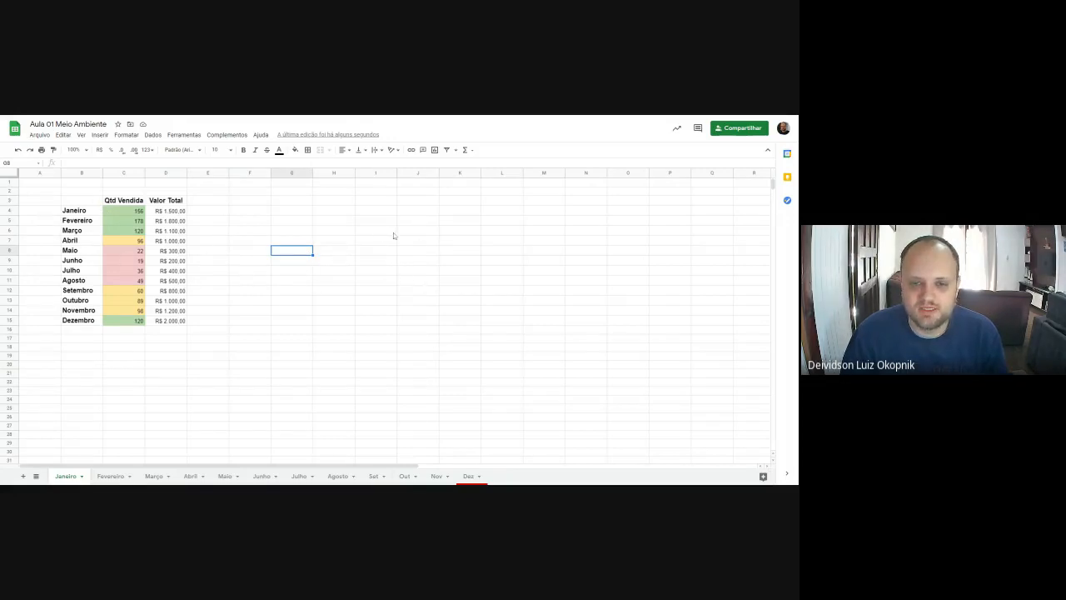
# Step: Add a thick black outer border around the empty cells I6:K6
pyautogui.moveTo(378, 233); pyautogui.dragTo(466, 238)
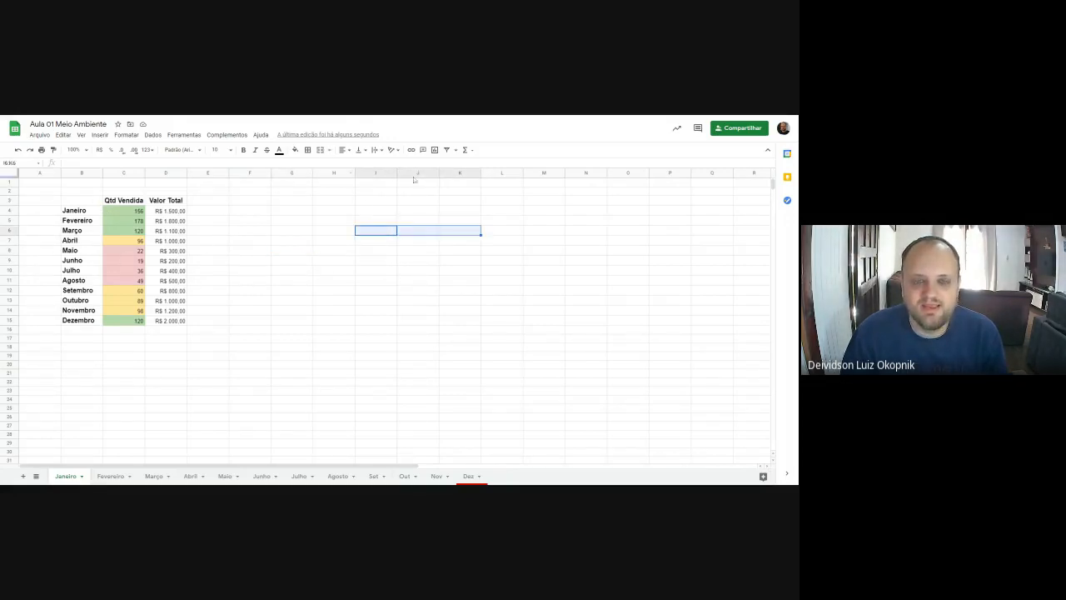
pyautogui.click(308, 150)
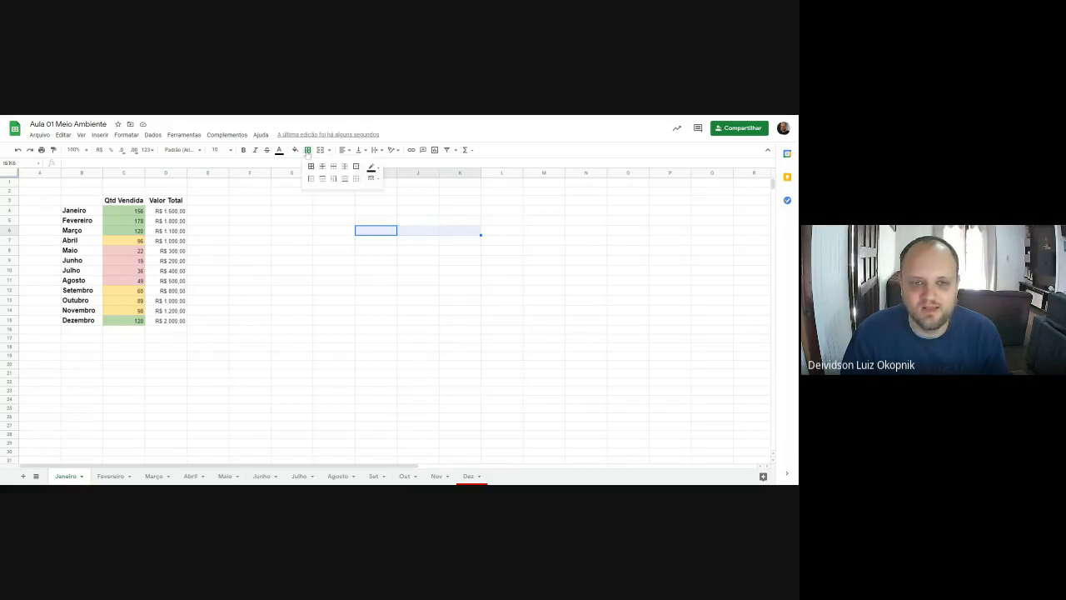
pyautogui.click(371, 166)
pyautogui.click(372, 166)
pyautogui.click(371, 178)
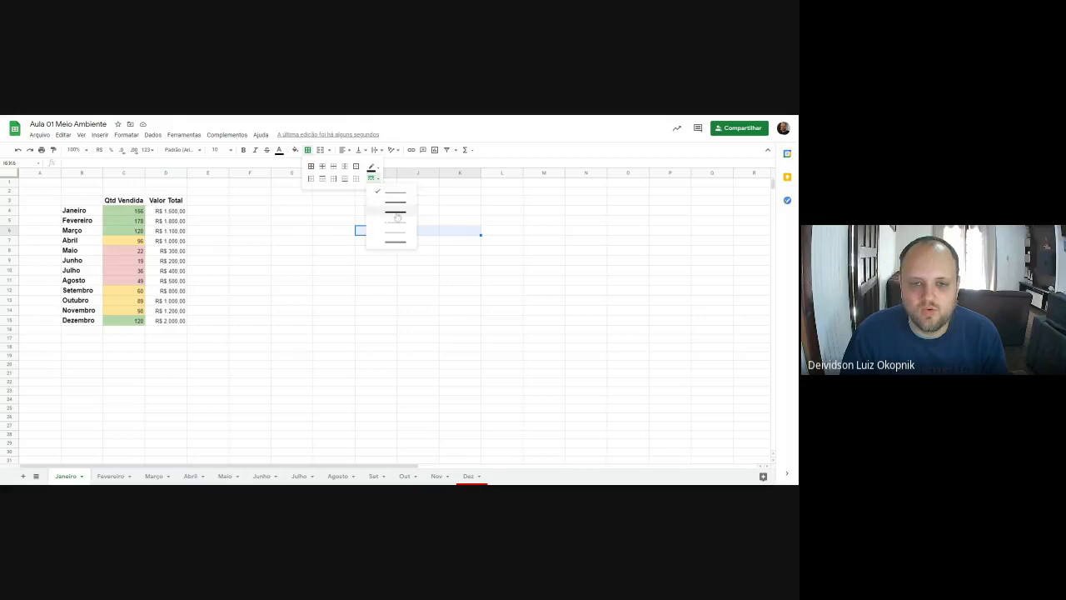
pyautogui.click(396, 214)
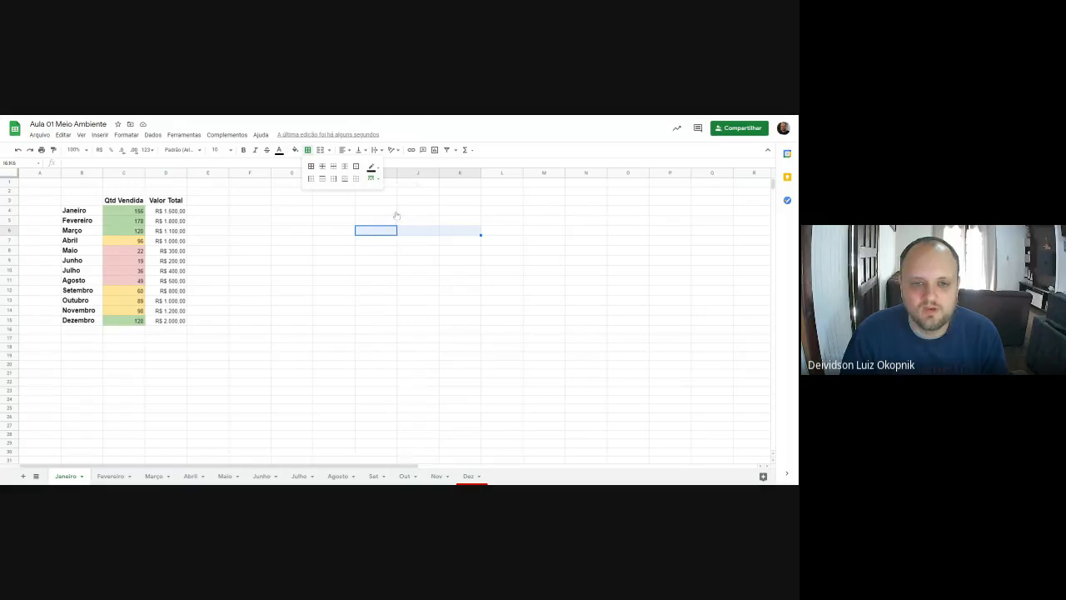
pyautogui.click(356, 166)
pyautogui.click(412, 252)
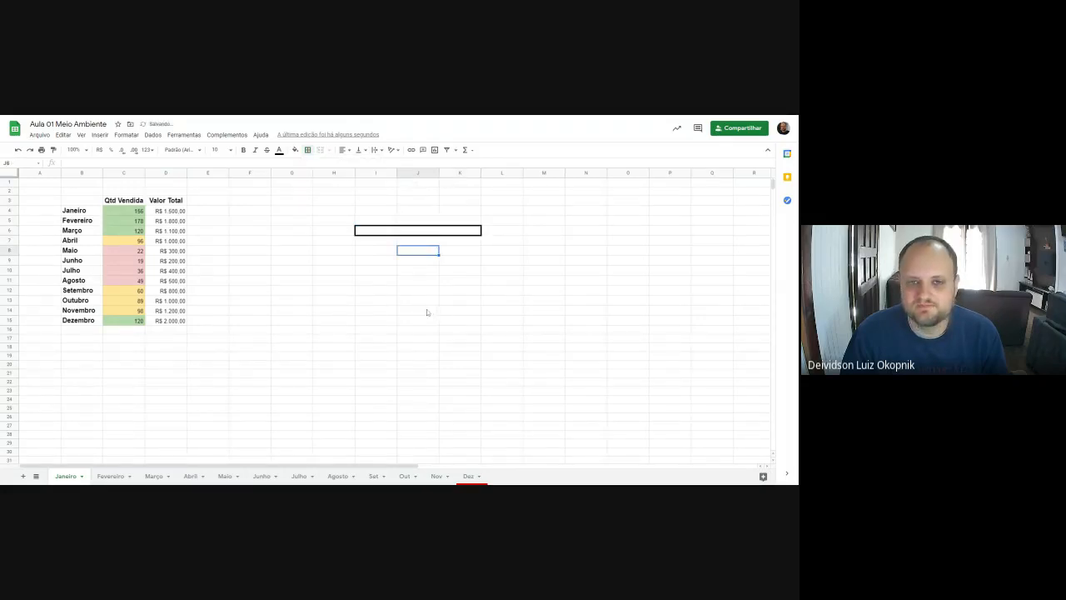
# Step: Add a thick outer border around the block I7:K15 directly below the bordered row
pyautogui.moveTo(378, 240); pyautogui.dragTo(457, 321)
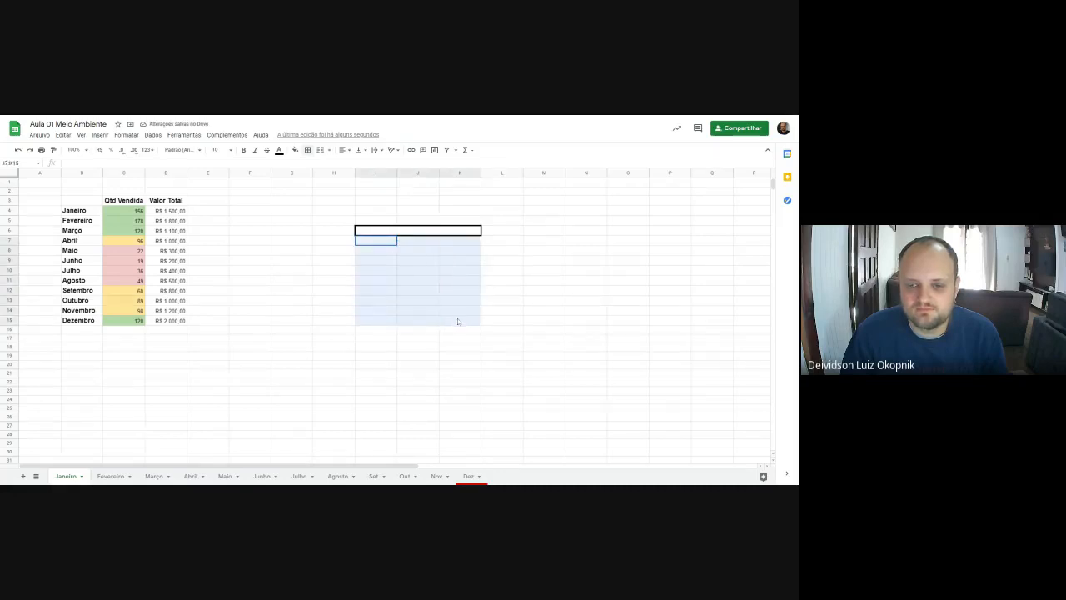
pyautogui.click(308, 151)
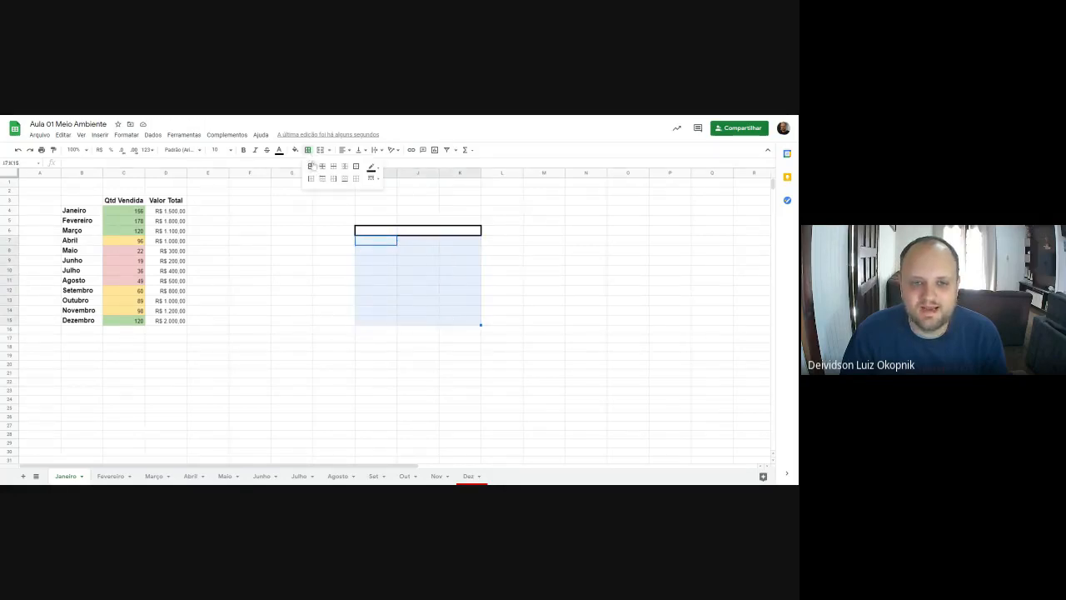
pyautogui.click(356, 165)
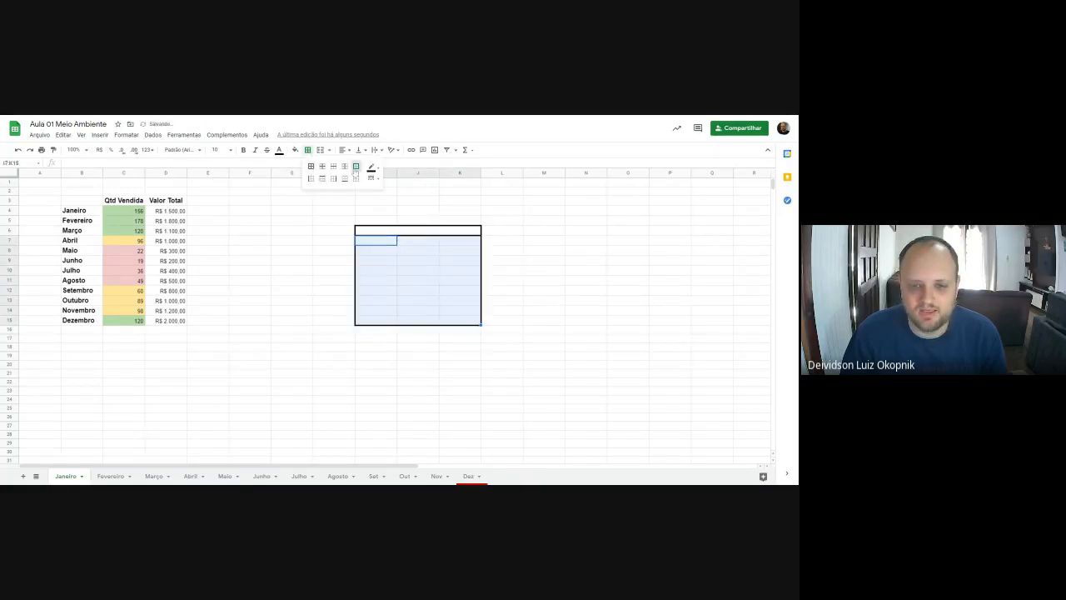
pyautogui.click(437, 283)
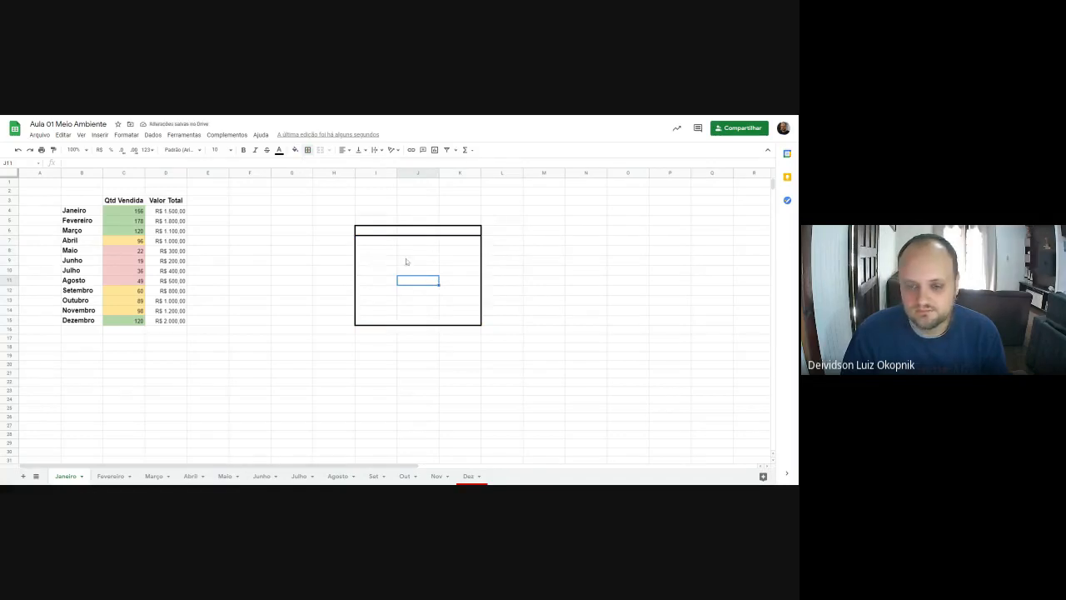
# Step: Add thin inner vertical borders between the columns of I7:K15
pyautogui.moveTo(374, 240); pyautogui.dragTo(452, 319)
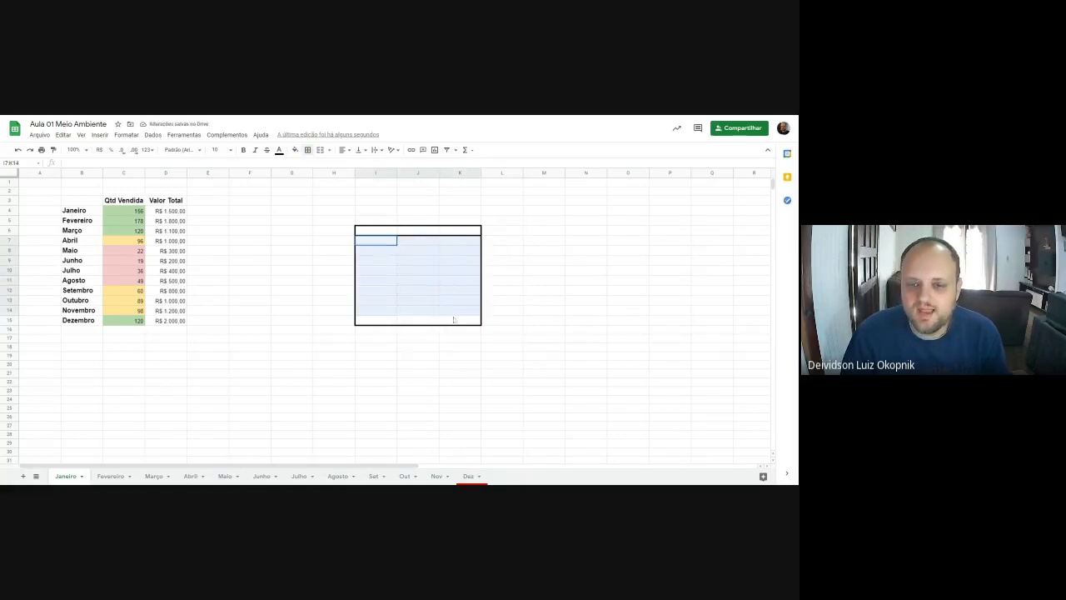
pyautogui.click(307, 150)
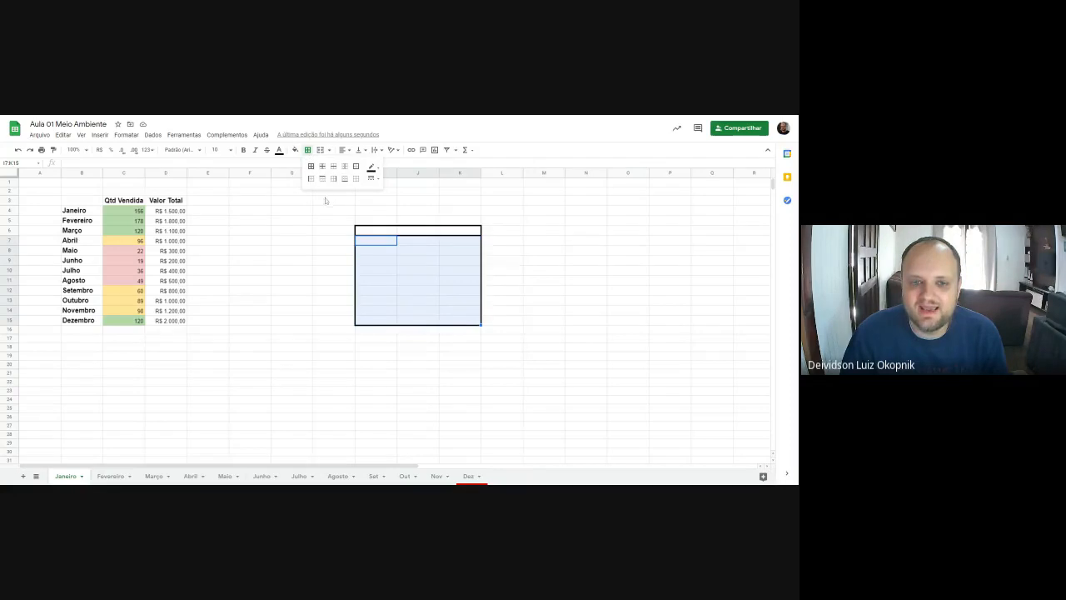
pyautogui.click(371, 178)
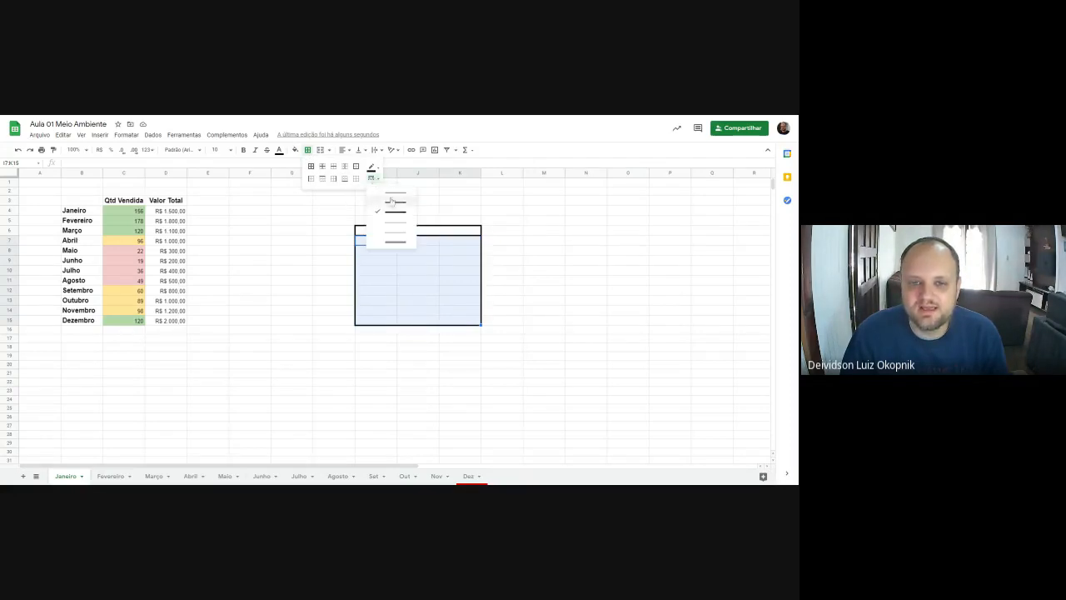
pyautogui.click(395, 194)
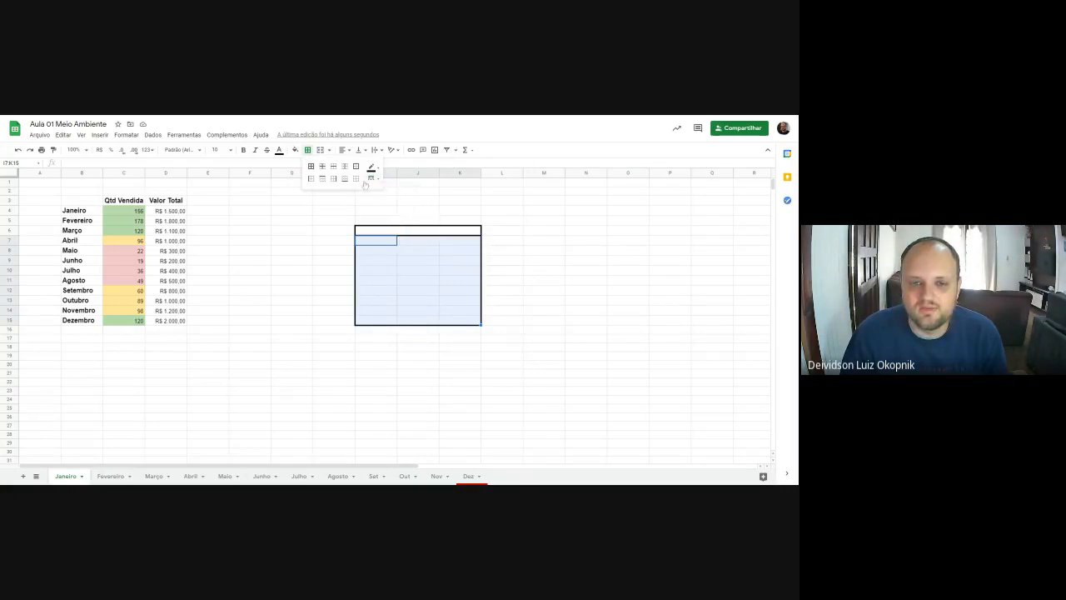
pyautogui.click(345, 166)
pyautogui.click(531, 241)
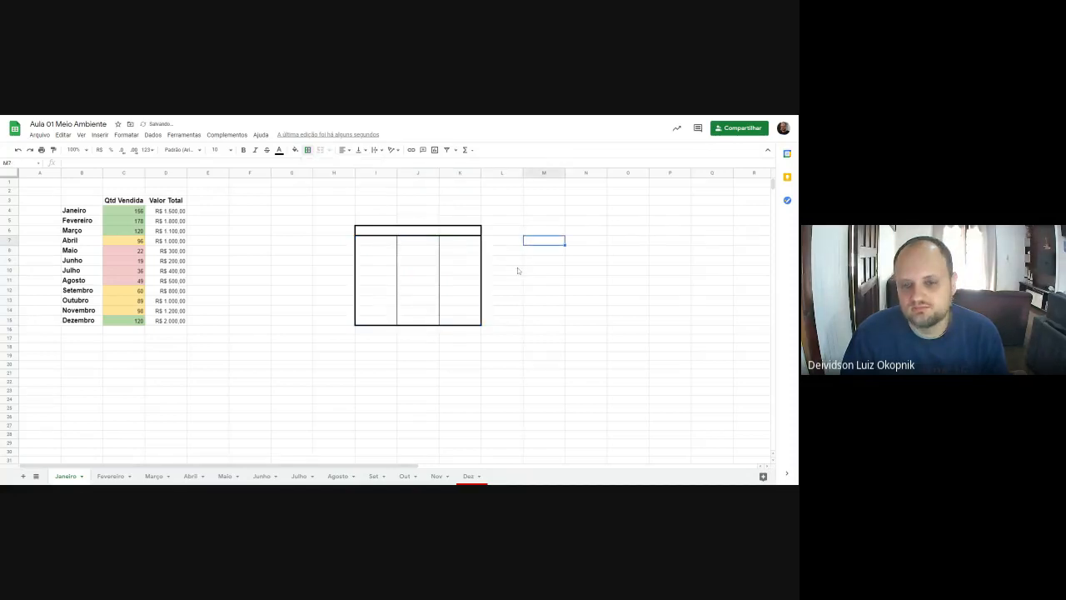
# Step: Add dotted inner horizontal borders between the rows of I7:K15
pyautogui.moveTo(376, 242); pyautogui.dragTo(448, 323)
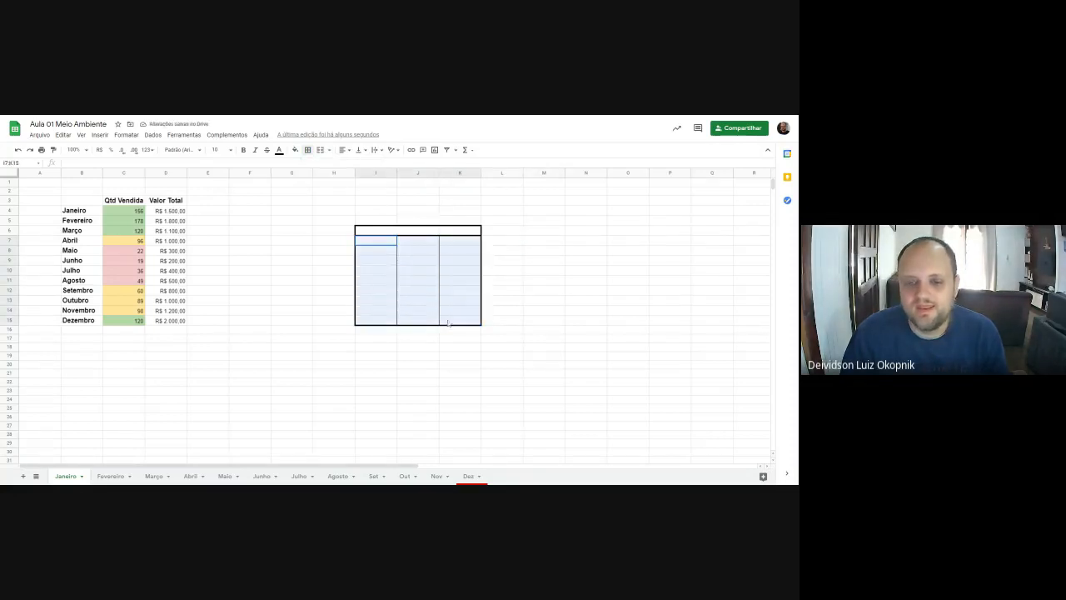
pyautogui.click(342, 149)
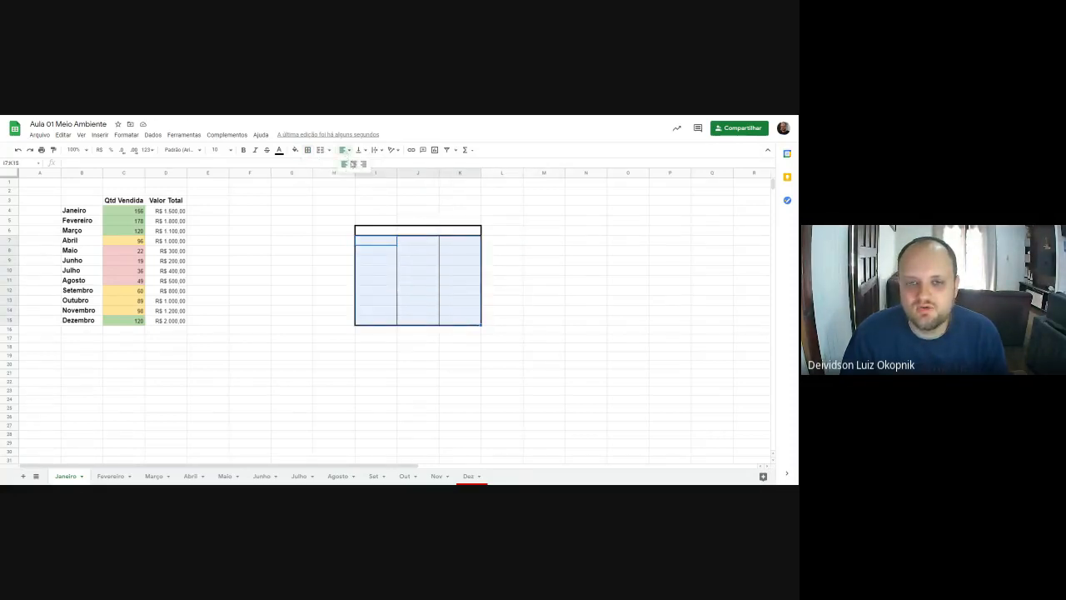
pyautogui.click(308, 150)
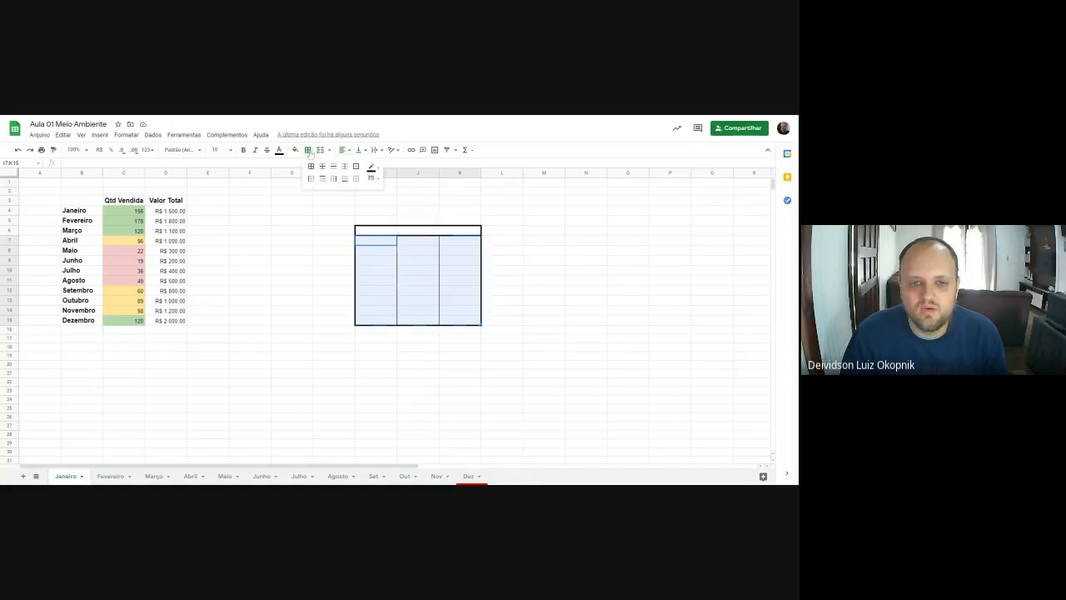
pyautogui.click(372, 178)
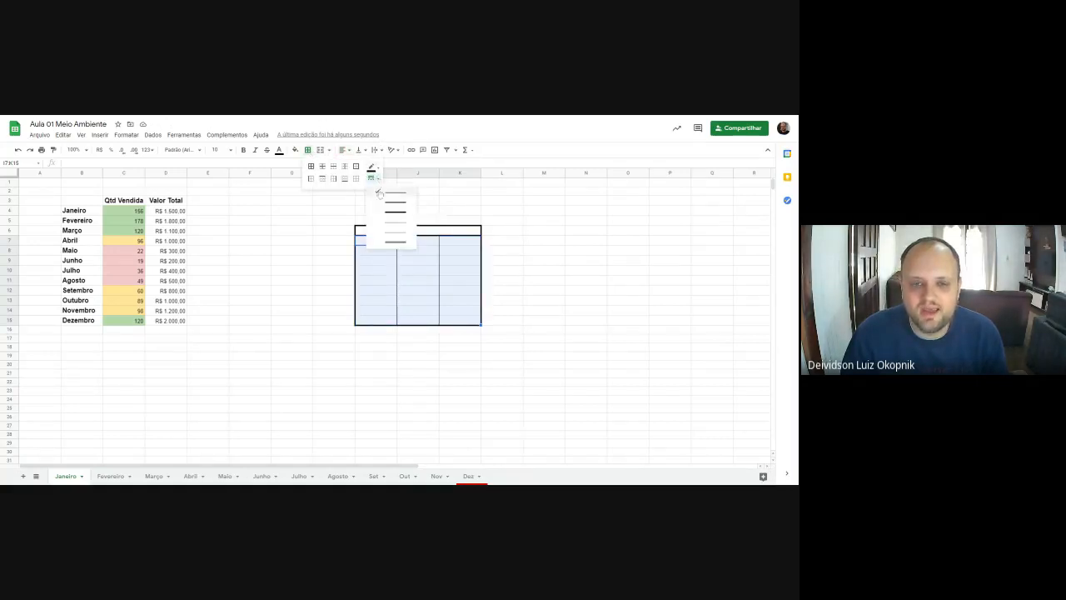
pyautogui.click(399, 234)
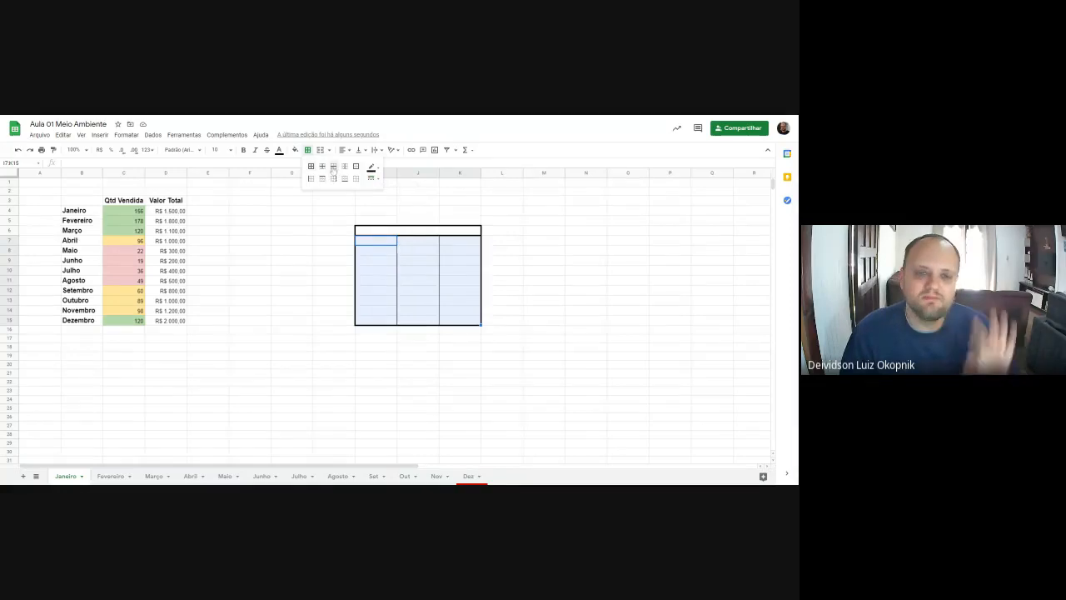
pyautogui.click(333, 168)
pyautogui.click(543, 210)
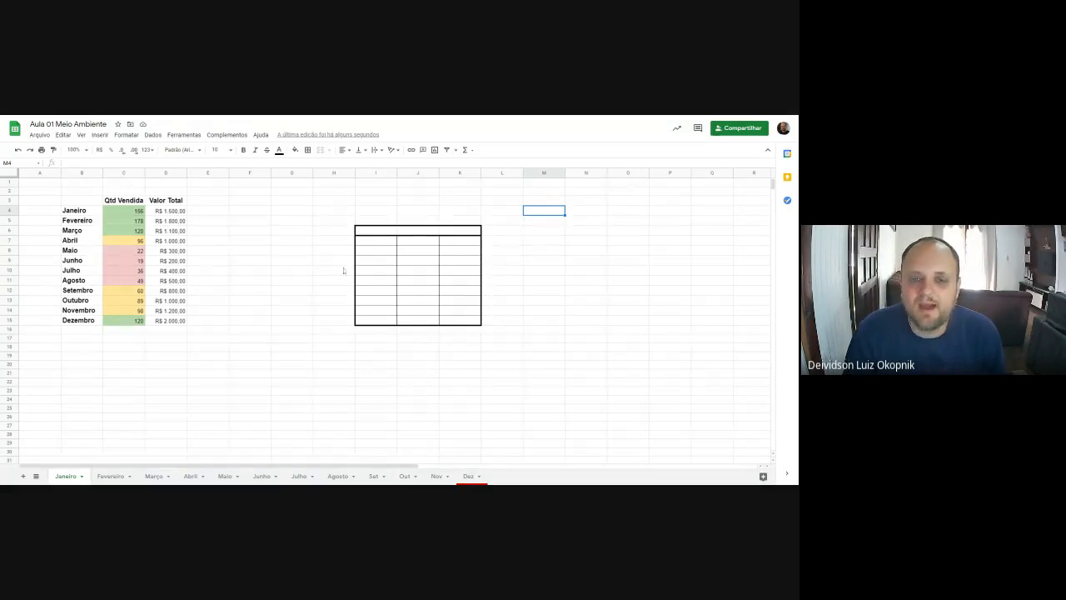
pyautogui.moveTo(379, 237); pyautogui.dragTo(470, 316)
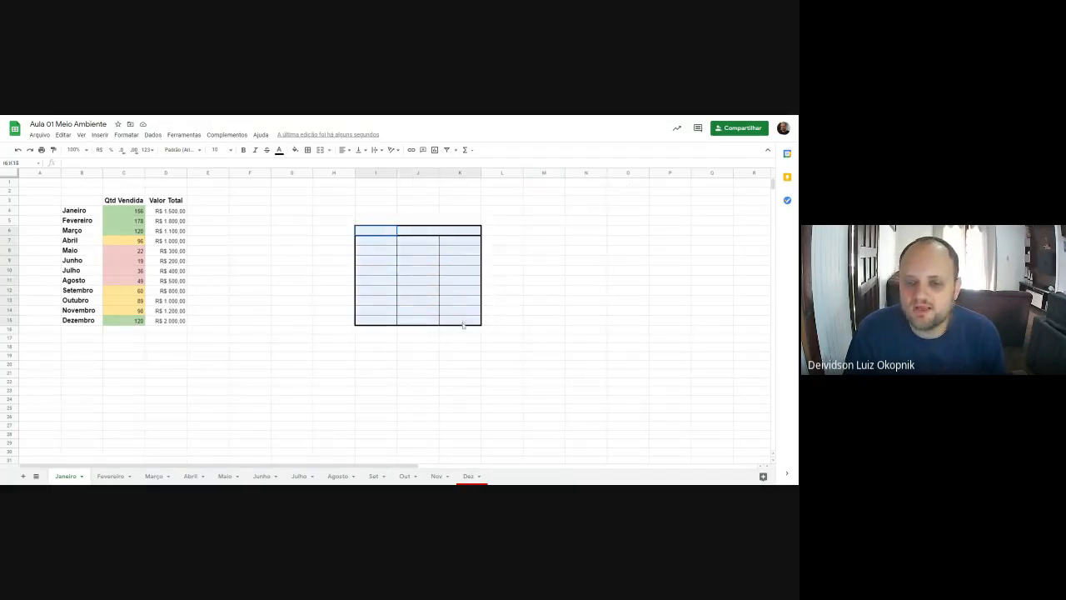
pyautogui.click(413, 262)
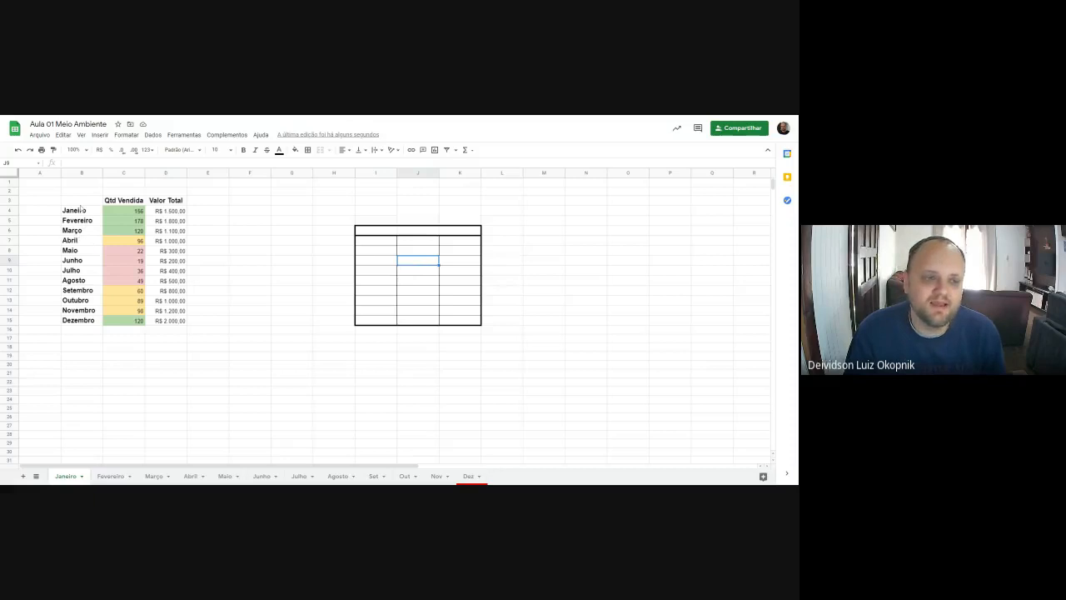
pyautogui.moveTo(81, 201); pyautogui.dragTo(179, 320)
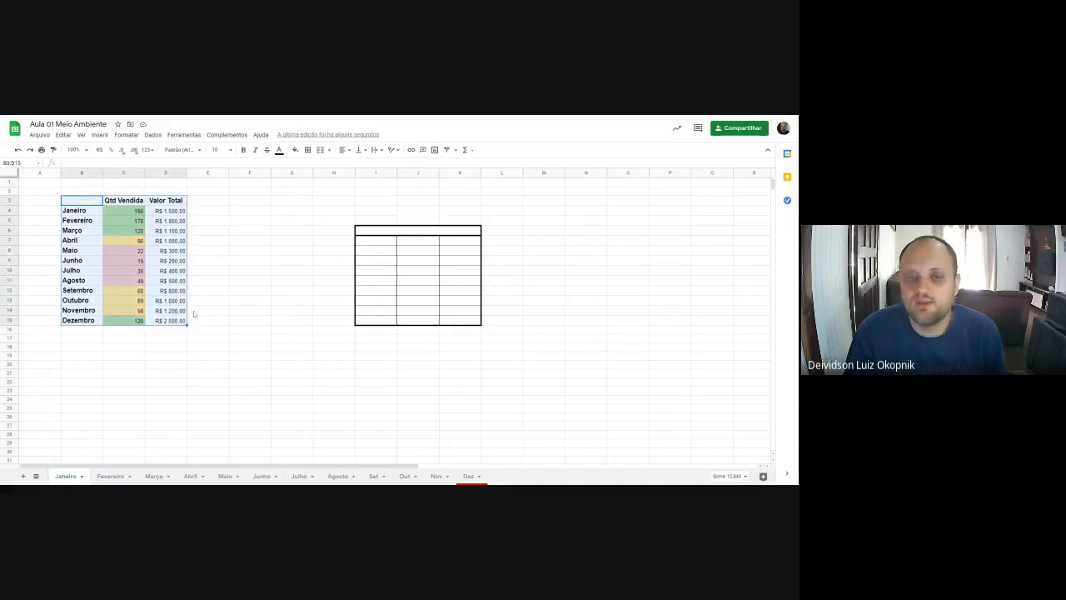
pyautogui.click(213, 291)
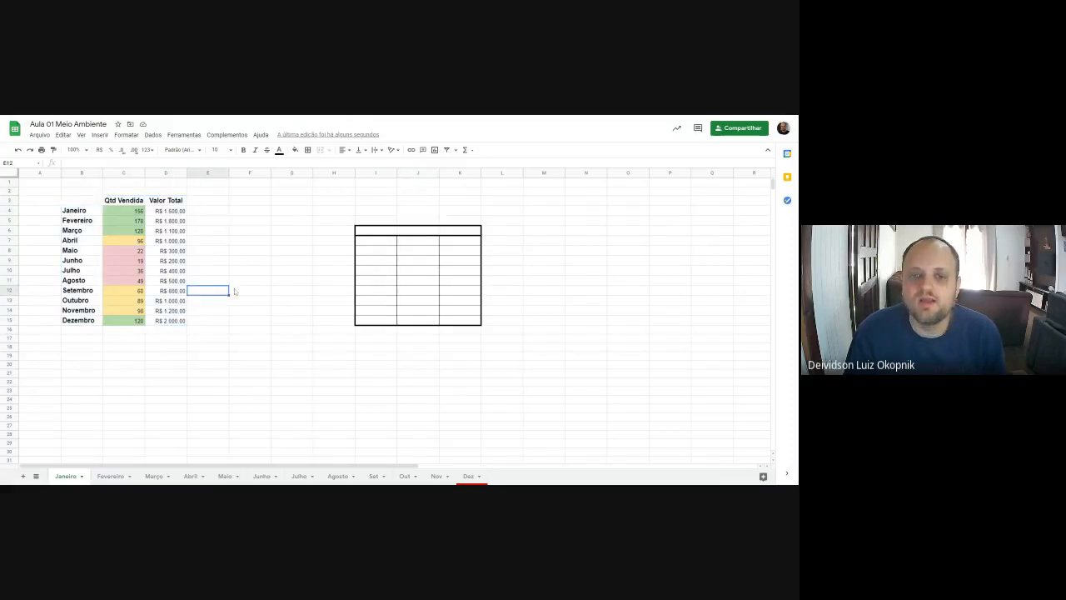
pyautogui.click(376, 252)
pyautogui.click(387, 284)
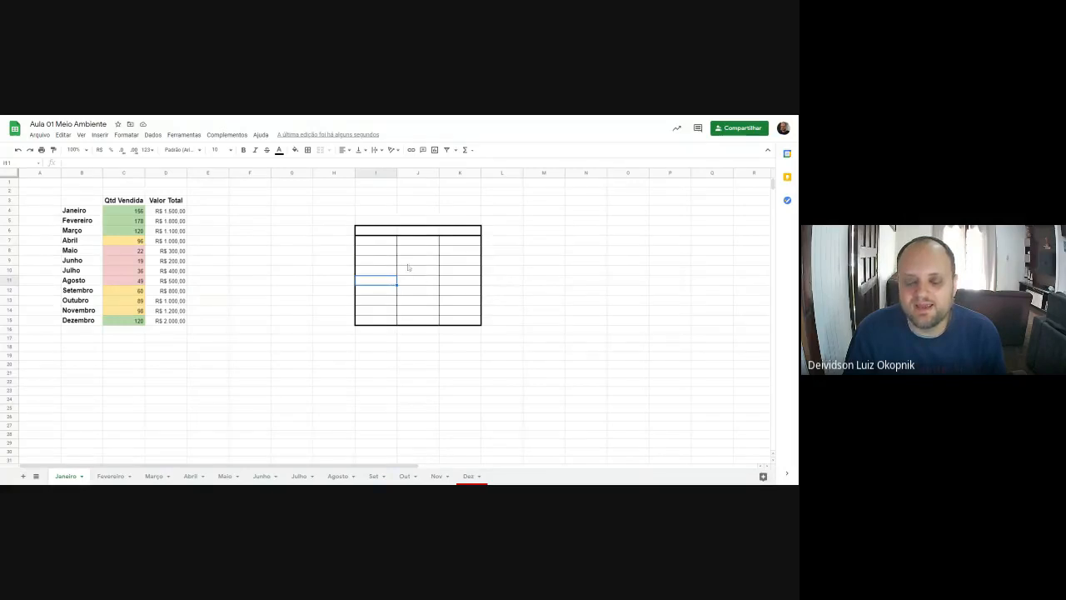
pyautogui.click(408, 262)
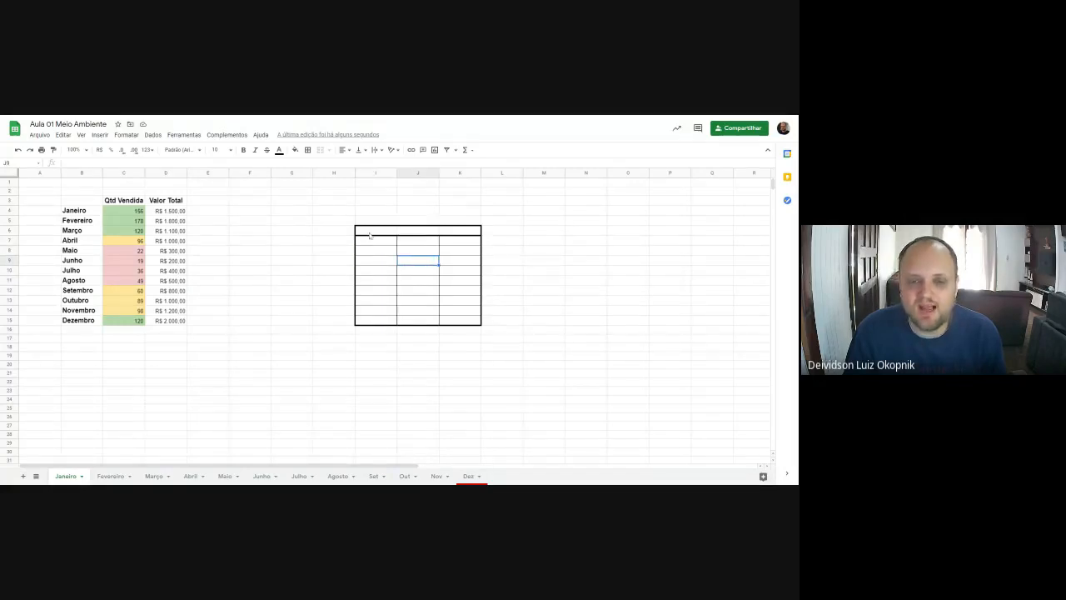
pyautogui.click(371, 231)
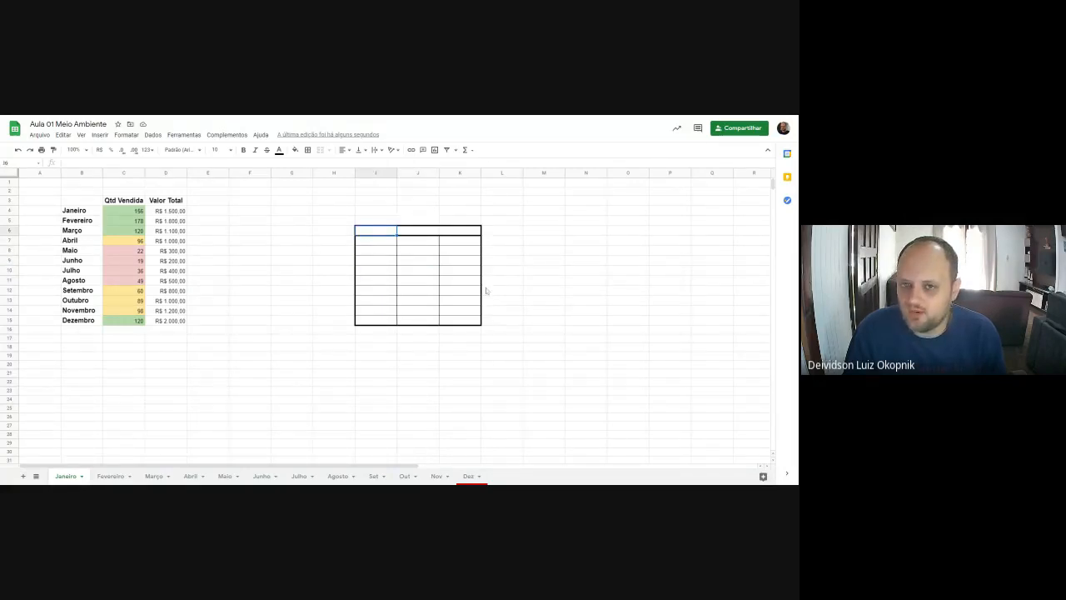
pyautogui.moveTo(375, 243); pyautogui.dragTo(458, 321)
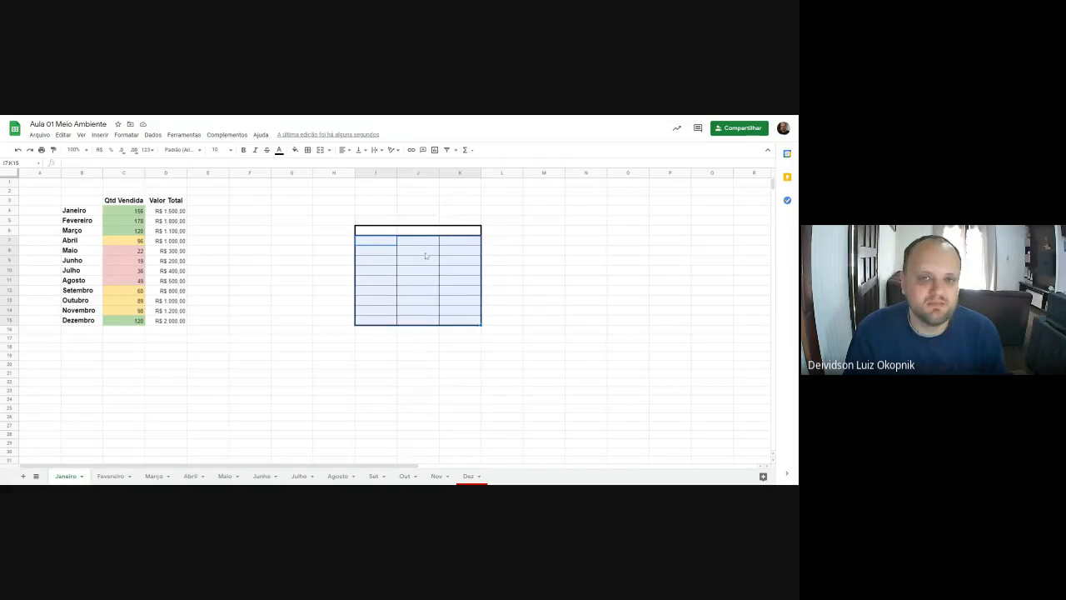
pyautogui.click(380, 270)
pyautogui.moveTo(94, 203); pyautogui.dragTo(190, 330)
pyautogui.click(338, 291)
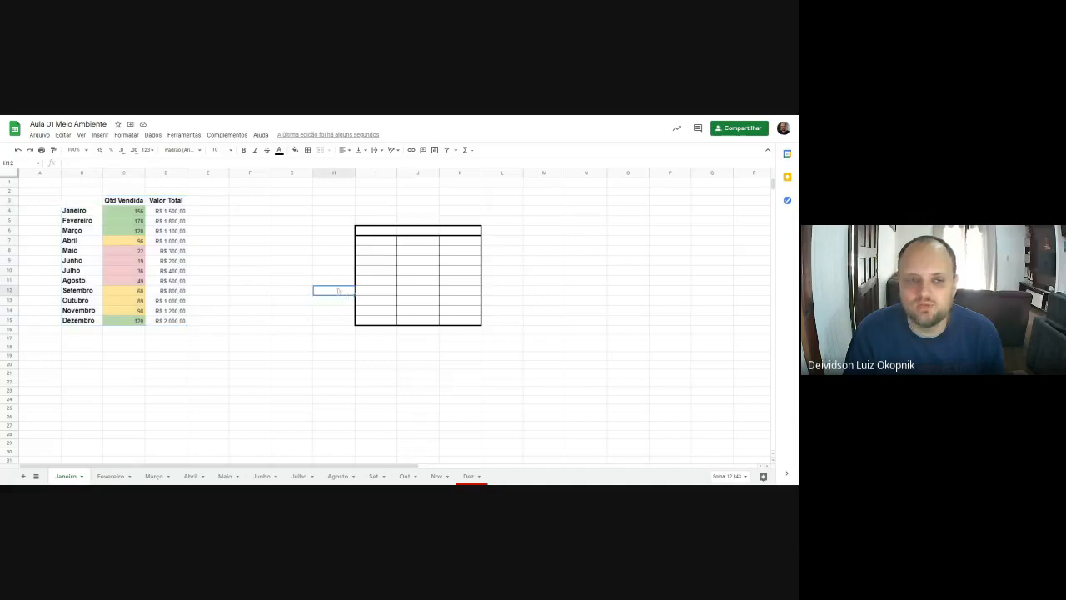
# Step: Add a thick black outer border around the sales table's header row B3:D3
pyautogui.moveTo(81, 201); pyautogui.dragTo(161, 204)
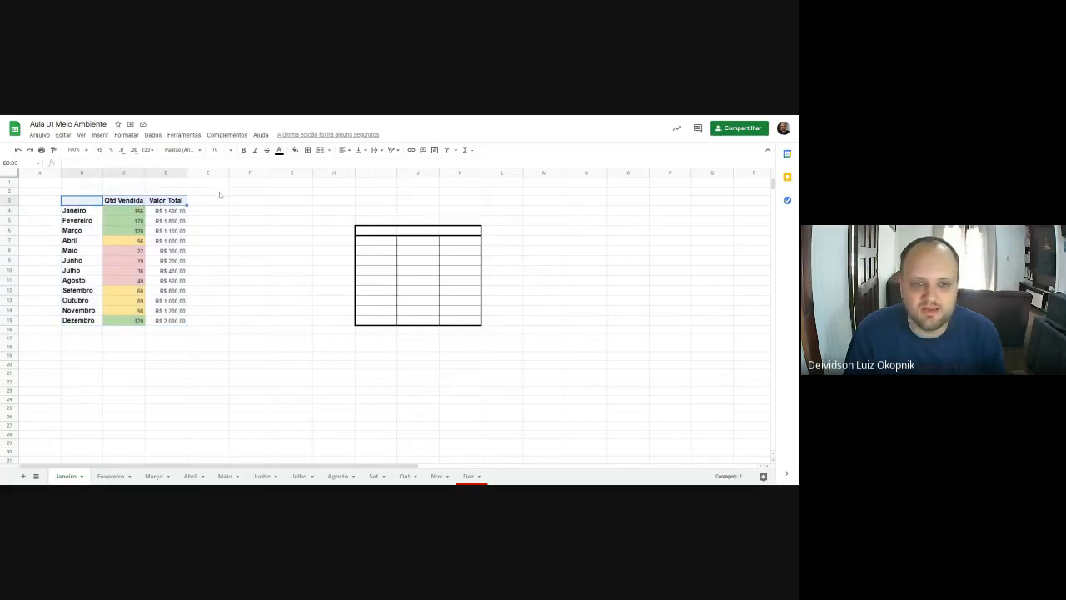
pyautogui.click(308, 150)
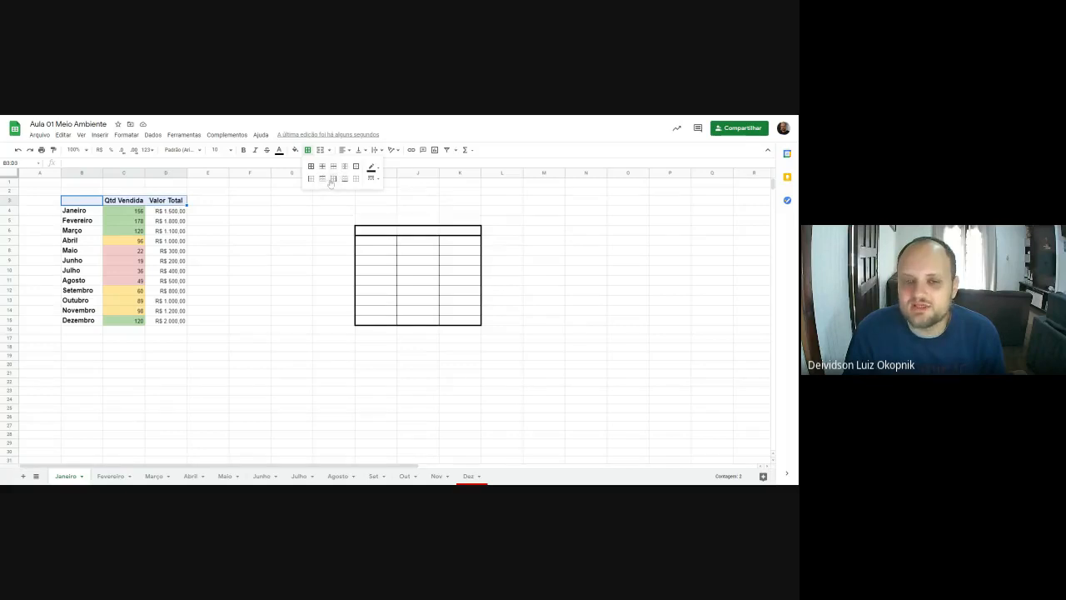
pyautogui.click(372, 168)
pyautogui.click(372, 167)
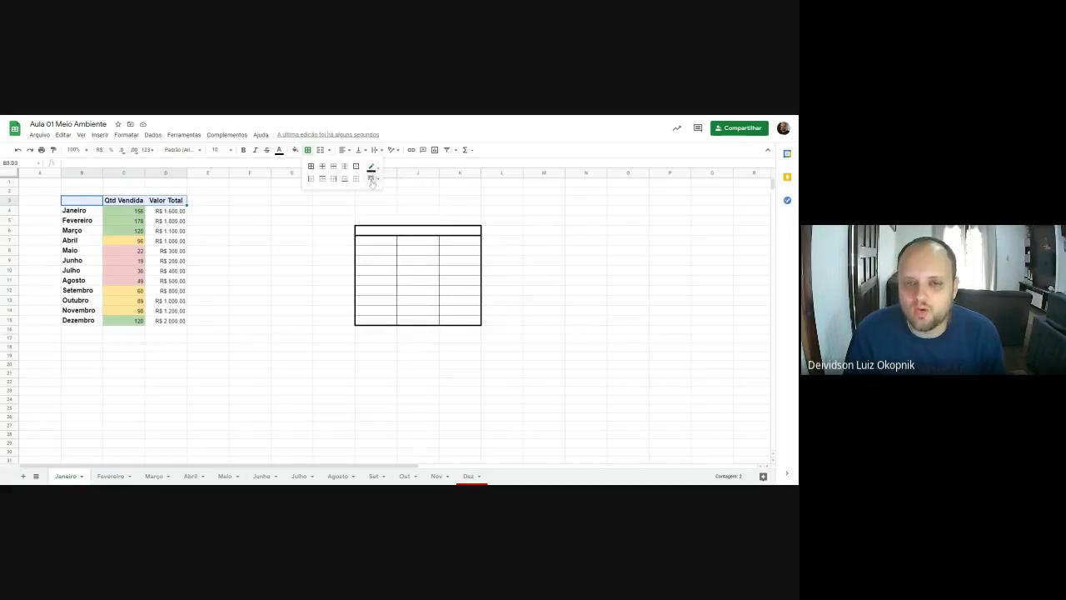
pyautogui.click(372, 178)
pyautogui.click(392, 213)
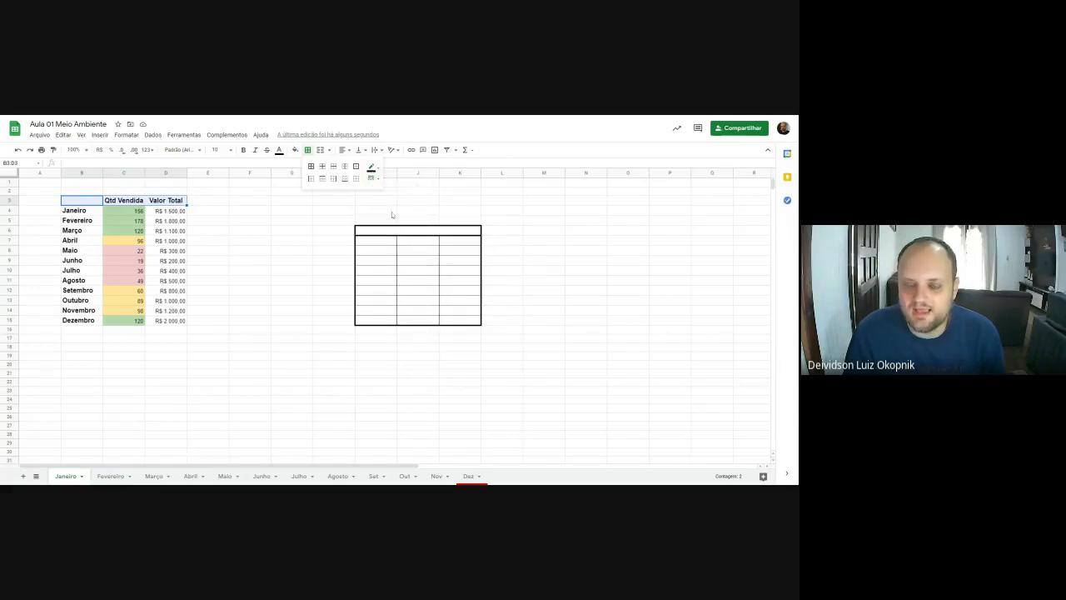
pyautogui.click(372, 178)
pyautogui.click(376, 181)
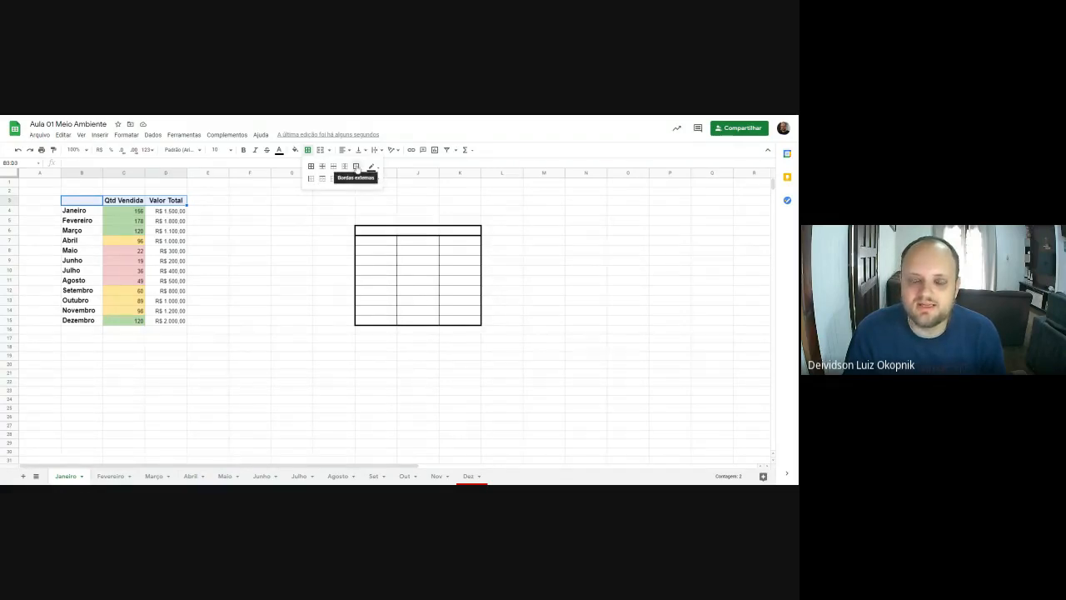
pyautogui.click(356, 166)
pyautogui.click(258, 201)
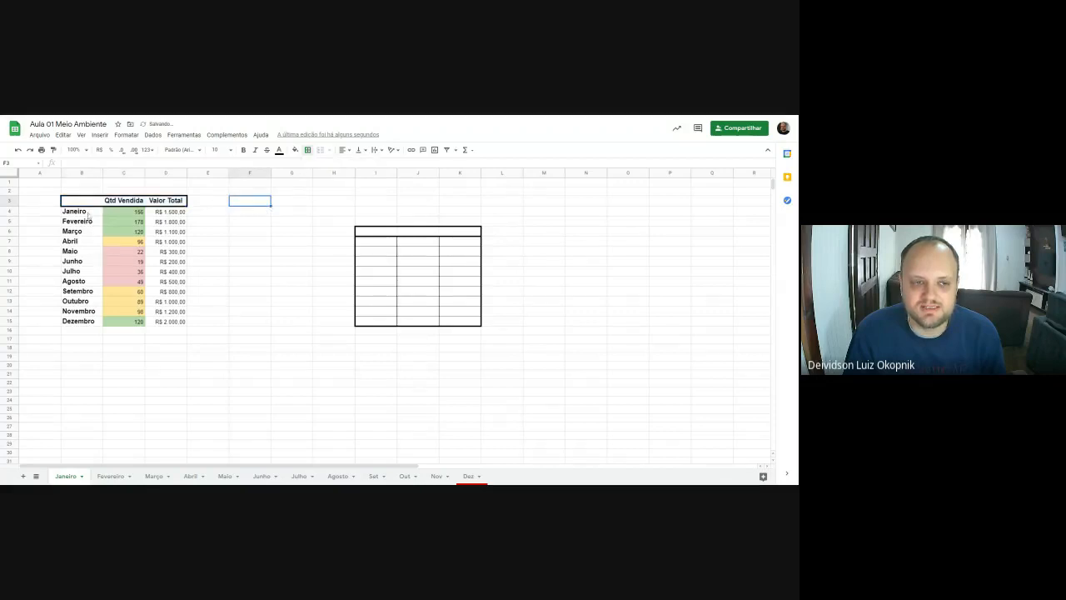
# Step: Add a thick outer border around the monthly data block B4:D15, Janeiro to Dezembro
pyautogui.moveTo(89, 215); pyautogui.dragTo(161, 326)
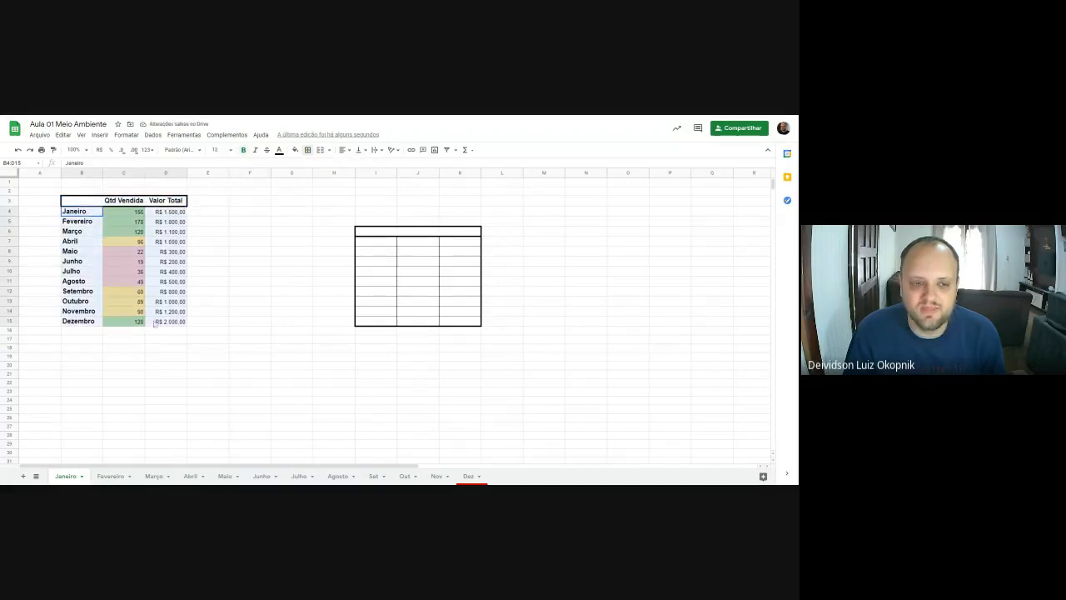
pyautogui.click(307, 150)
pyautogui.click(372, 178)
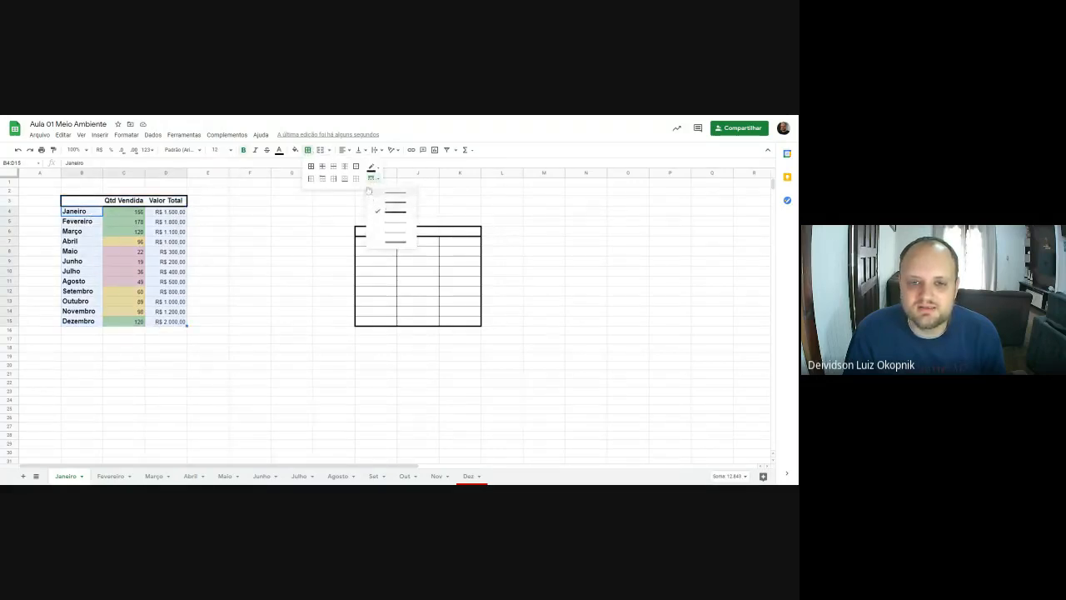
pyautogui.click(372, 178)
pyautogui.click(355, 167)
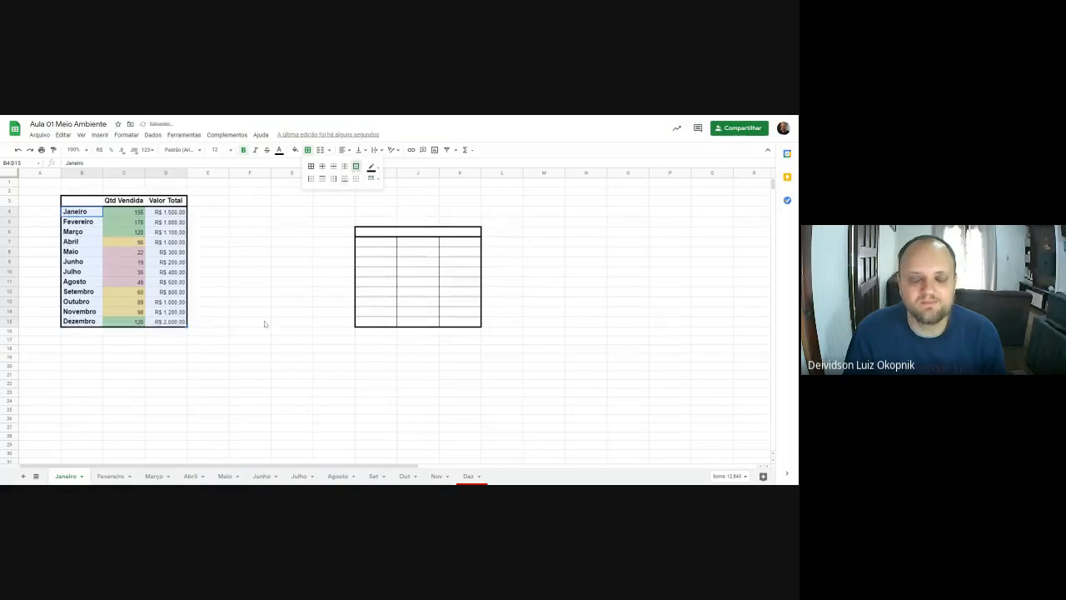
pyautogui.click(265, 324)
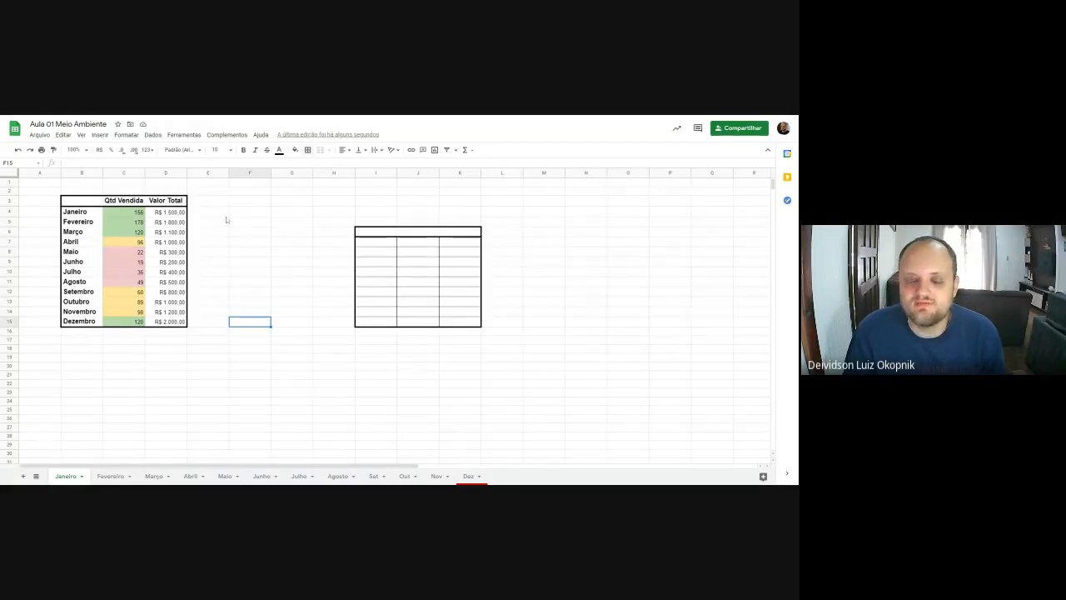
pyautogui.moveTo(98, 214); pyautogui.dragTo(169, 325)
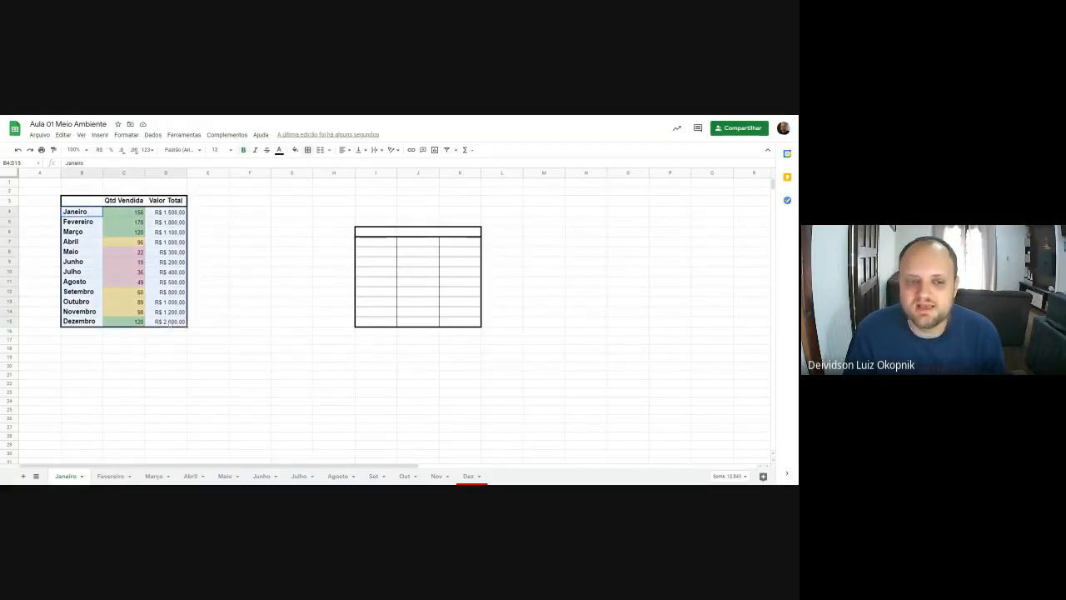
pyautogui.click(307, 149)
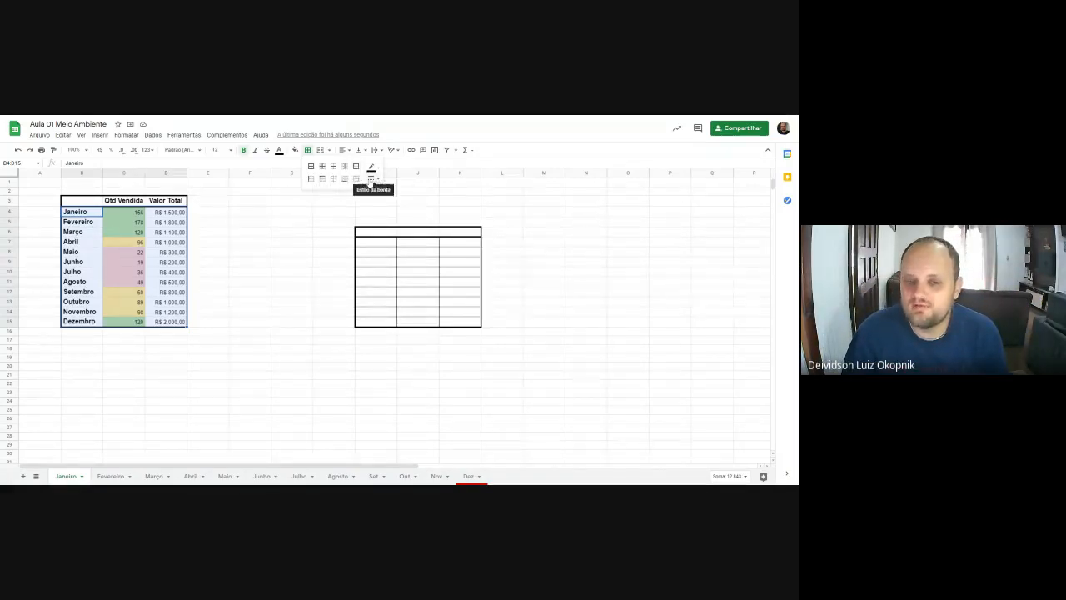
pyautogui.click(73, 277)
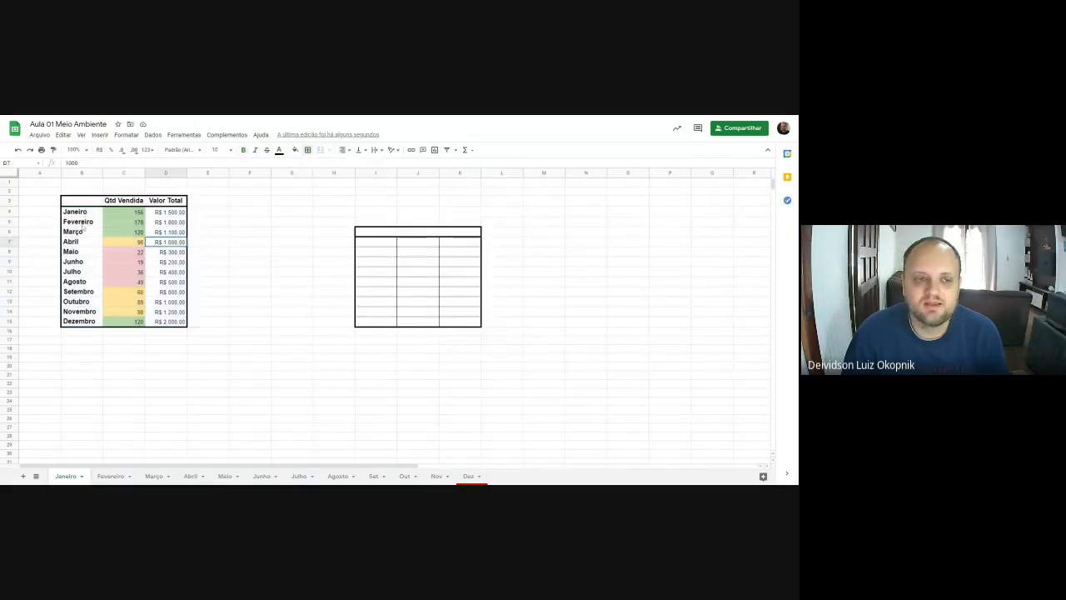
# Step: Add thin inner vertical borders between the columns of the monthly data block B4:D15
pyautogui.moveTo(83, 211); pyautogui.dragTo(172, 322)
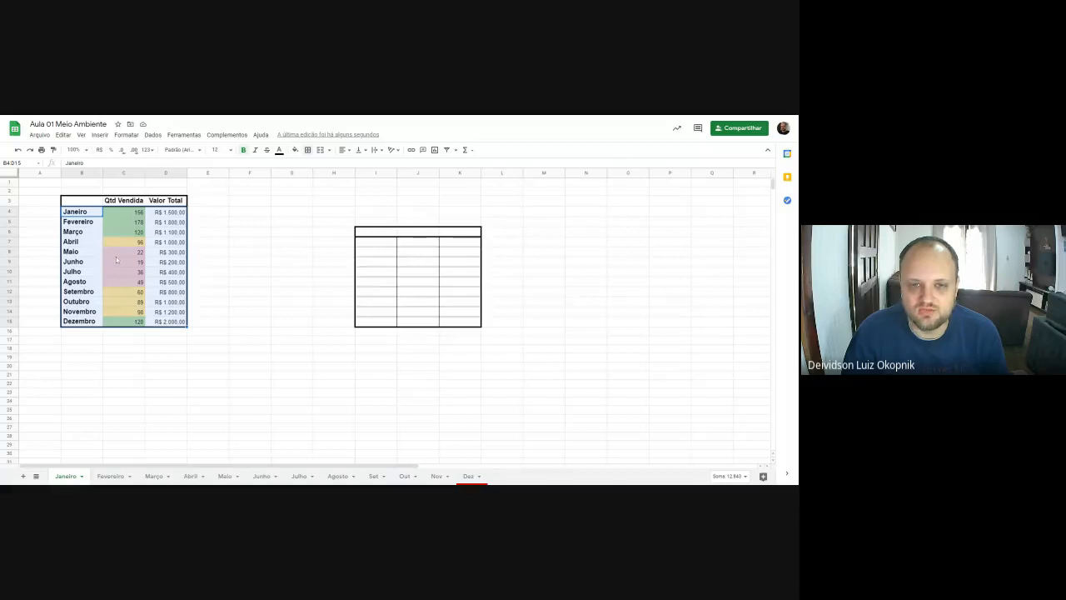
pyautogui.click(307, 150)
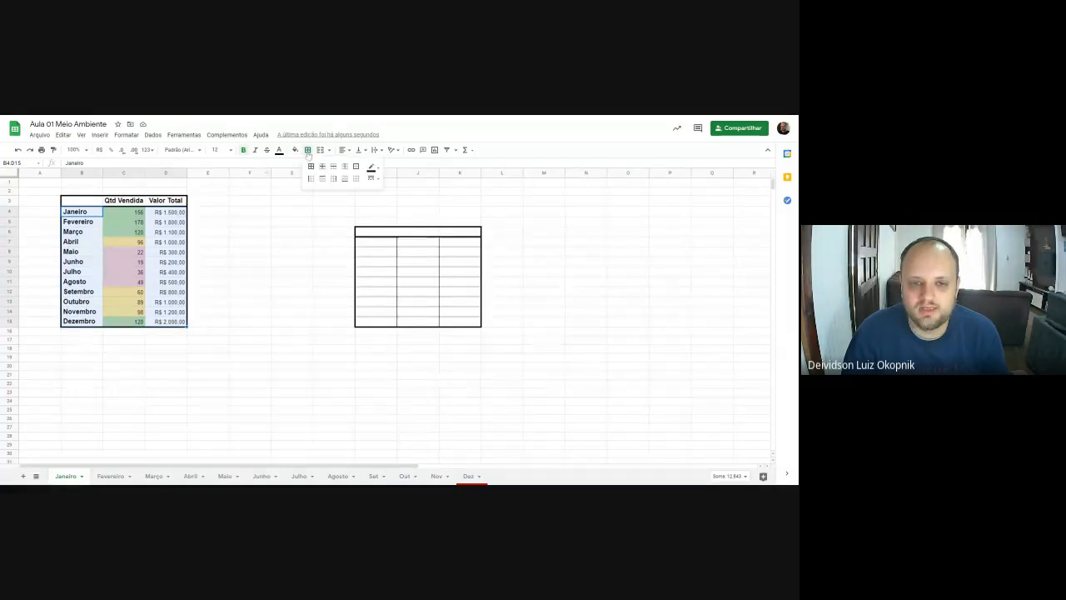
pyautogui.click(371, 178)
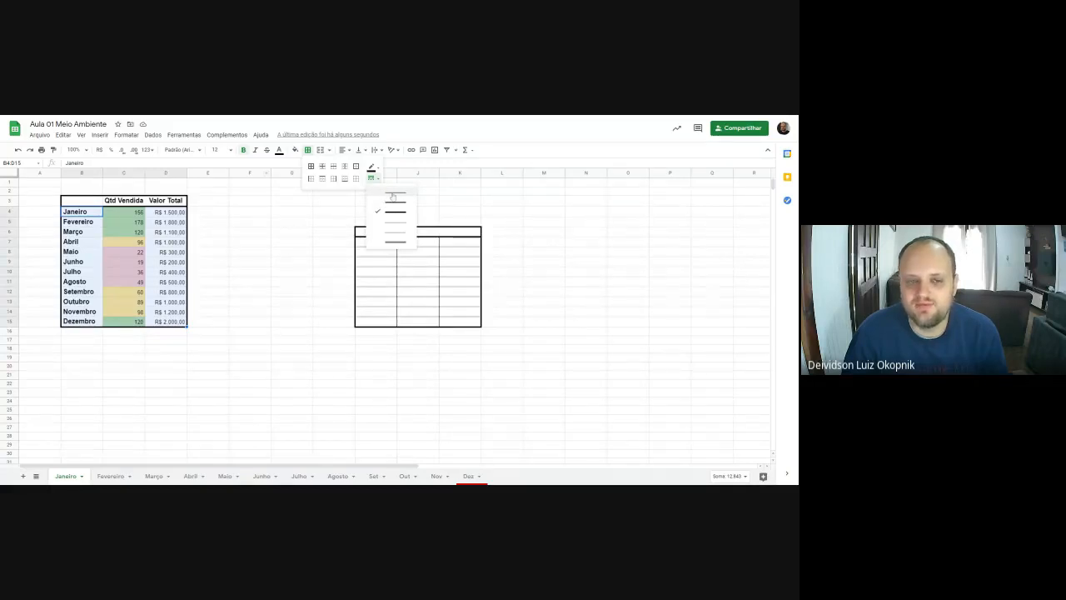
pyautogui.click(393, 196)
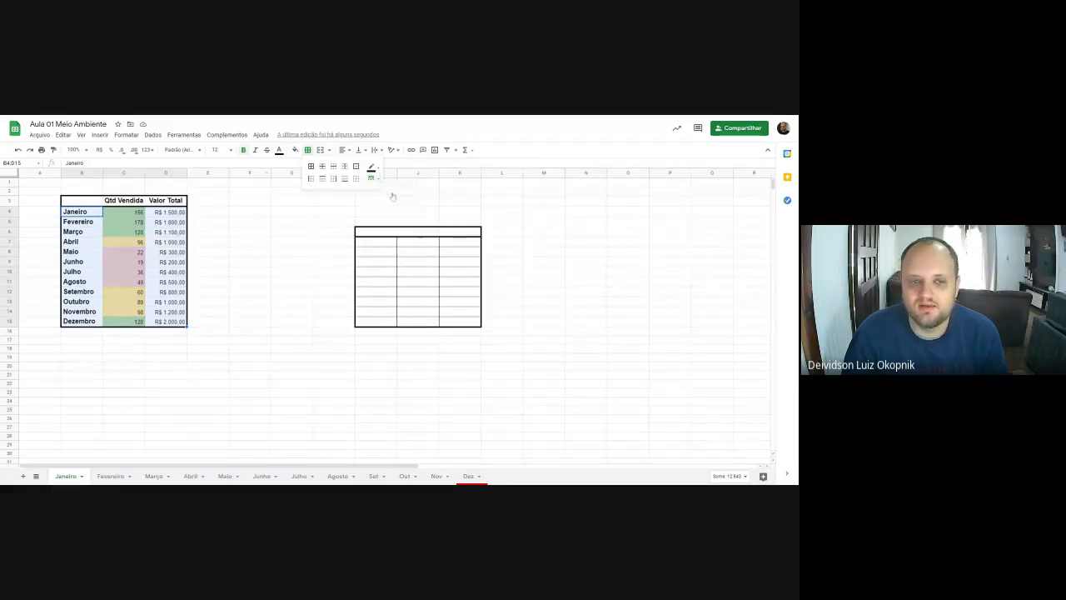
pyautogui.click(344, 167)
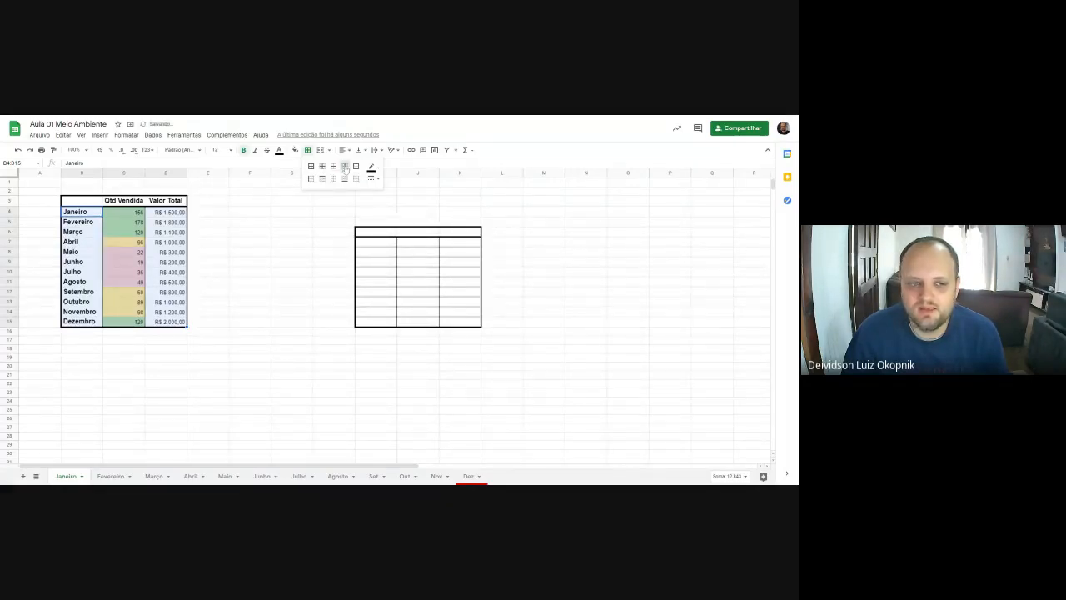
pyautogui.click(208, 281)
# Step: Add thin inner vertical borders between the header cells B3:D3 of the sales table
pyautogui.moveTo(85, 203); pyautogui.dragTo(165, 202)
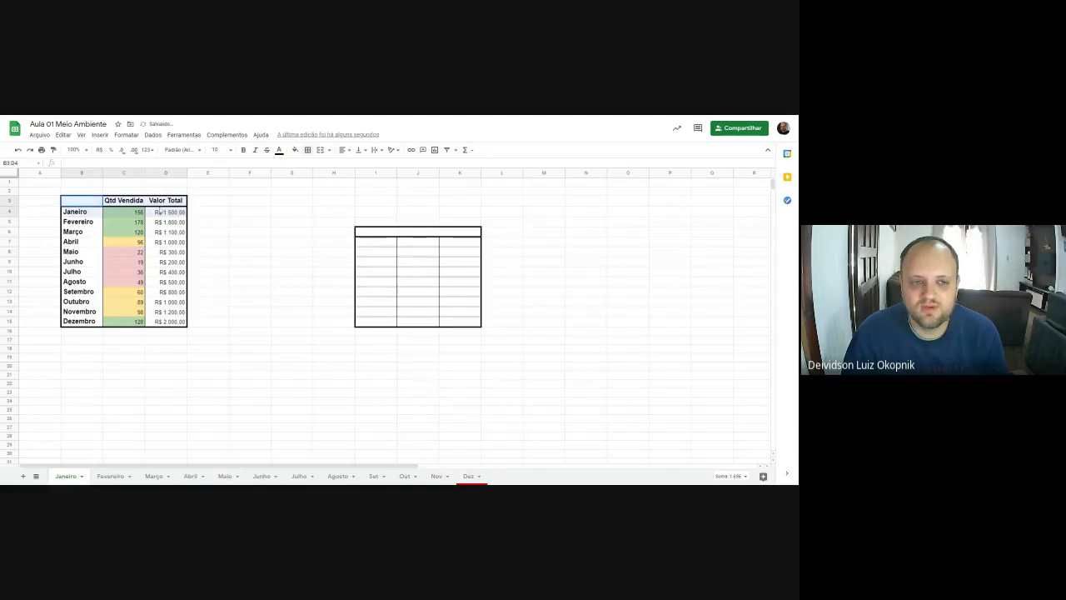
pyautogui.click(307, 150)
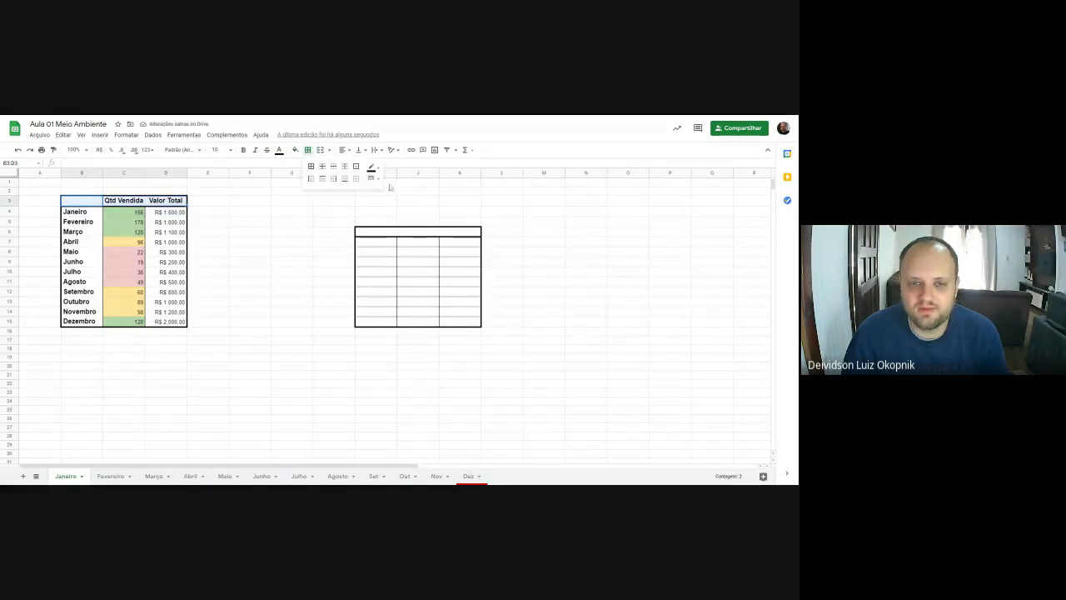
pyautogui.click(346, 166)
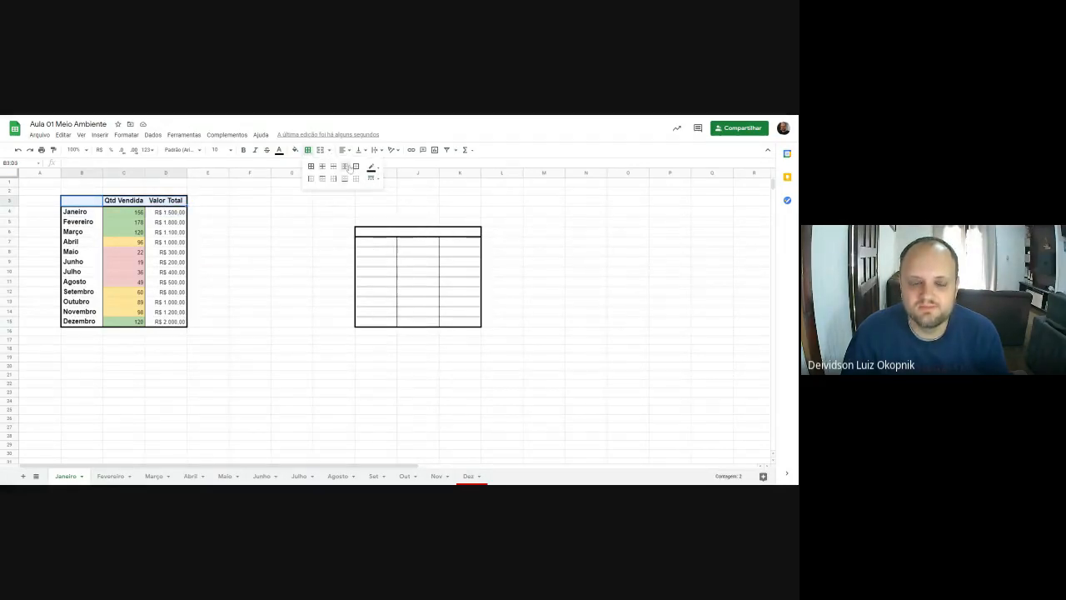
pyautogui.click(225, 232)
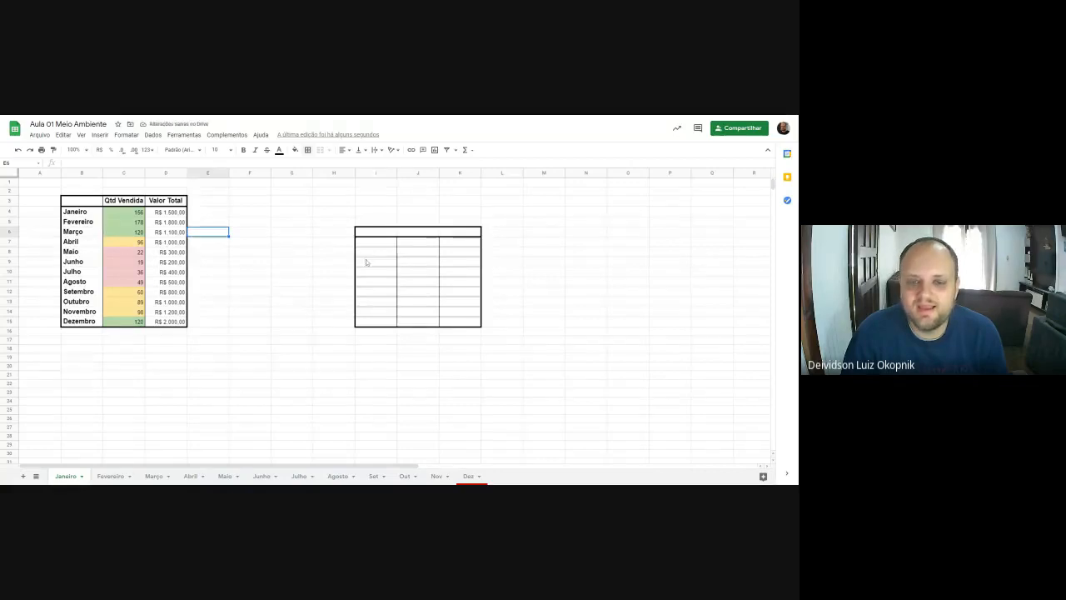
# Step: Add dotted inner horizontal borders between the month rows of B4:D15
pyautogui.moveTo(366, 262); pyautogui.dragTo(457, 265)
pyautogui.moveTo(393, 274); pyautogui.dragTo(444, 274)
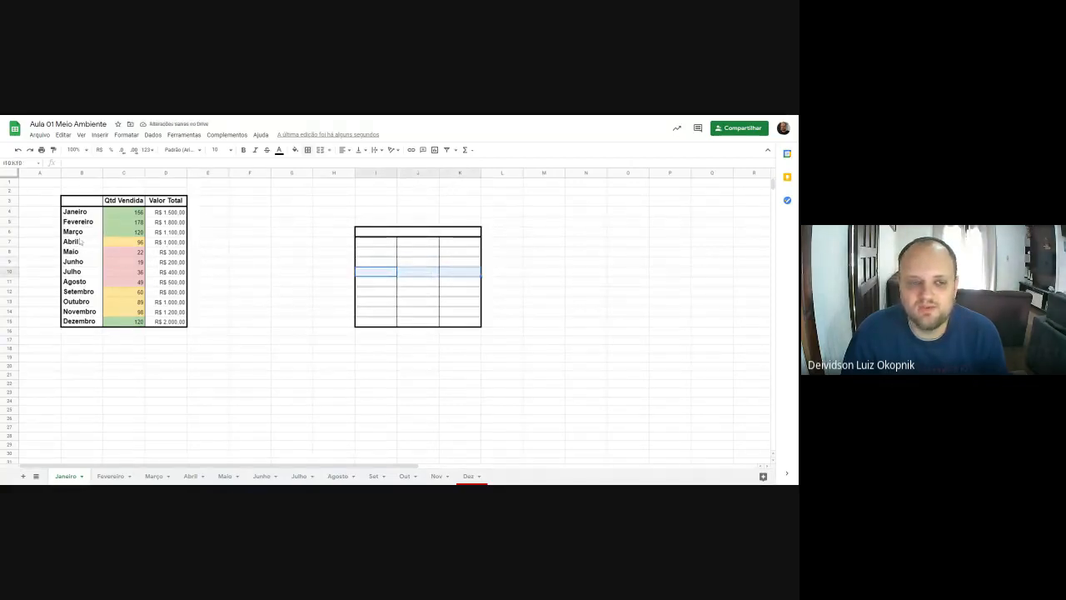
pyautogui.moveTo(74, 212); pyautogui.dragTo(172, 324)
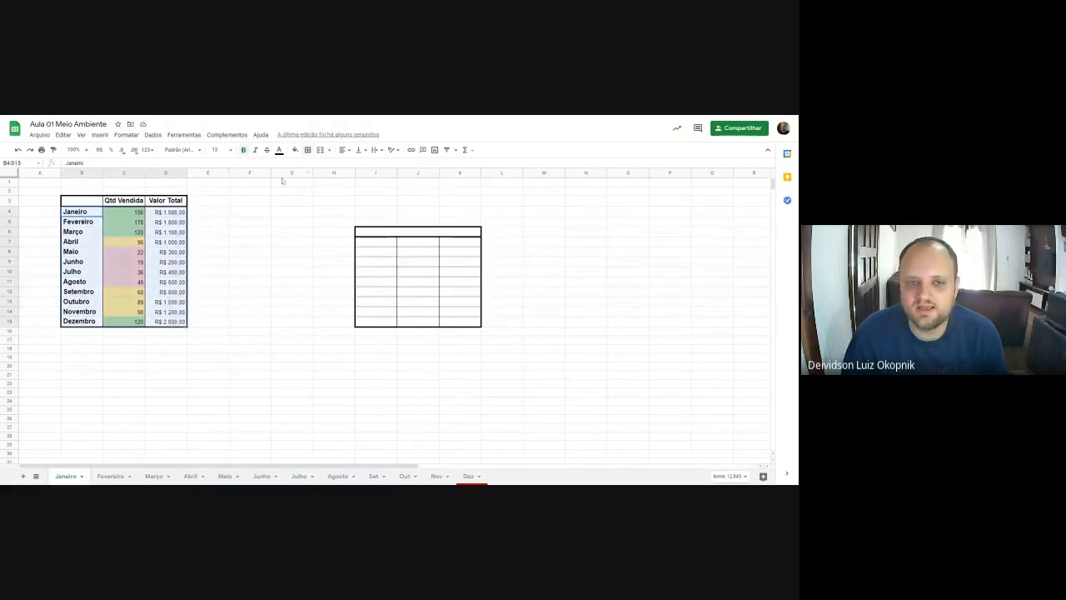
pyautogui.click(307, 150)
pyautogui.click(372, 178)
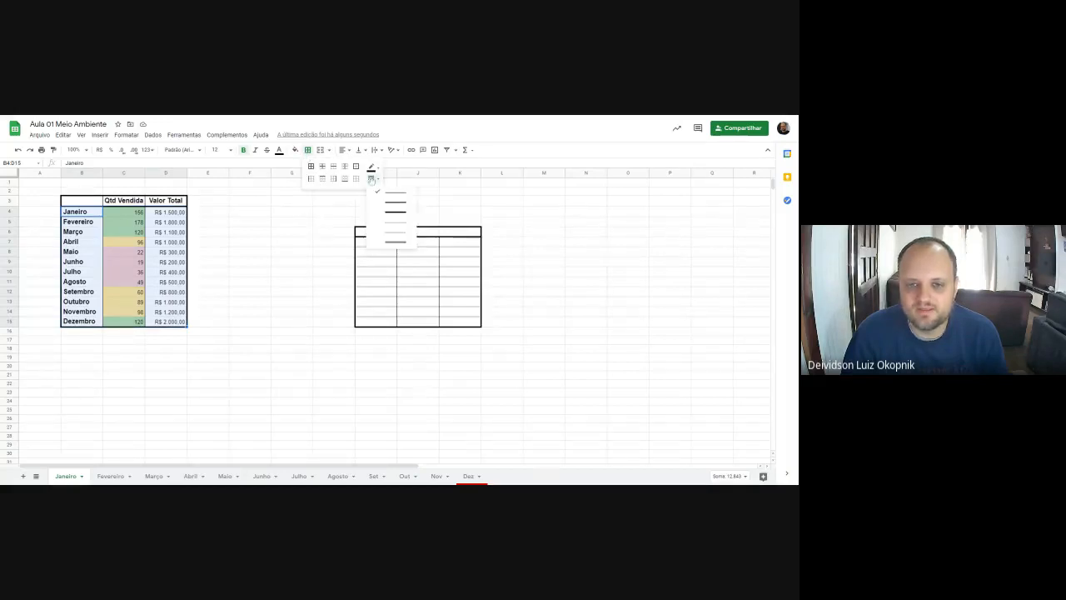
pyautogui.click(391, 239)
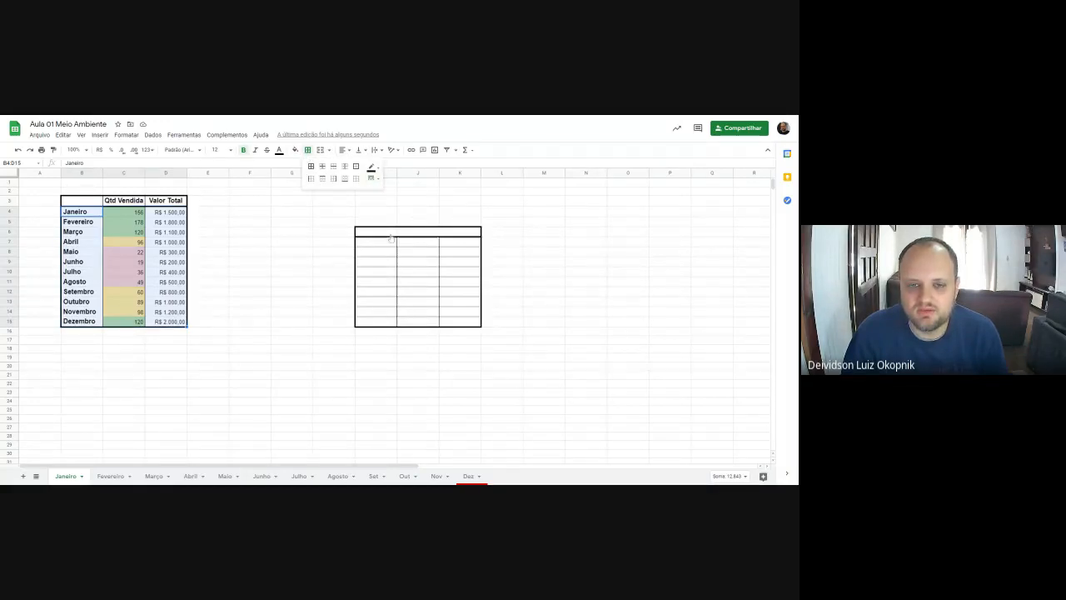
pyautogui.click(334, 167)
pyautogui.click(292, 253)
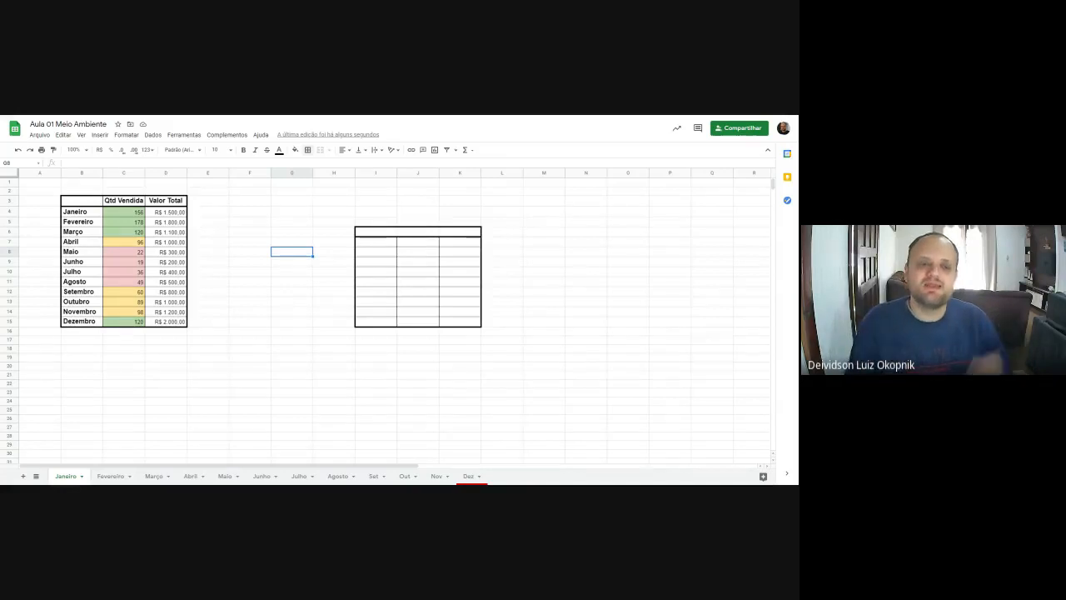
pyautogui.moveTo(392, 243); pyautogui.dragTo(466, 326)
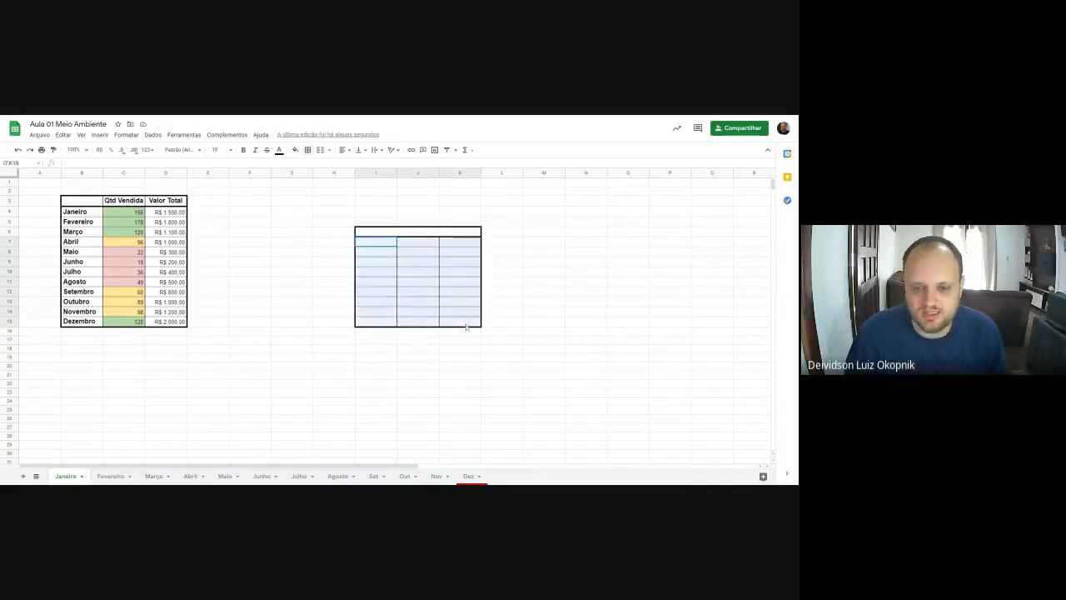
pyautogui.rightClick(443, 285)
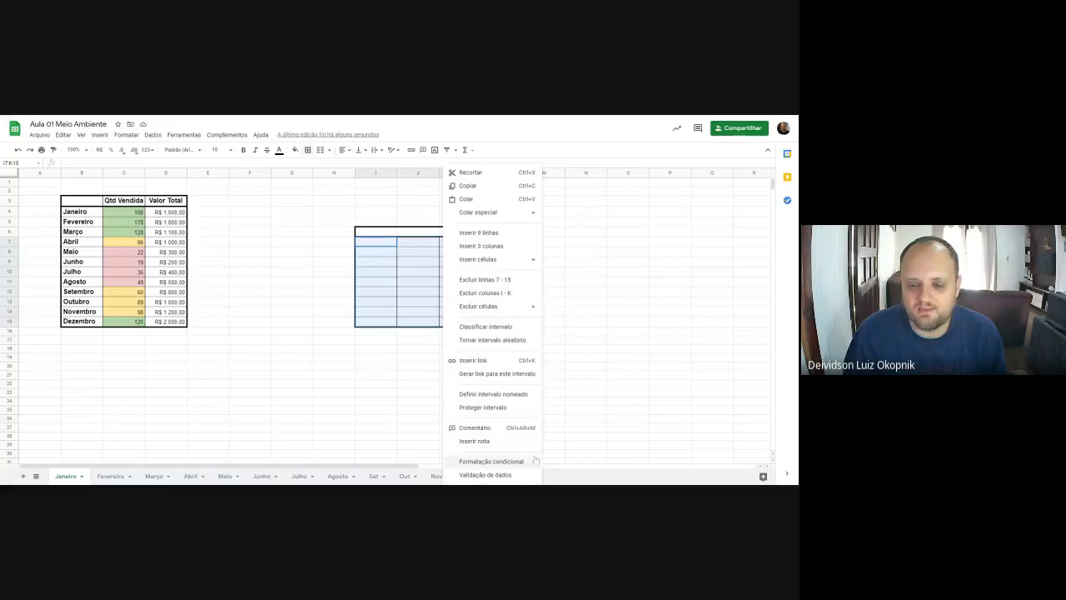
pyautogui.click(597, 316)
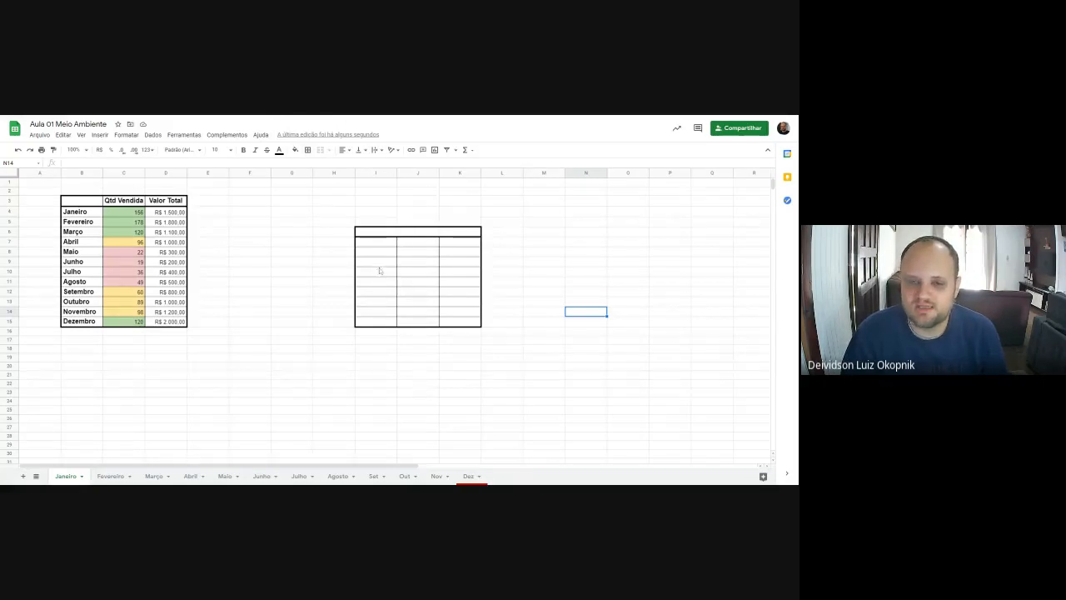
# Step: Clear all borders from the empty practice table in I6:K15
pyautogui.moveTo(375, 232)
pyautogui.mouseDown()
pyautogui.moveTo(417, 259)
pyautogui.moveTo(463, 323)
pyautogui.mouseUp()
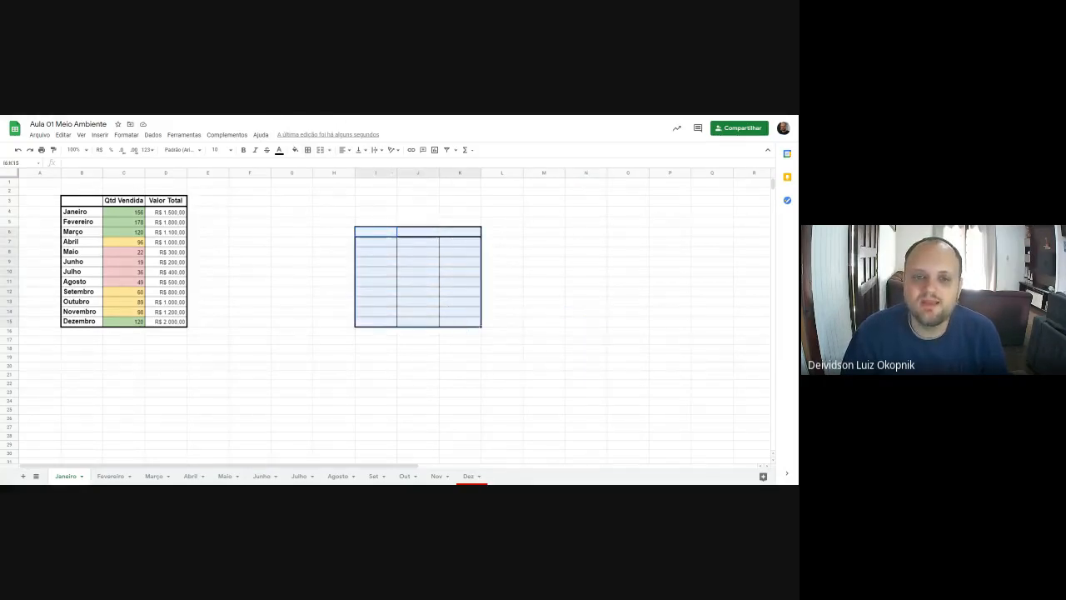
pyautogui.click(308, 150)
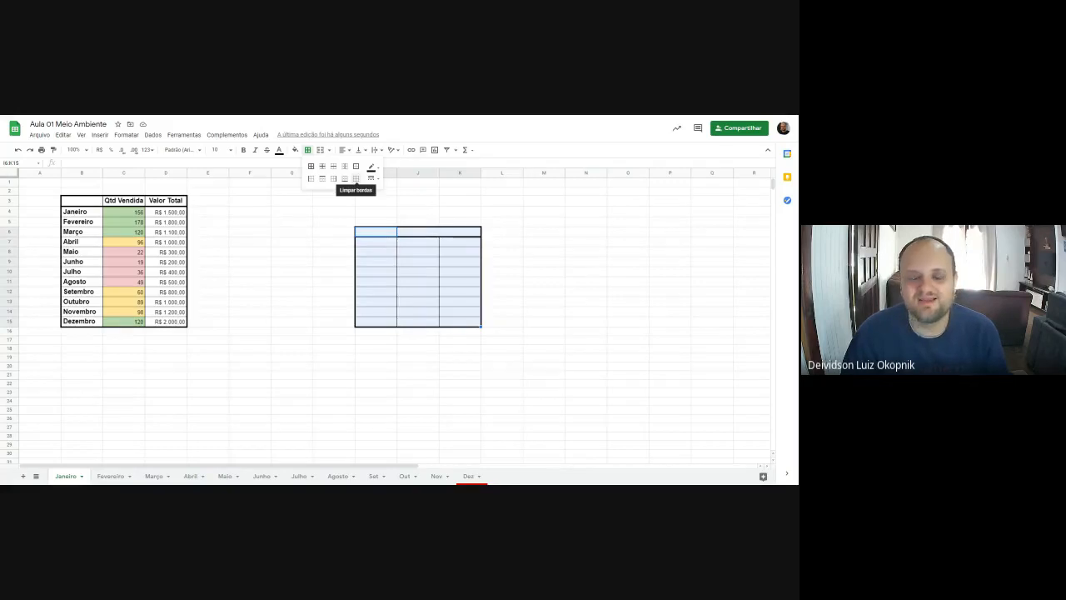
pyautogui.click(355, 178)
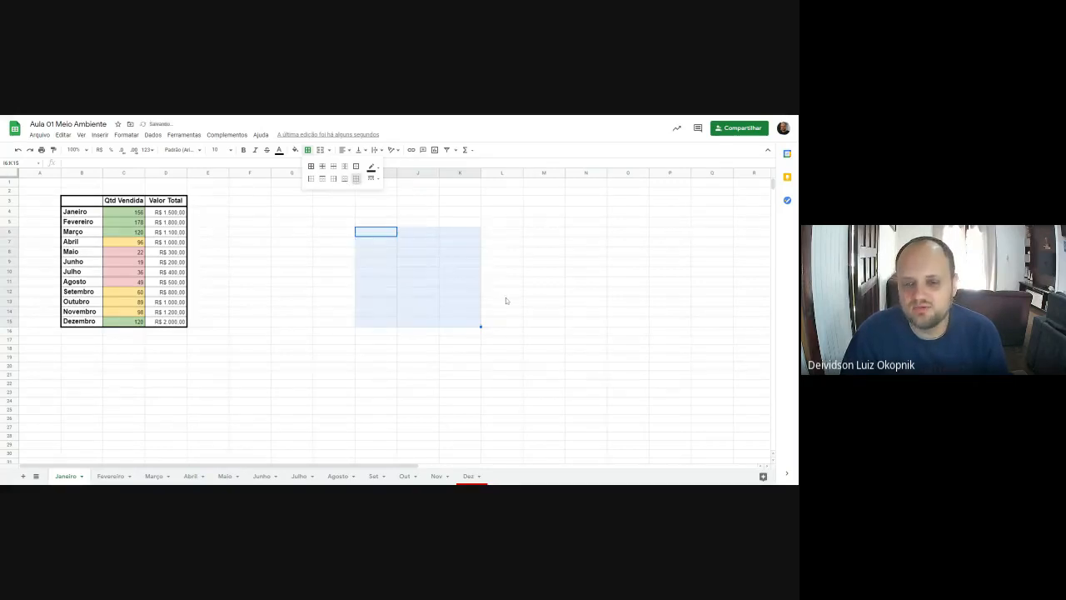
pyautogui.click(500, 273)
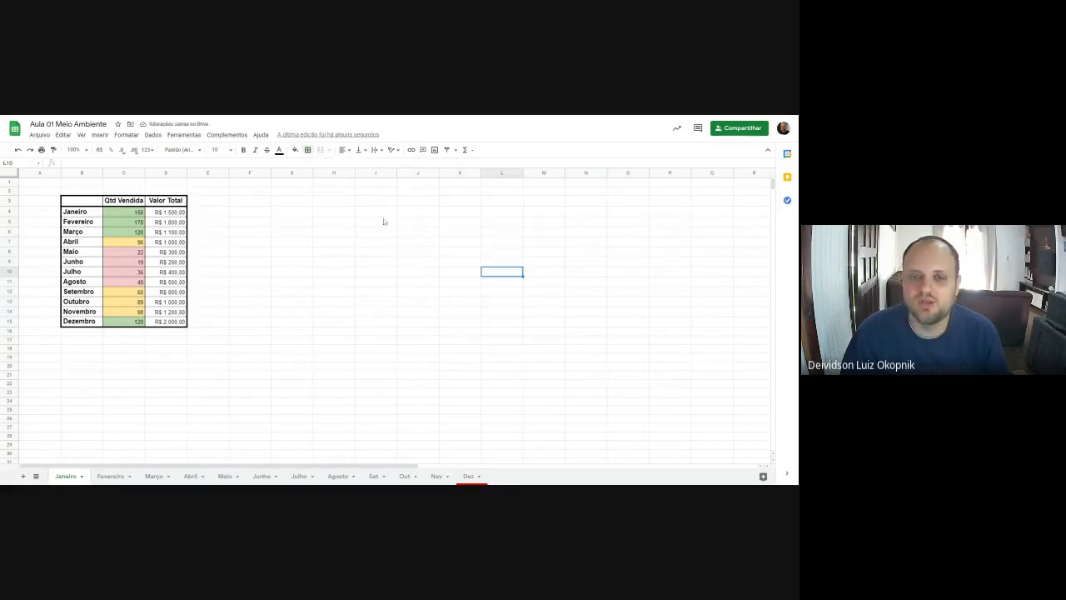
pyautogui.moveTo(367, 213); pyautogui.dragTo(477, 323)
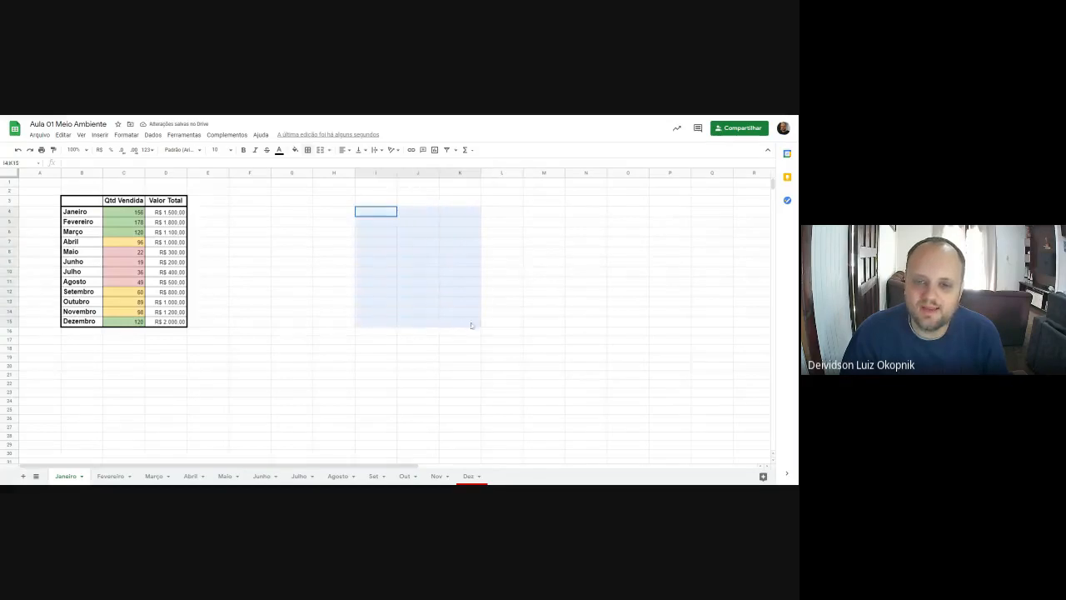
pyautogui.click(329, 150)
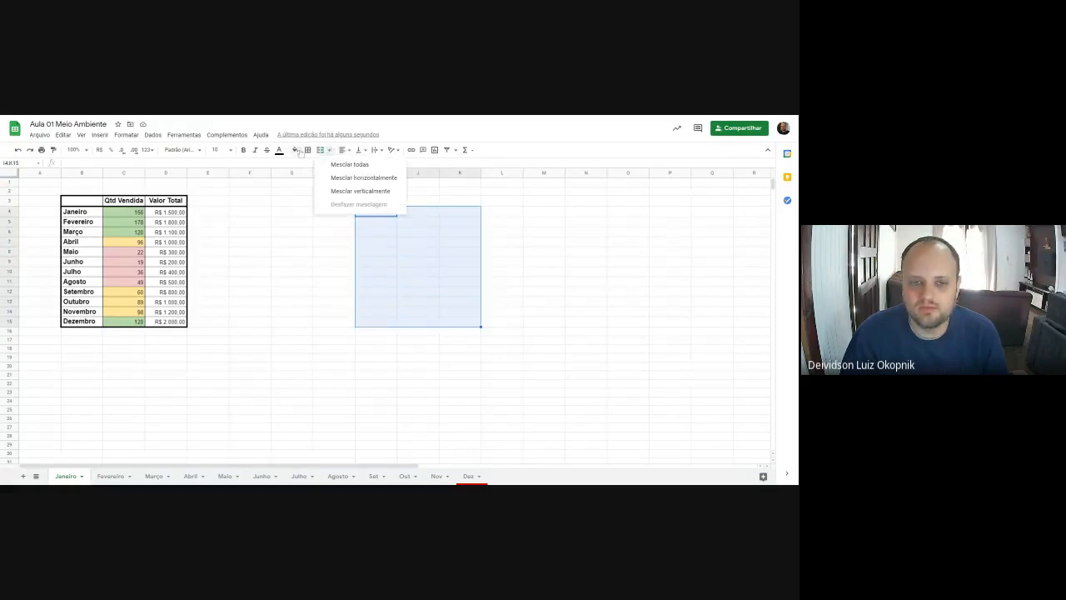
pyautogui.click(307, 150)
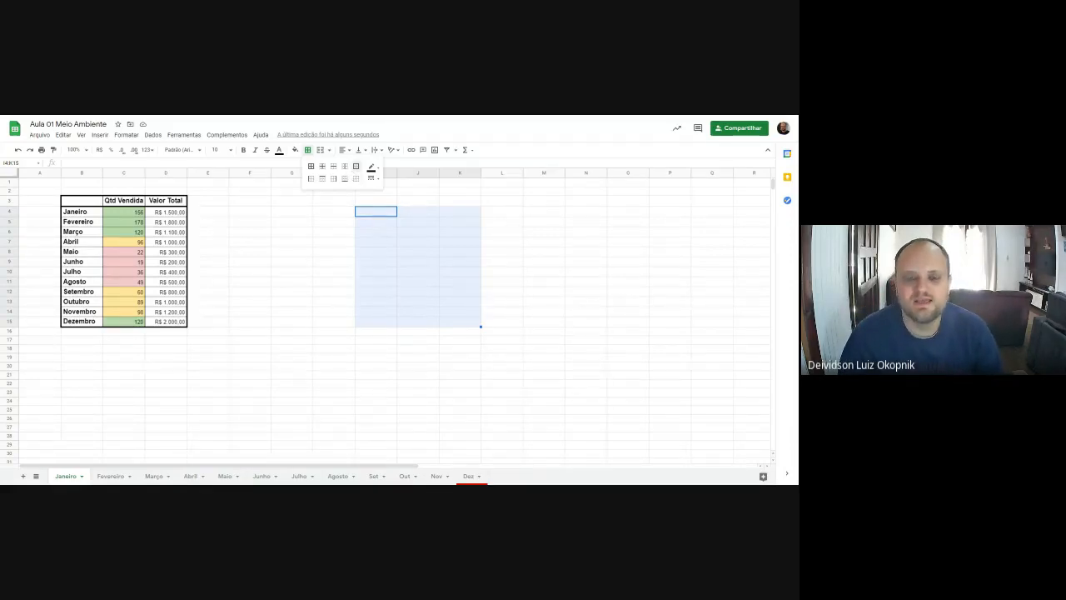
pyautogui.click(374, 260)
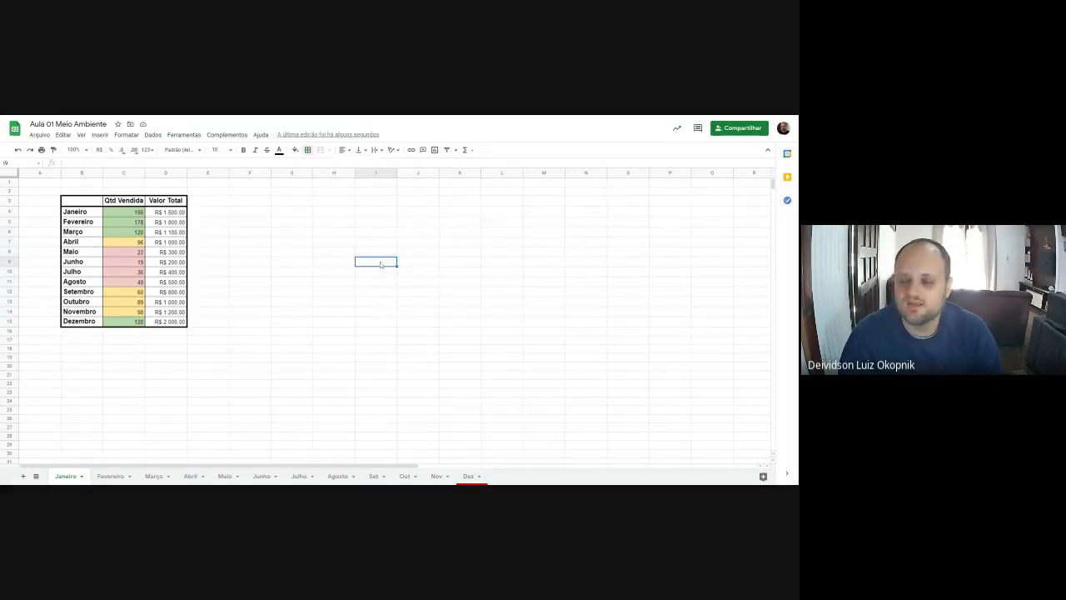
pyautogui.click(339, 241)
pyautogui.click(424, 246)
pyautogui.moveTo(340, 242); pyautogui.dragTo(405, 246)
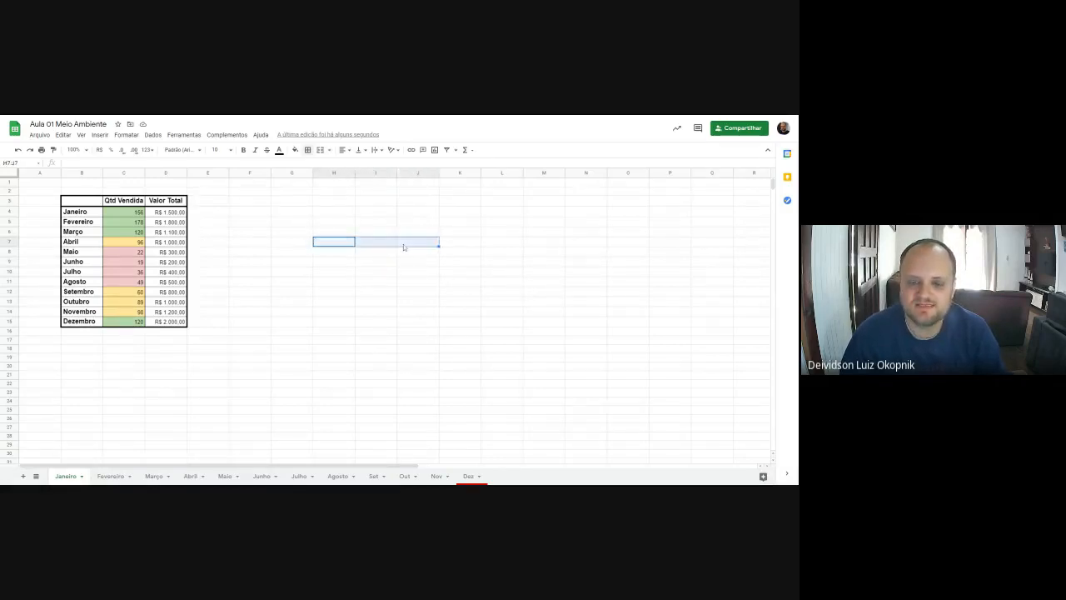
pyautogui.click(403, 247)
pyautogui.moveTo(80, 201); pyautogui.dragTo(170, 322)
pyautogui.moveTo(84, 201); pyautogui.dragTo(168, 325)
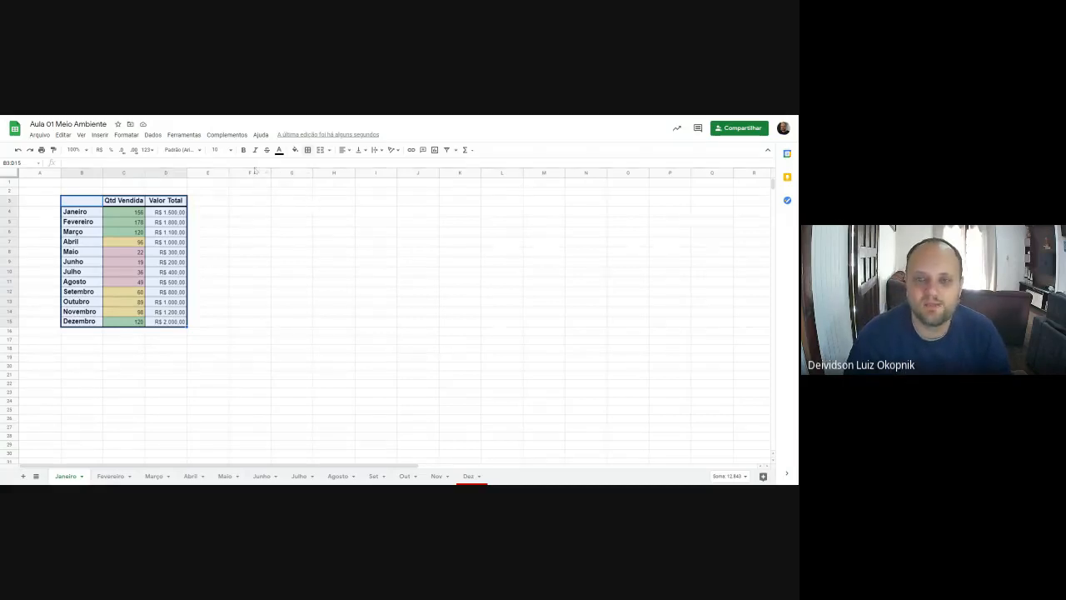
pyautogui.click(259, 276)
pyautogui.moveTo(291, 244); pyautogui.dragTo(381, 275)
pyautogui.click(379, 259)
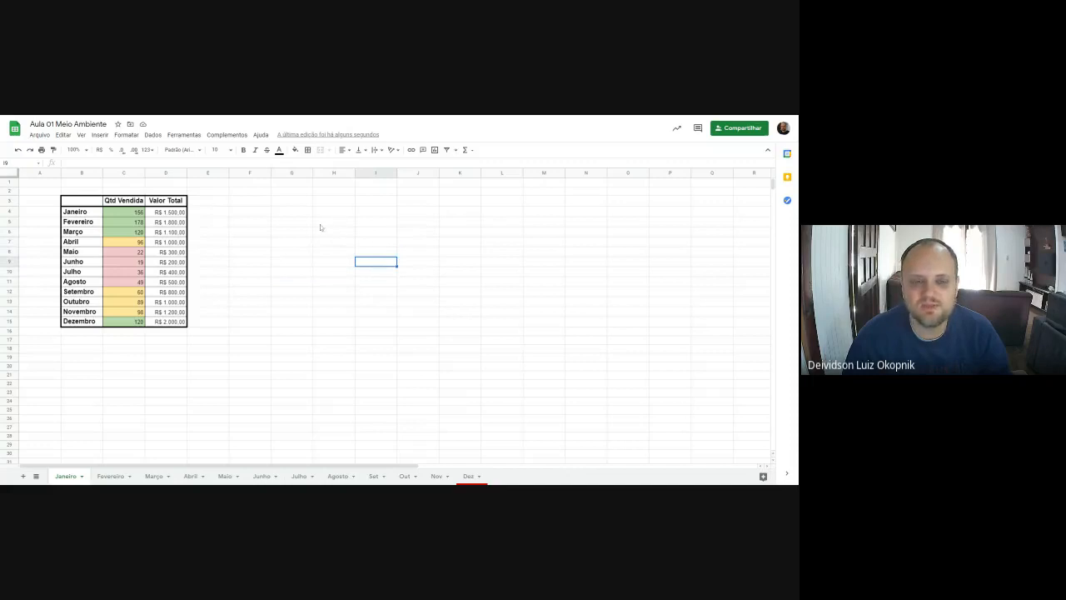
# Step: Add thick outer borders around the empty header row G4:I4 and around the block G5:I15 below it
pyautogui.moveTo(308, 214); pyautogui.dragTo(379, 214)
pyautogui.click(308, 150)
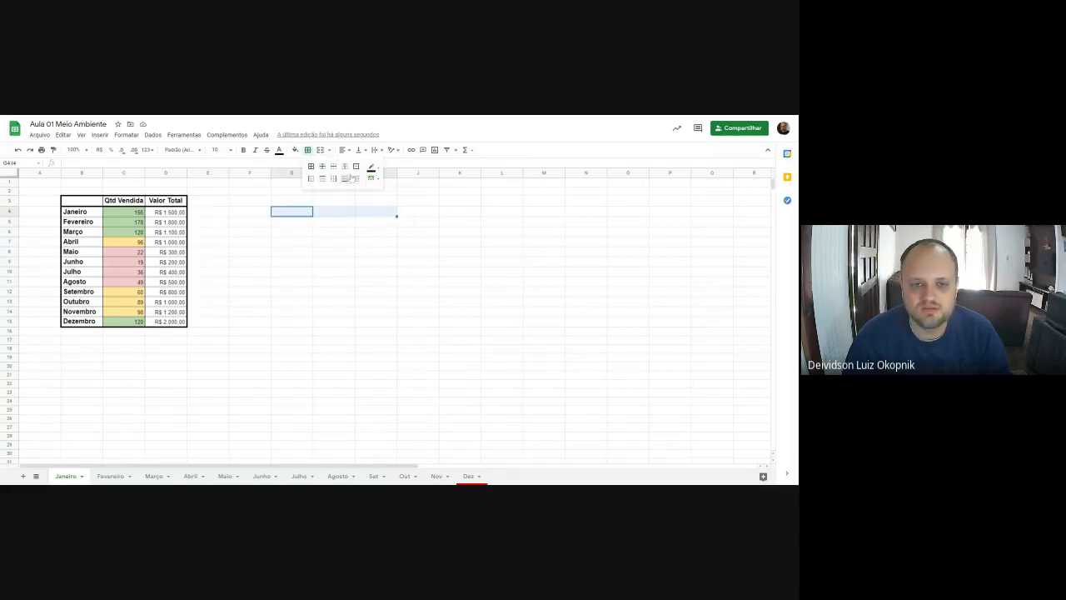
pyautogui.click(356, 166)
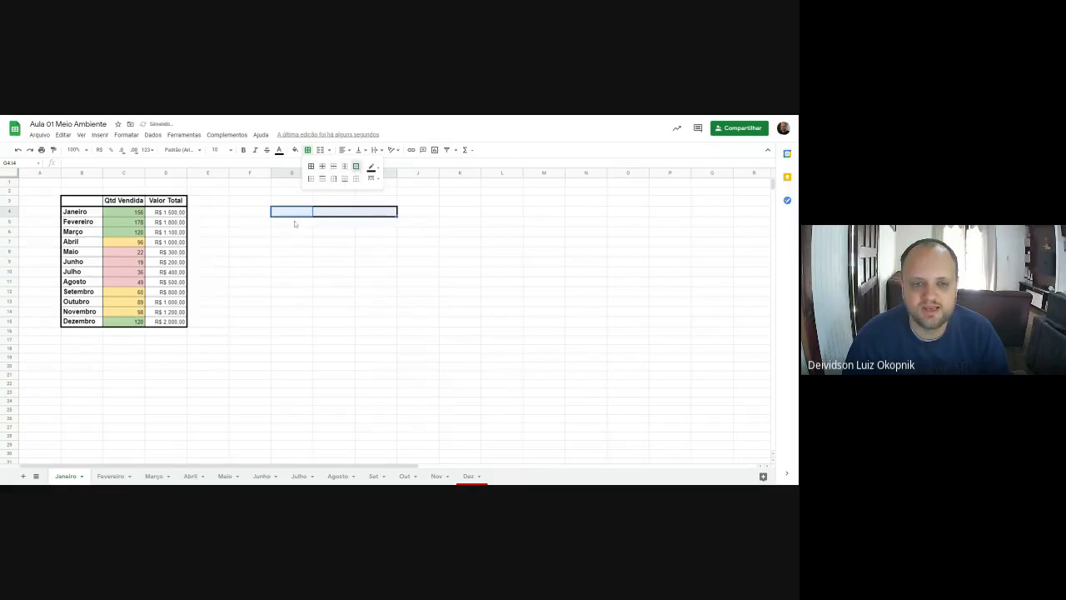
pyautogui.moveTo(294, 223); pyautogui.dragTo(370, 317)
pyautogui.click(307, 150)
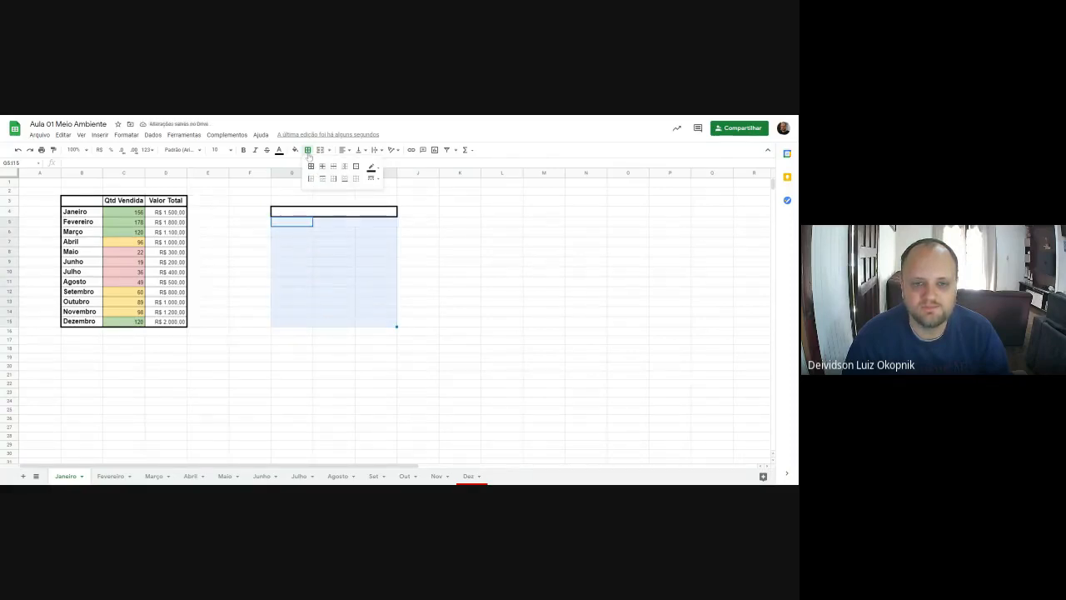
pyautogui.click(355, 166)
# Step: Add thin inner vertical borders between the columns of the empty table G4:I15
pyautogui.moveTo(292, 221); pyautogui.dragTo(383, 323)
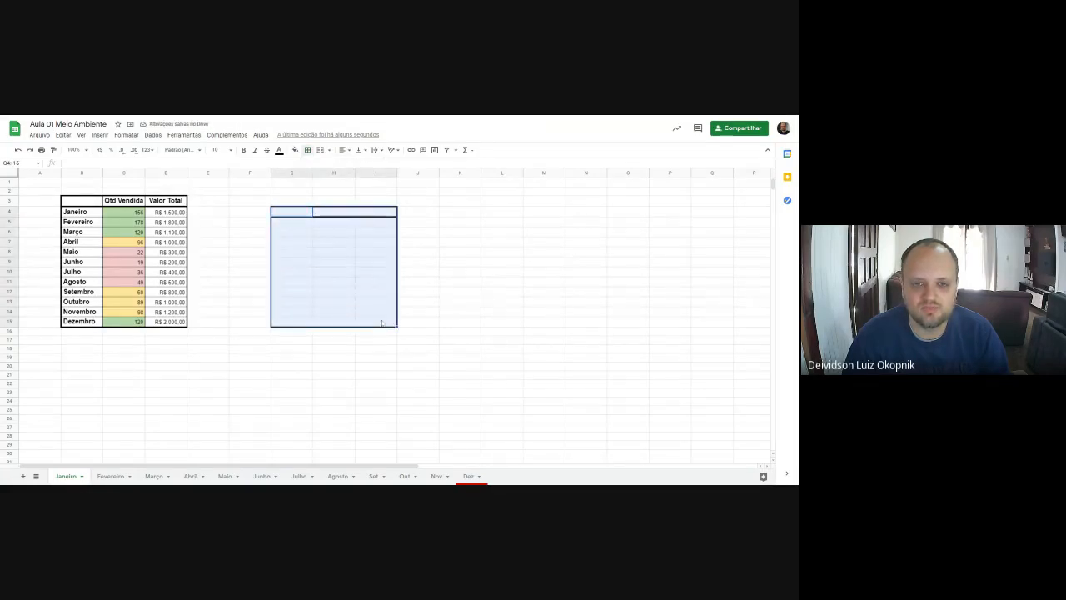
pyautogui.click(307, 150)
pyautogui.click(372, 179)
pyautogui.click(389, 197)
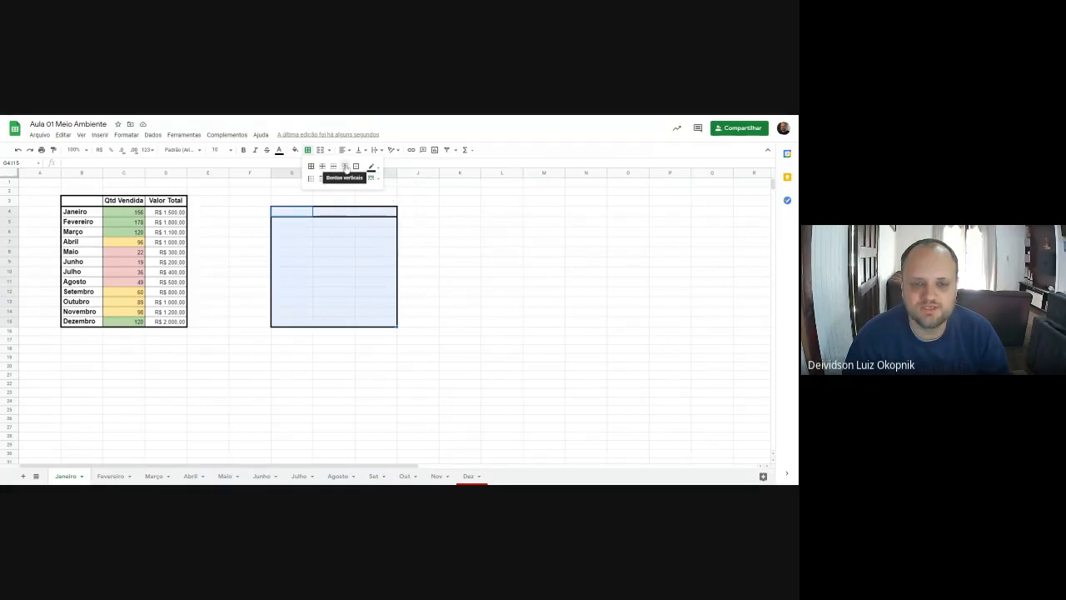
pyautogui.click(344, 167)
# Step: Add dotted inner horizontal borders between the rows of G5:I15
pyautogui.moveTo(301, 223); pyautogui.dragTo(377, 325)
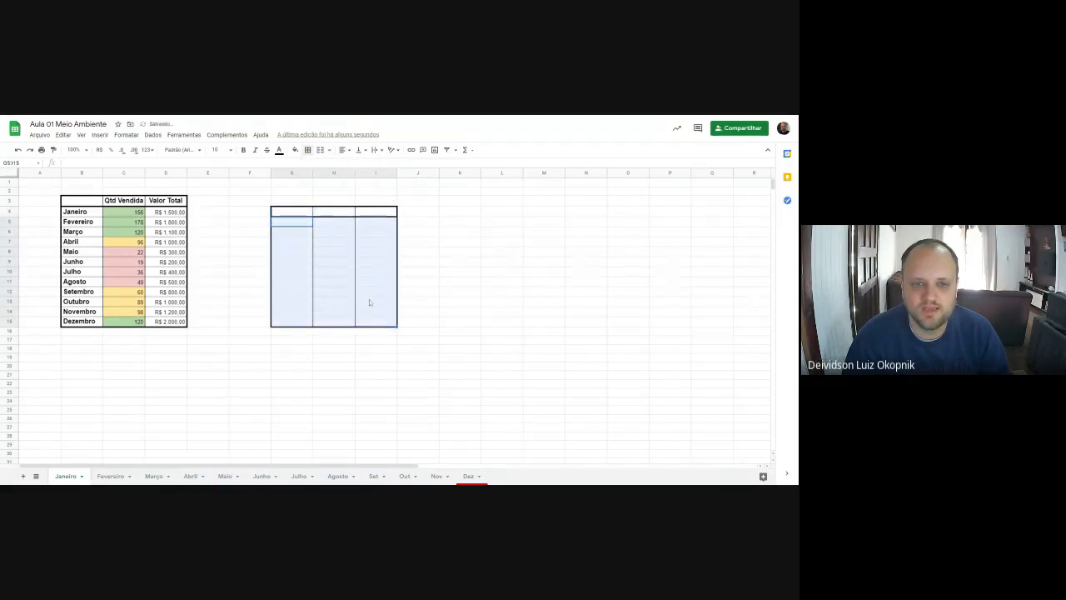
pyautogui.click(307, 150)
pyautogui.click(372, 178)
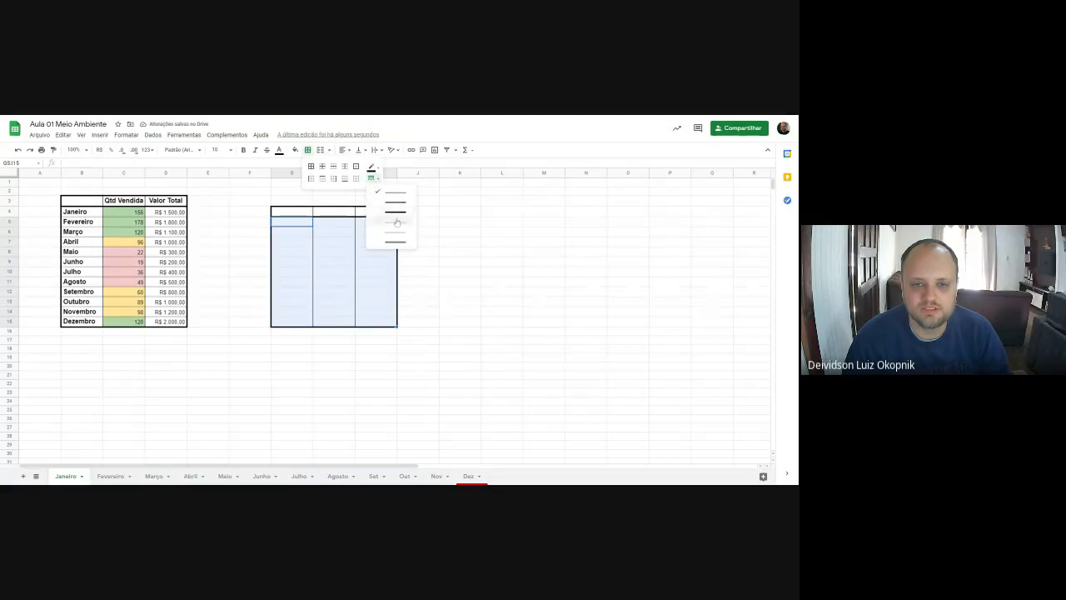
pyautogui.click(394, 231)
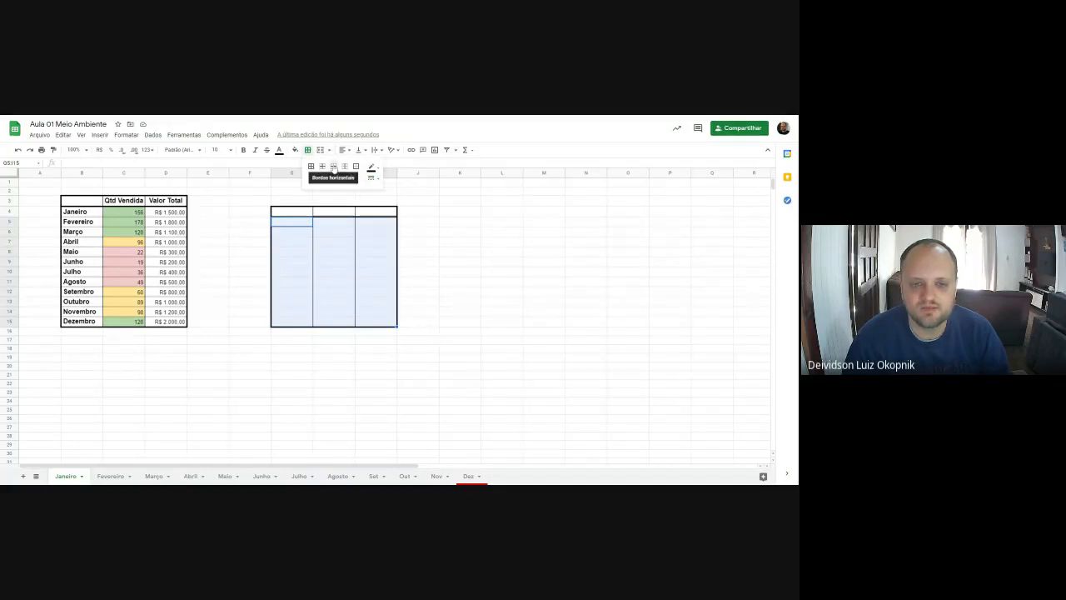
pyautogui.click(333, 167)
pyautogui.click(460, 261)
pyautogui.moveTo(291, 212); pyautogui.dragTo(369, 324)
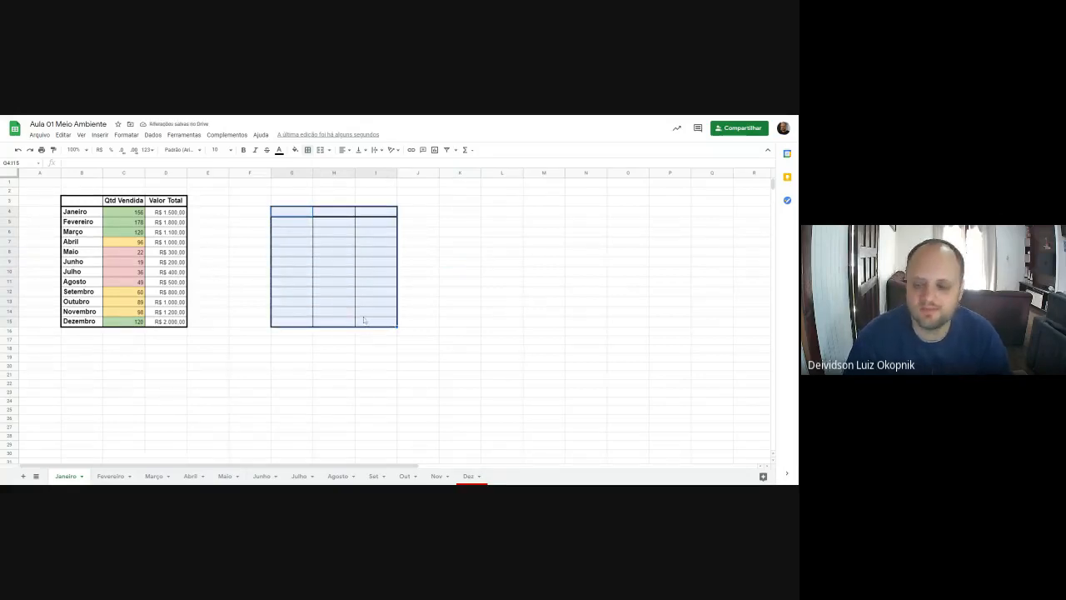
pyautogui.click(343, 239)
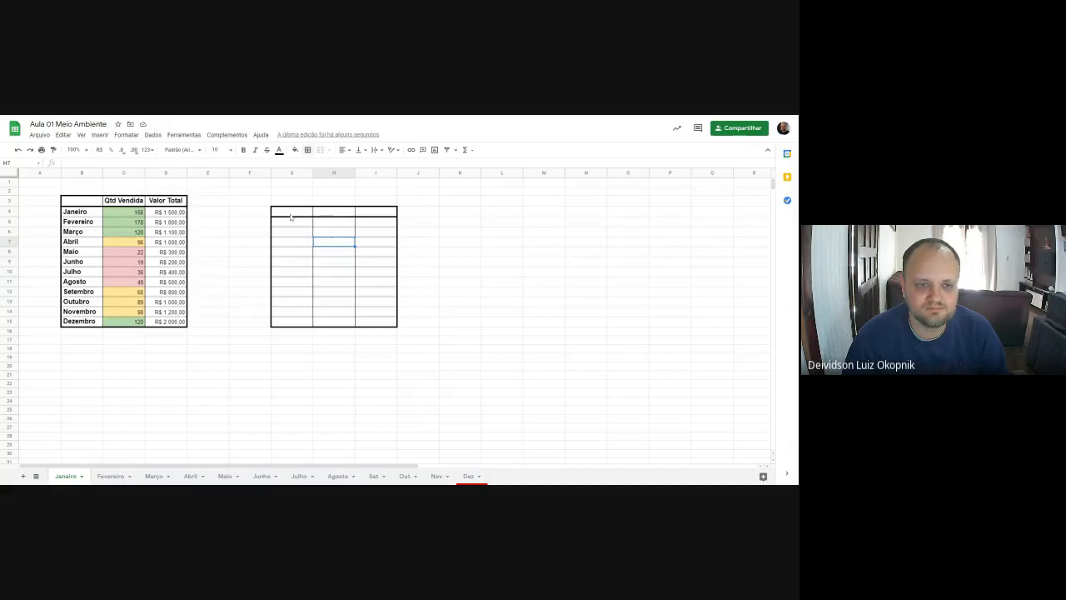
pyautogui.moveTo(291, 216); pyautogui.dragTo(379, 231)
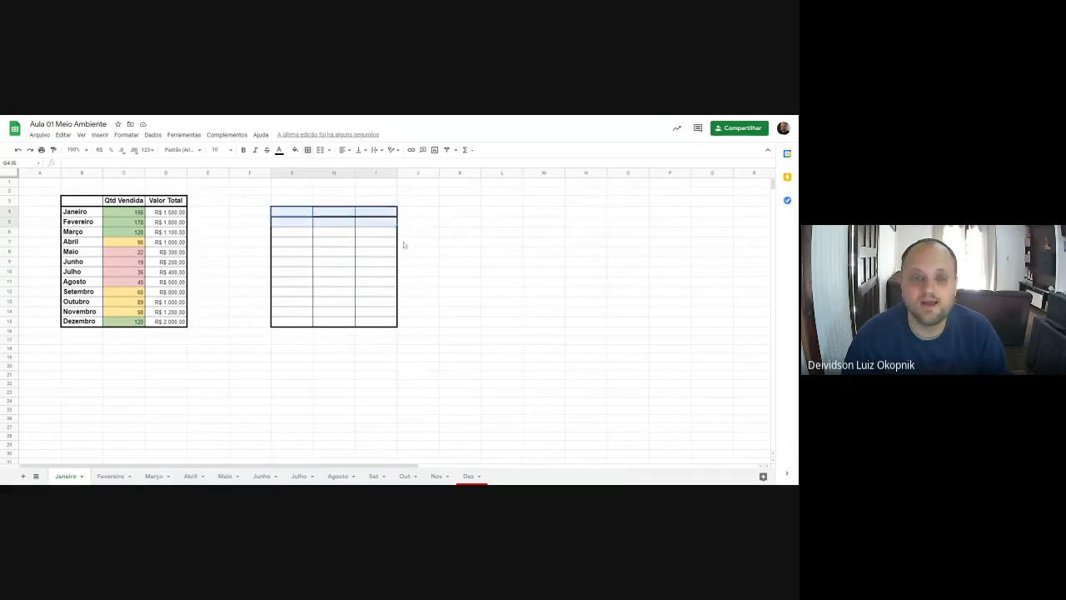
pyautogui.click(406, 234)
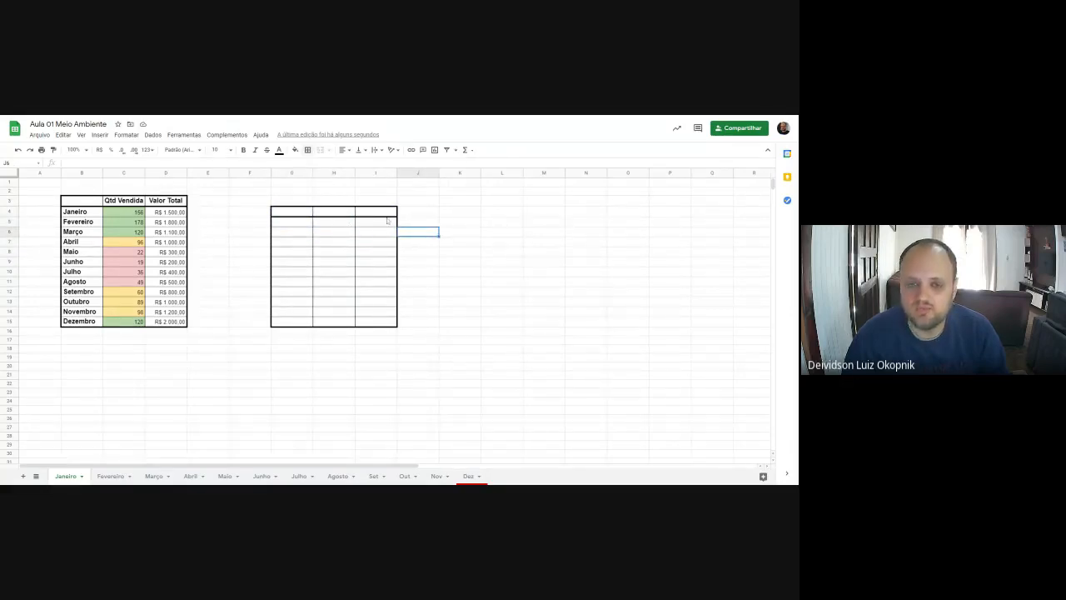